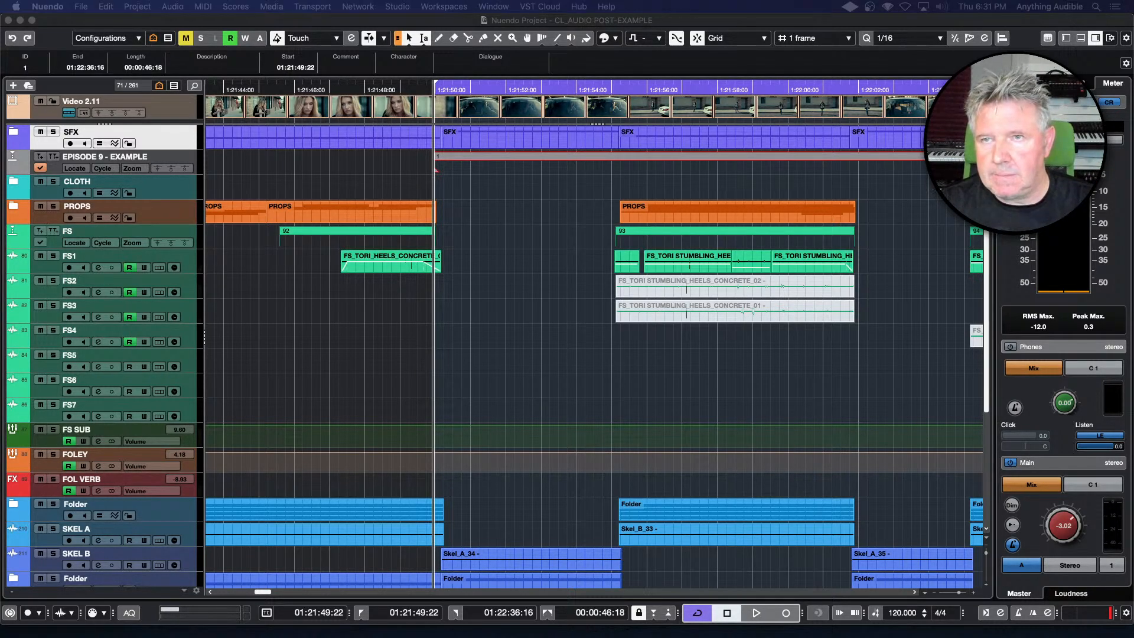
Show the video player and play the scene from 01:21:49:22 to about 01:22:34:16
left_click(456, 25)
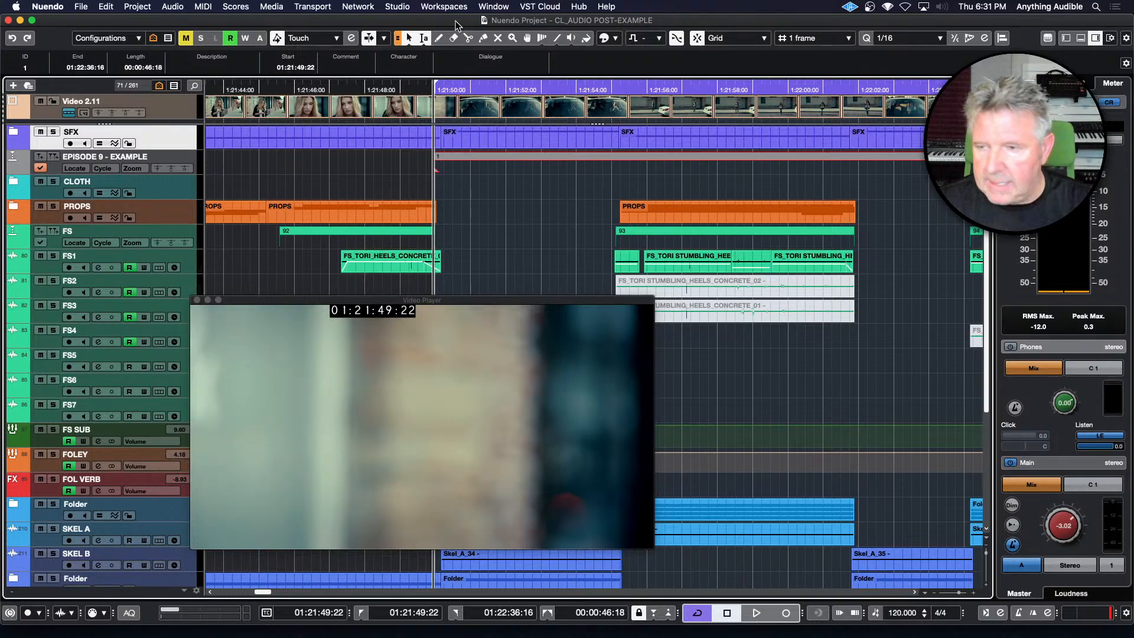
key("space")
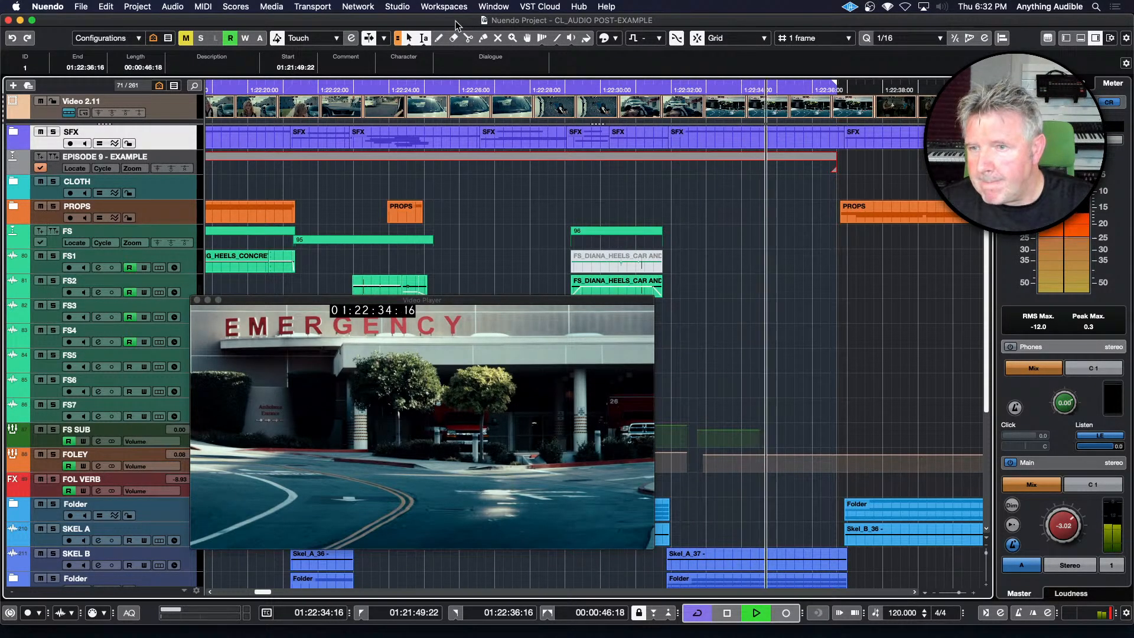
key("space")
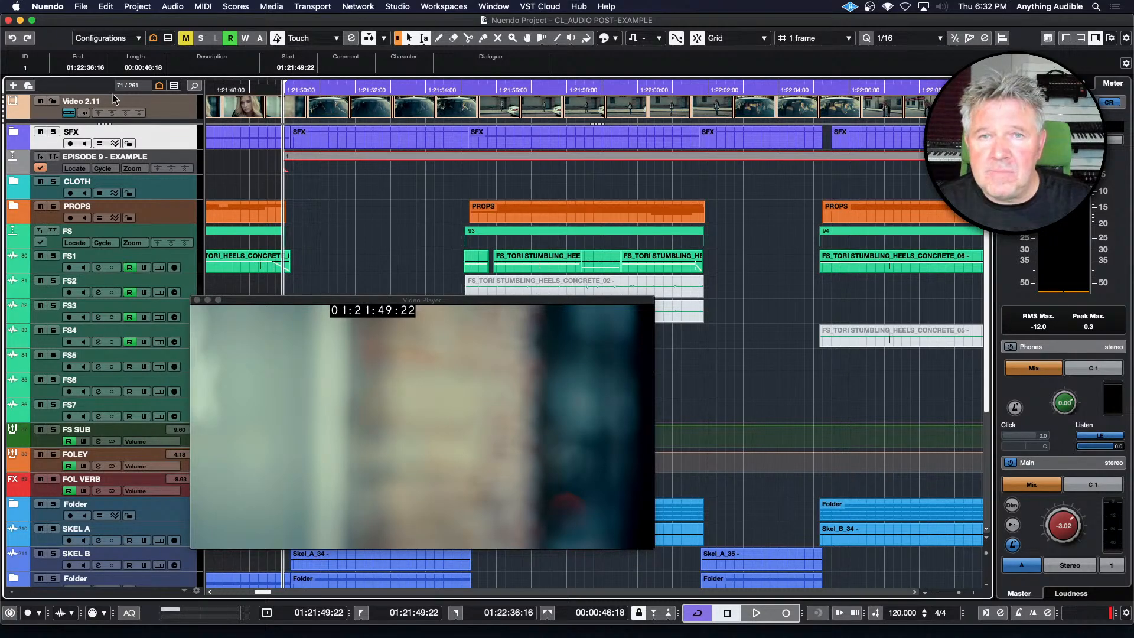
Expand the SFX folder and play its car effects against picture from 01:21:50:14
left_click(14, 135)
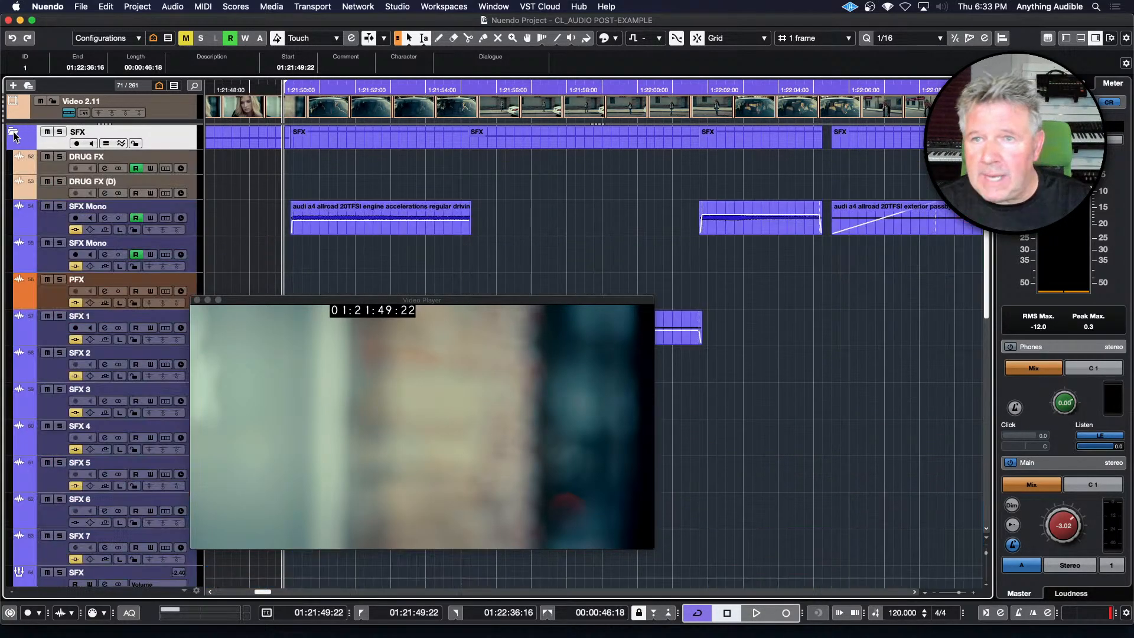
left_click(304, 248)
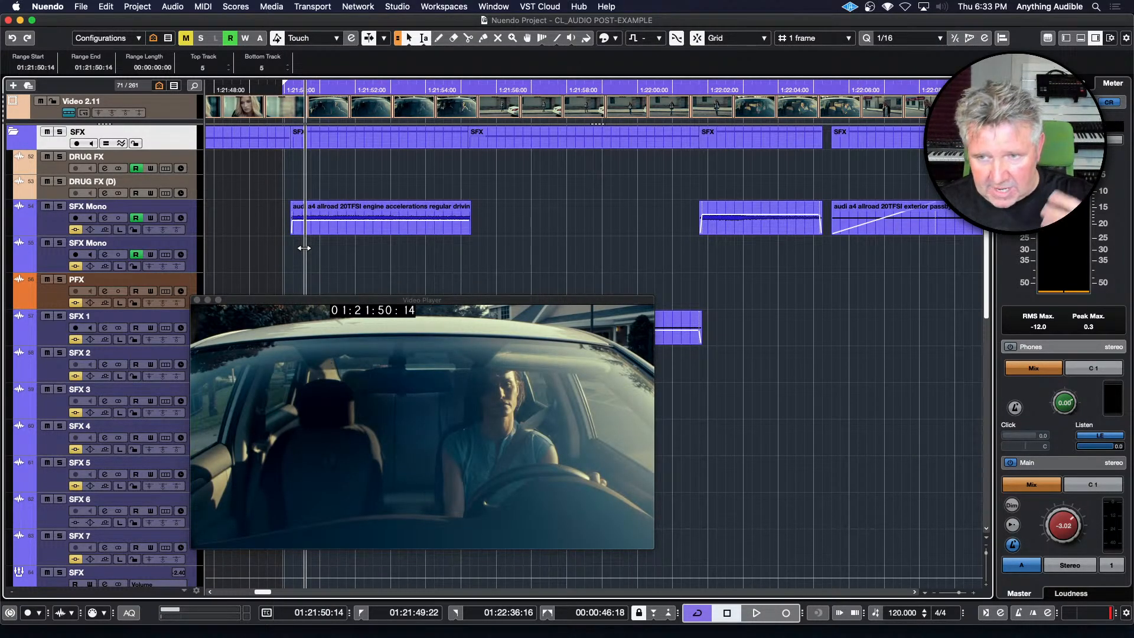
key("space")
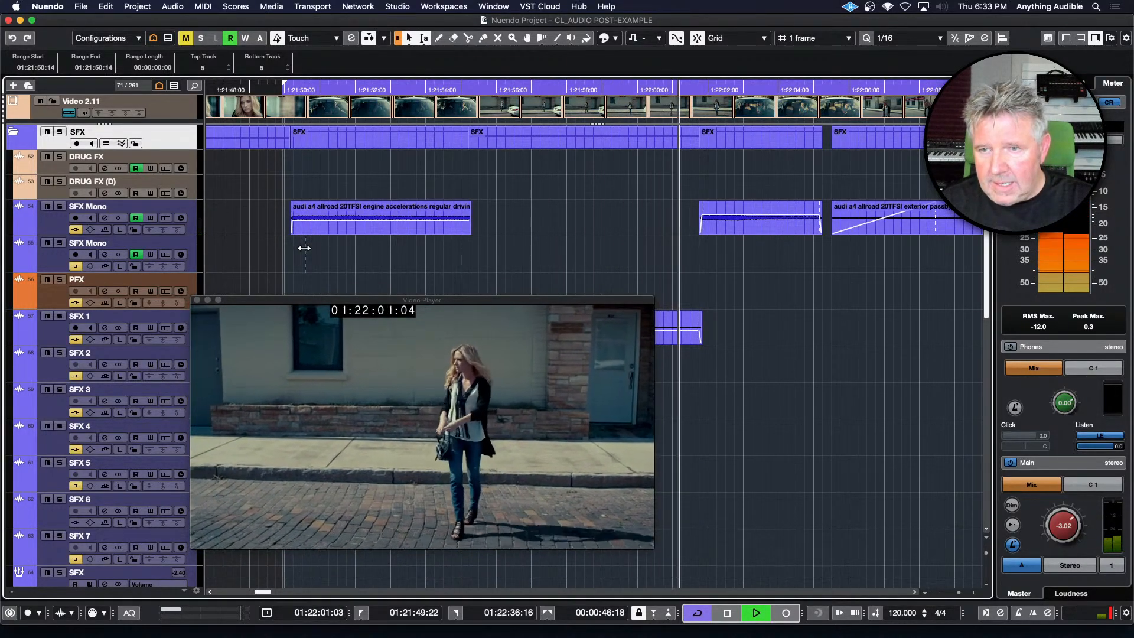
key("space")
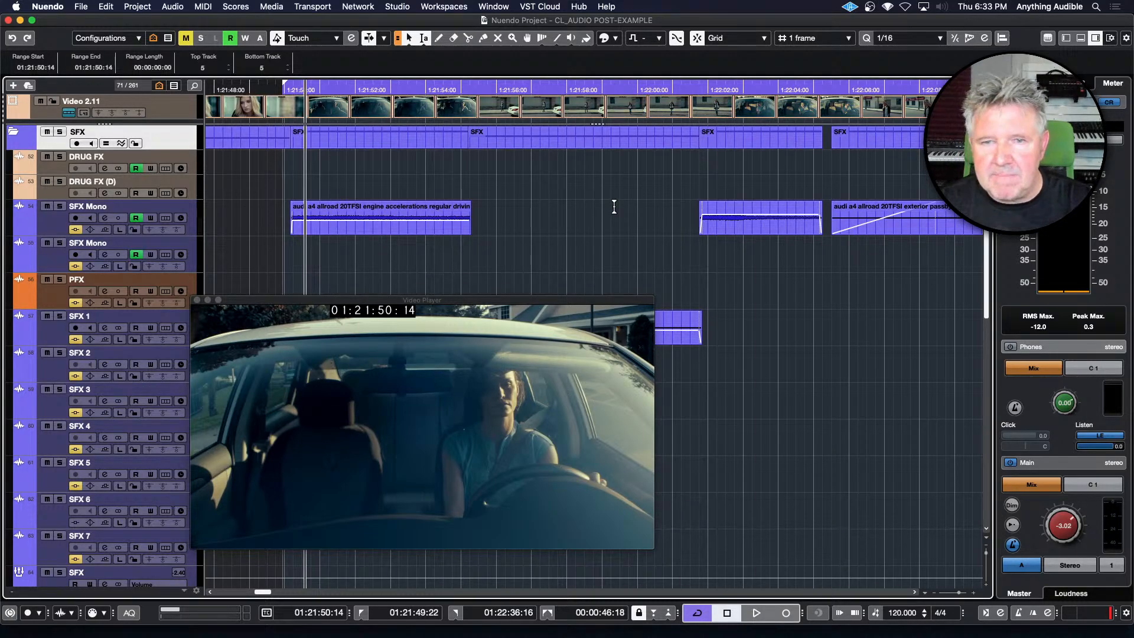
Examine how the effects clips are spread over the SFX tracks across the whole looped range
scroll(614, 207, "down", 5)
scroll(614, 207, "up", 2)
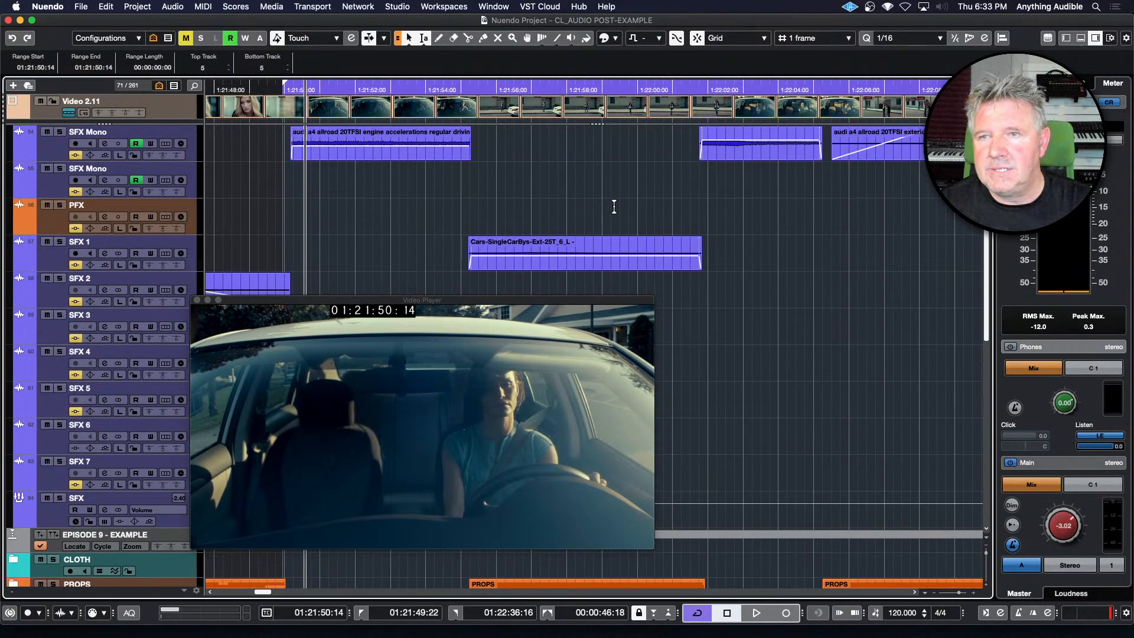
scroll(614, 206, "up", 2)
left_click(686, 214)
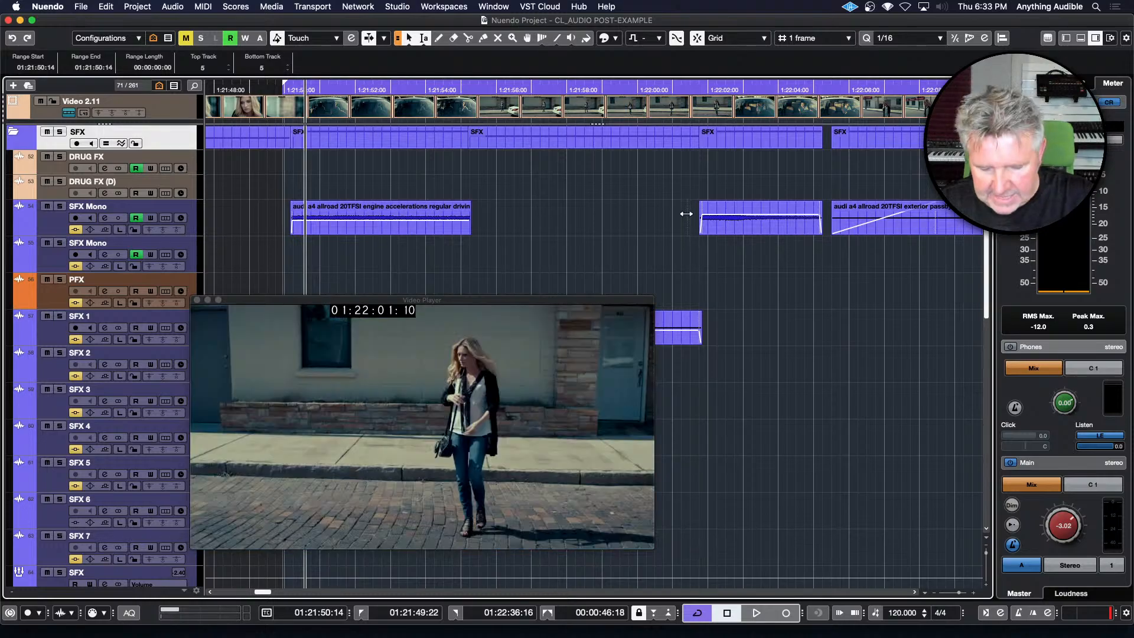
key("g")
key("g")
key("g")
key("g")
key("g")
key("g")
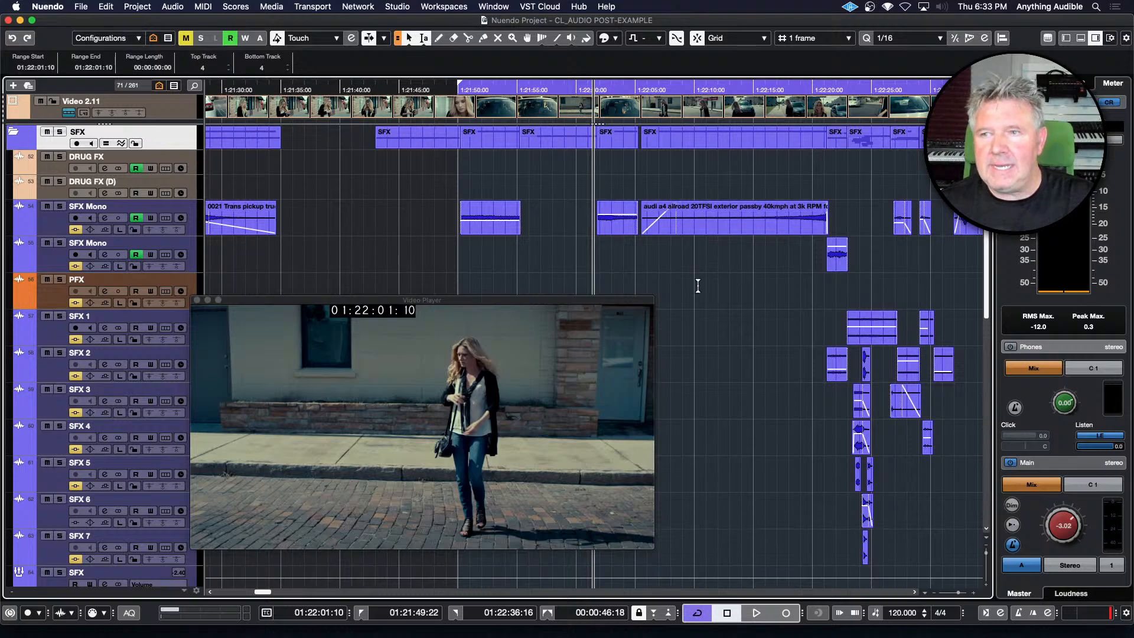
scroll(709, 267, "right", 3)
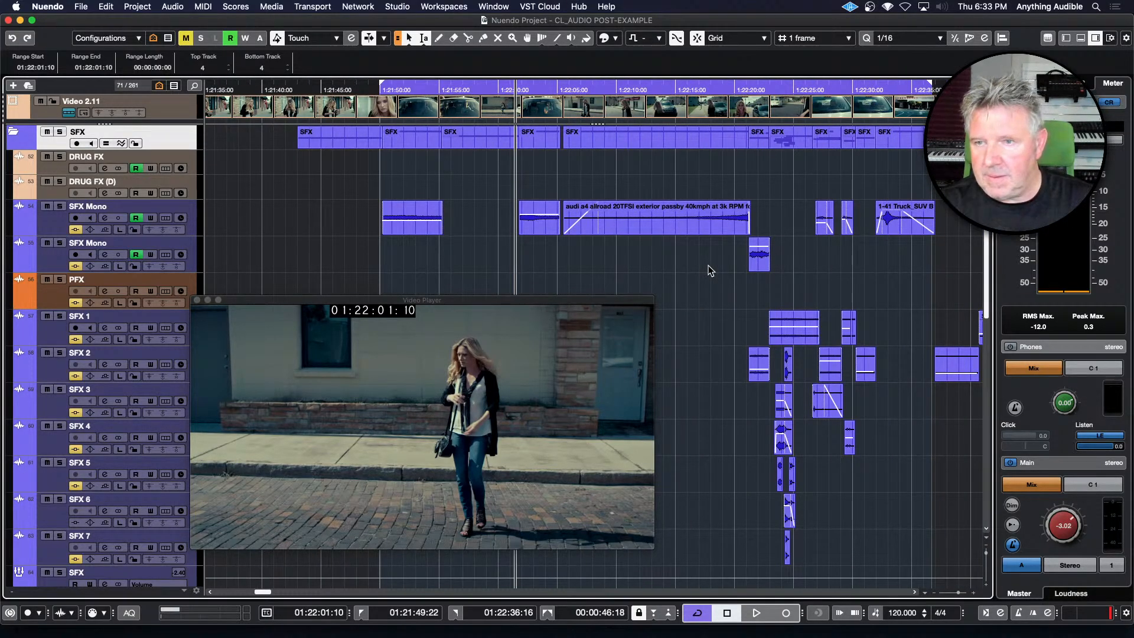
scroll(708, 267, "right", 3)
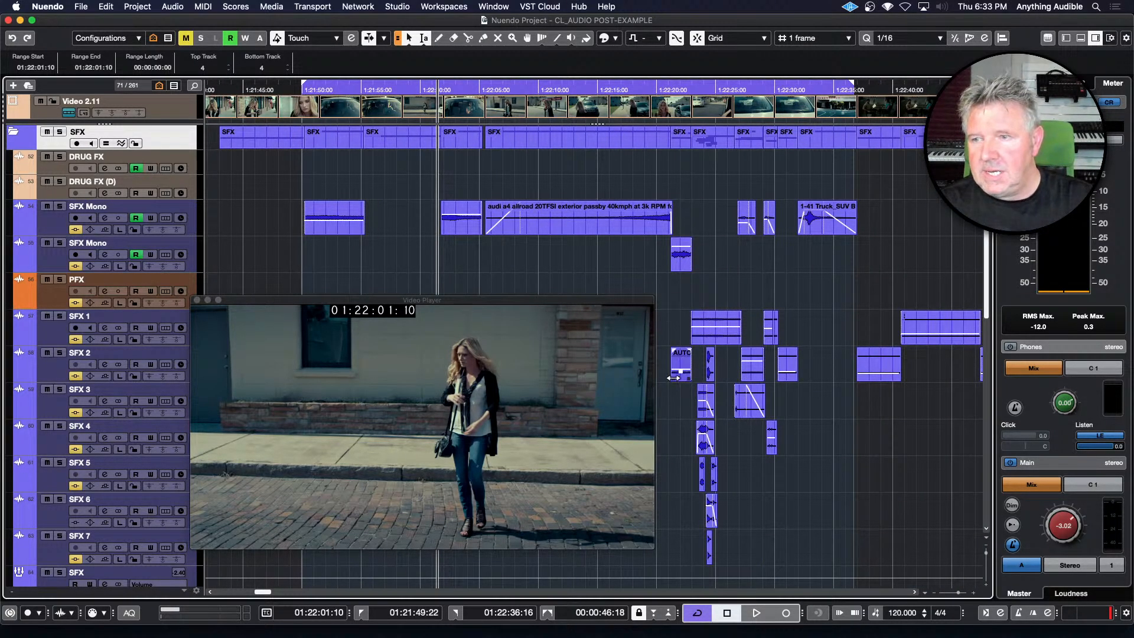
Inspect the layered car skid and crash clips on SFX 1 to SFX 7 close up, around 01:22:23:01
left_click(690, 424)
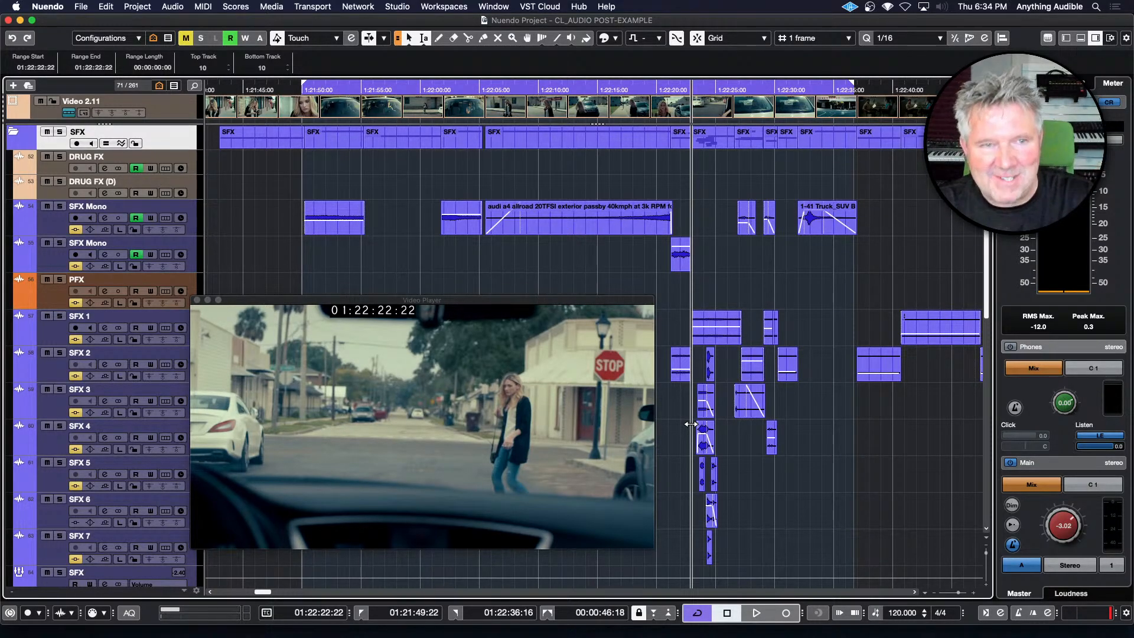
key("h")
key("h")
key("h")
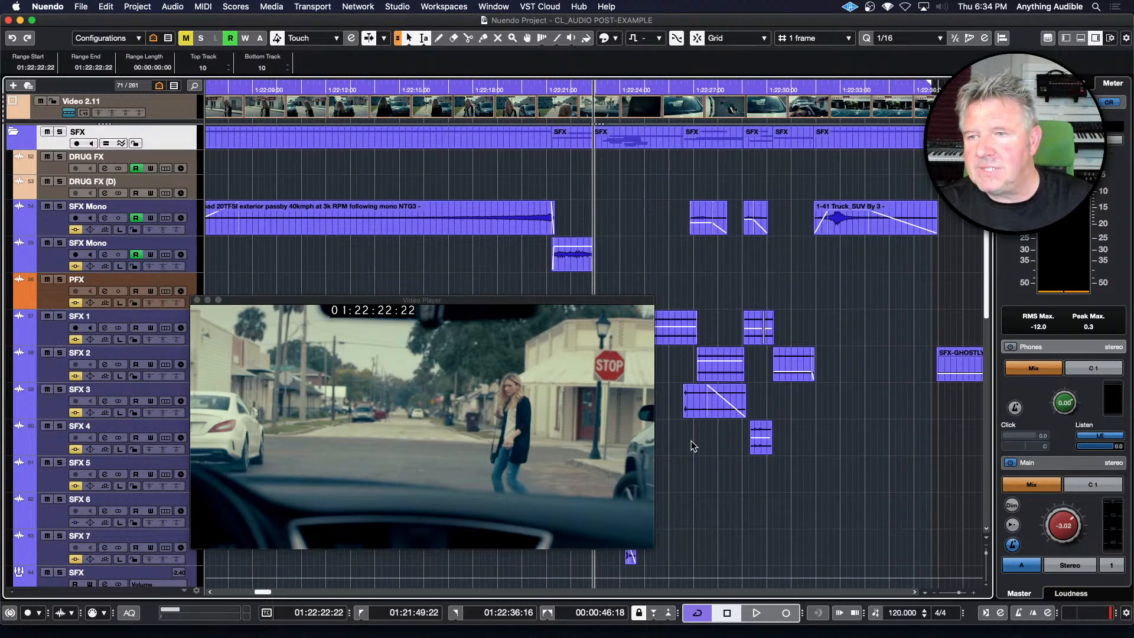
scroll(690, 430, "left", 5)
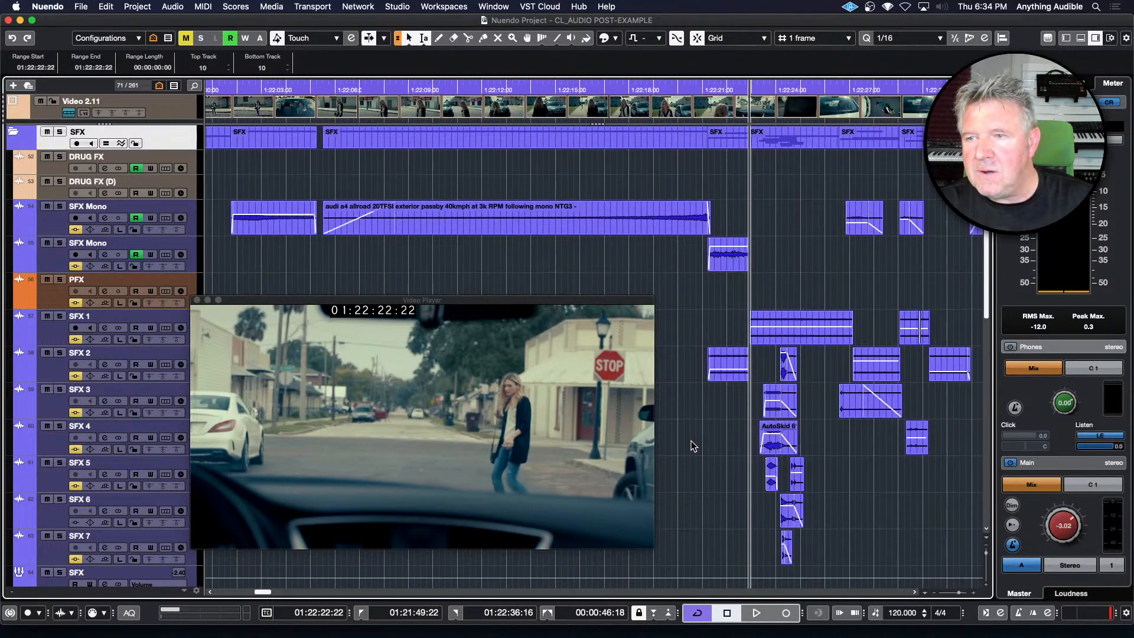
left_click(751, 430)
key("h")
key("h")
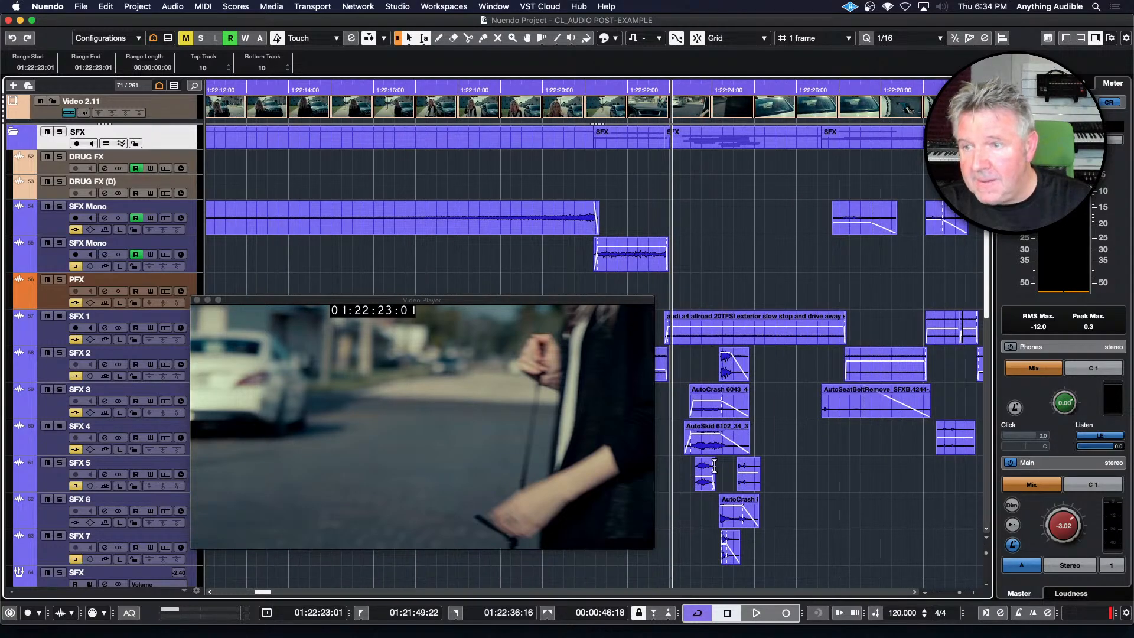
Audition the crash clip at 01:22:24:04 with track SFX 2 soloed, and unsolo the track
left_click(728, 374)
key("l")
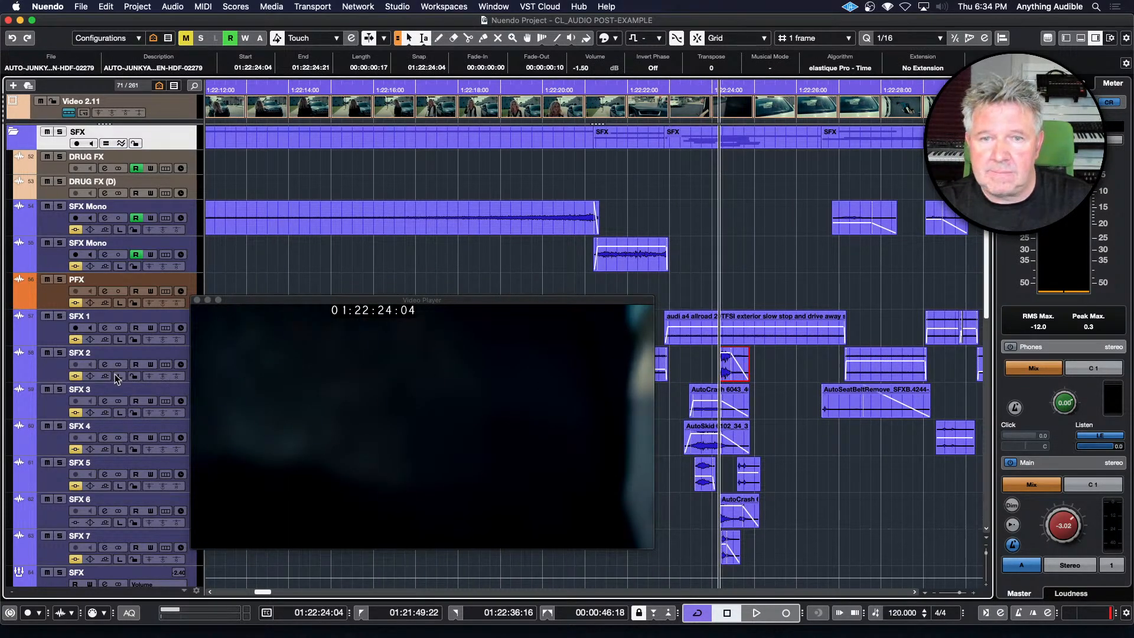
left_click(59, 353)
key("space")
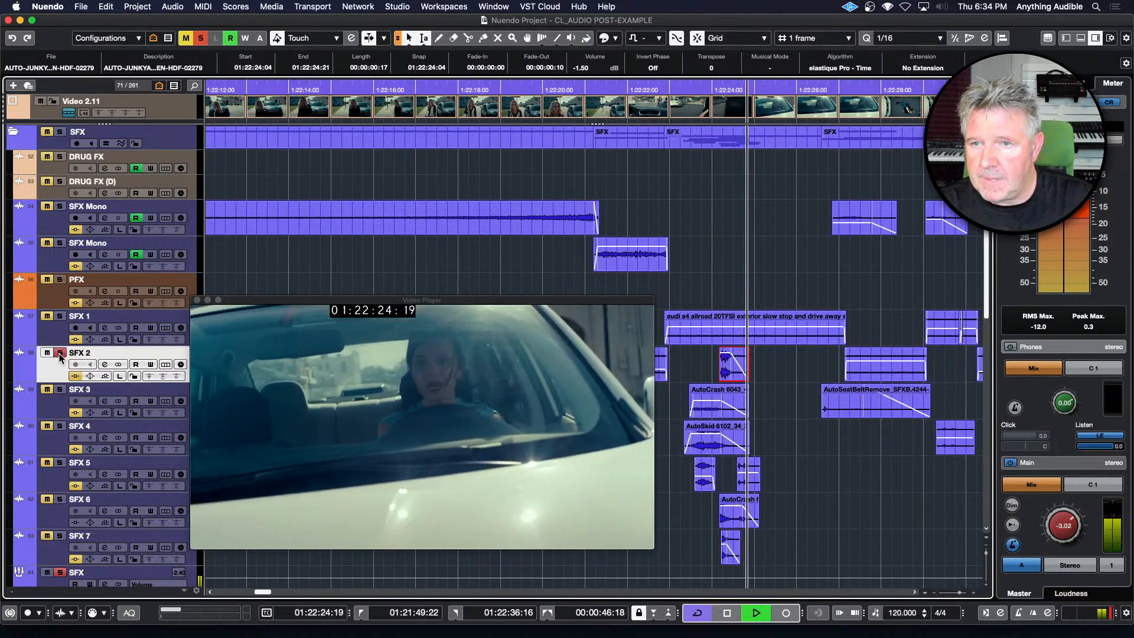
key("space")
left_click(60, 353)
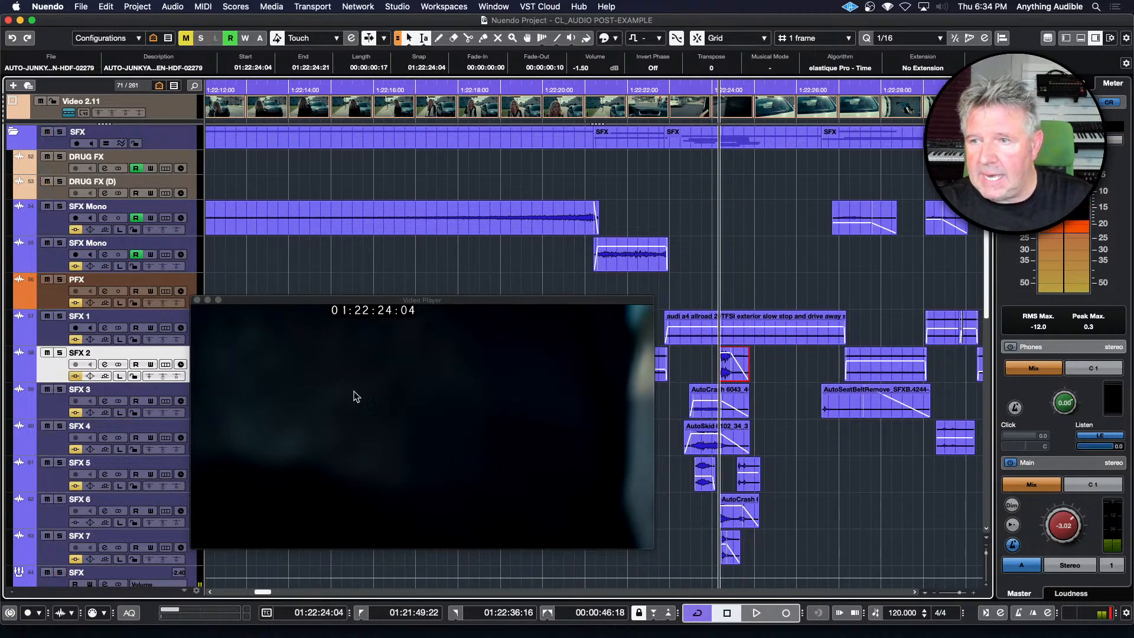
Play the full crash moment with all effects layers from 01:22:23:04
left_click(676, 433)
key("space")
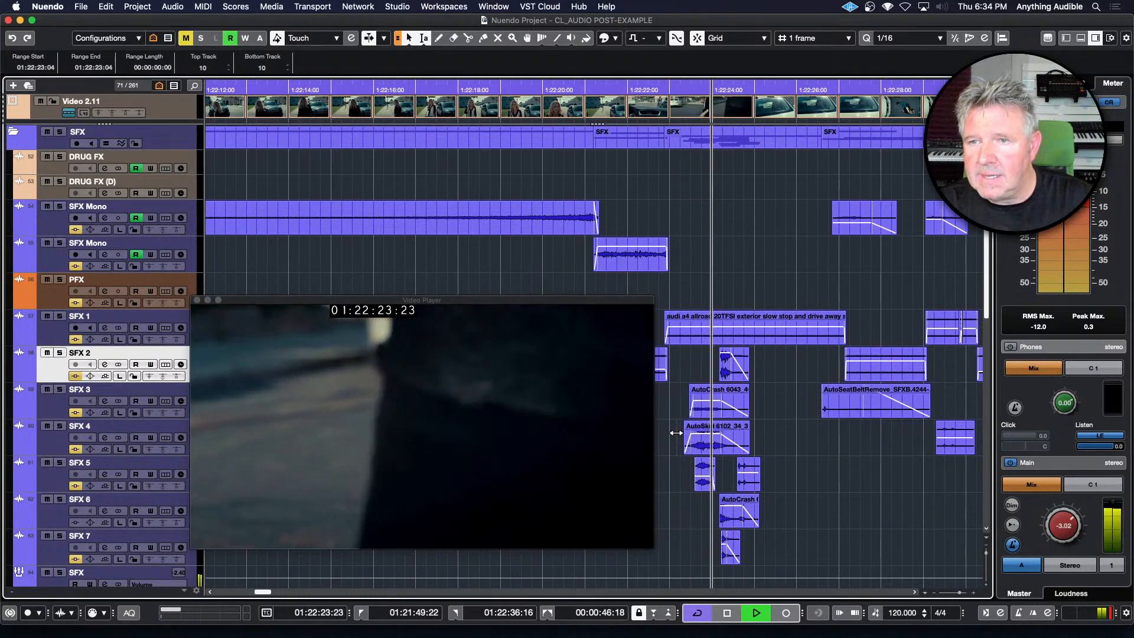
key("space")
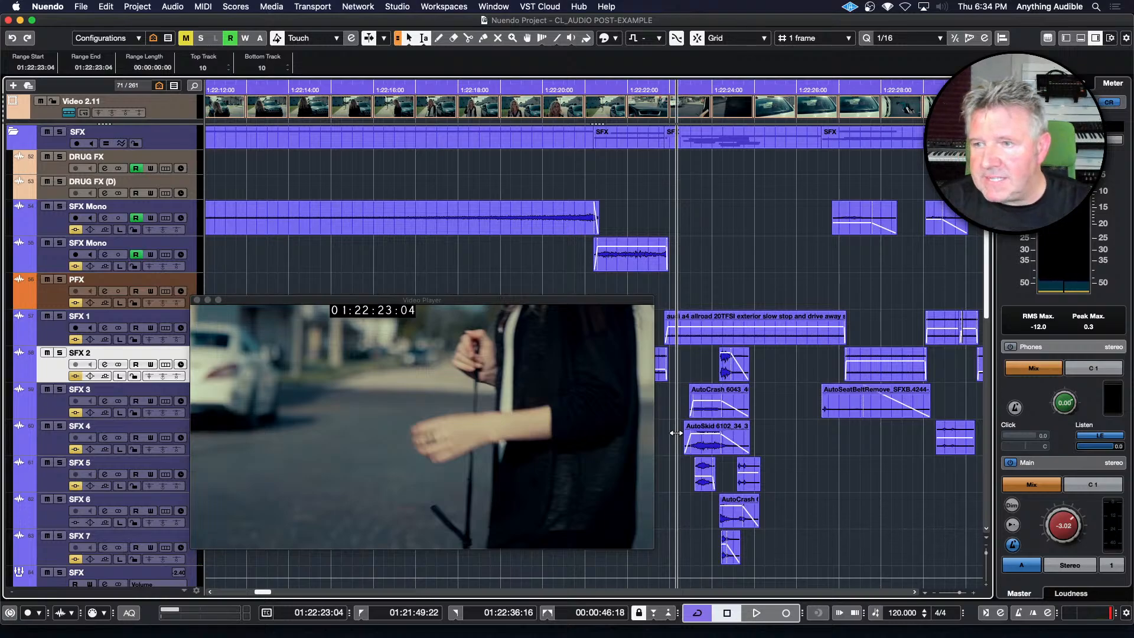
Try moving the SFX 2 crash clip earlier to 01:22:23:16, and undo the move
left_click(726, 373)
key("l")
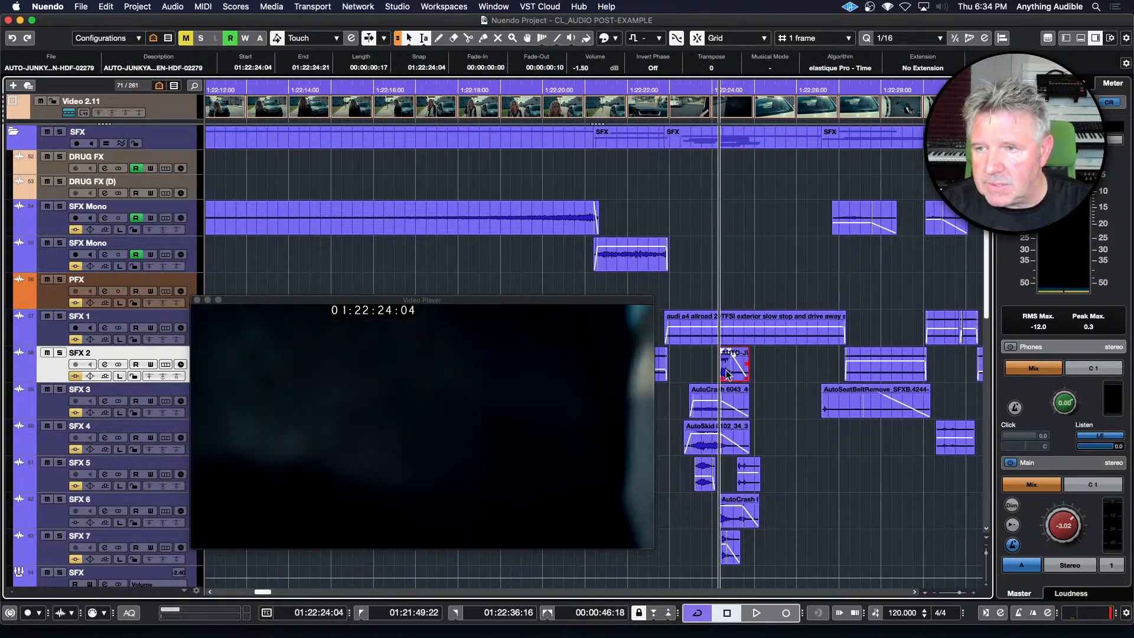
left_click(714, 371)
left_click_drag(725, 372, 705, 372)
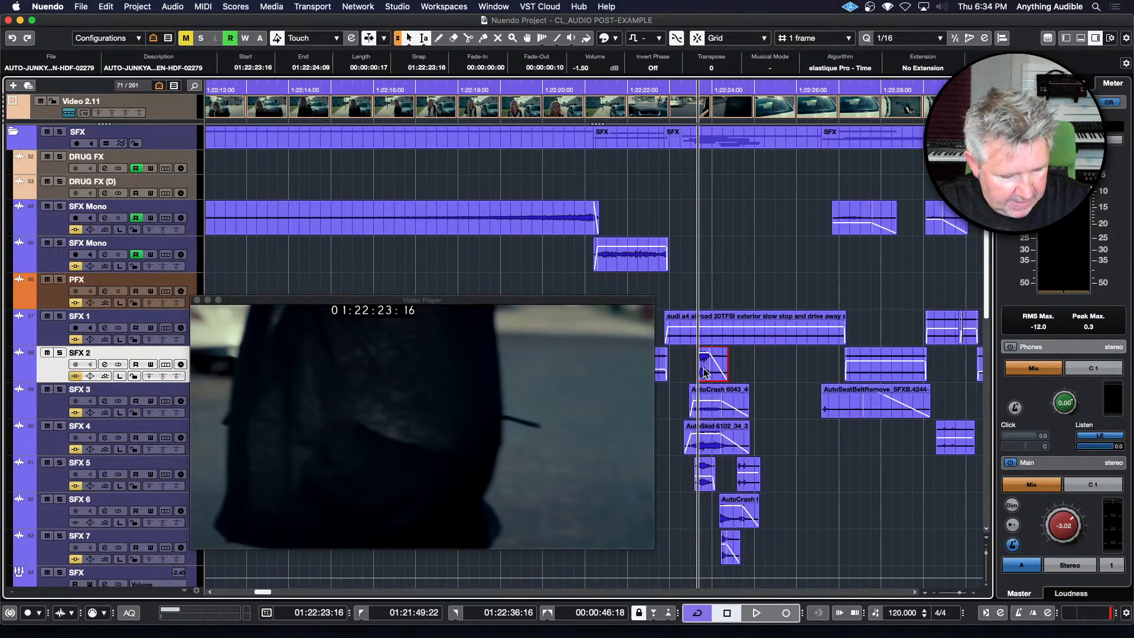
key("ctrl+z")
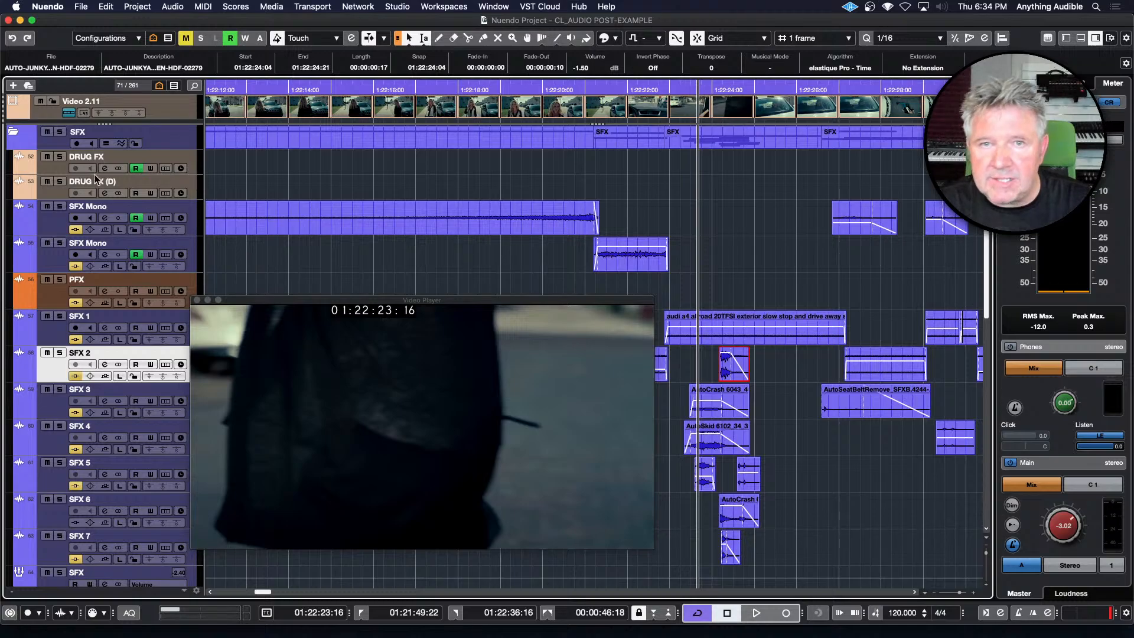
Collapse the SFX folder and look through the background ambience tracks in the folder above SKEL A
left_click(13, 131)
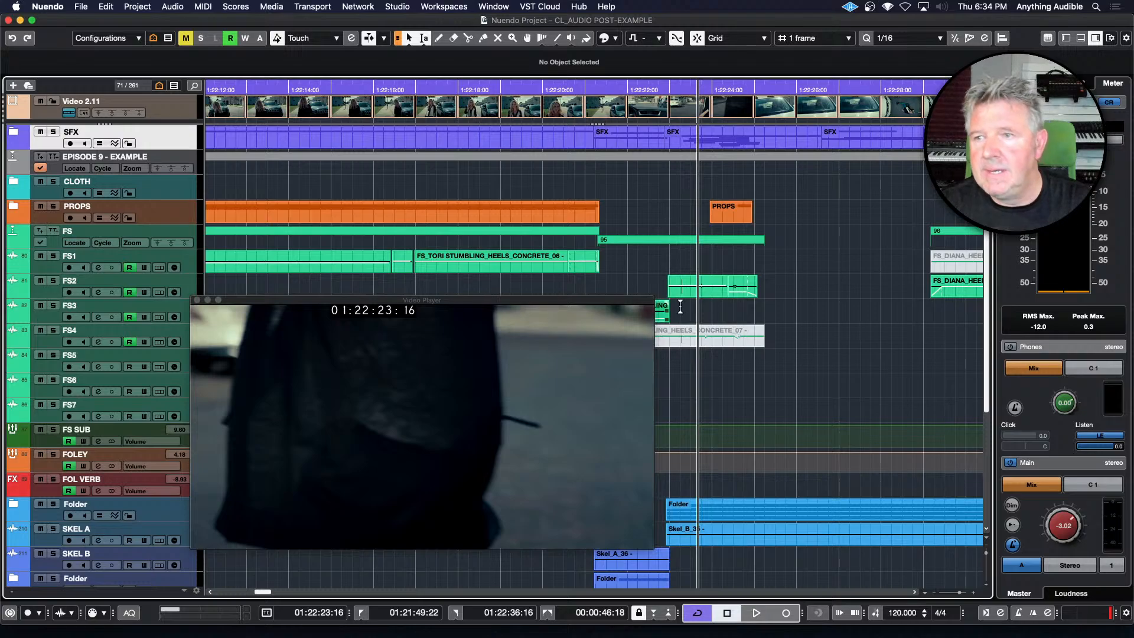
scroll(889, 285, "down", 8)
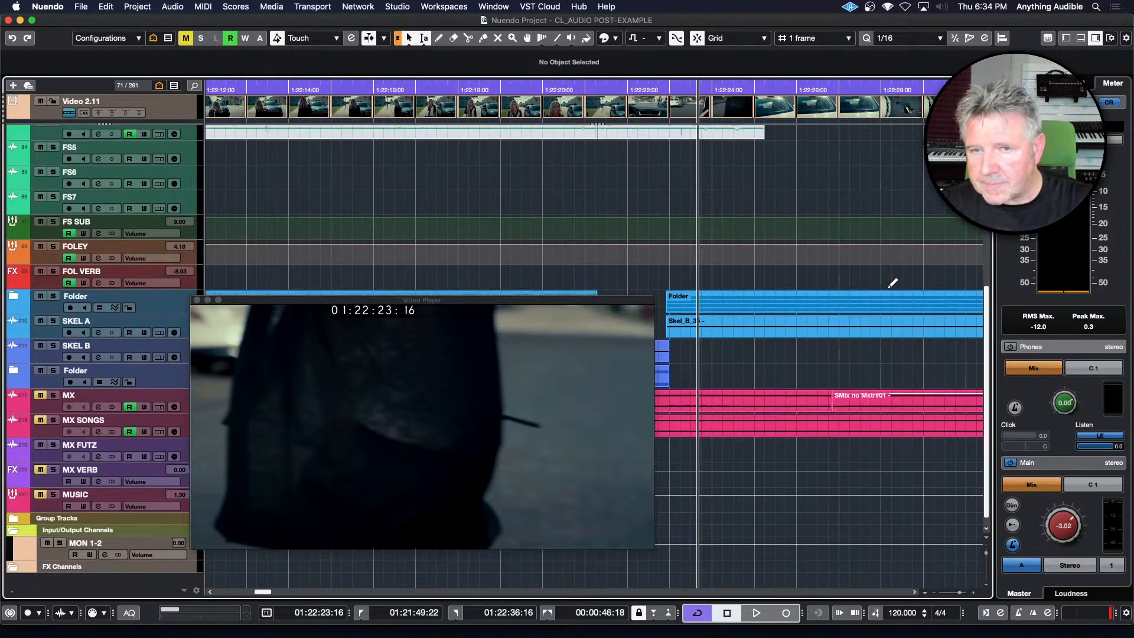
scroll(889, 286, "down", 1)
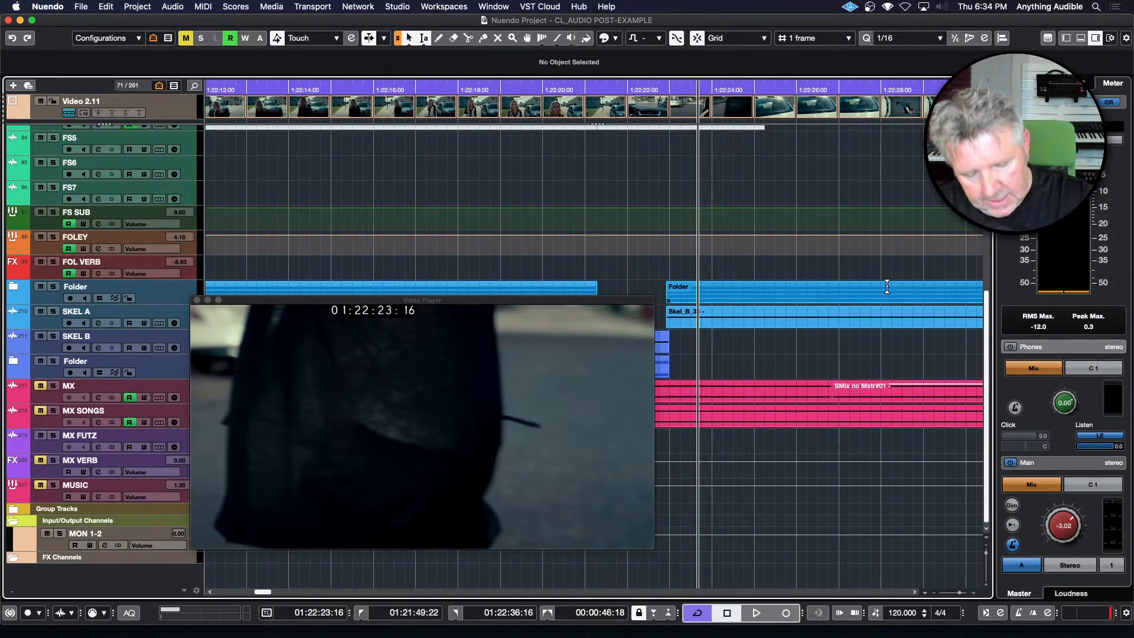
left_click(13, 286)
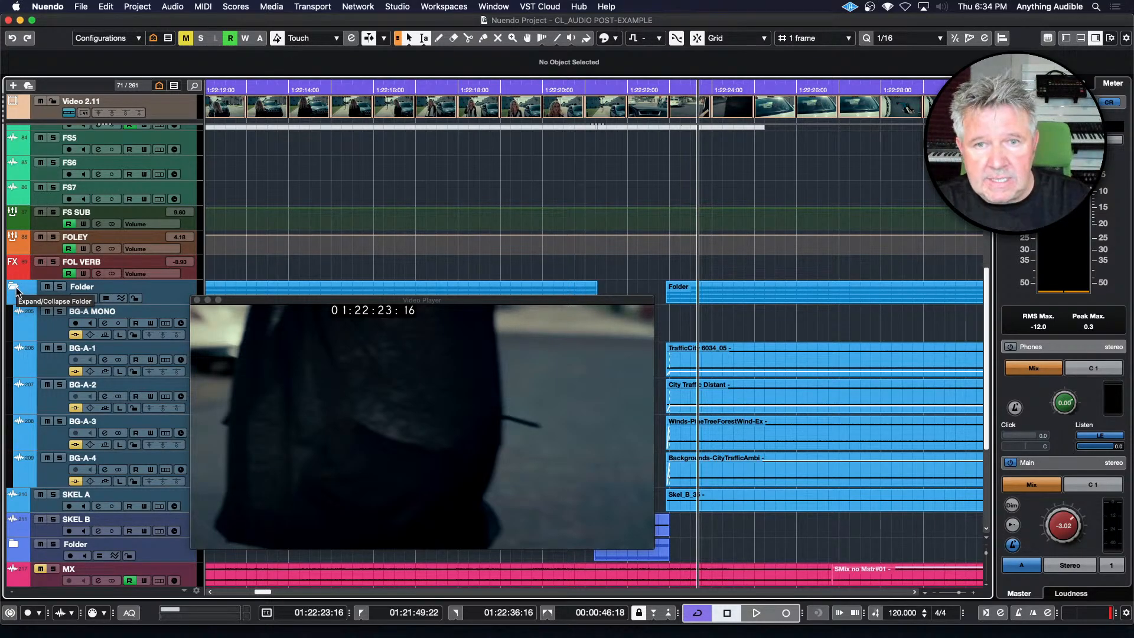
left_click(14, 288)
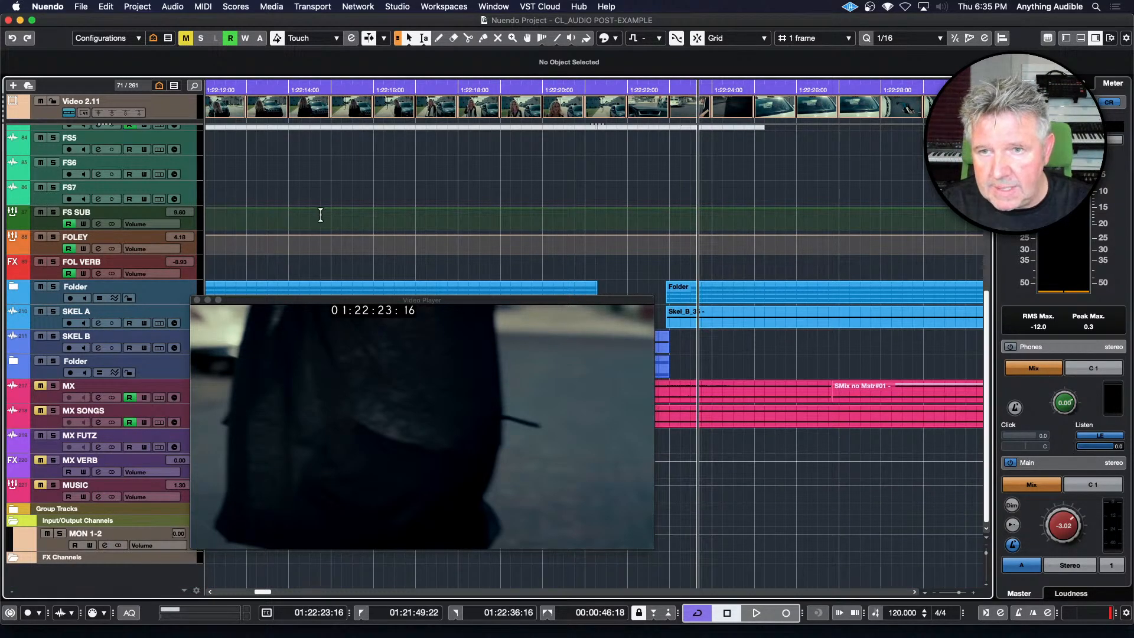
scroll(321, 215, "up", 5)
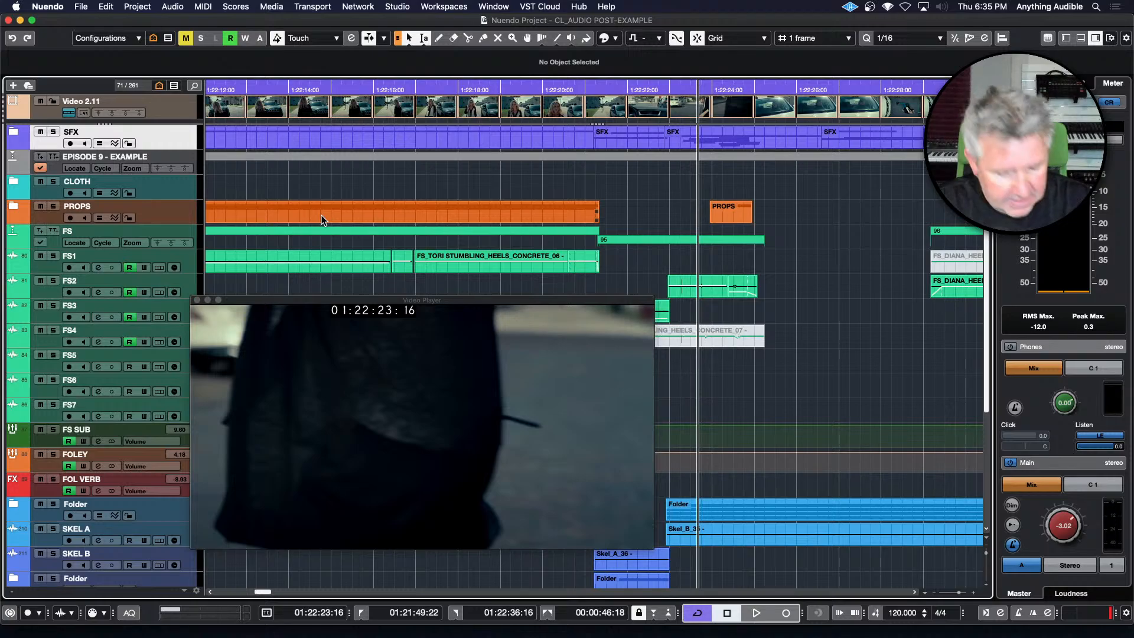
Close the video player and switch to Finder's Week_03 folder
left_click(197, 300)
key("super+Tab")
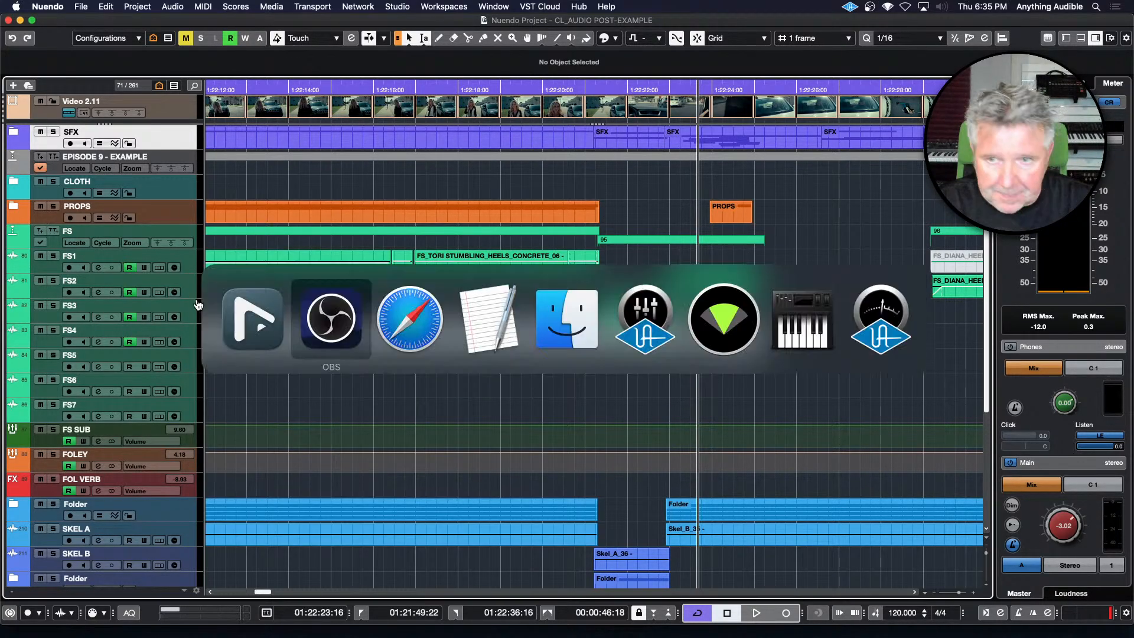
key("super+Tab")
key("super+Tab")
key("super+Tab")
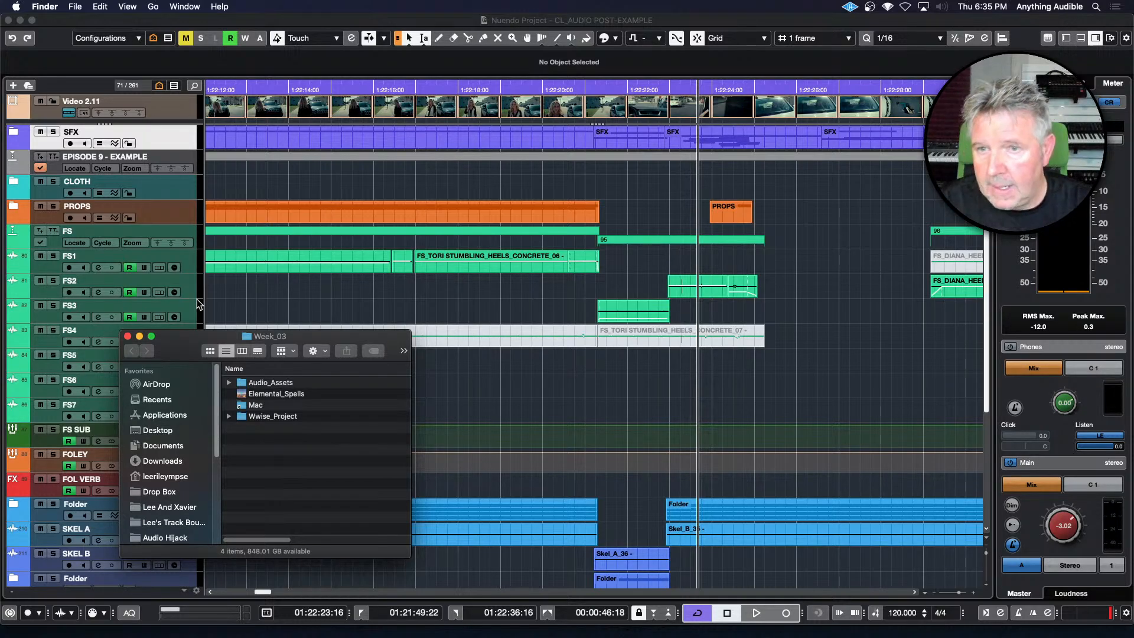
Launch Elemental_Spells with incoming network connections allowed, and trigger the character's action 1
double_click(257, 396)
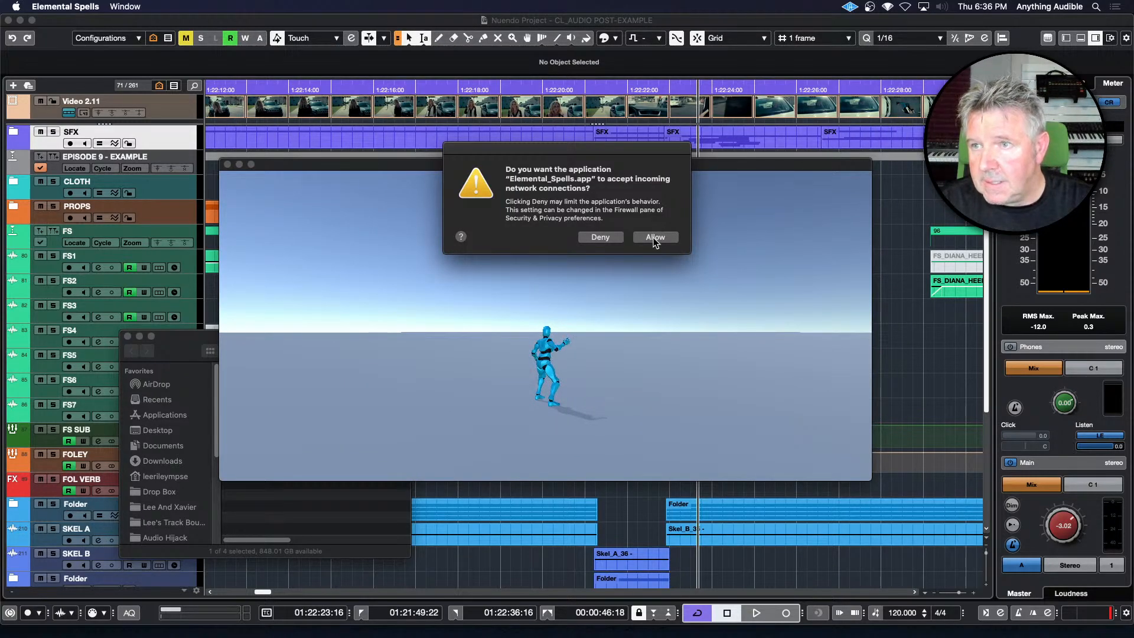
left_click(653, 236)
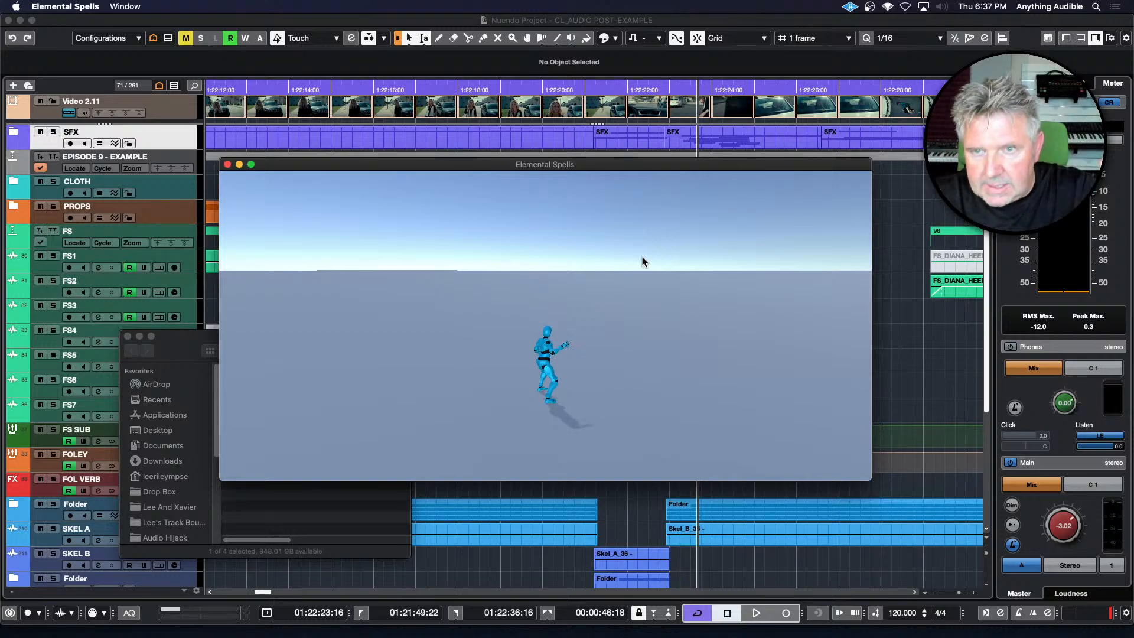
key("1")
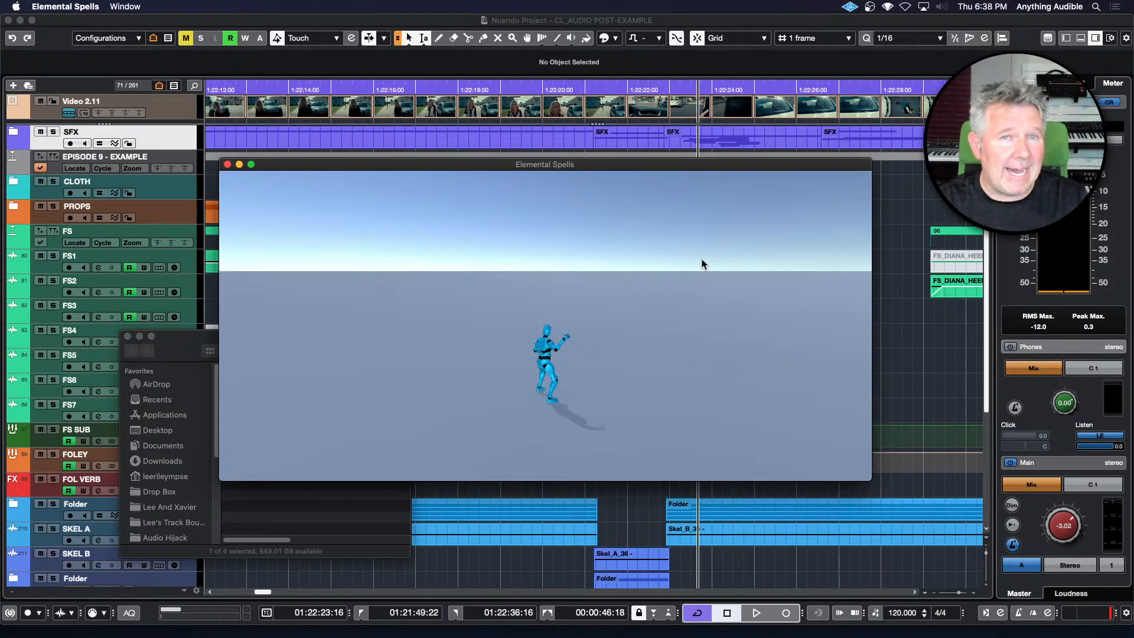
Trigger the character's action 1 again in Elemental Spells, close the game, and return to the Nuendo project
key("1")
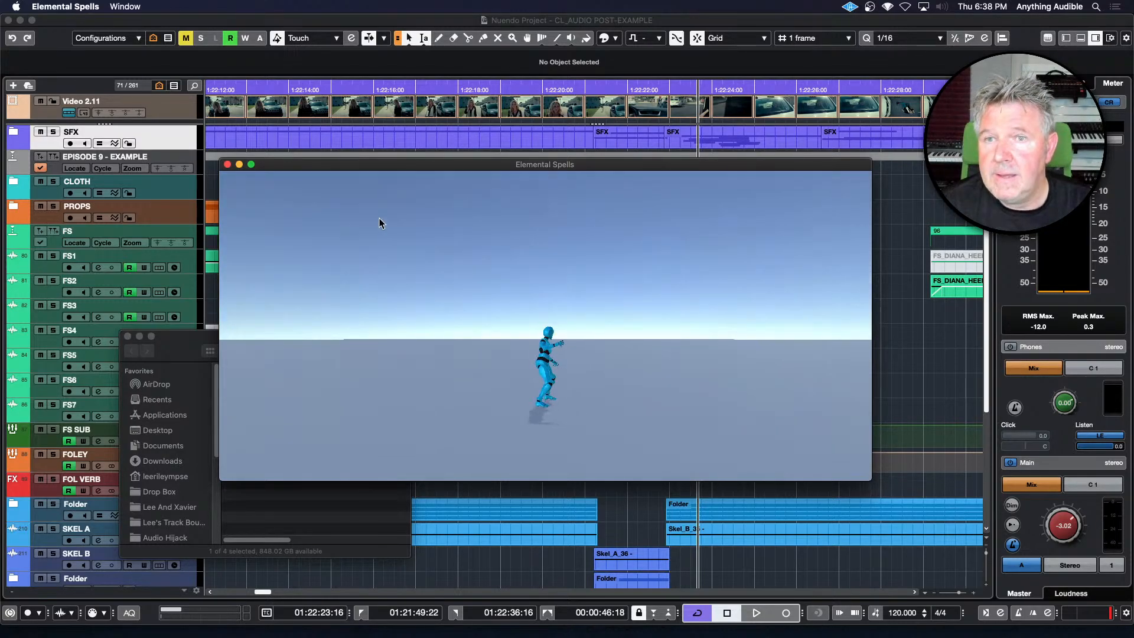
left_click(227, 164)
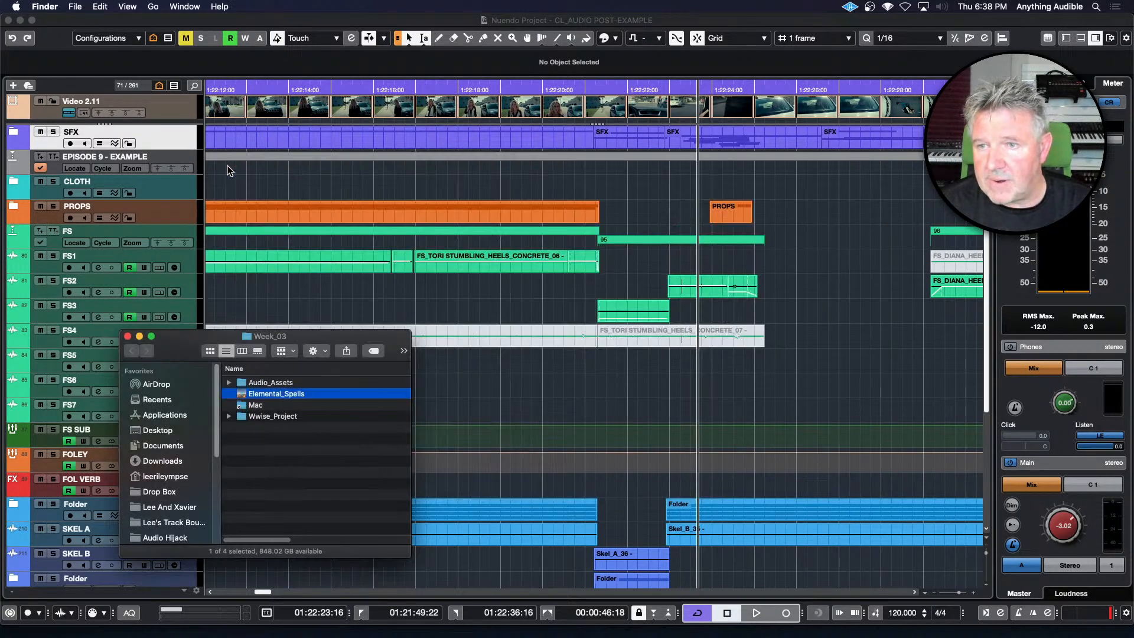
left_click(345, 29)
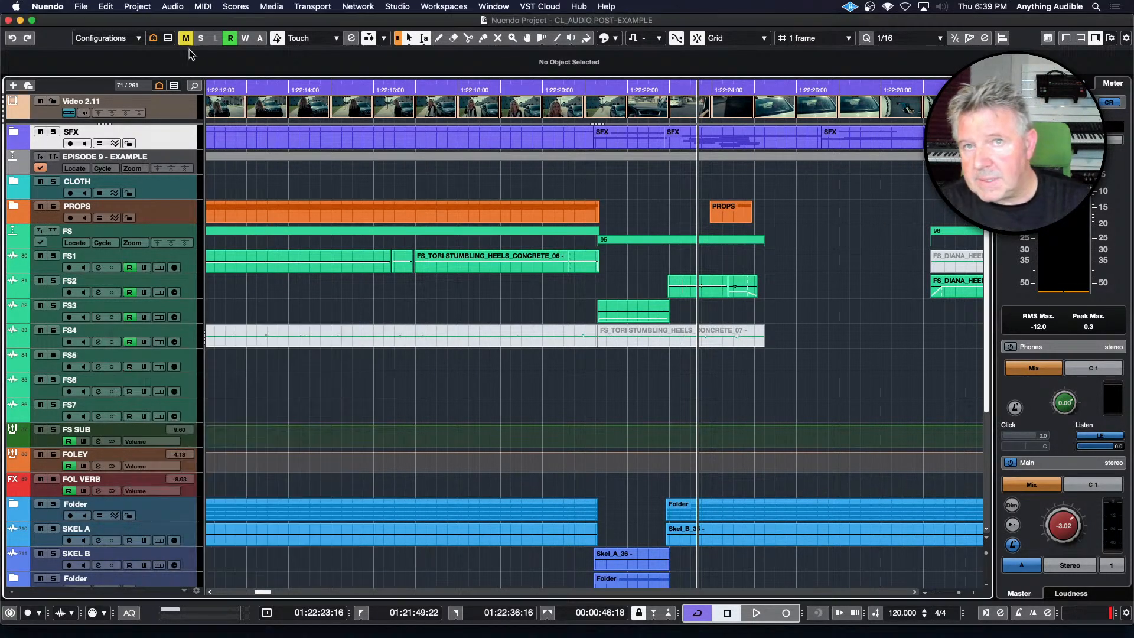
Close the CL_AUDIO POST-EXAMPLE project, saving its changes
left_click(83, 7)
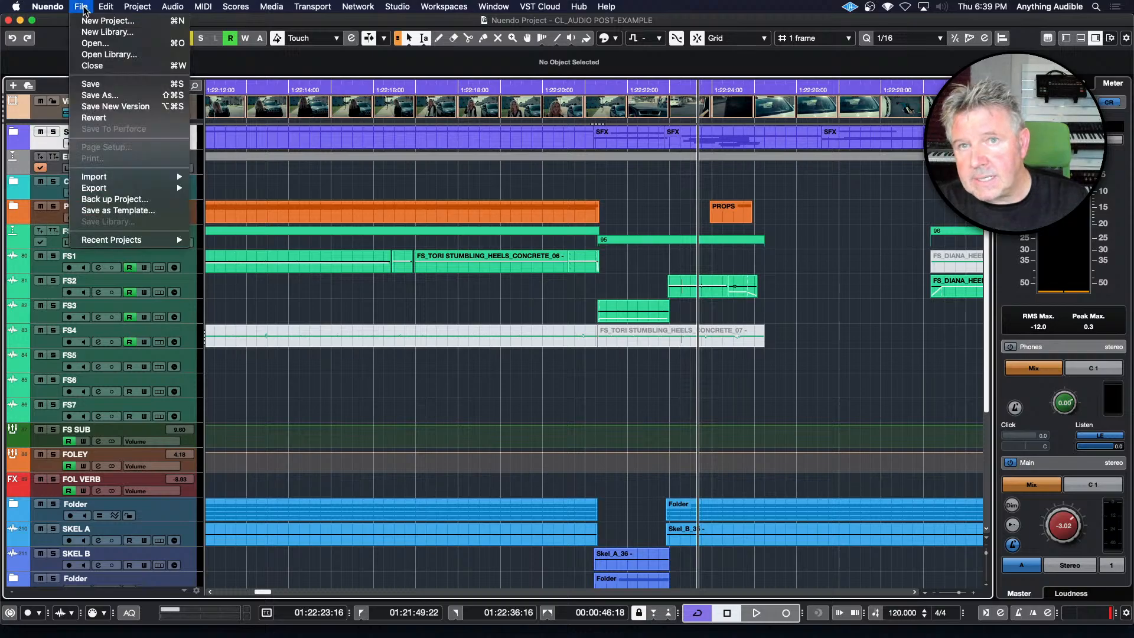
left_click(94, 66)
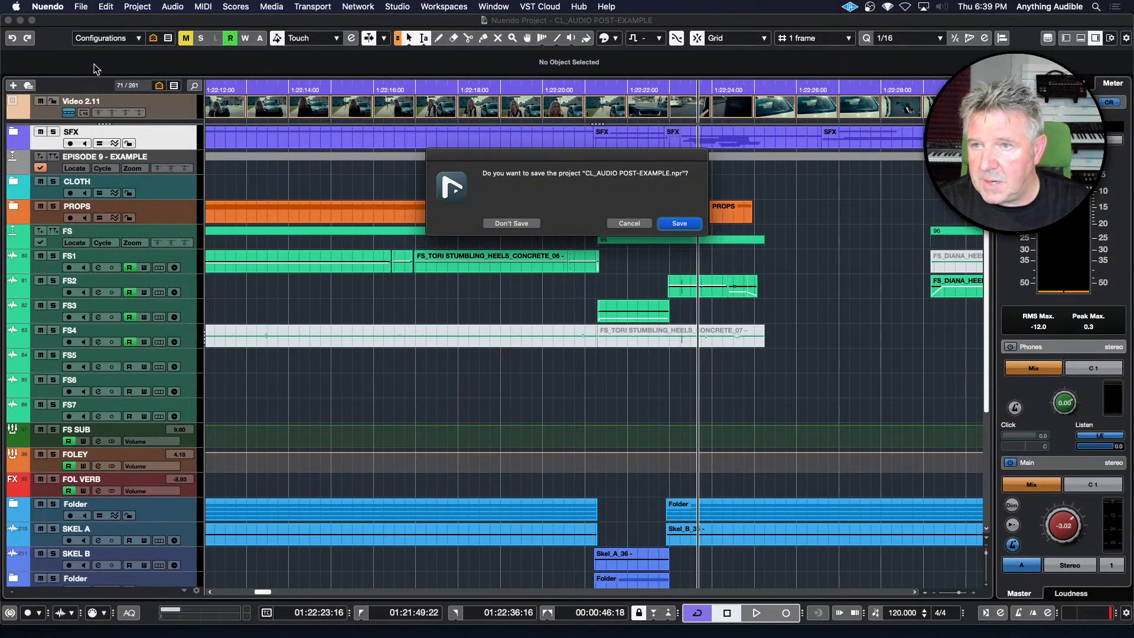
left_click(680, 224)
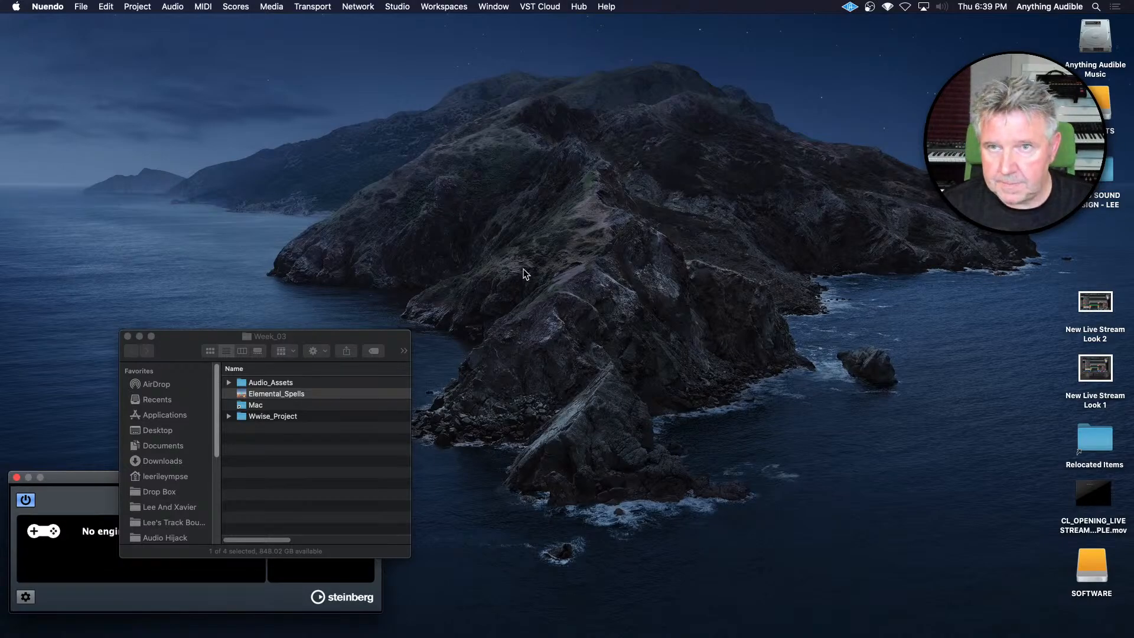
Open the recent project Episode 9-Intro To Game Audio from the Nuendo Episode 9 documents folder
left_click(83, 7)
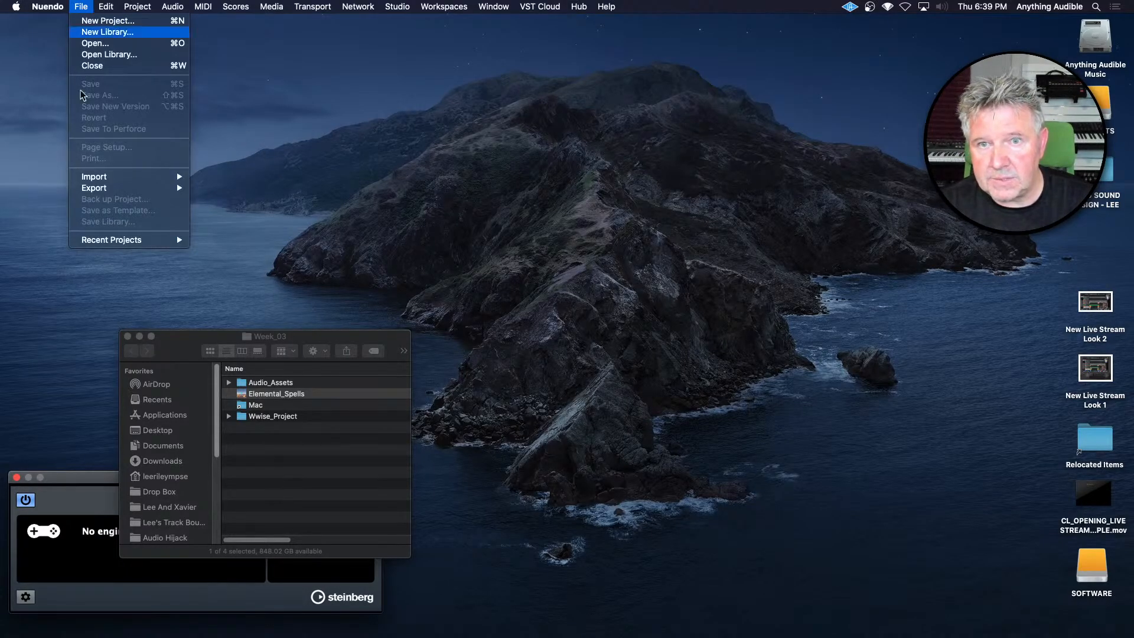
mouse_move(136, 240)
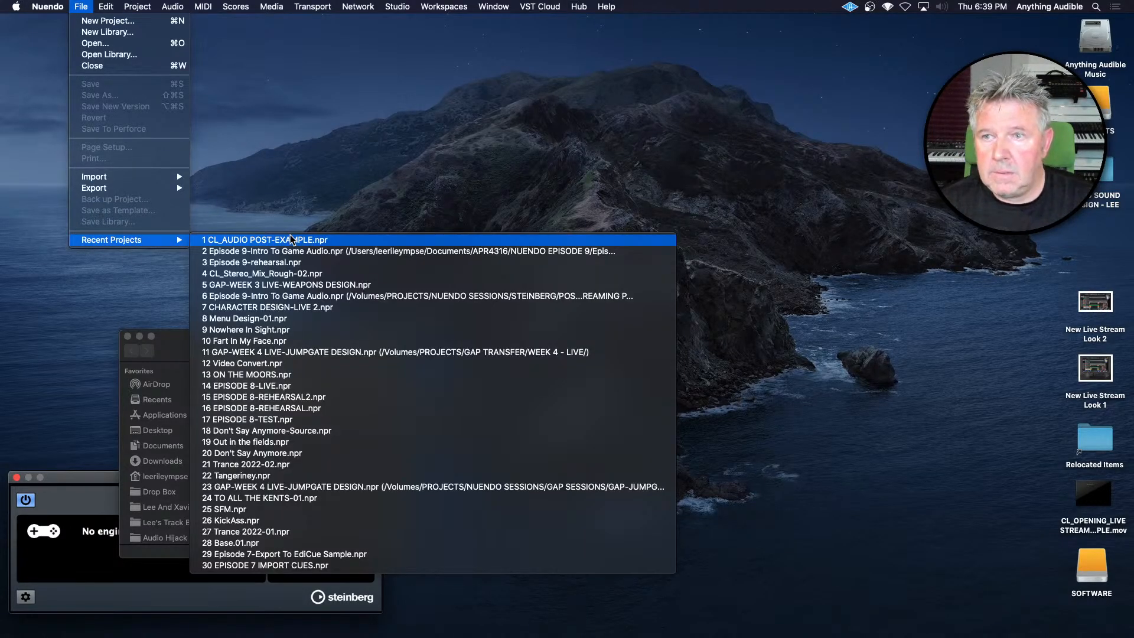
left_click(291, 251)
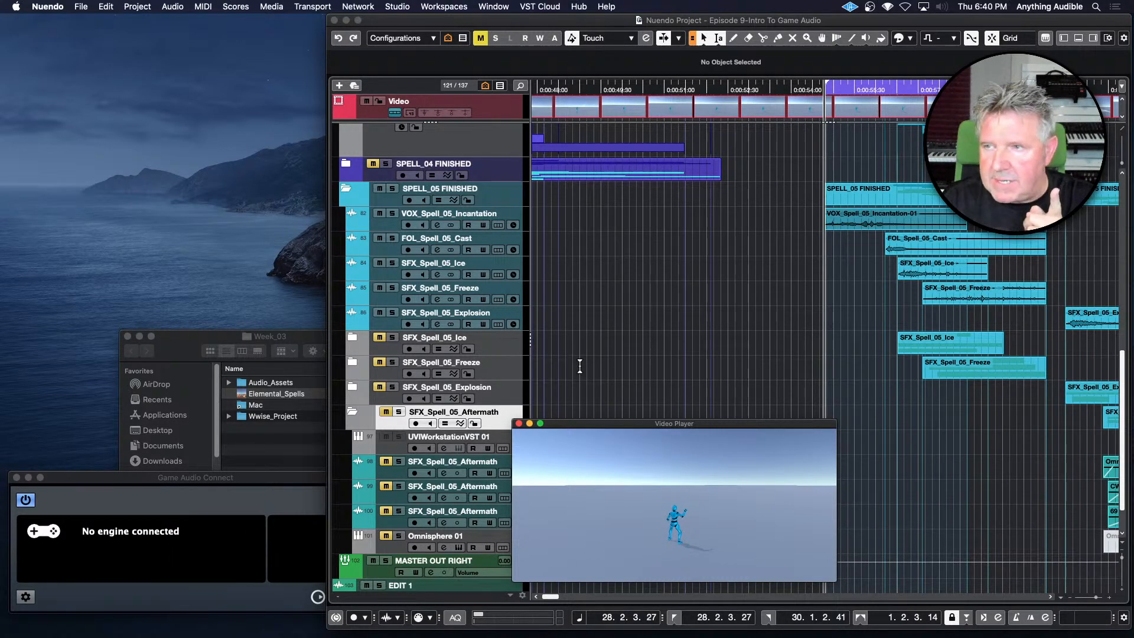
Audition the start of the VOX_Spell_05_Incantation-01 clip, and set both locators to the empty spot before it at 00:00:54:28
left_click(846, 230)
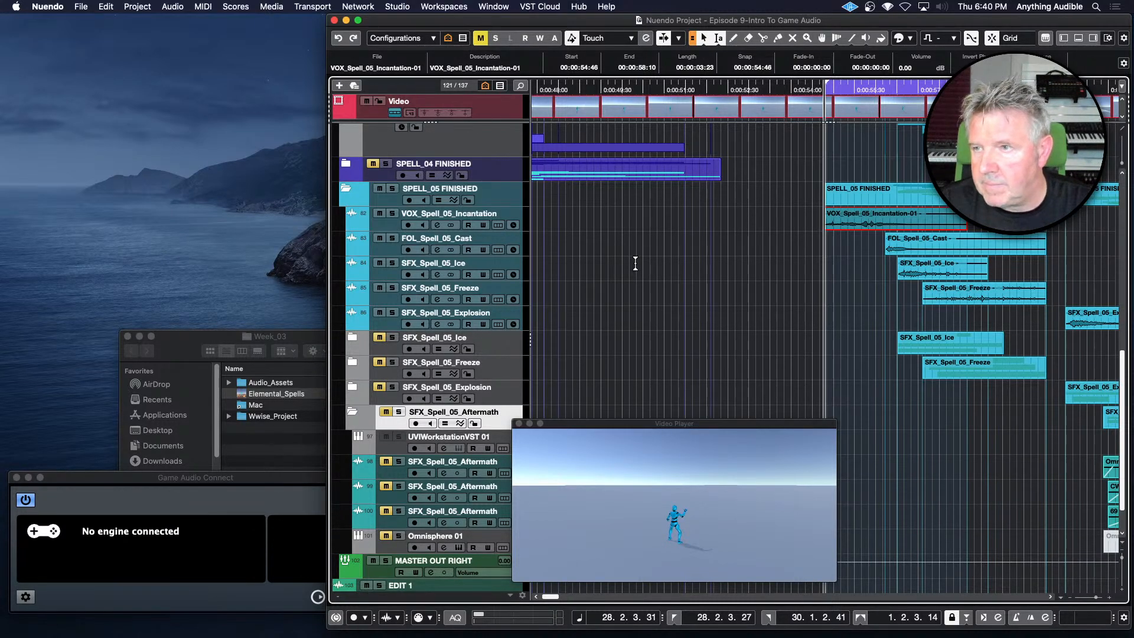
key("space")
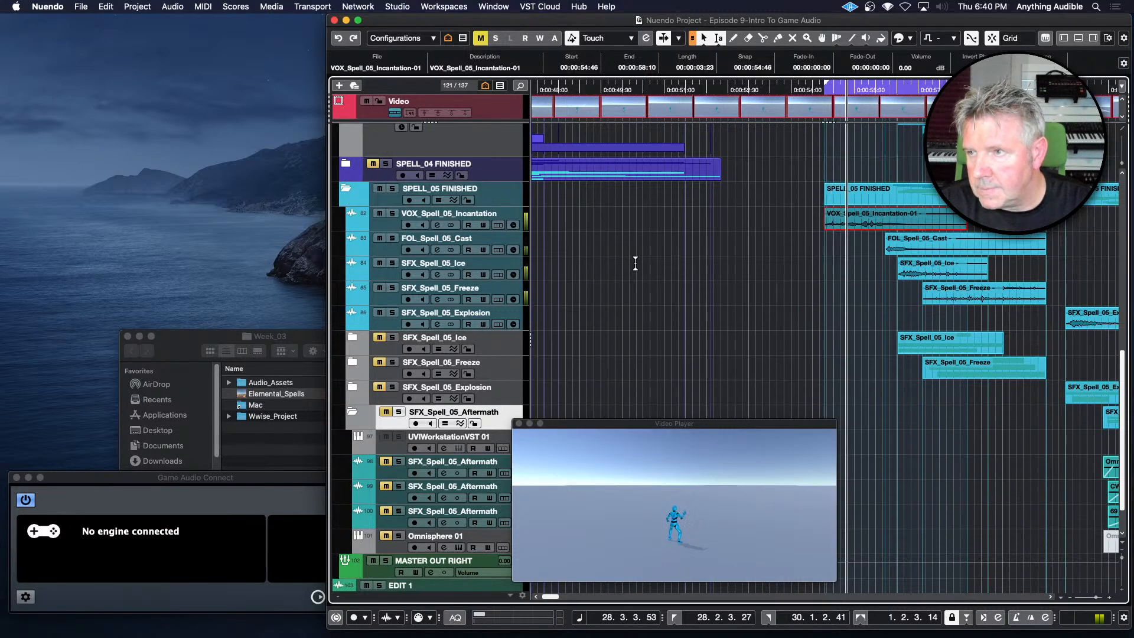
key("space")
left_click(811, 217)
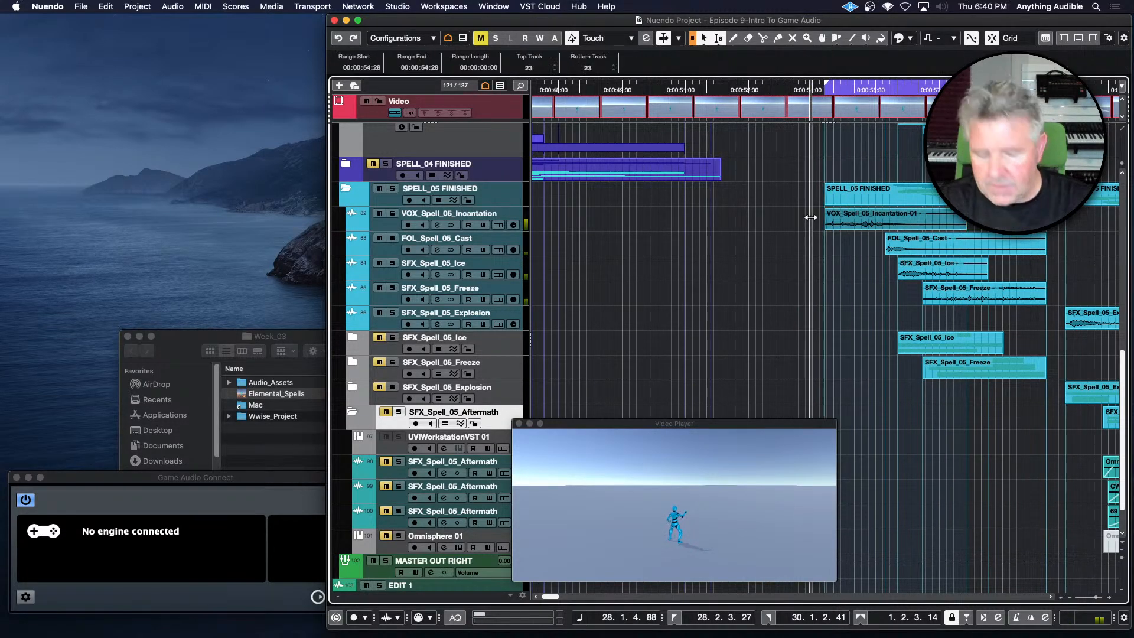
key("p")
left_click(805, 214)
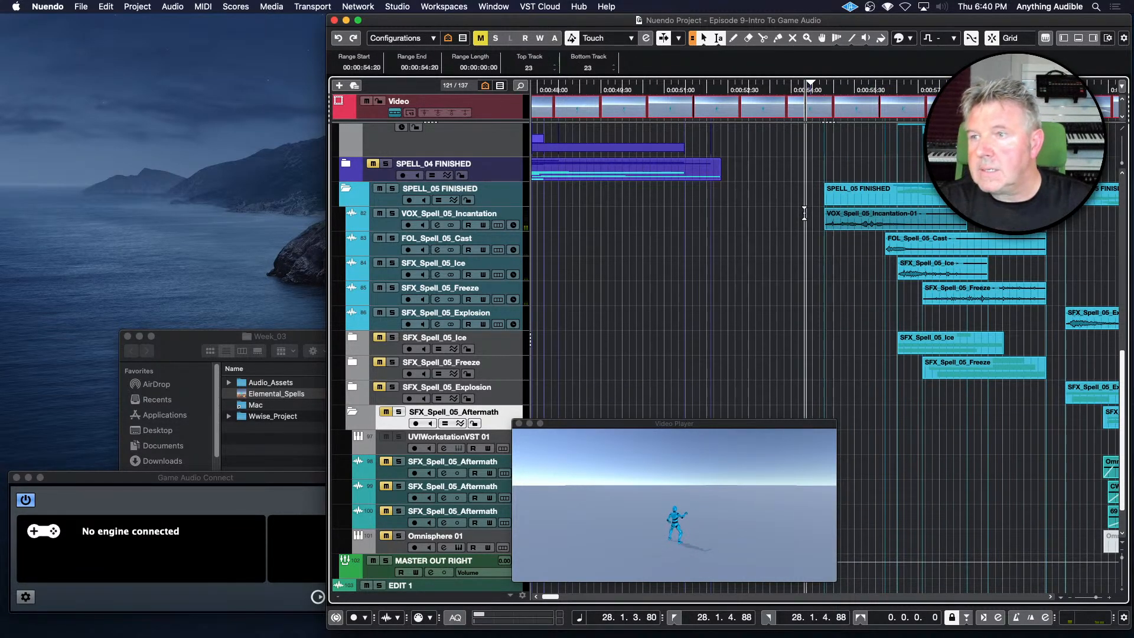
Play the Spell 05 sequence from the VOX_Spell_05_Incantation-01 clip through the explosion
left_click(846, 227)
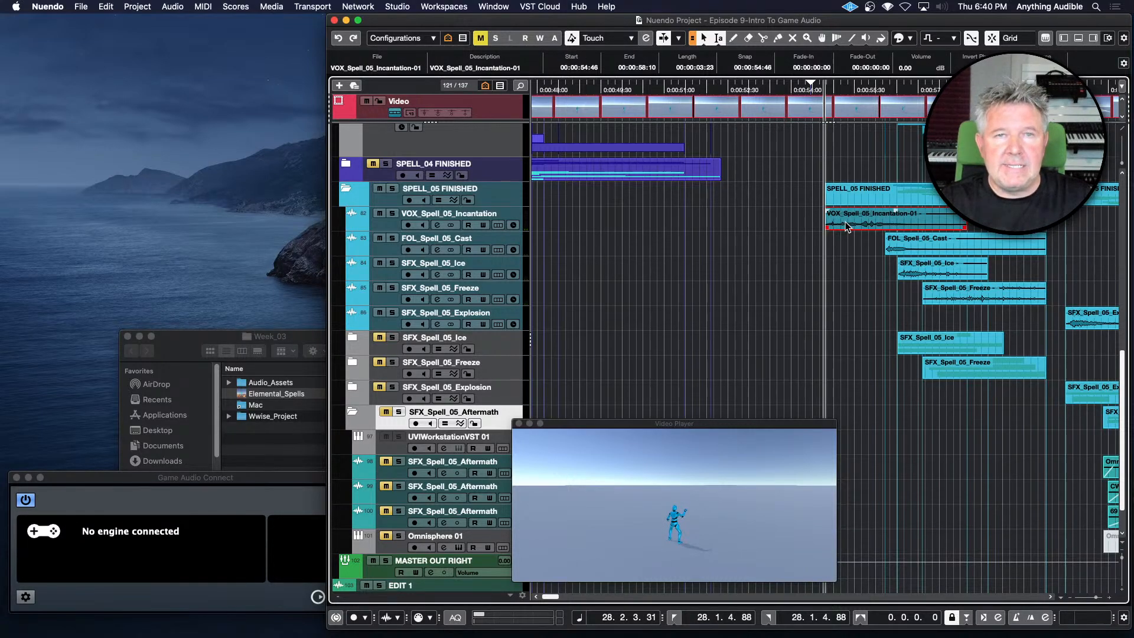
key("space")
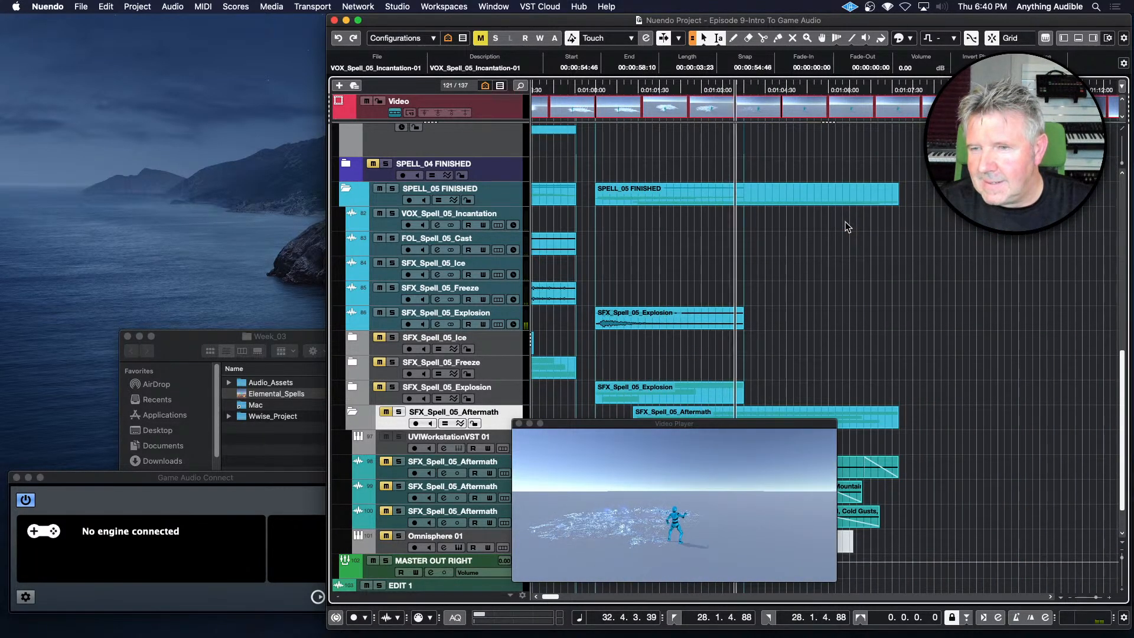
key("space")
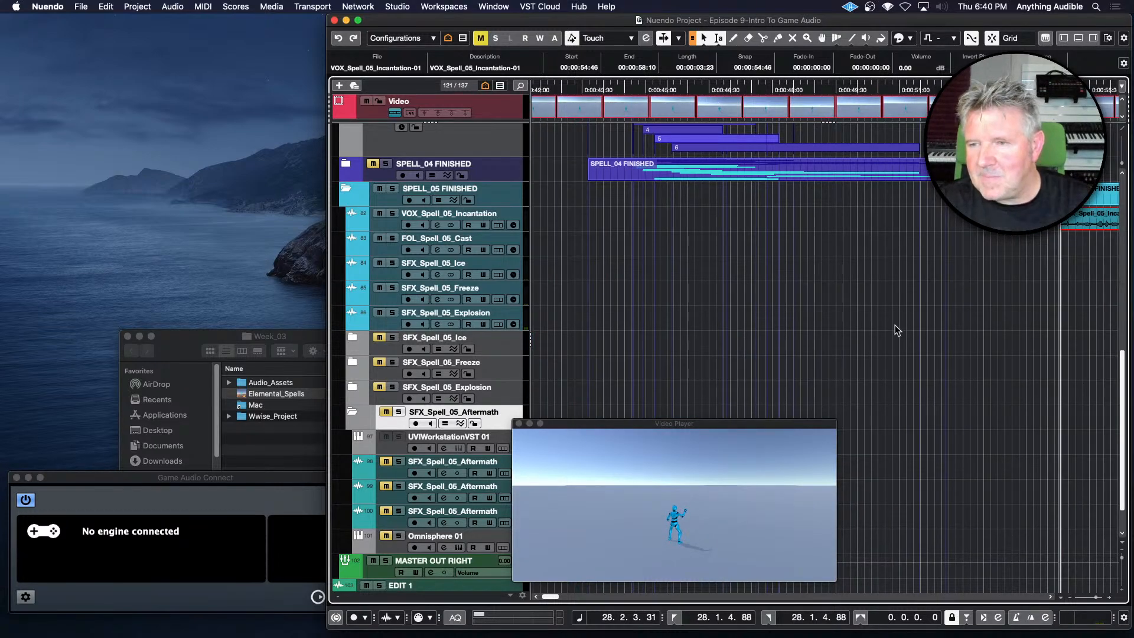
Play the Spell 05 sequence through with the SFX_Spell_05_Aftermath folder unmuted, and mute that folder again
scroll(884, 350, "right", 8)
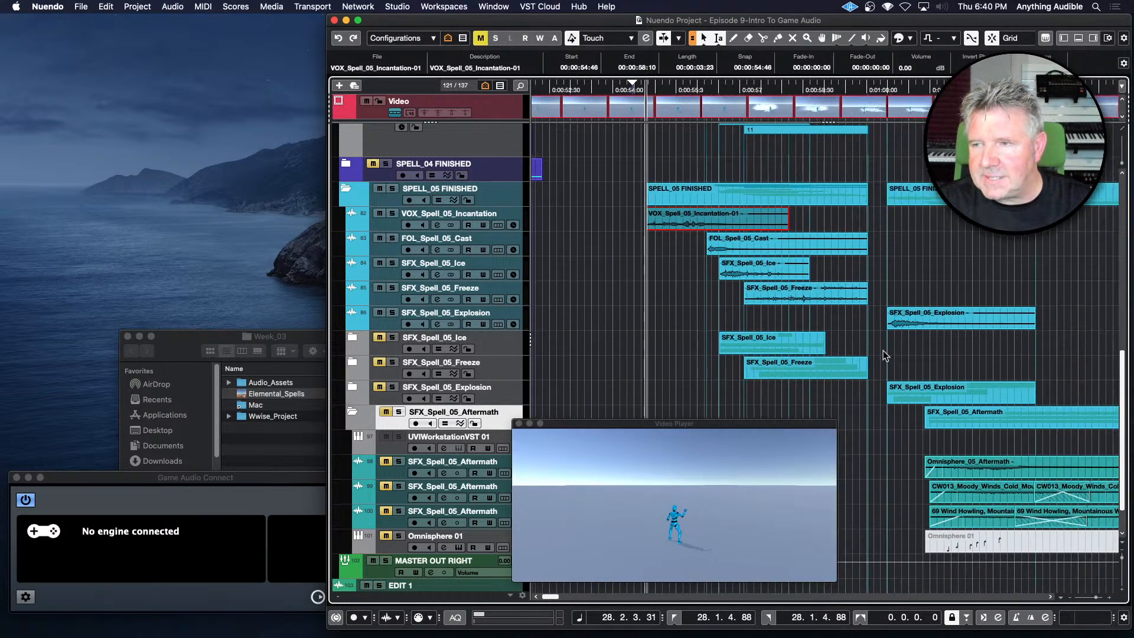
left_click(386, 413)
key("space")
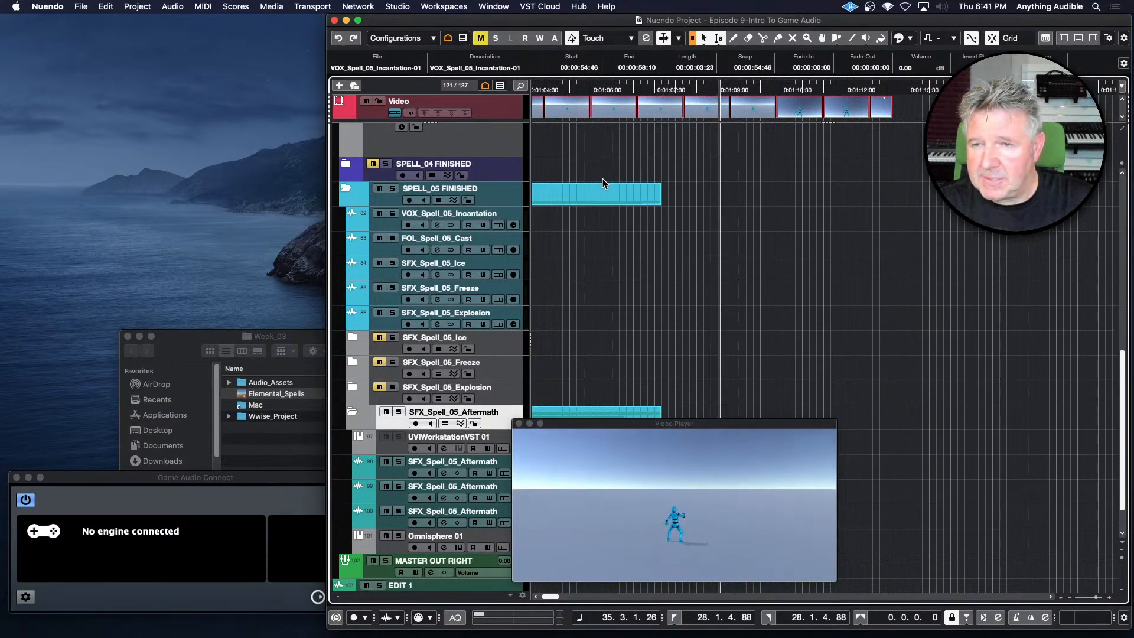
key("space")
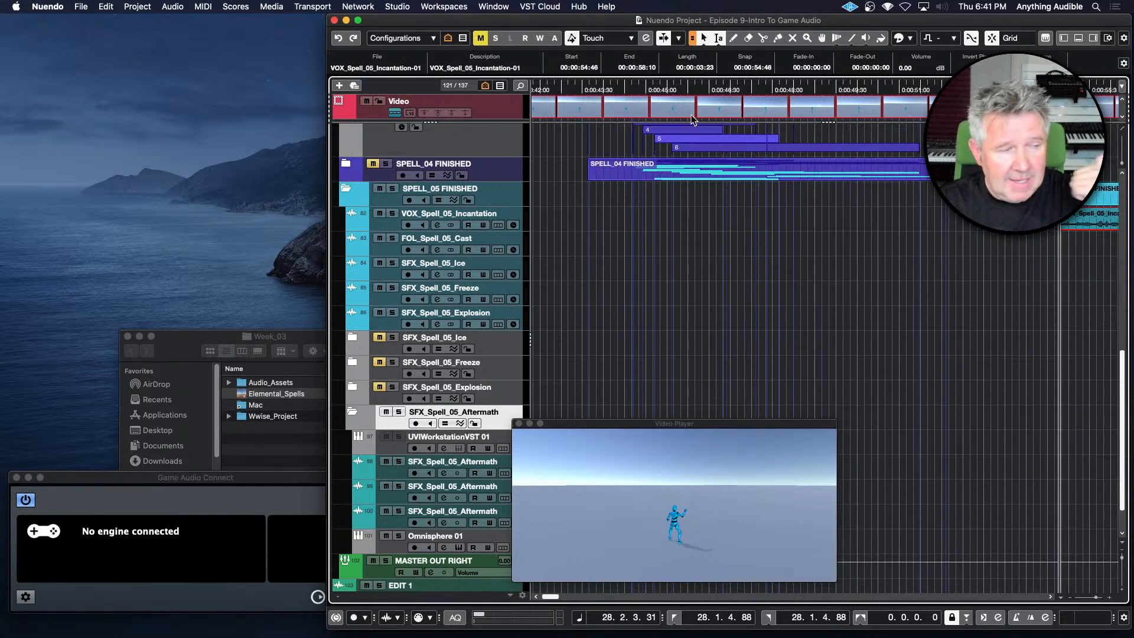
scroll(869, 240, "right", 10)
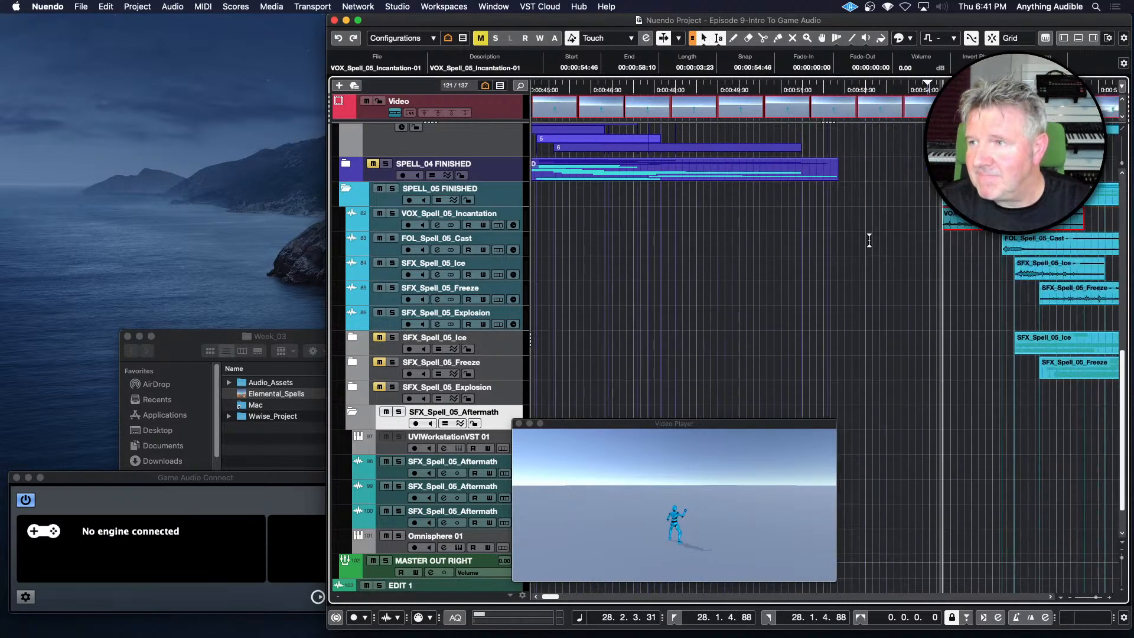
left_click(385, 412)
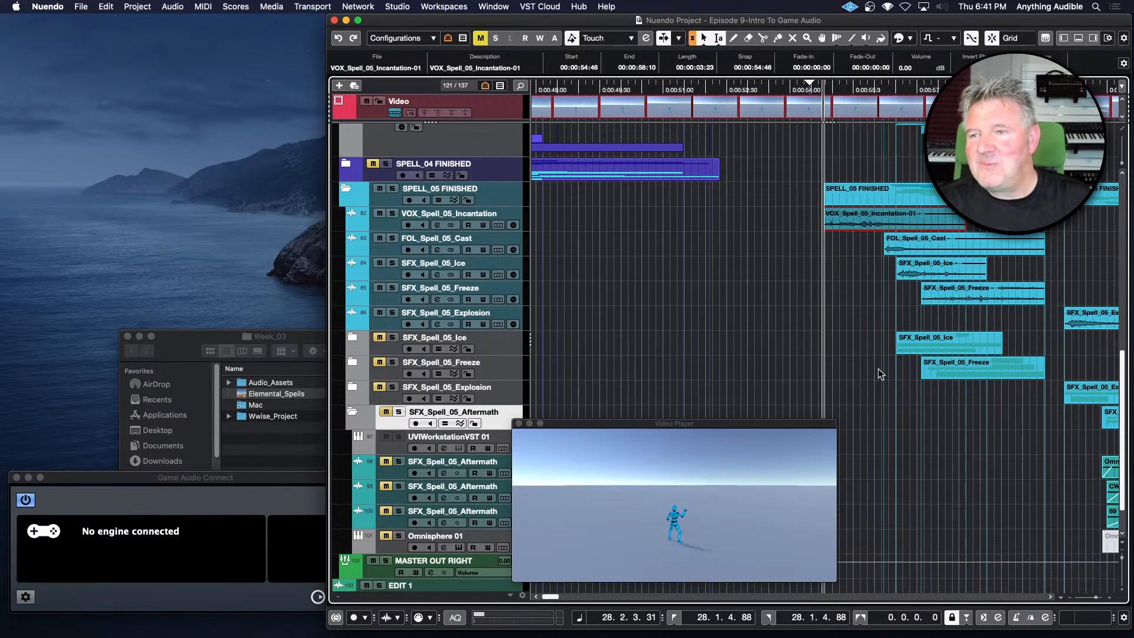
scroll(904, 419, "right", 8)
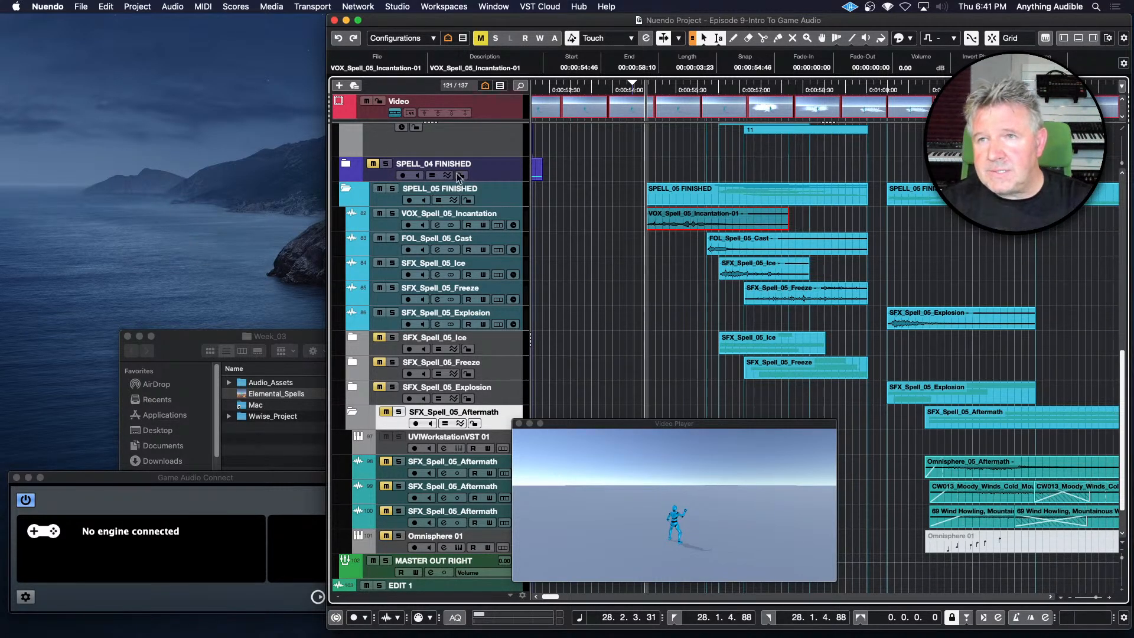
Examine the new workspace settings without creating one, and review the list of saved workspaces
left_click(455, 7)
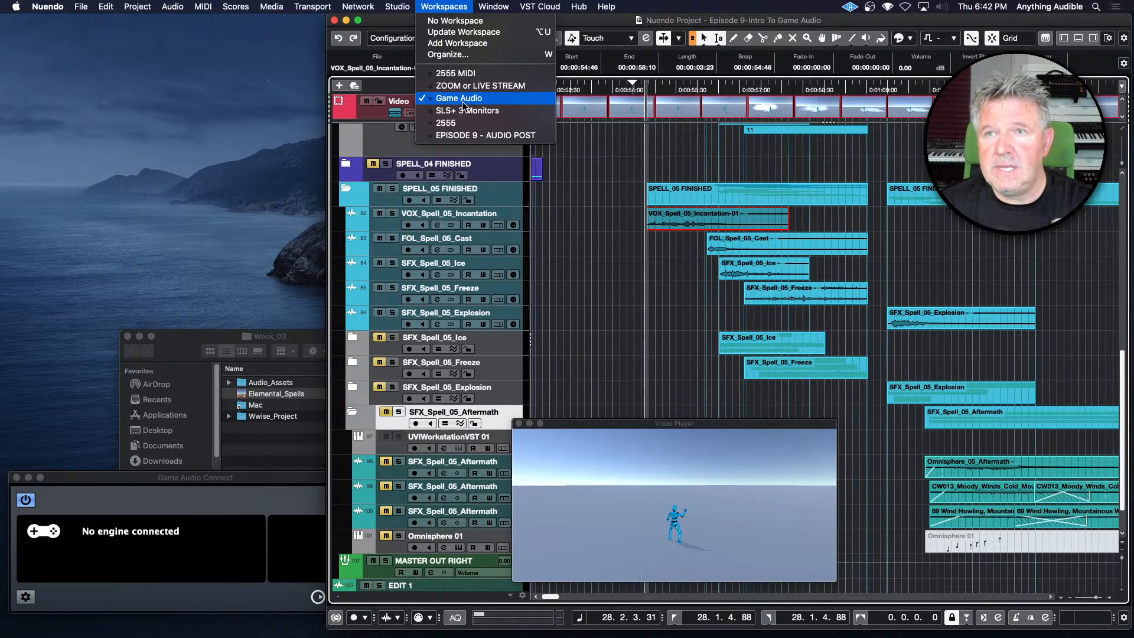
left_click(464, 45)
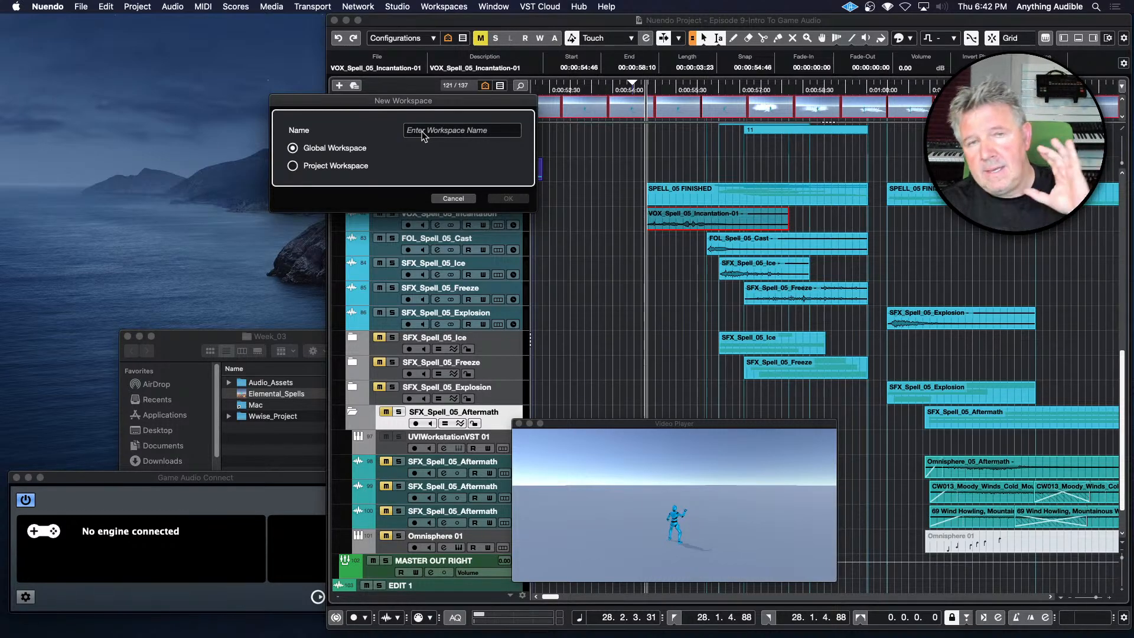
left_click(462, 199)
left_click(458, 8)
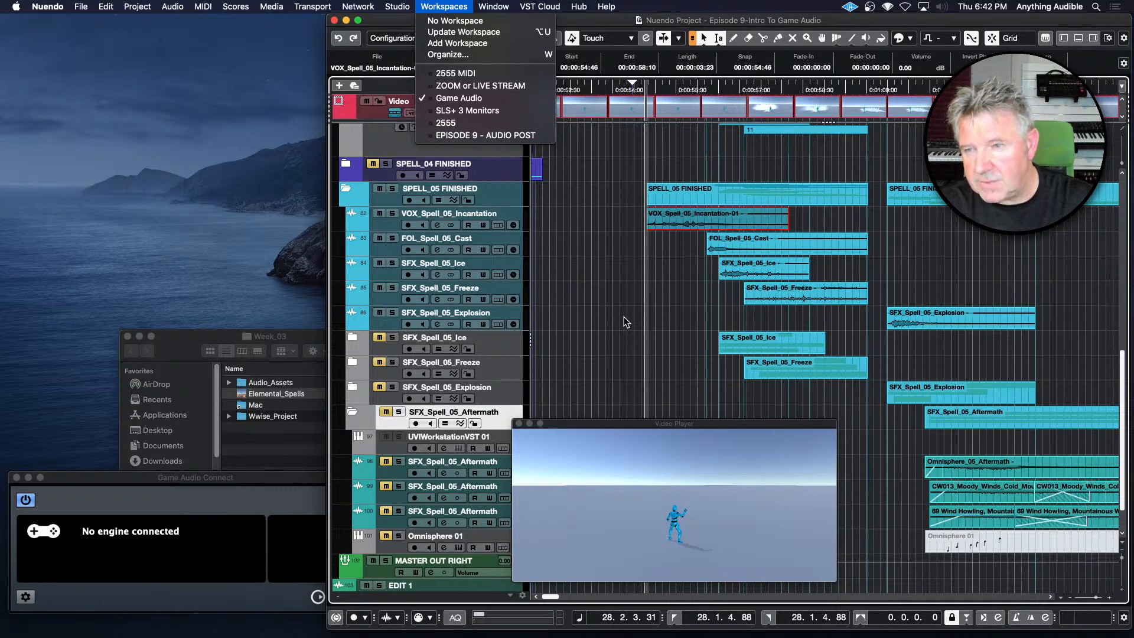
left_click(619, 24)
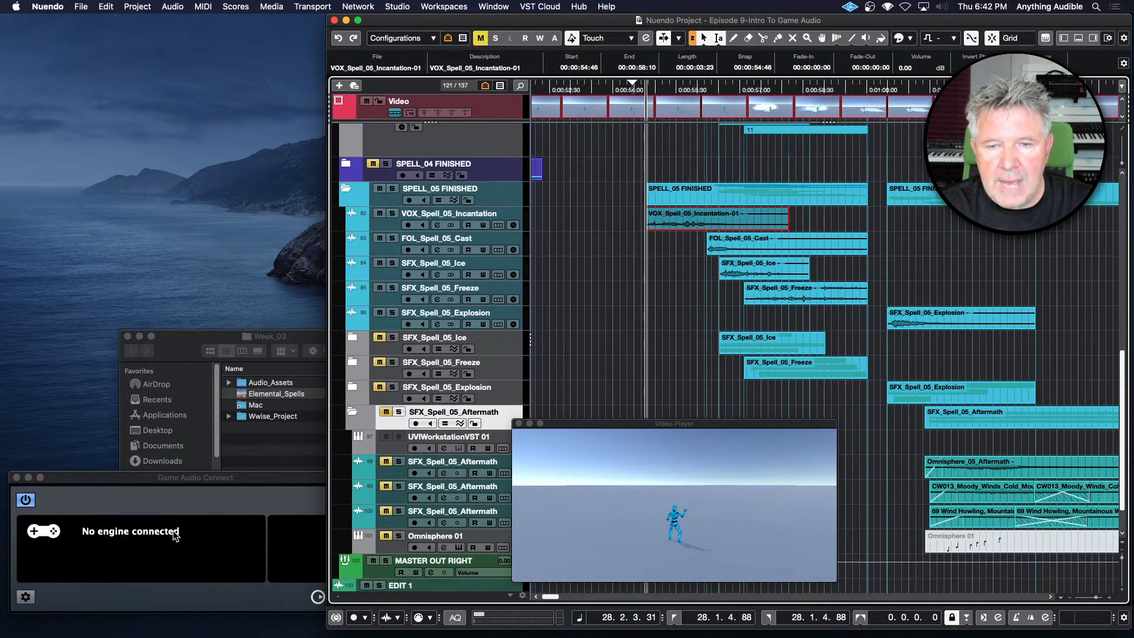
Turn Game Audio Connect off and on again, and examine the Meta Data storage options in its settings
left_click(30, 500)
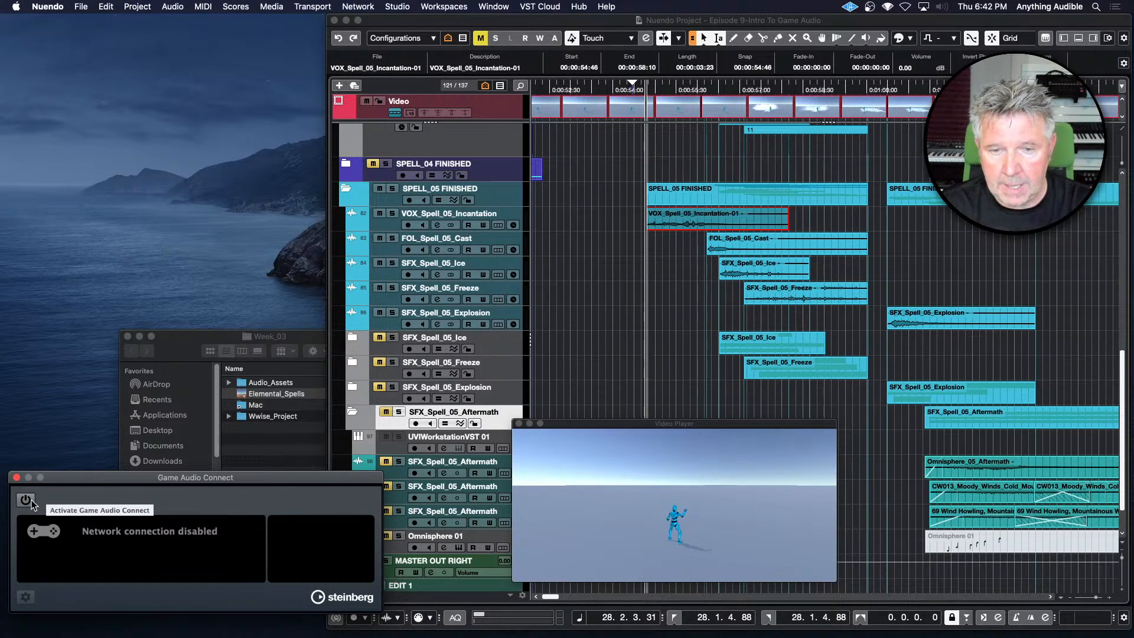
left_click(30, 500)
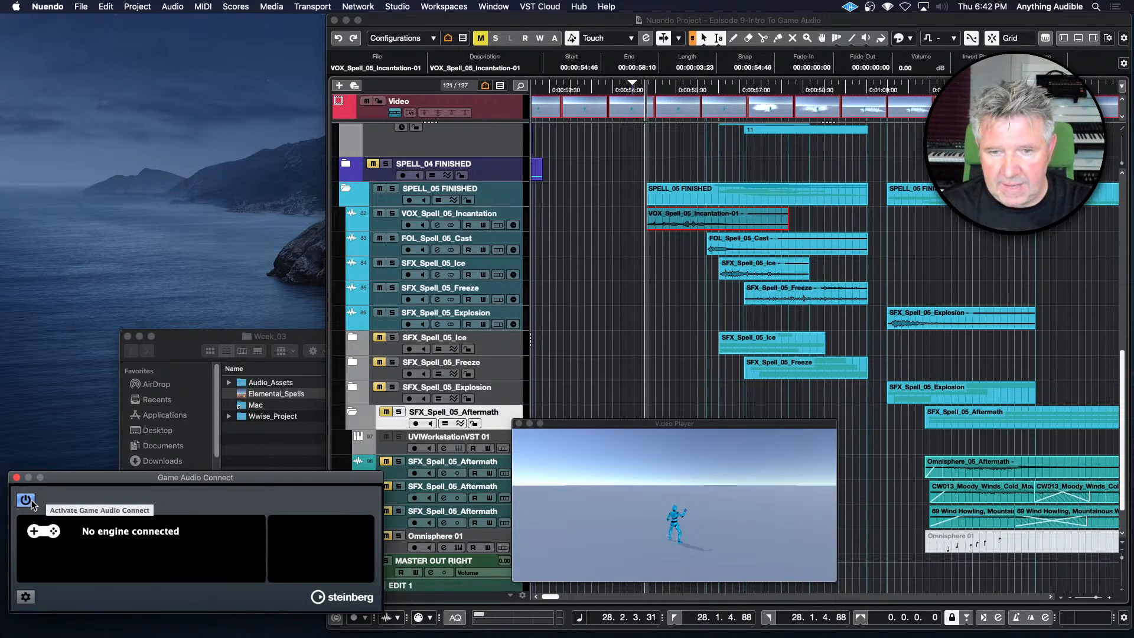
left_click(26, 597)
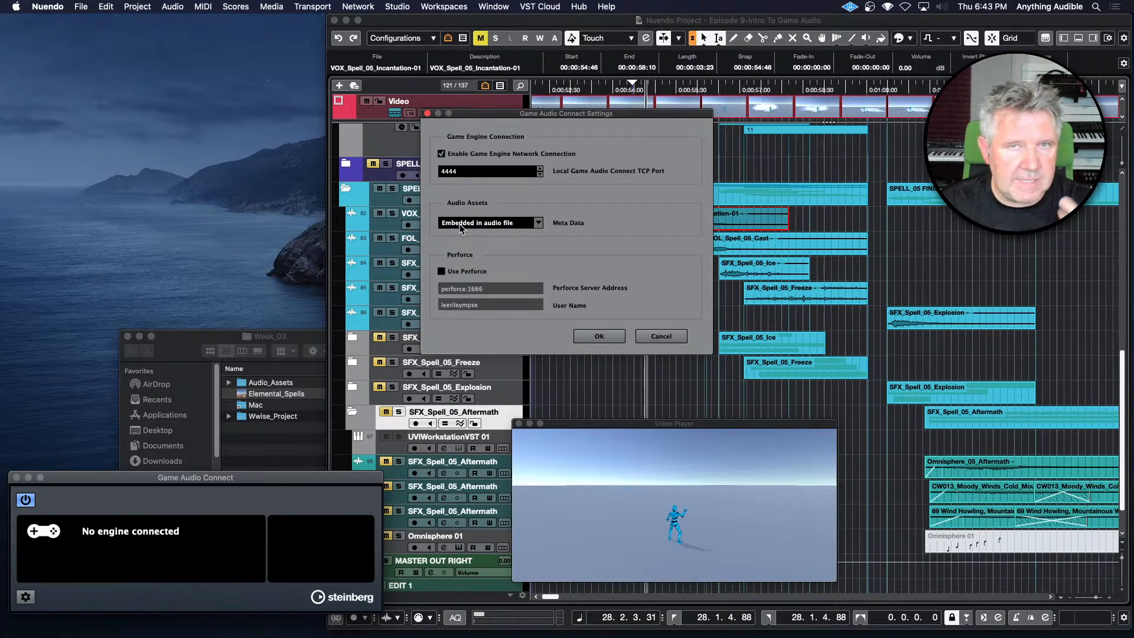
left_click(540, 224)
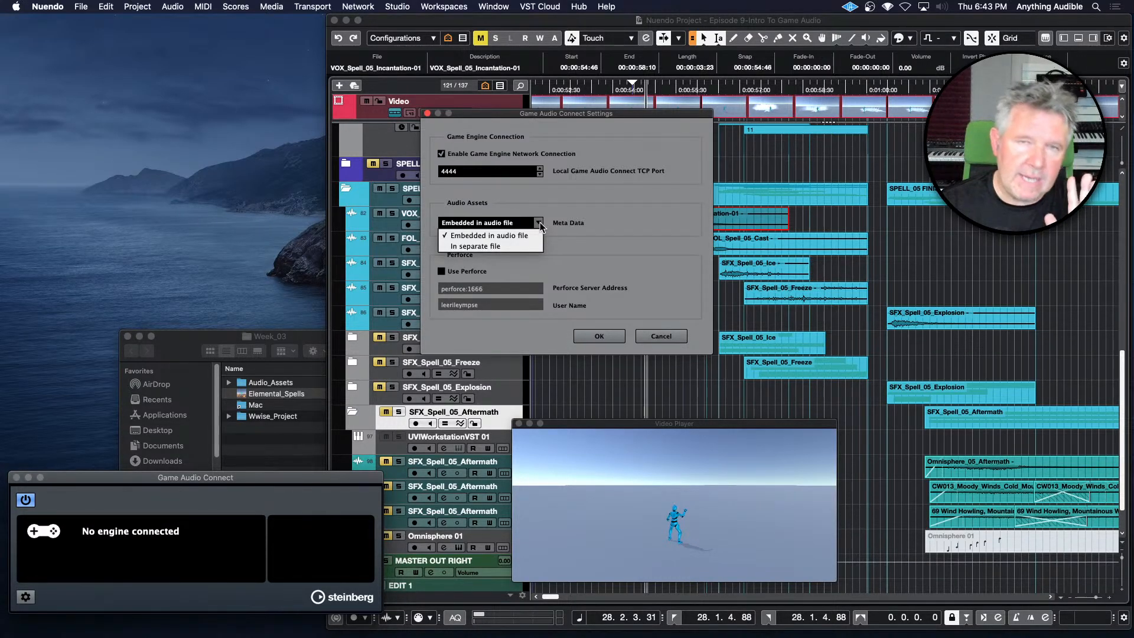
left_click(594, 223)
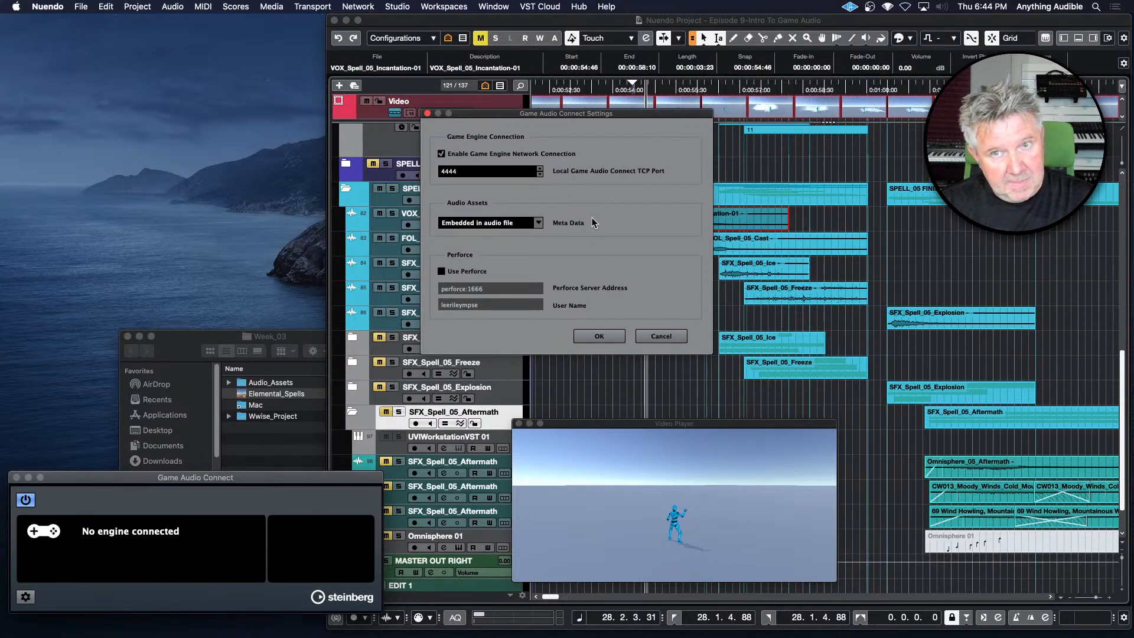
Examine the Perforce connection fields by temporarily enabling Use Perforce, and leave the settings without saving
left_click(442, 271)
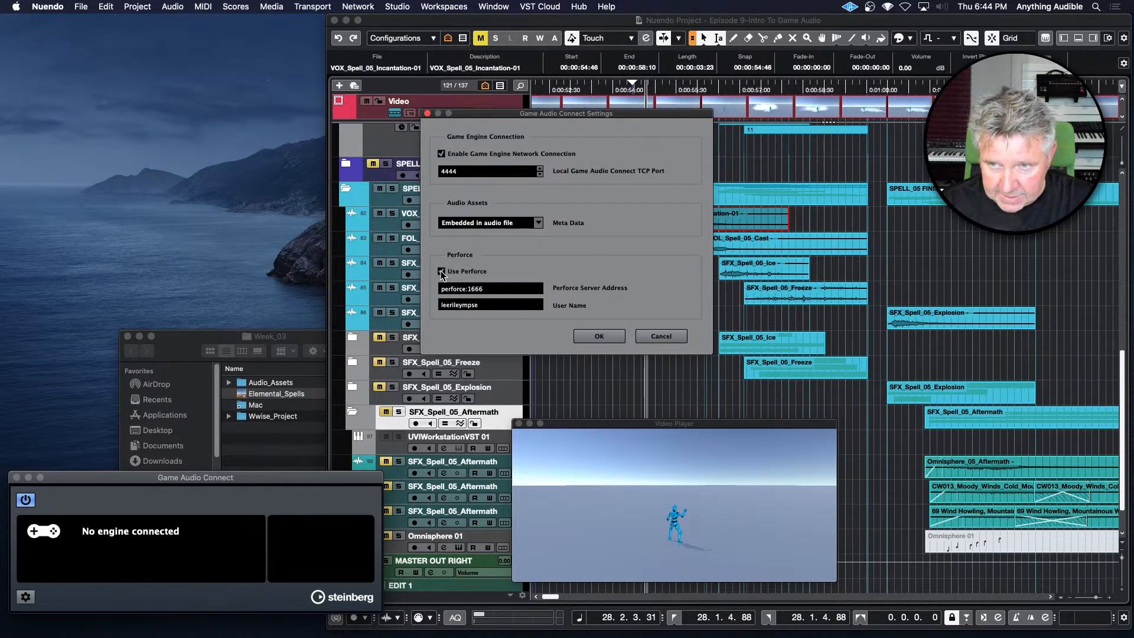
left_click(441, 273)
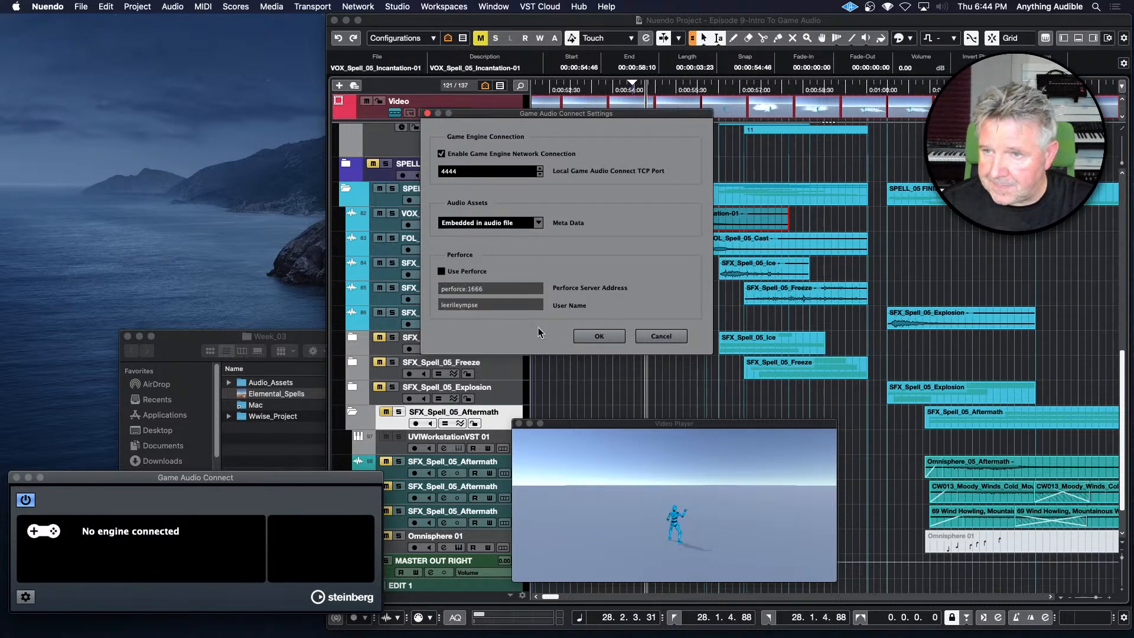
left_click(655, 335)
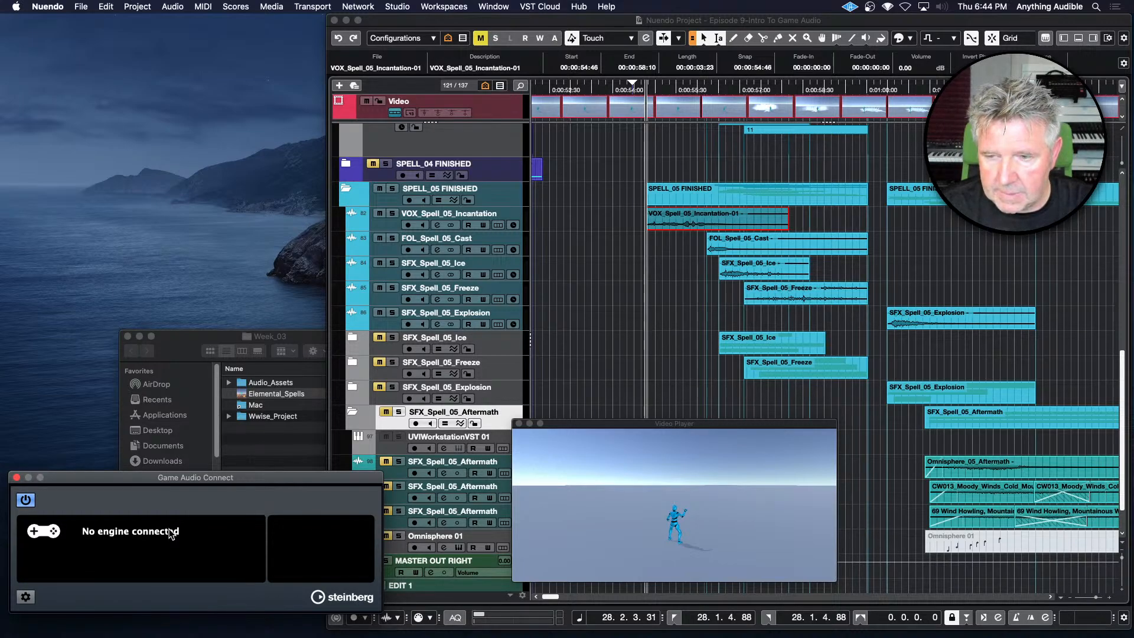
Switch to Wwise and open the Elemental_Spells project stored under NUENDO EPISODE 9
mouse_move(647, 634)
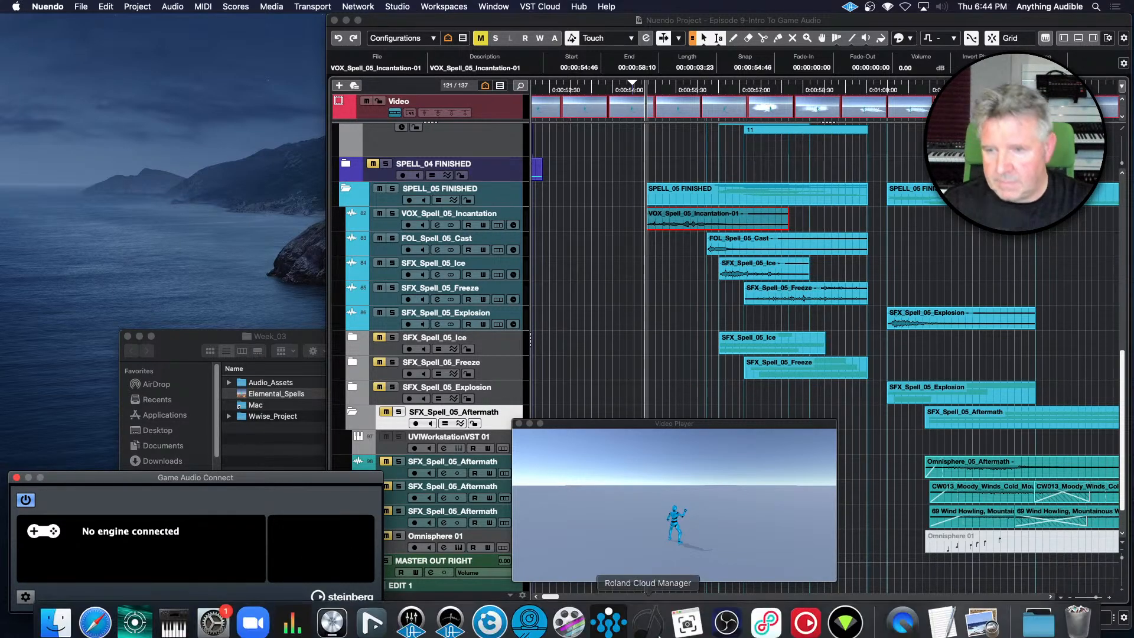
left_click(612, 614)
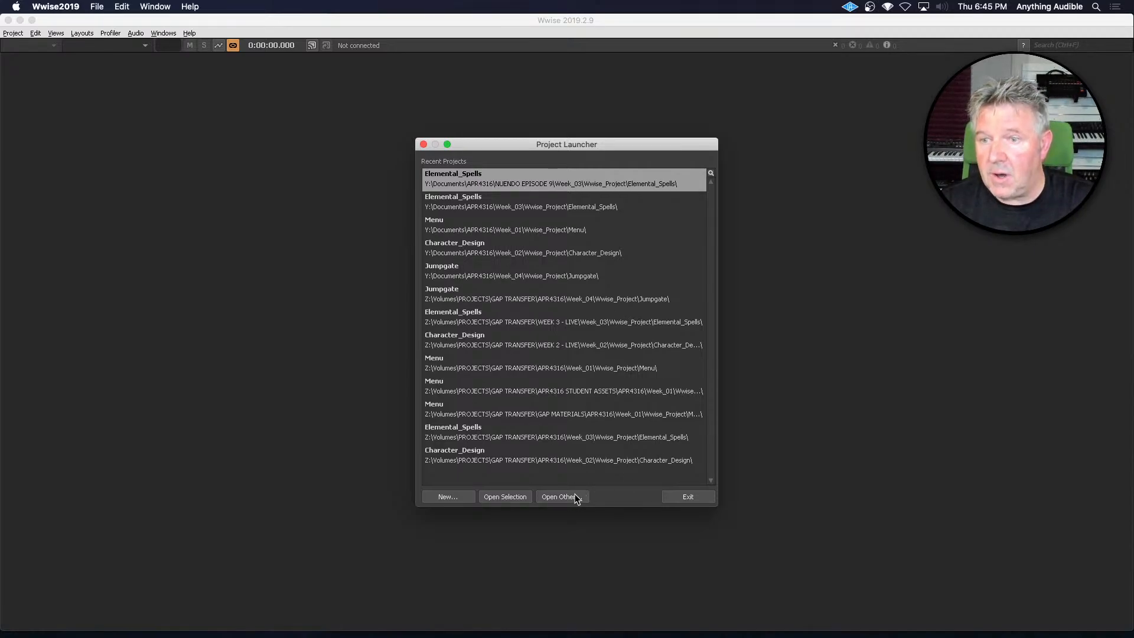
left_click(517, 496)
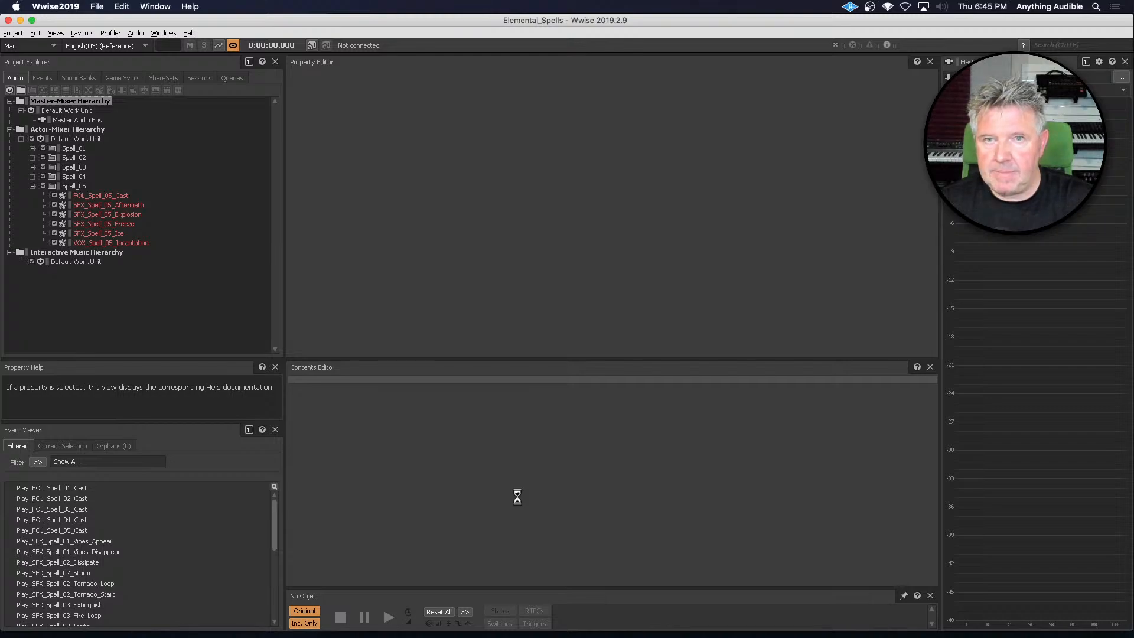
Expand Spell_04 in the Actor-Mixer Hierarchy and audition its Cast, Dragon_Appears and Dragon_Cry sounds
left_click(33, 177)
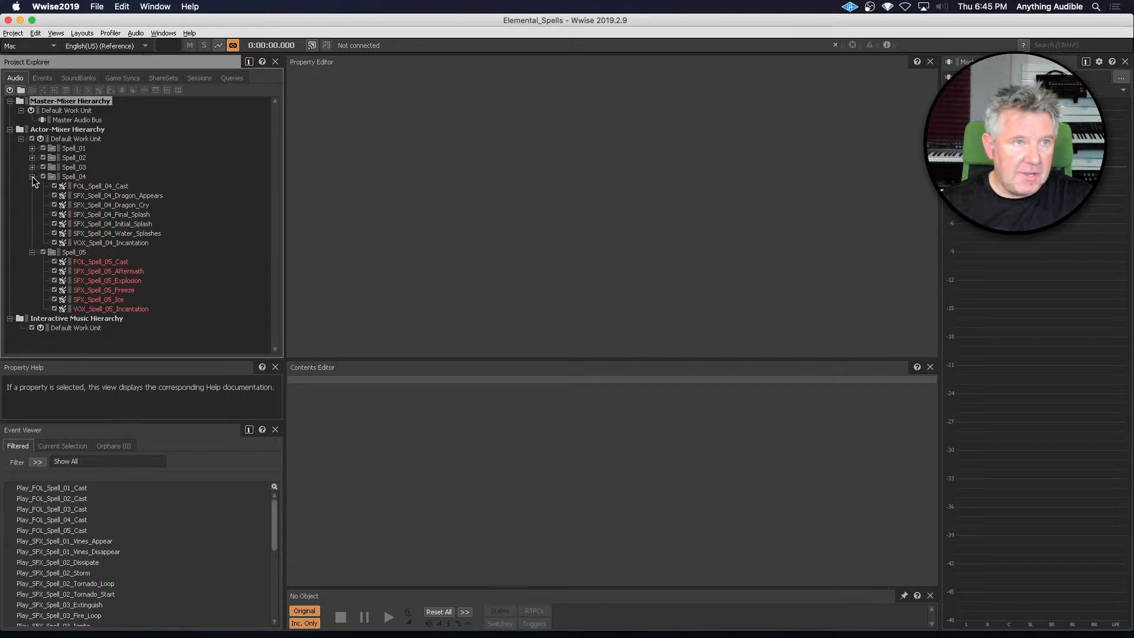
left_click(82, 187)
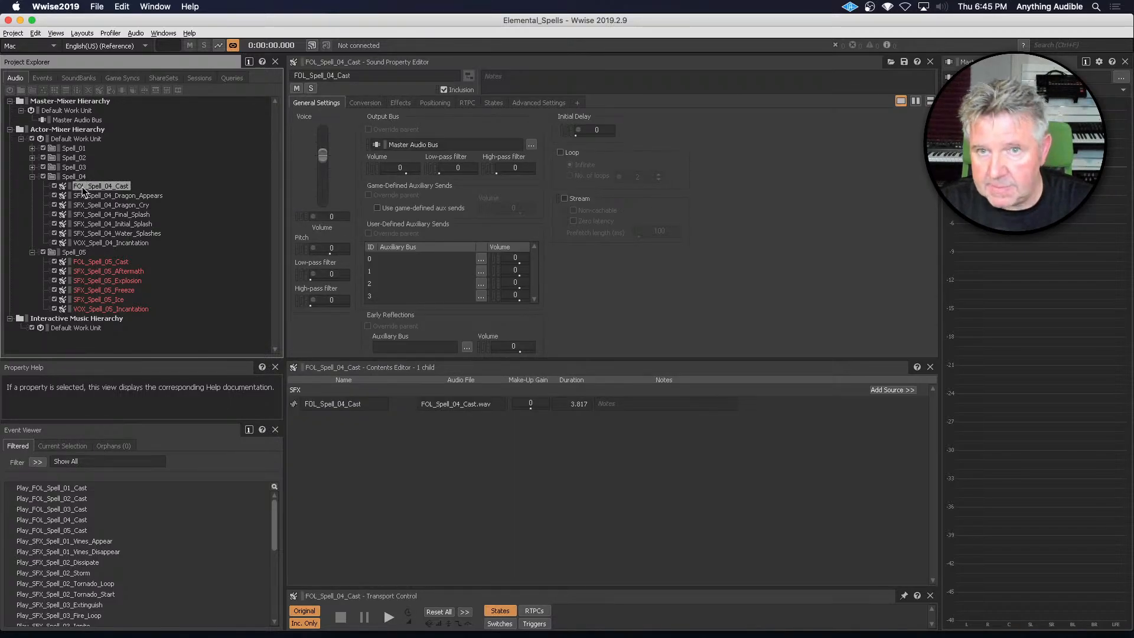
key("space")
left_click(83, 196)
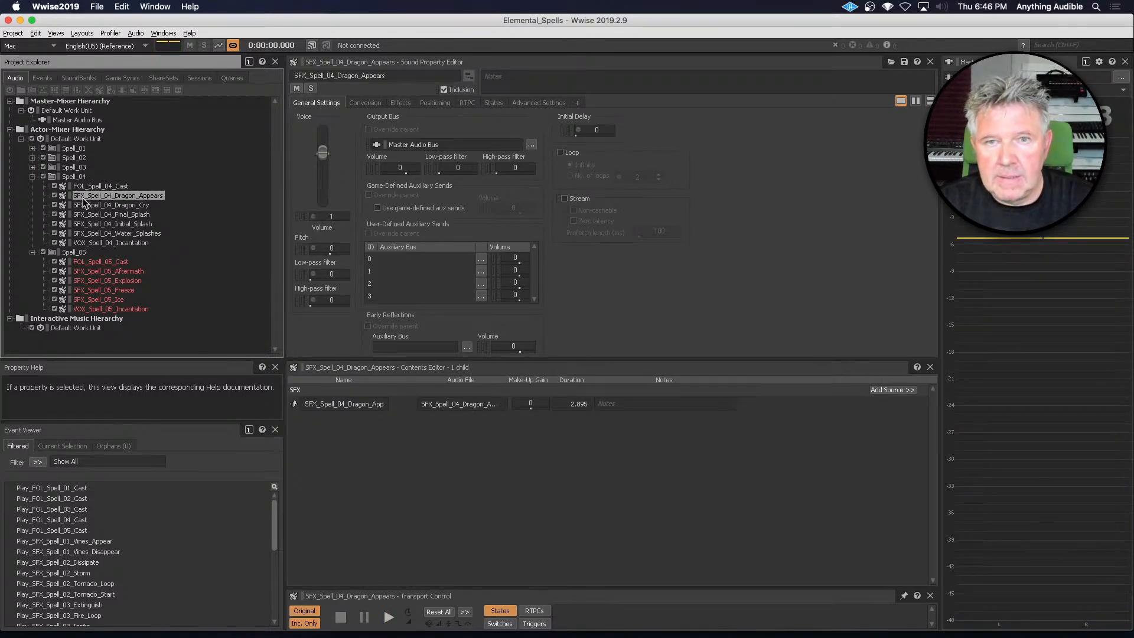
key("space")
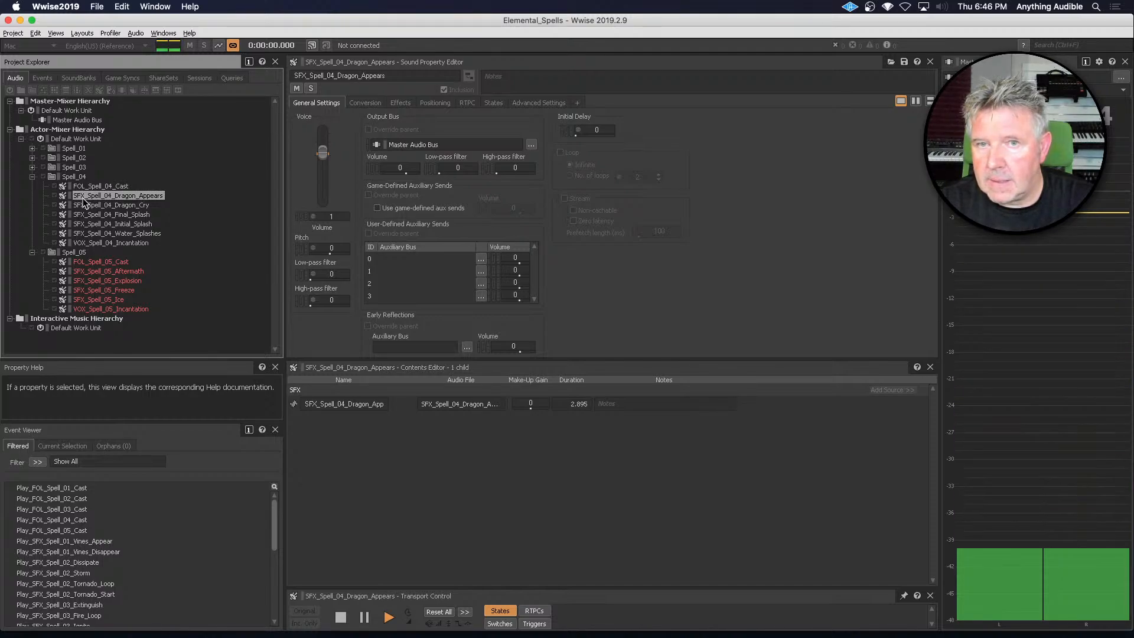
left_click(83, 204)
key("space")
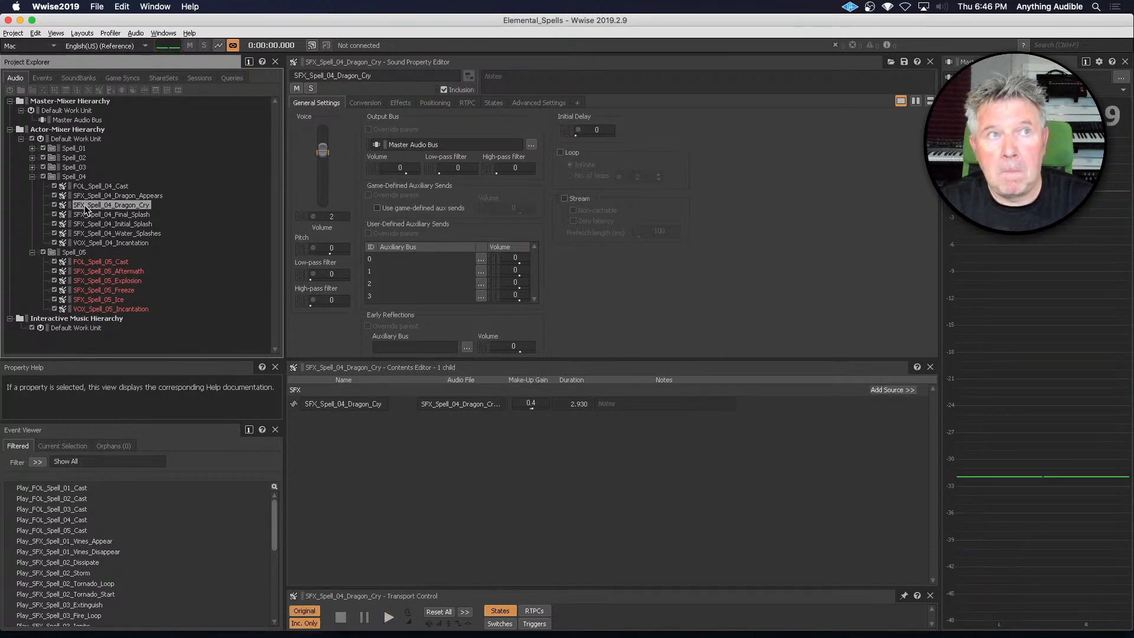
key("space")
key("space")
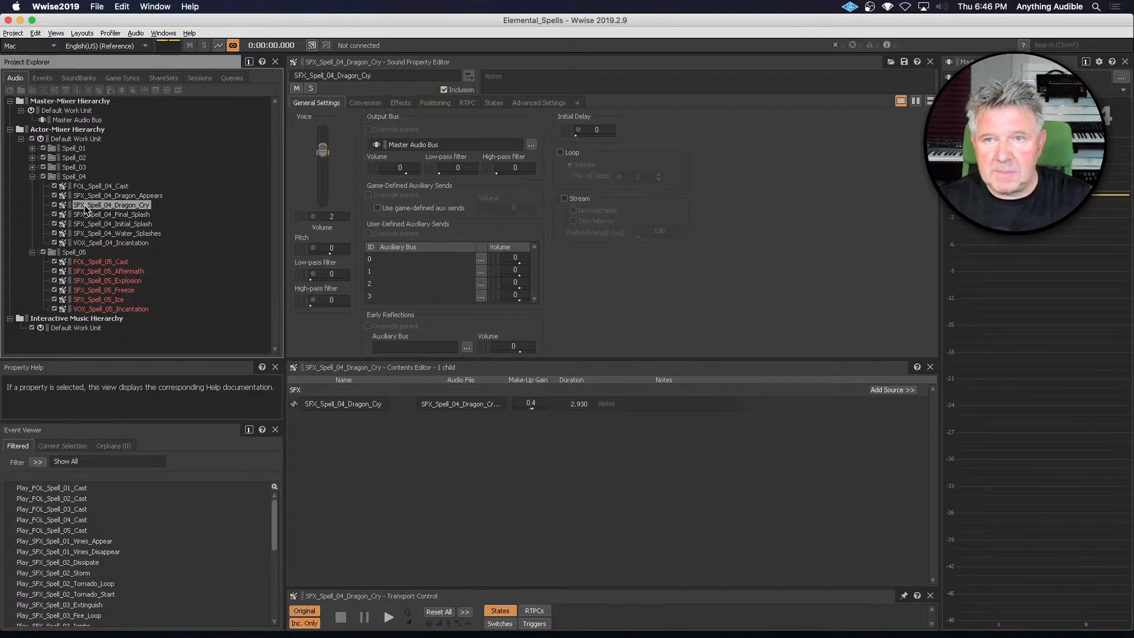
Set the voice volume of SFX_Spell_04_Dragon_Cry to 0 and audition the sound
left_click(332, 216)
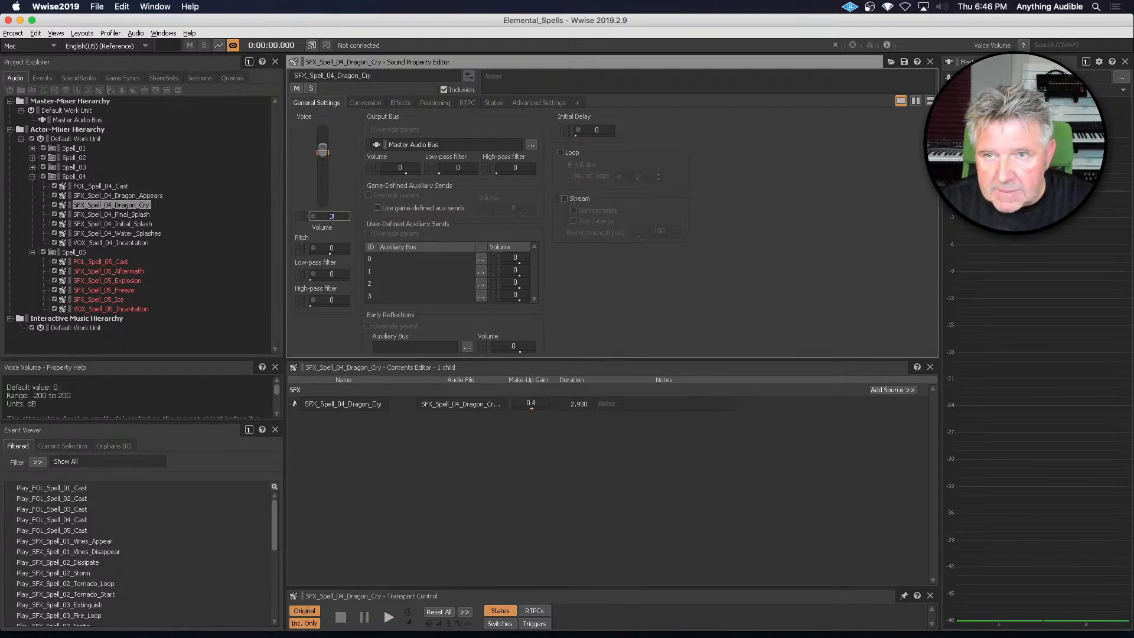
type("0")
key("Return")
key("space")
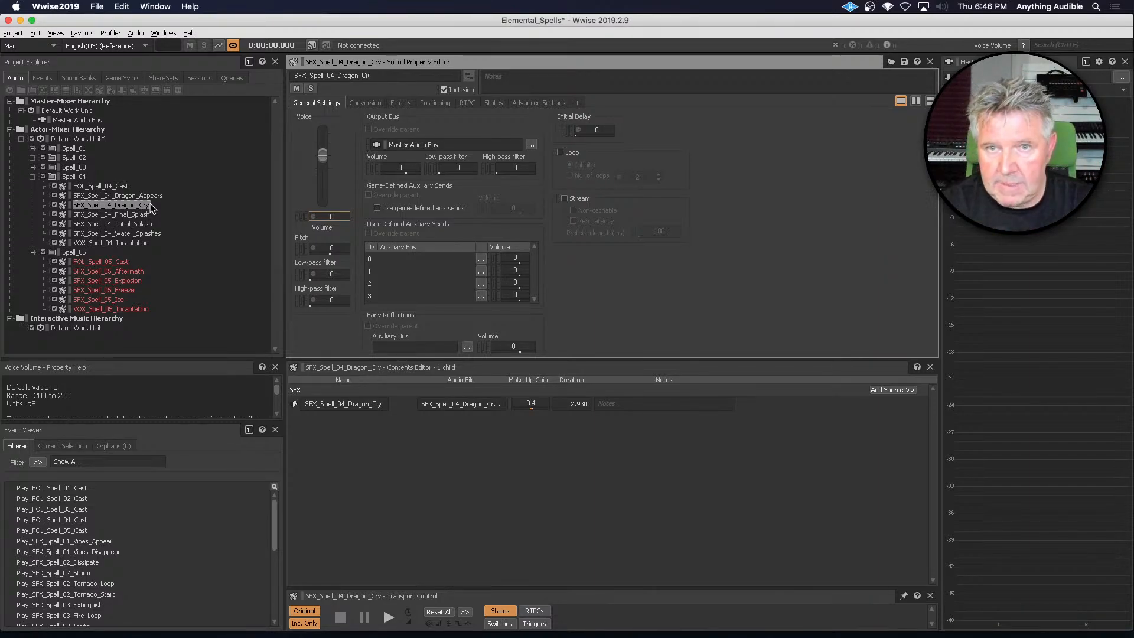
Collapse Spell_04 and inspect the contents of FOL_Spell_05_Cast and SFX_Spell_05_Aftermath
left_click(32, 178)
left_click(96, 196)
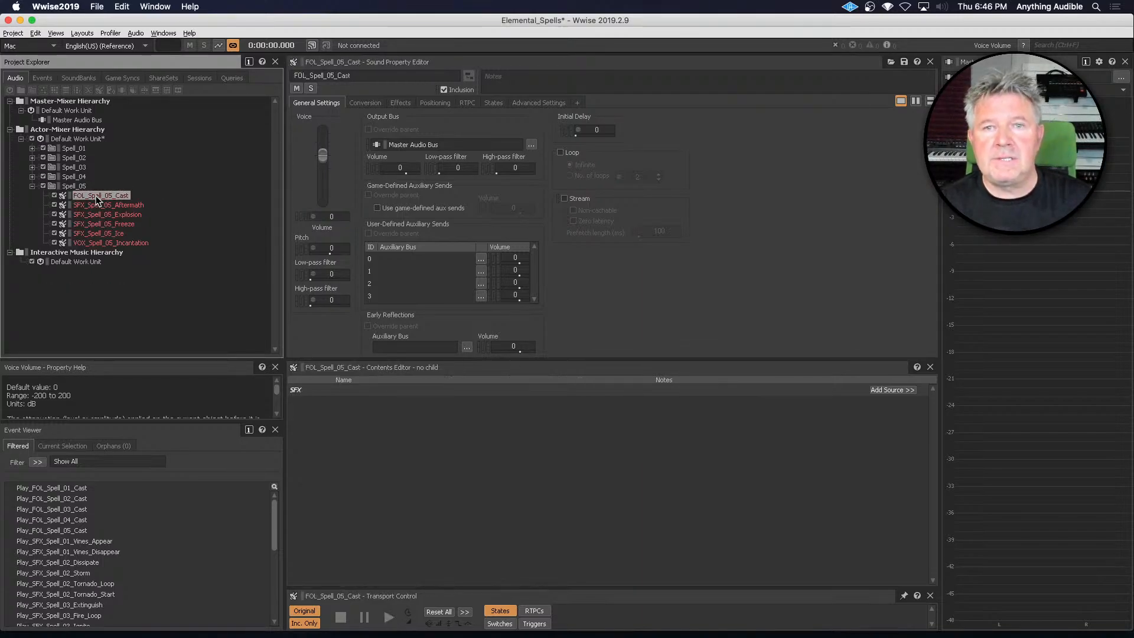
left_click(97, 205)
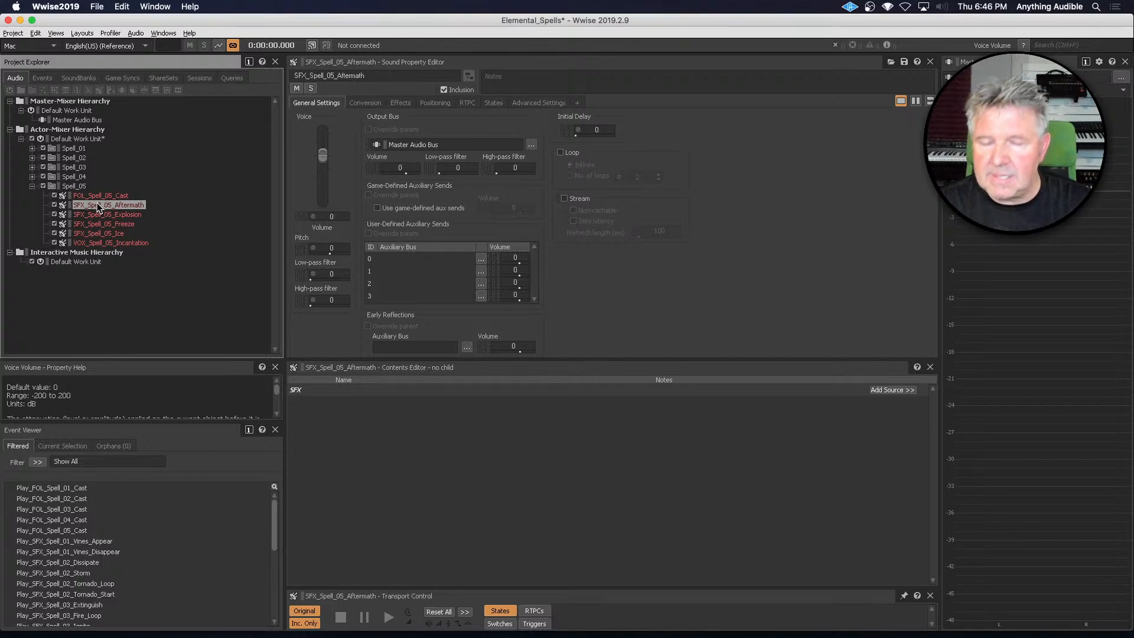
left_click(97, 196)
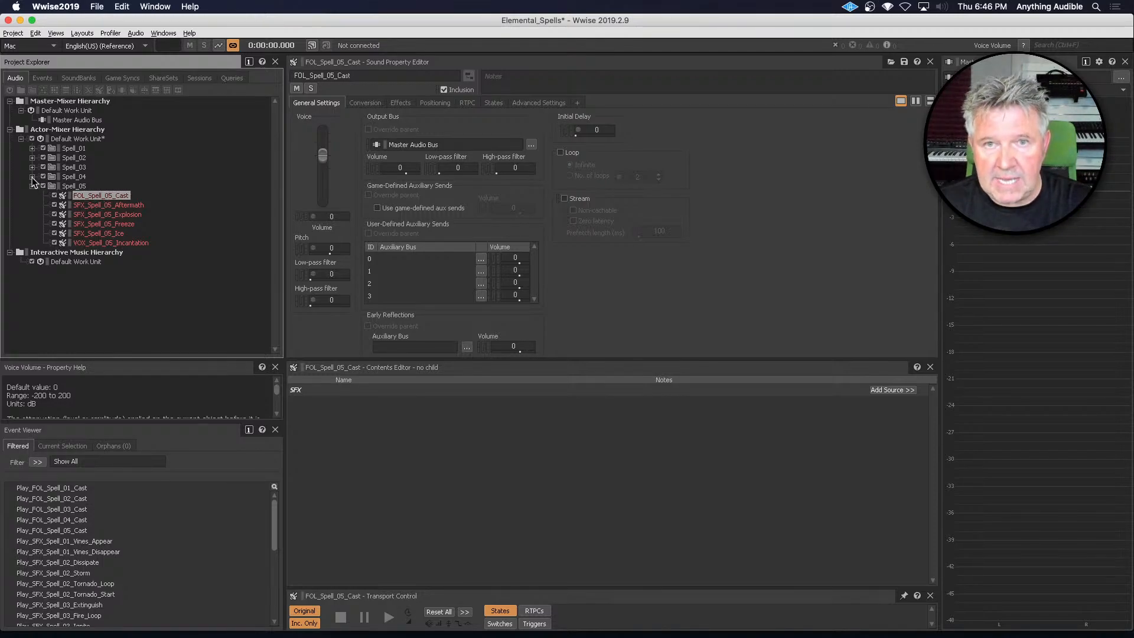
Inspect the waveform and source settings of FOL_Spell_04_Cast in the Source Editor, and close the editor
left_click(32, 177)
left_click(97, 186)
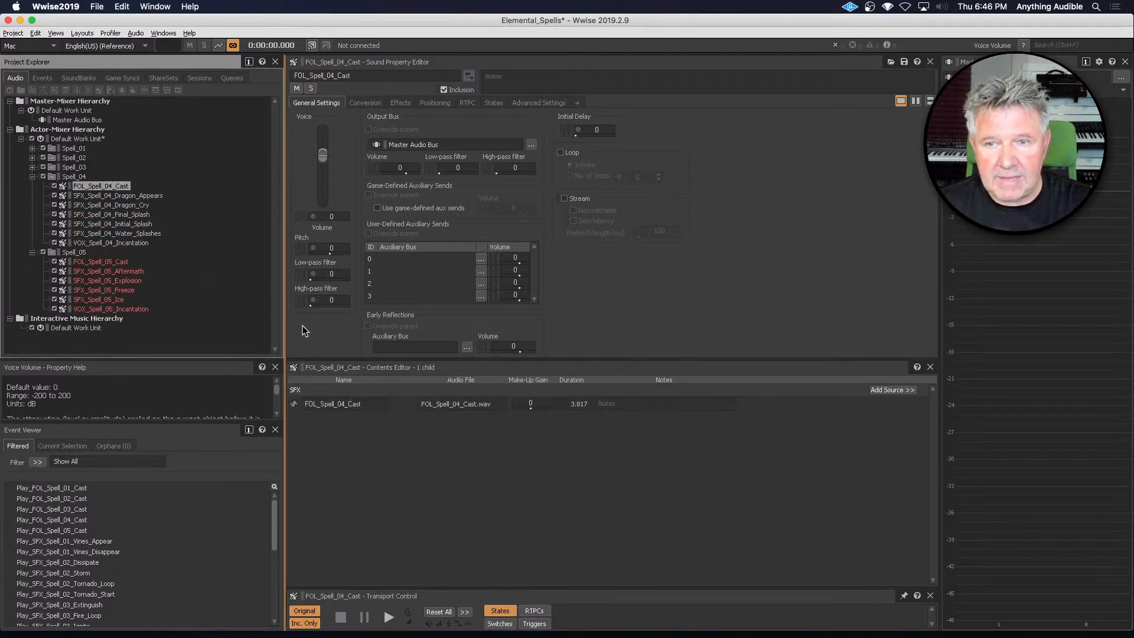
double_click(295, 404)
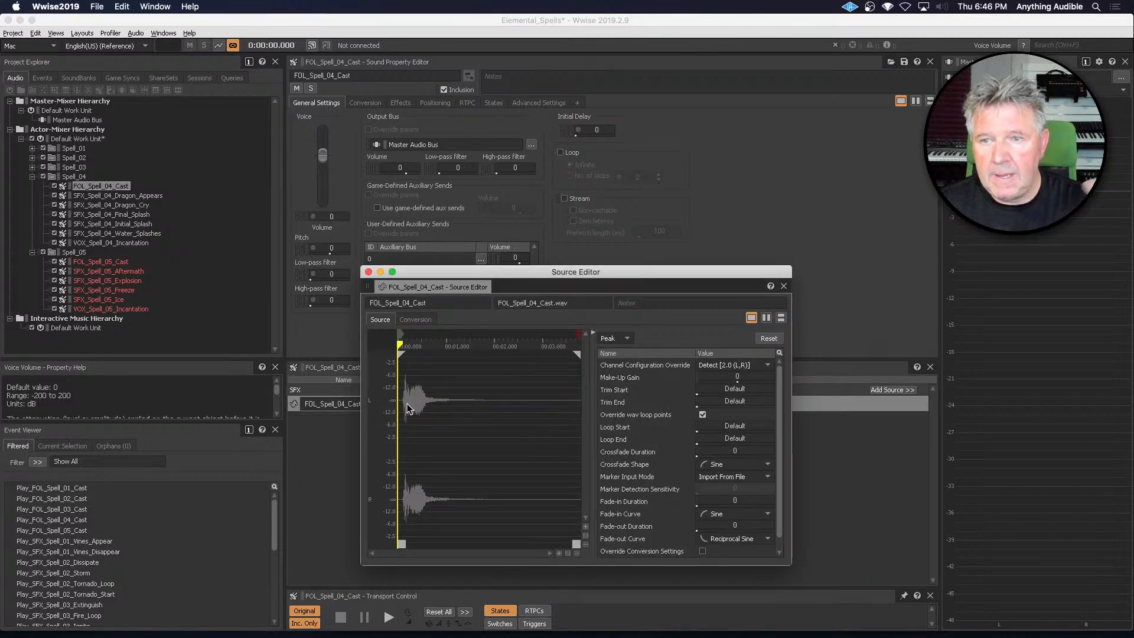
left_click(368, 272)
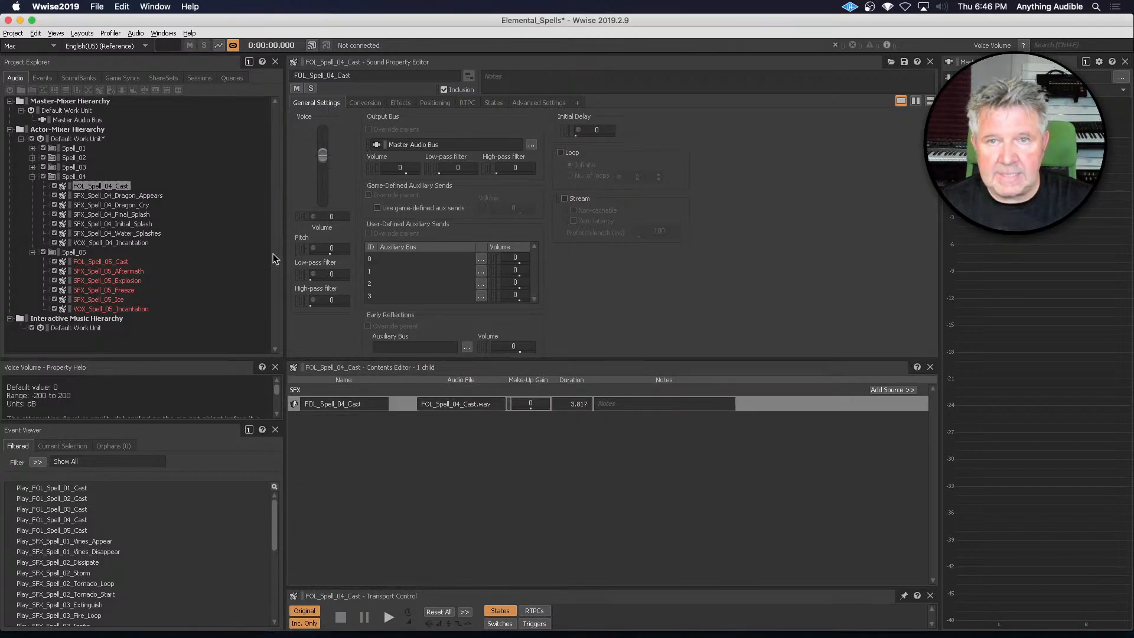
Collapse Spell_04 and select VOX_Spell_05_Incantation under Spell_05 as the asset for Game Audio Connect
left_click(32, 176)
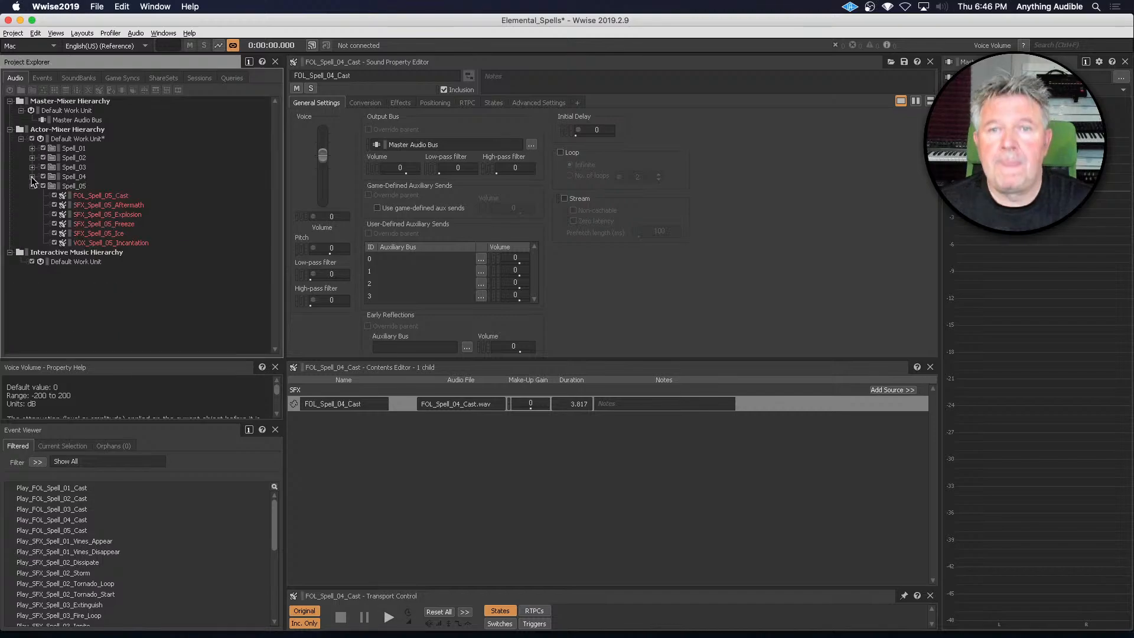
left_click(112, 196)
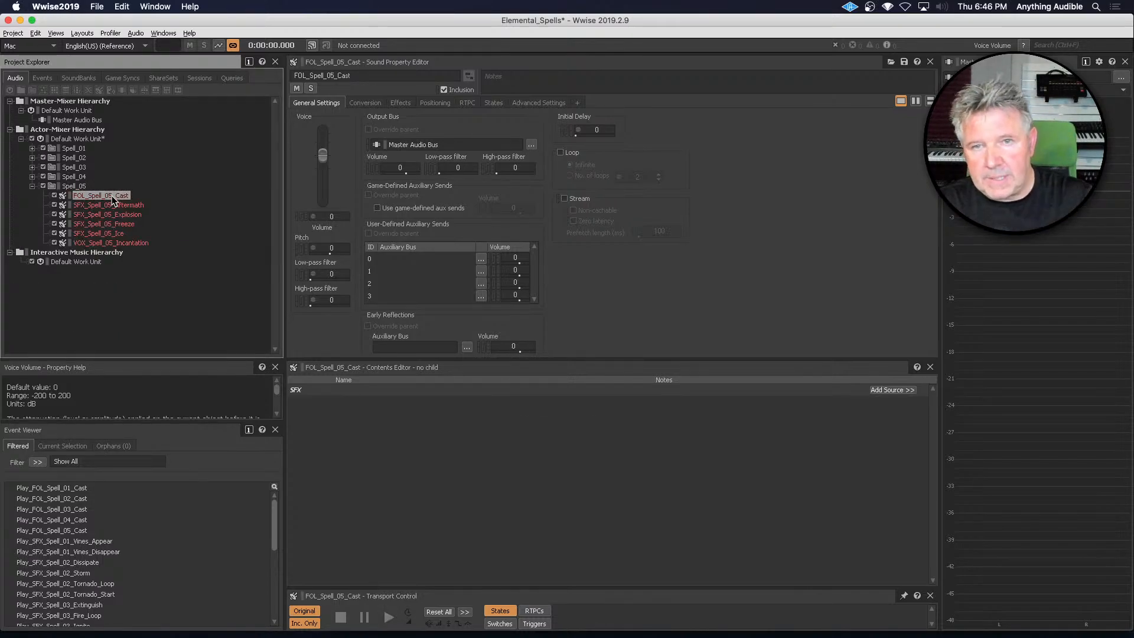
left_click(113, 242)
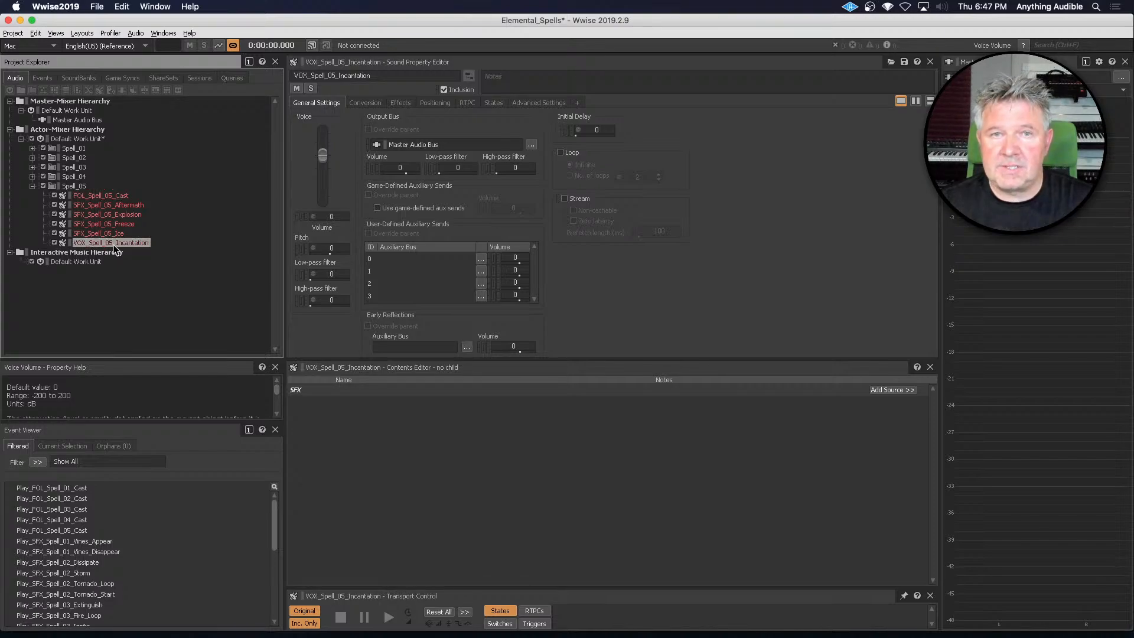
Switch to Nuendo, mute the Spell 05 Cast, Ice, Freeze and Explosion audio tracks, and play the incantation event by itself
key("super+Tab")
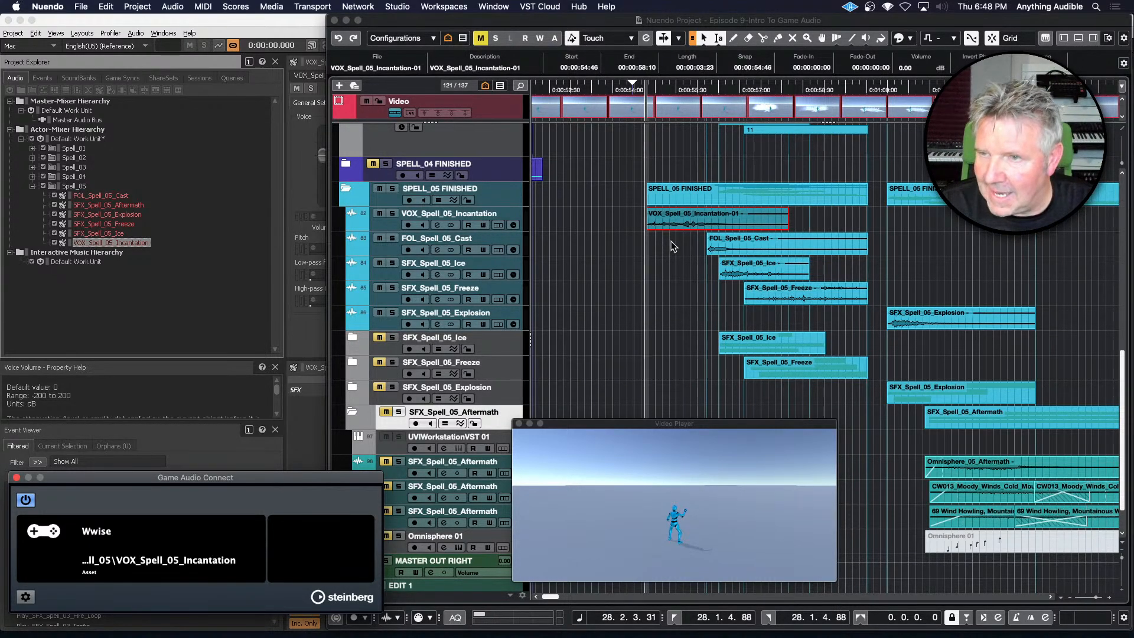
left_click(638, 223)
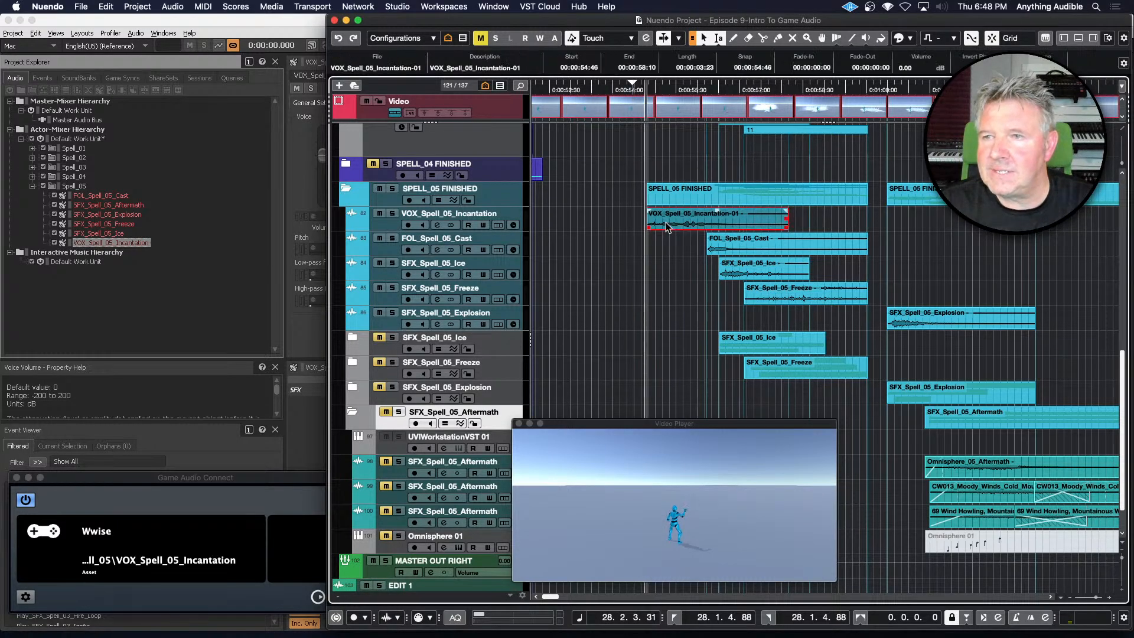
left_click_drag(379, 242, 380, 318)
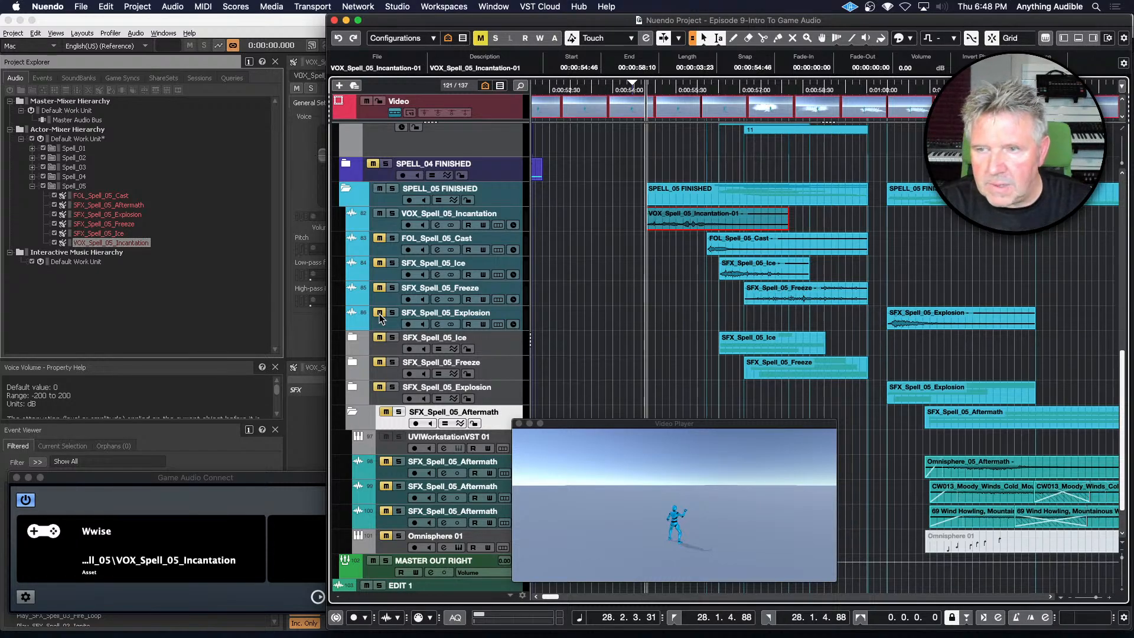
key("space")
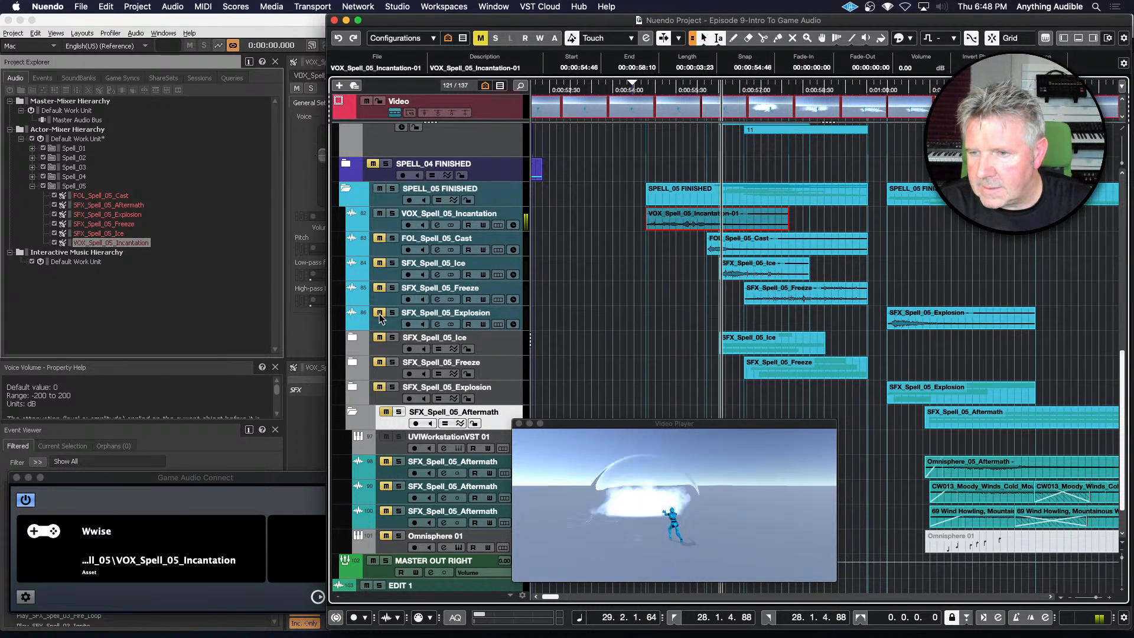
key("space")
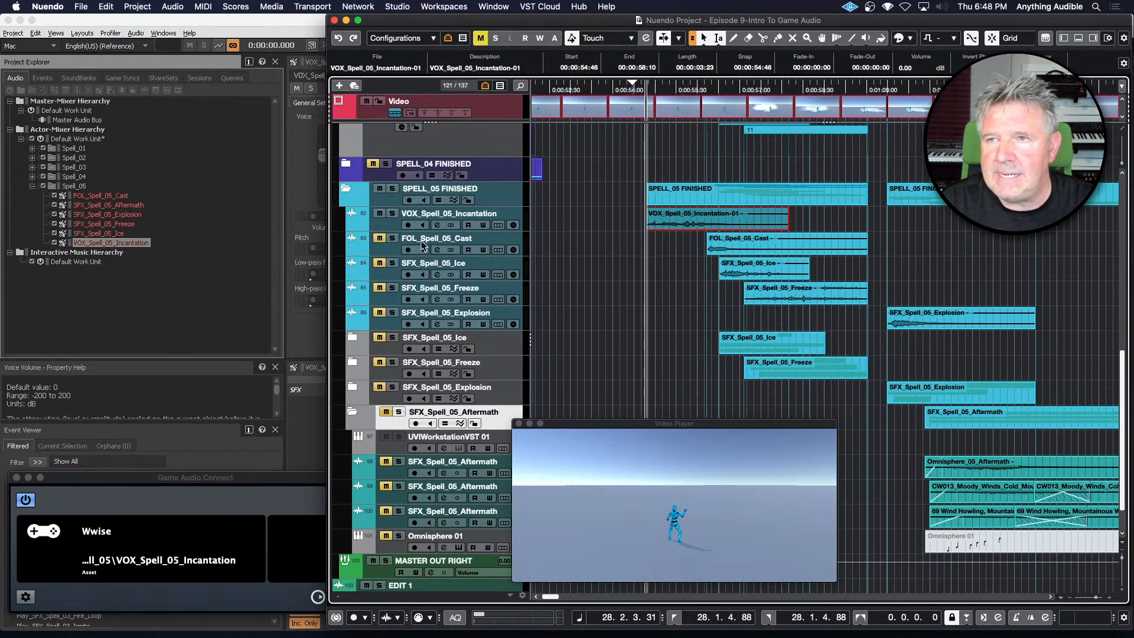
Mark a range before the clip on the SFX_Spell_05_Freeze track, and reselect the VOX_Spell_05_Incantation-01 event
left_click(576, 117)
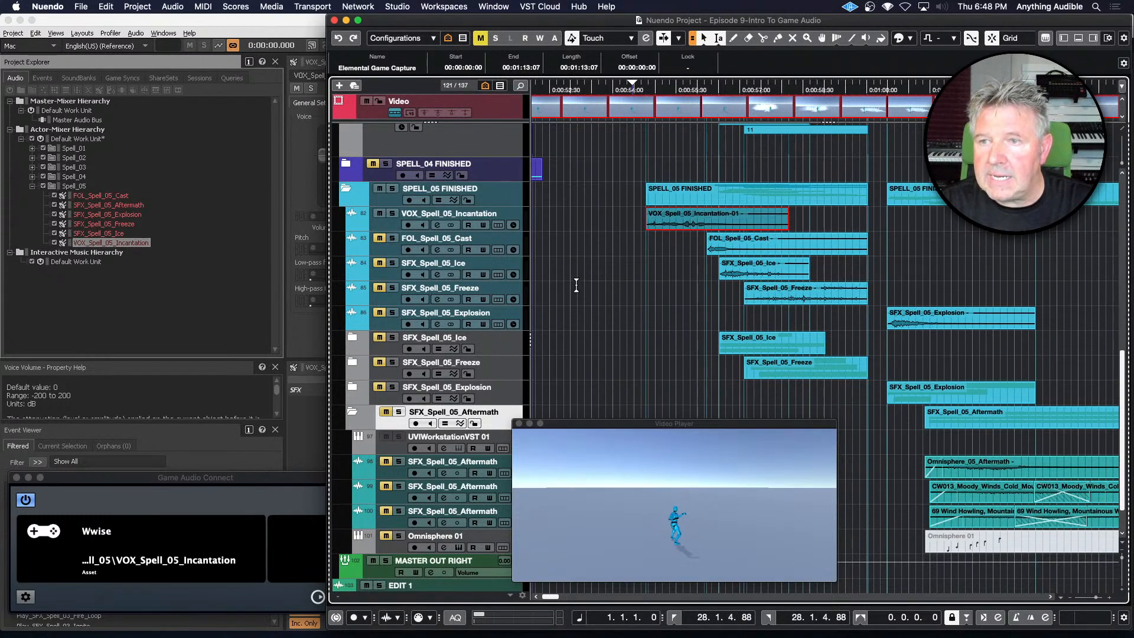
left_click_drag(577, 293, 692, 300)
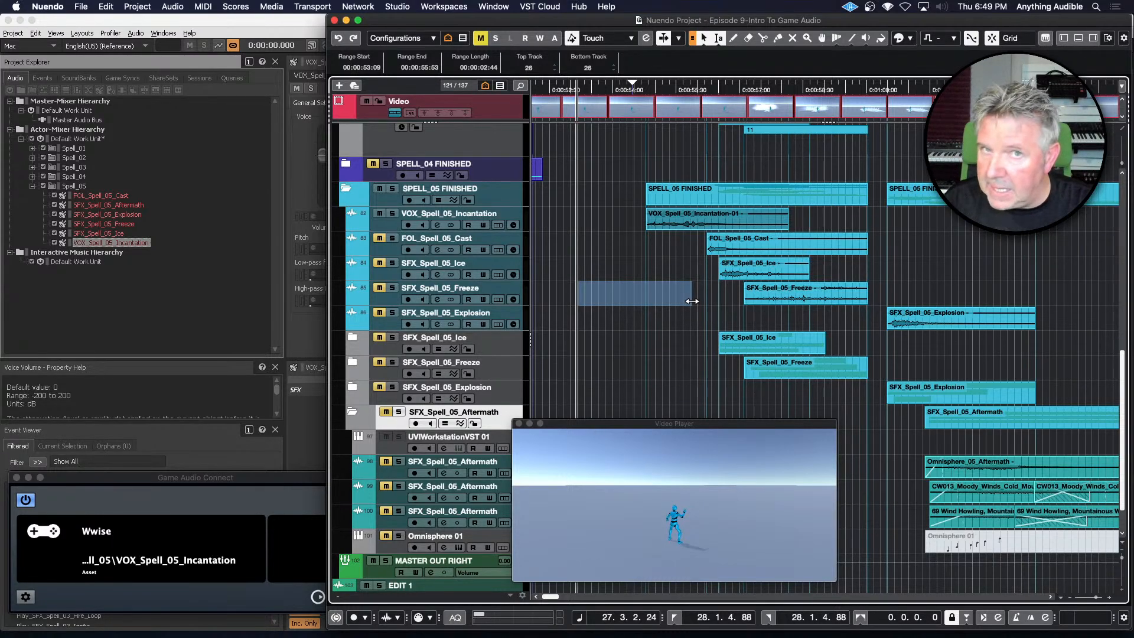
left_click(678, 231)
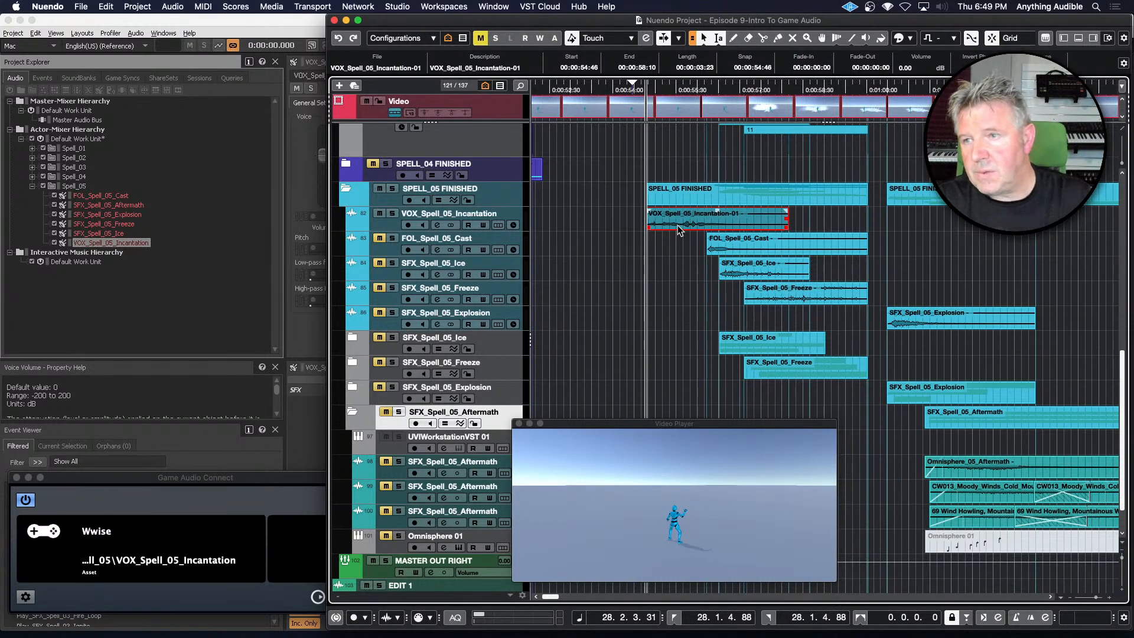
key("space")
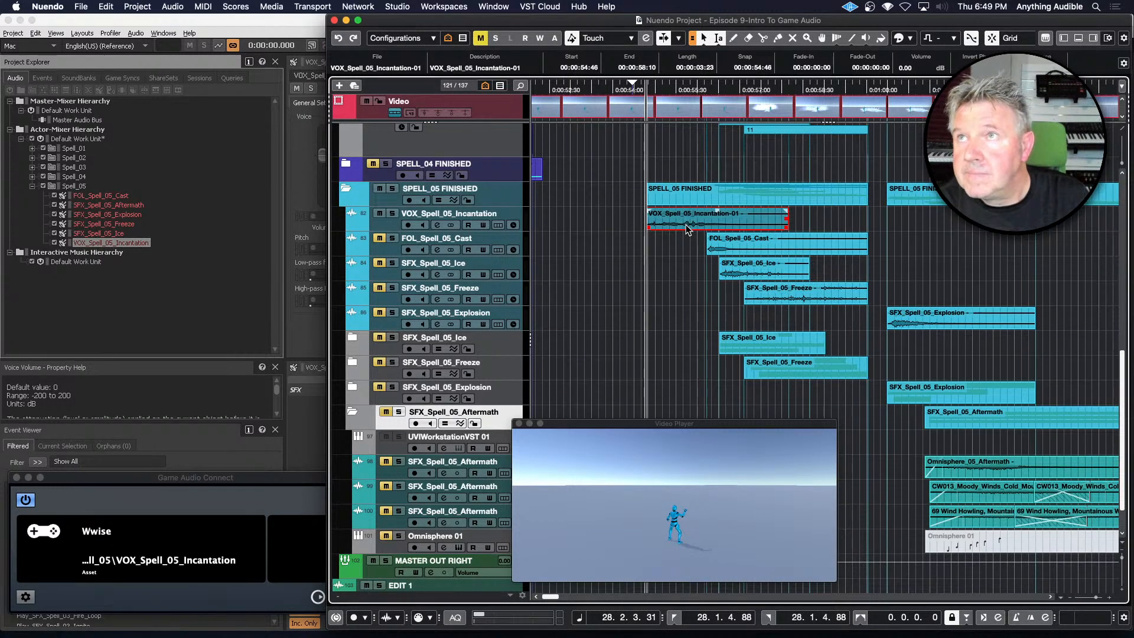
Examine the Export Audio Mixdown settings and leave them without exporting
key("super+shift+e")
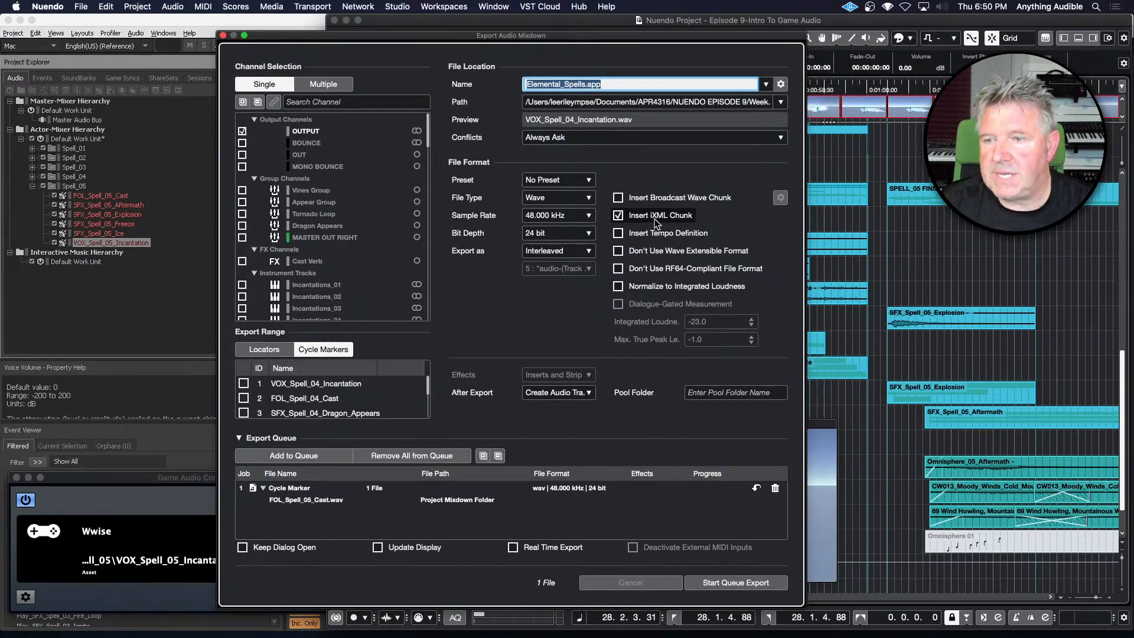
left_click(223, 36)
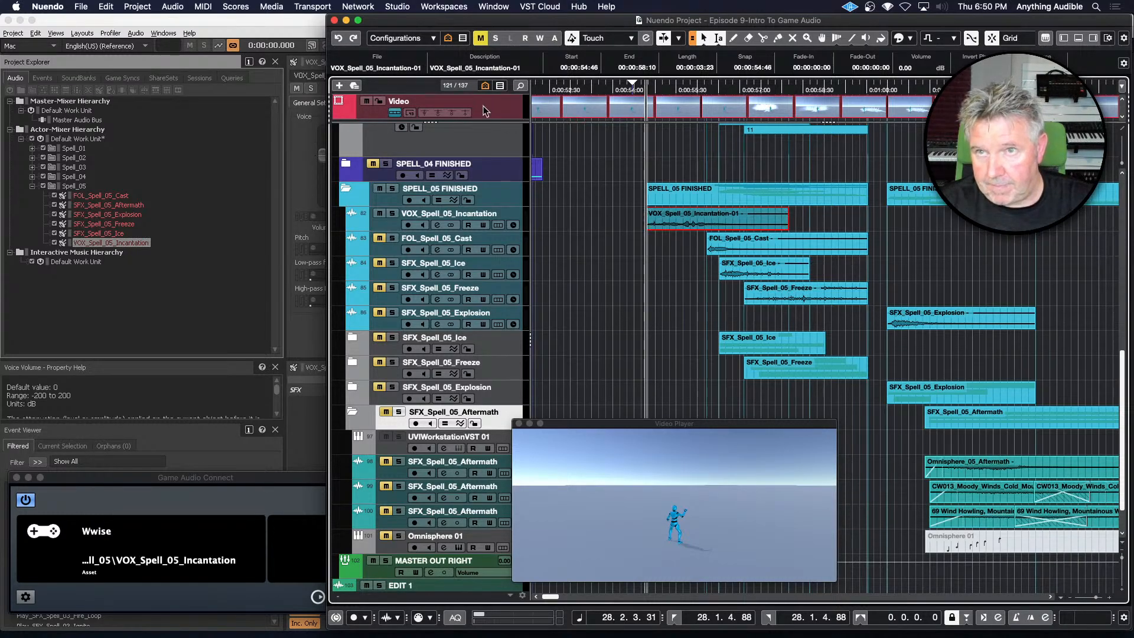
Open the Export Selected Events settings for the selected VOX_Spell_05_Incantation-01 event
left_click(84, 8)
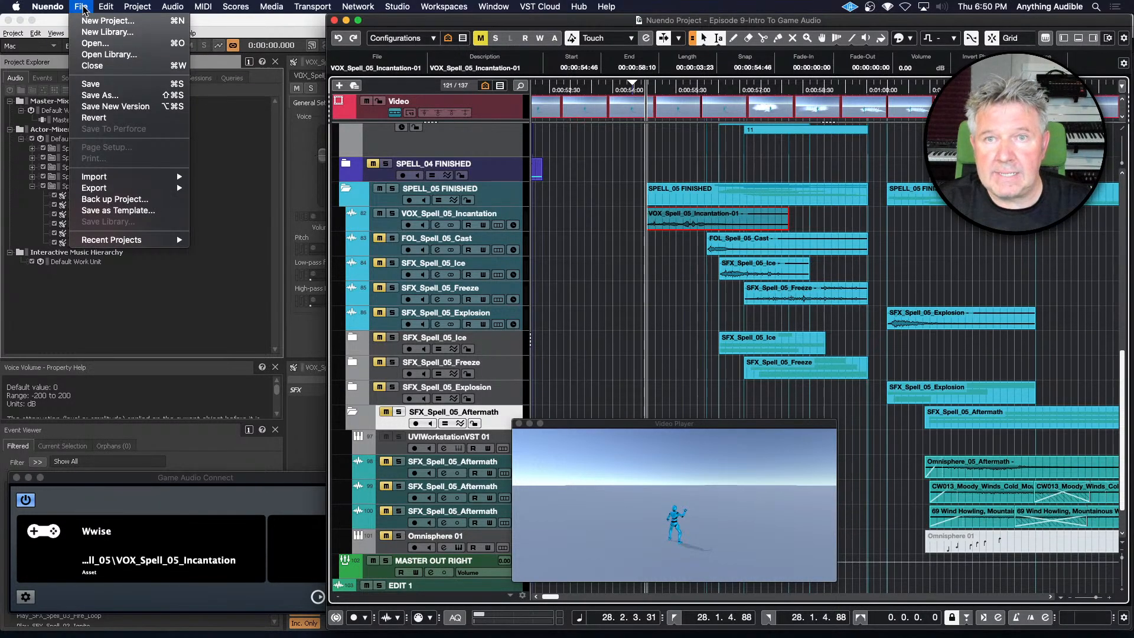
mouse_move(93, 189)
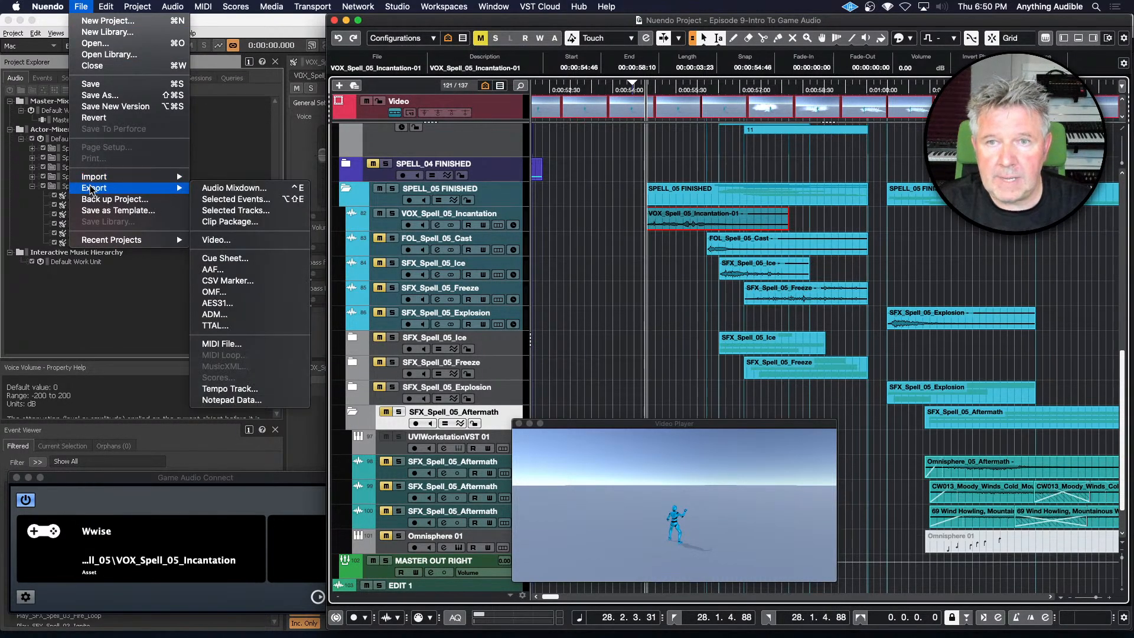
left_click(238, 200)
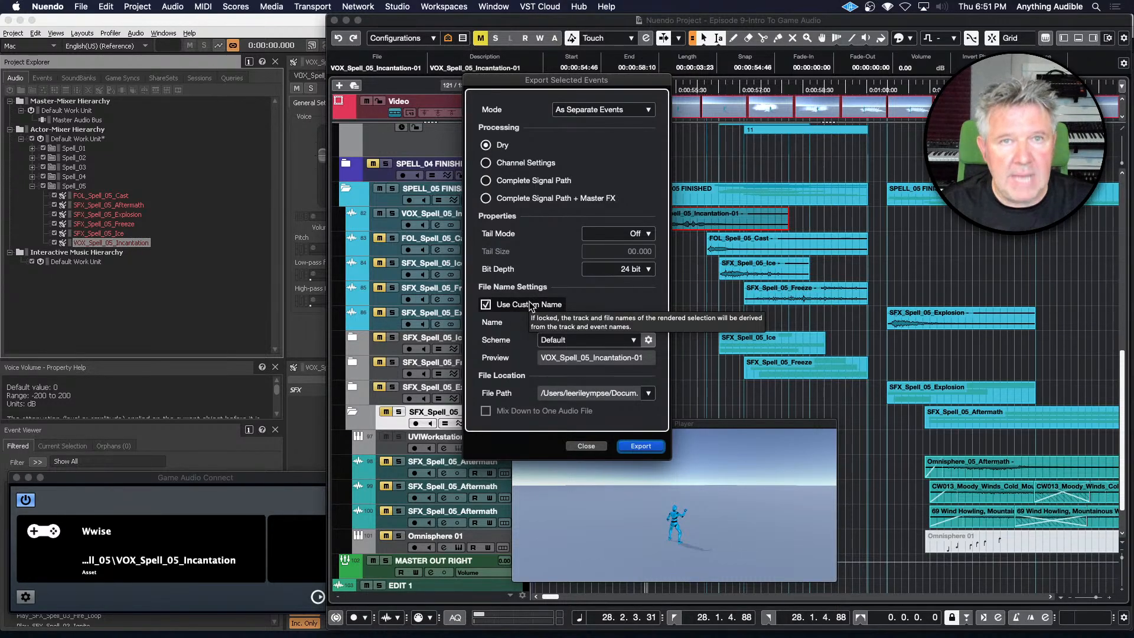
Try adding the Project Name attribute after Event Name in the Default naming scheme, and remove it again
left_click(649, 340)
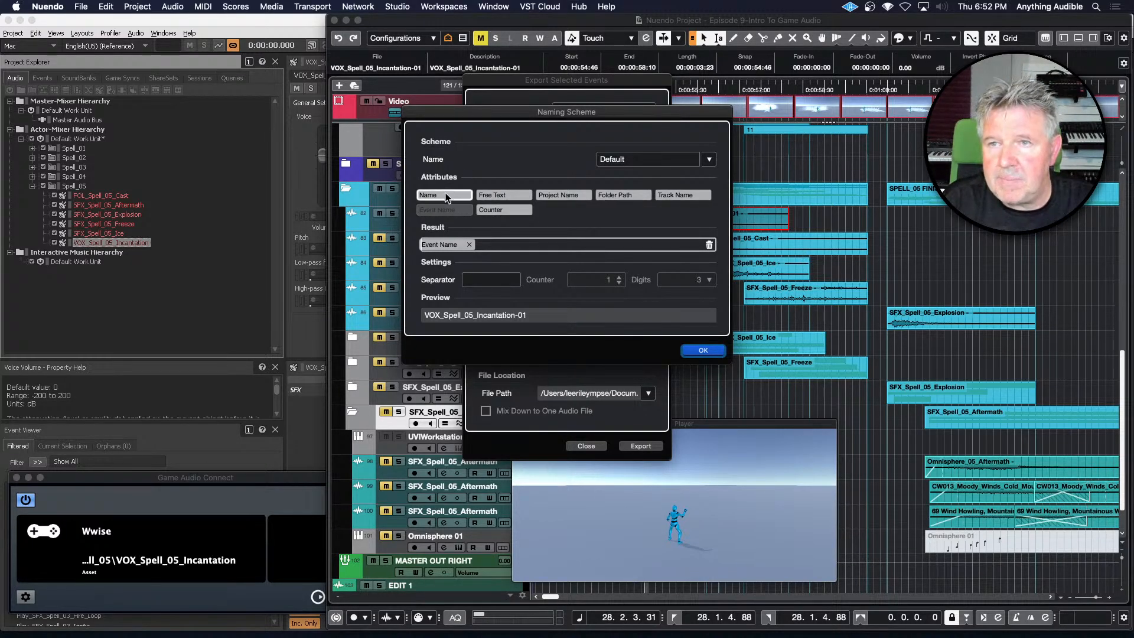
left_click_drag(558, 196, 523, 241)
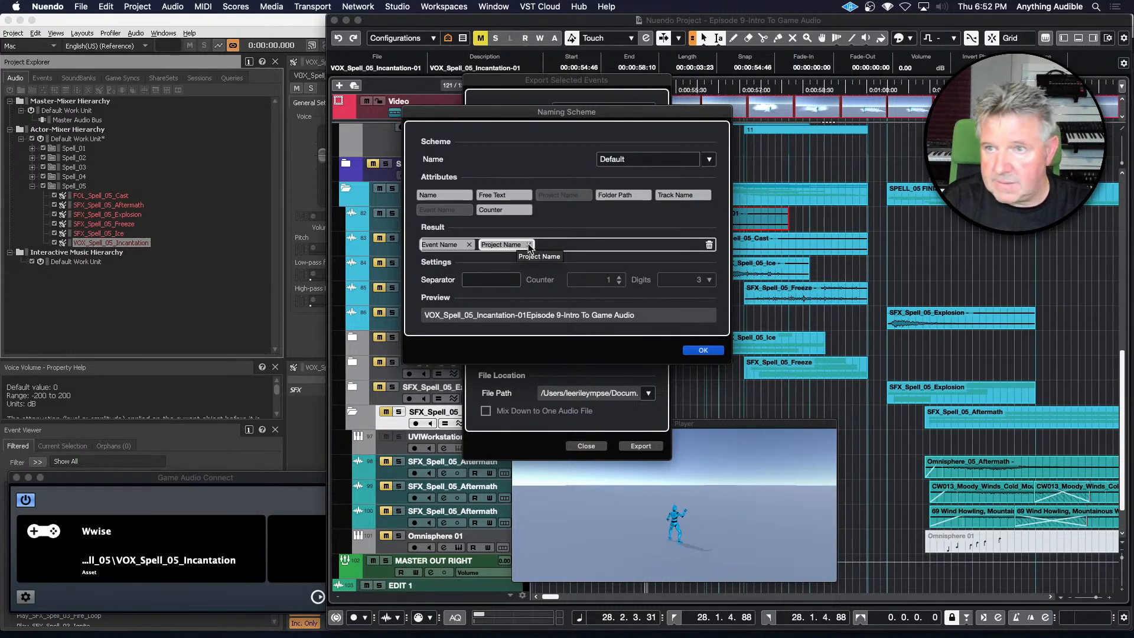
left_click(529, 244)
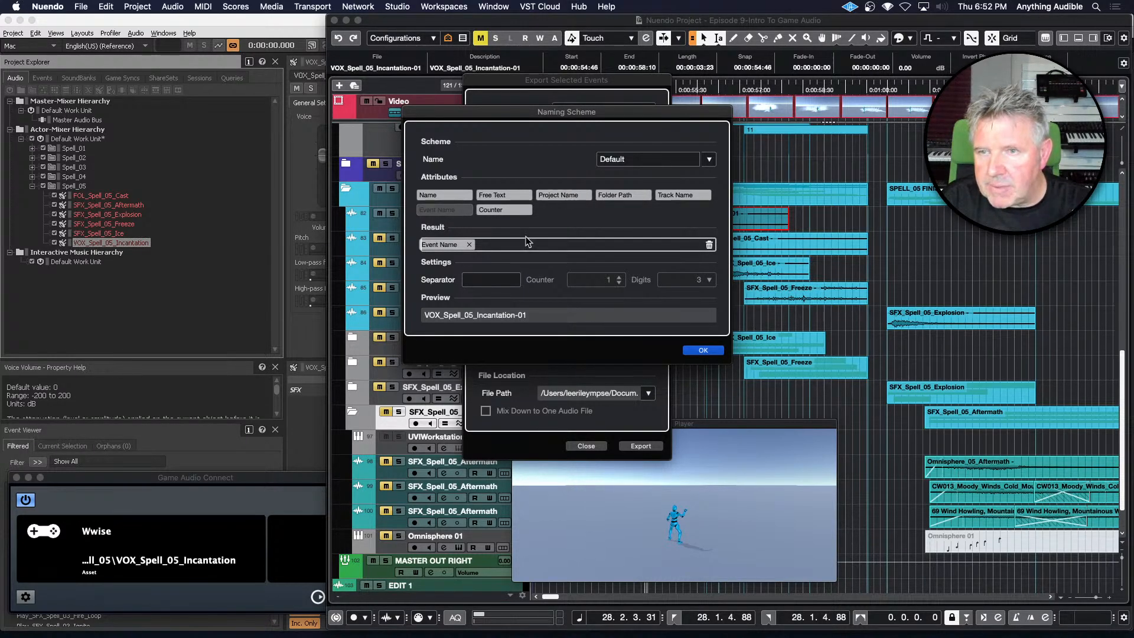
left_click_drag(555, 194, 512, 246)
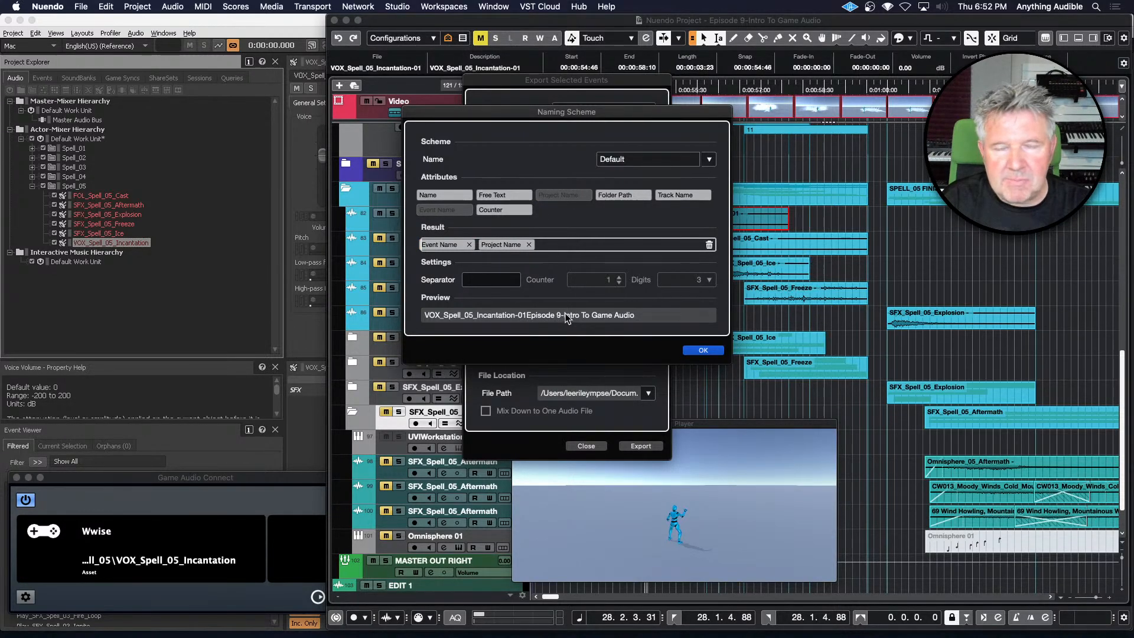
left_click(529, 245)
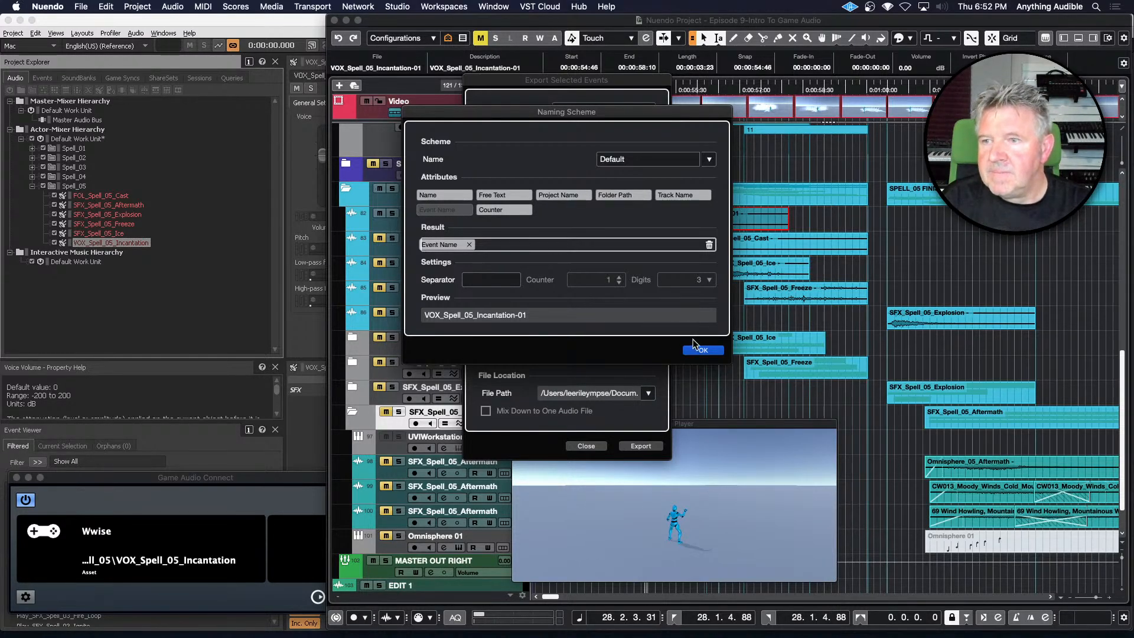
left_click(703, 351)
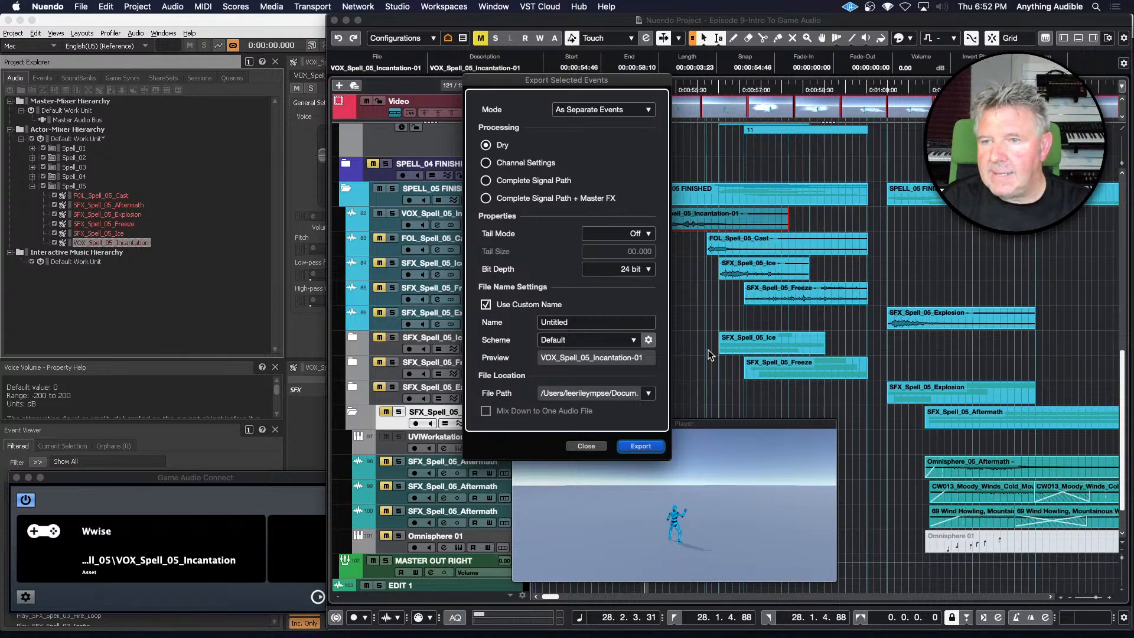
Choose the SFX folder inside the Elemental_Spells Originals folder as the file location and export the incantation event
left_click(650, 394)
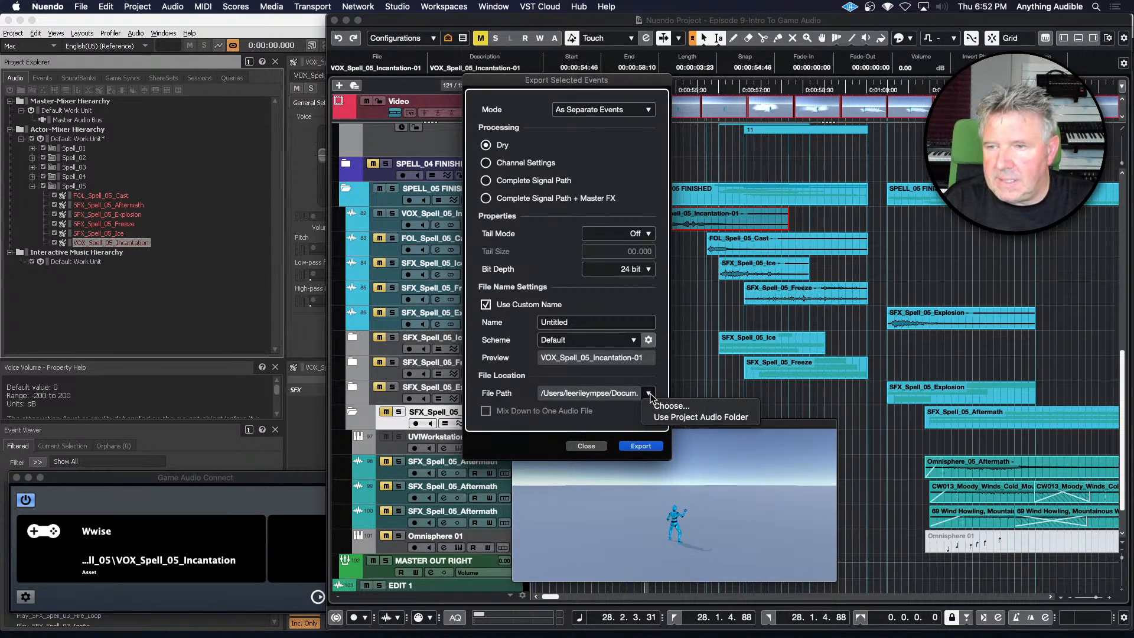
left_click(657, 407)
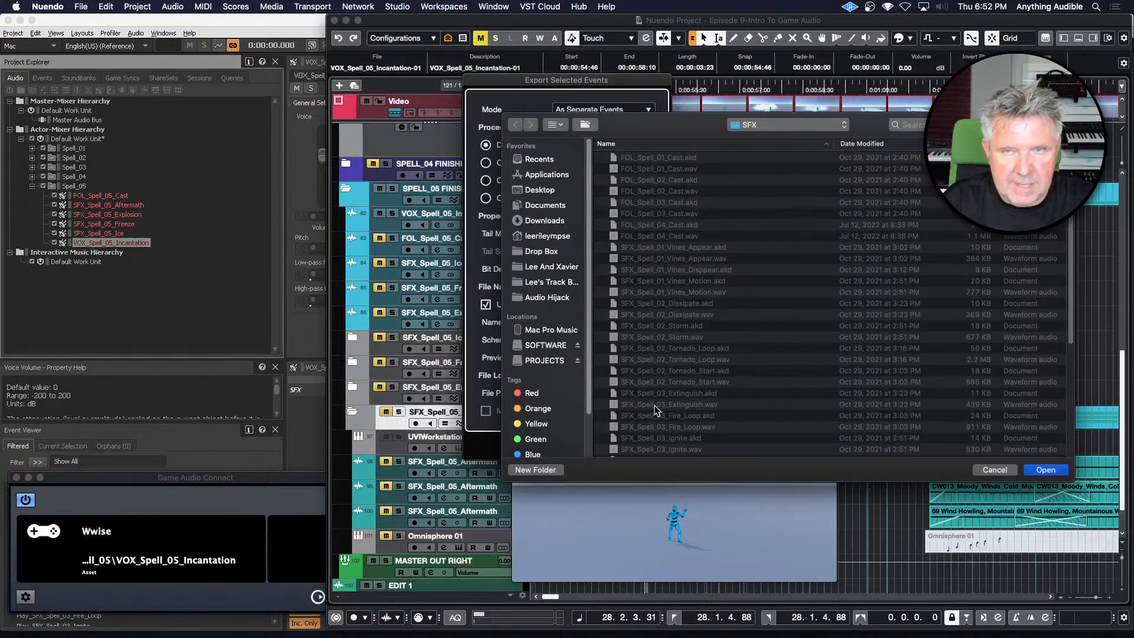
left_click(760, 126)
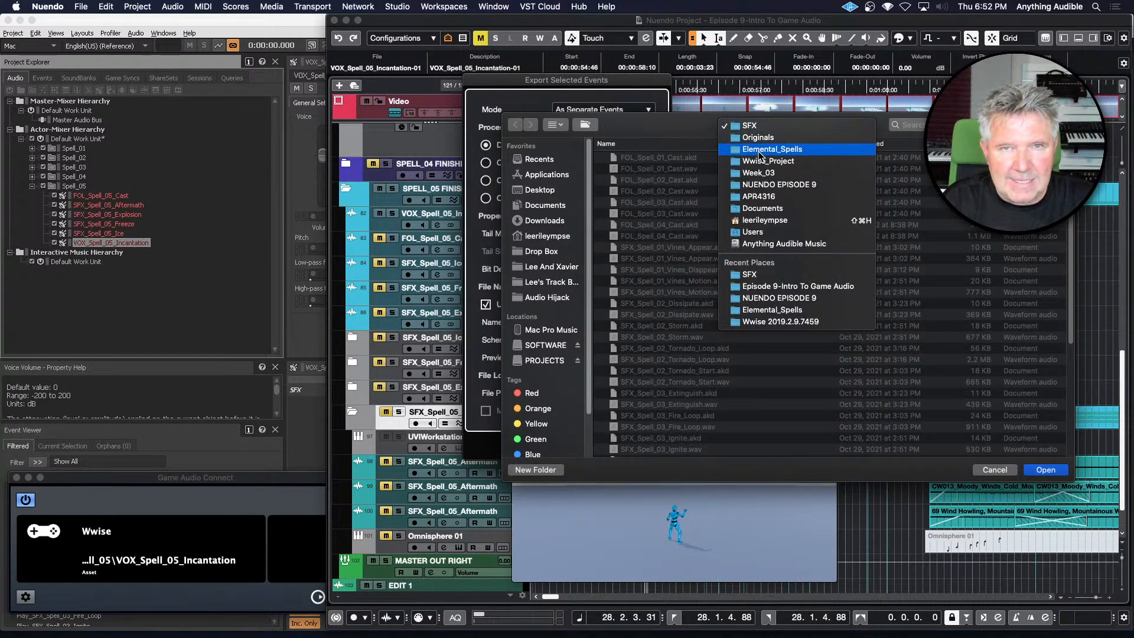
left_click(695, 125)
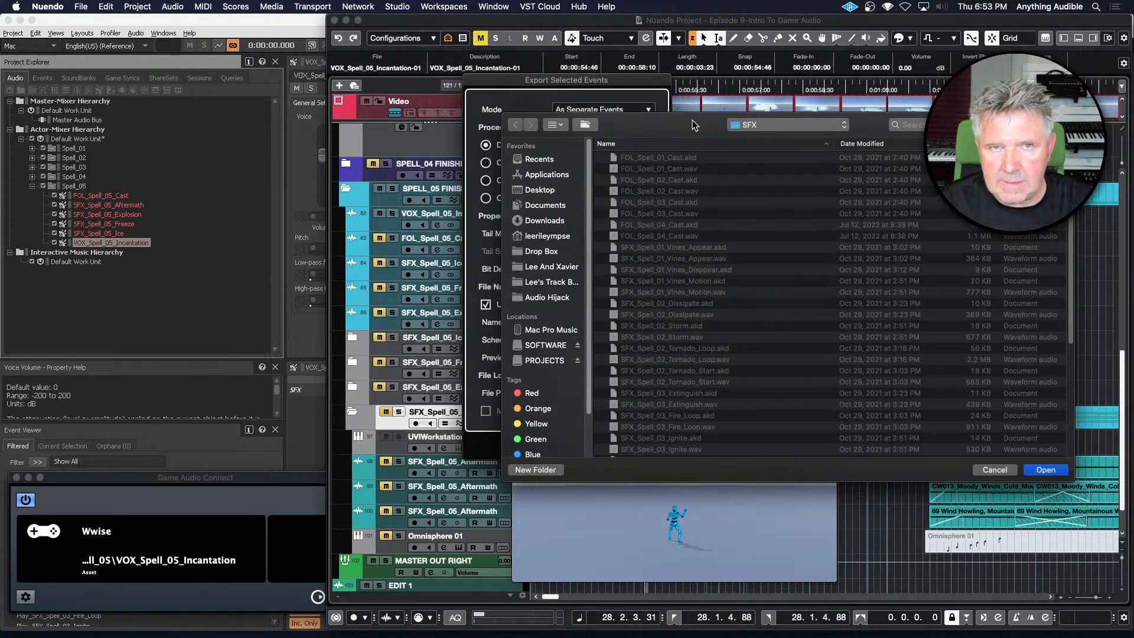
left_click(1047, 471)
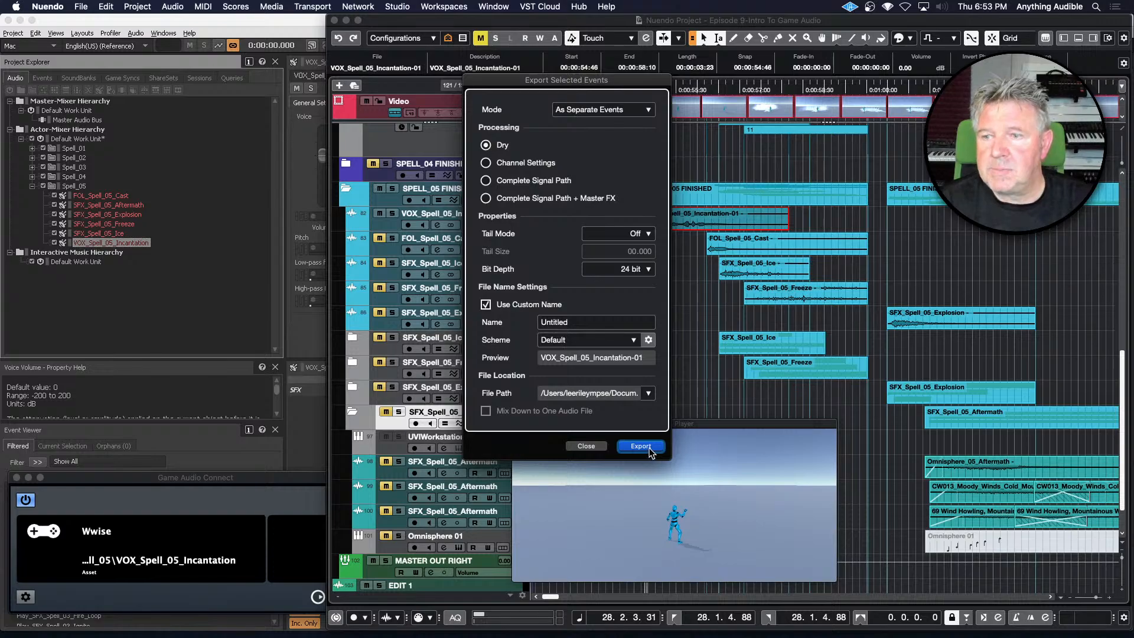
left_click(640, 446)
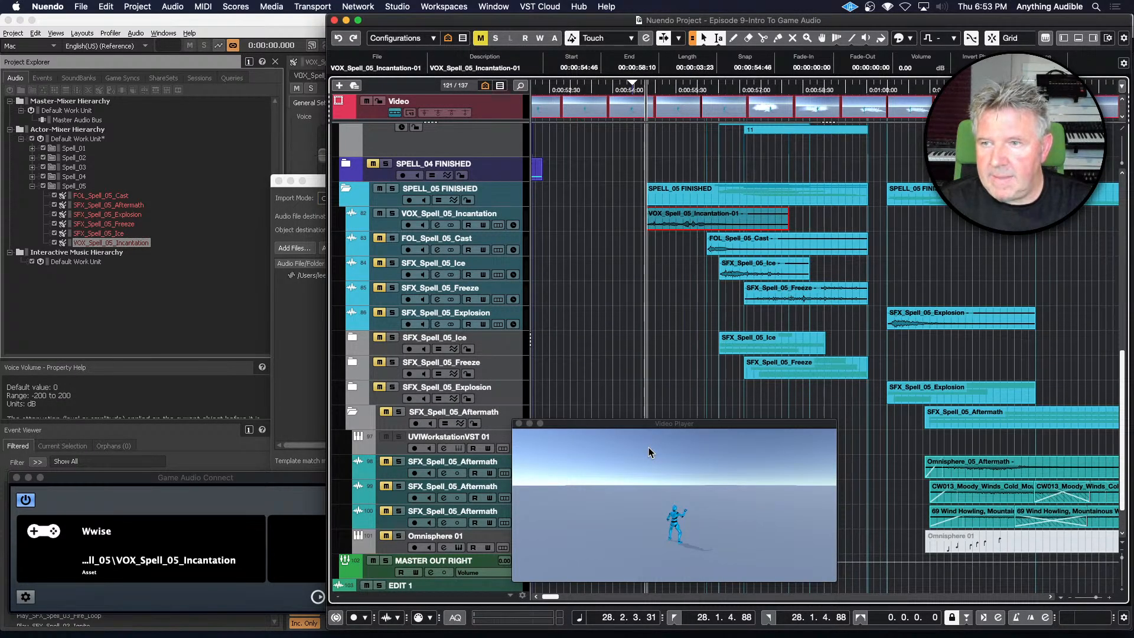
Switch to Wwise and import VOX_Spell_05_Incantation-01.wav into VOX_Spell_05_Incantation, replacing the existing Originals file
left_click(288, 306)
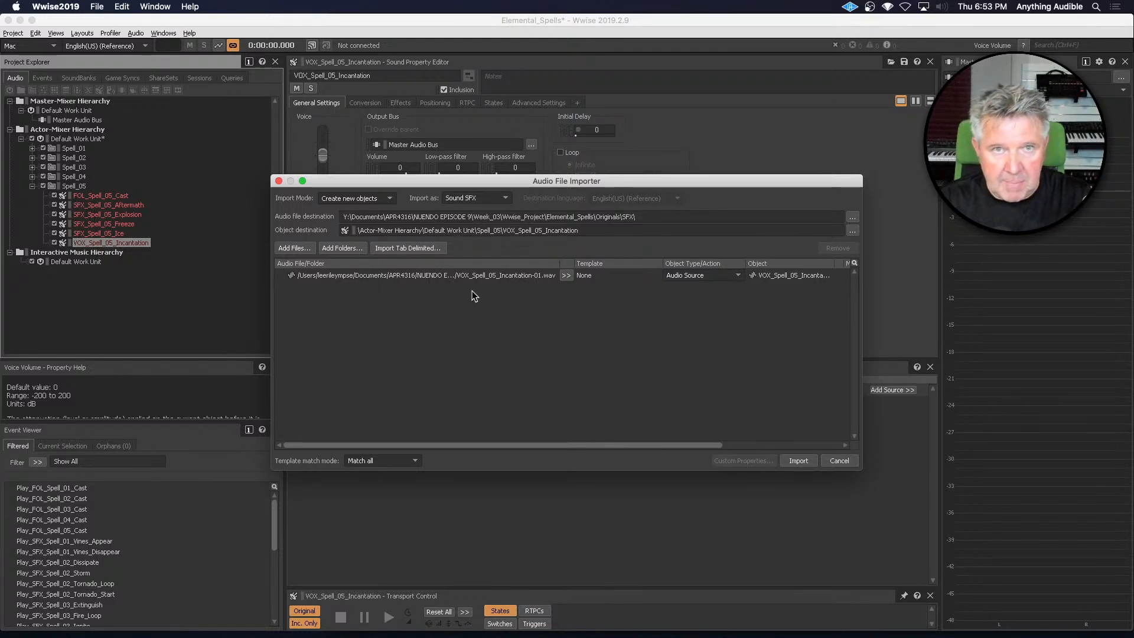
left_click(799, 461)
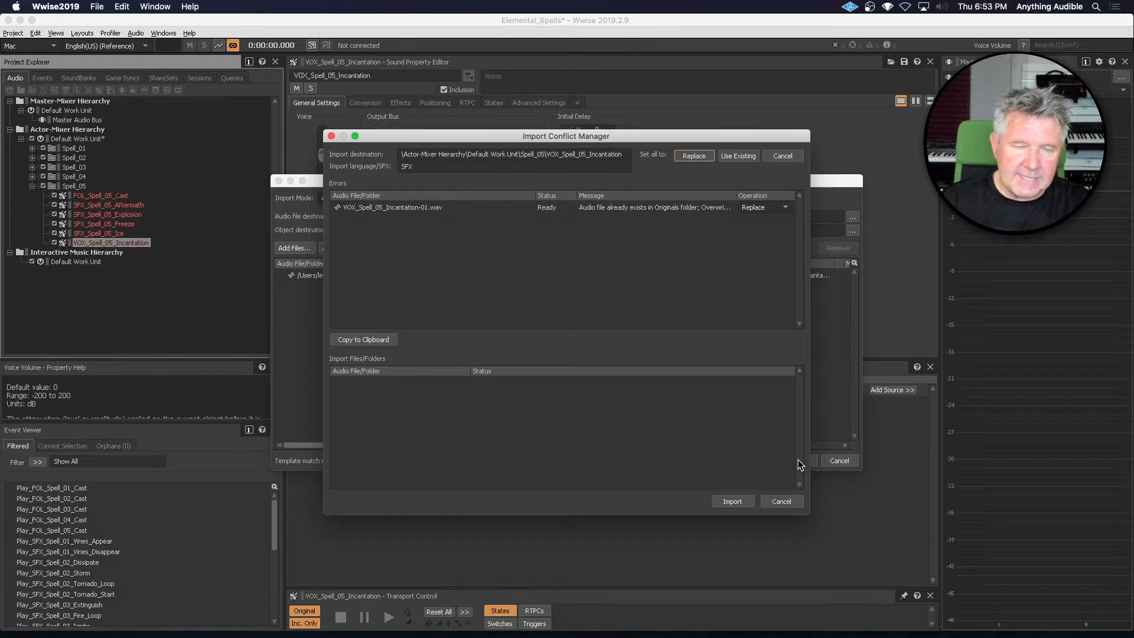
left_click(725, 503)
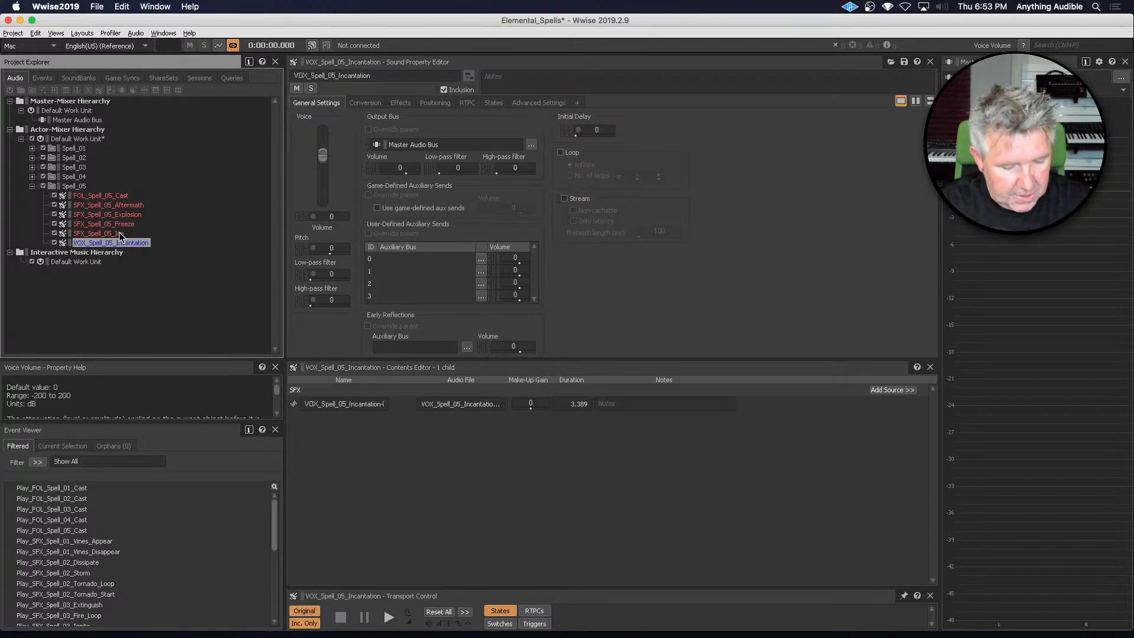
Open the VOX_Spell_05_Incantation-01 source in the Source Editor, play it back twice, and close the editor
left_click(97, 233, "shift")
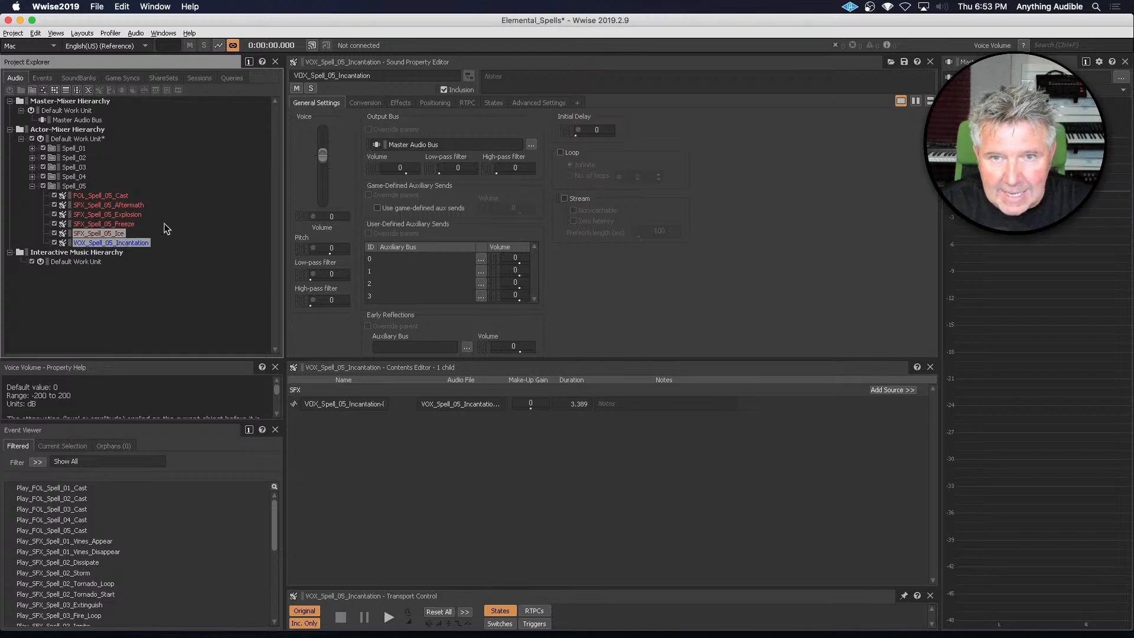
left_click(164, 224)
left_click(129, 245)
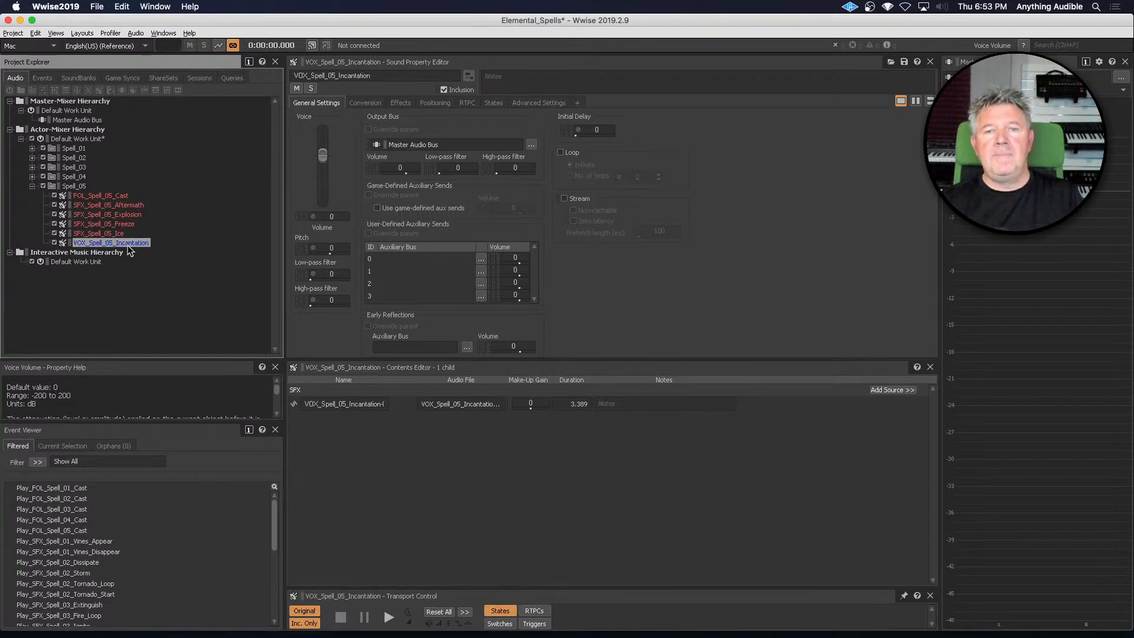
double_click(294, 404)
key("space")
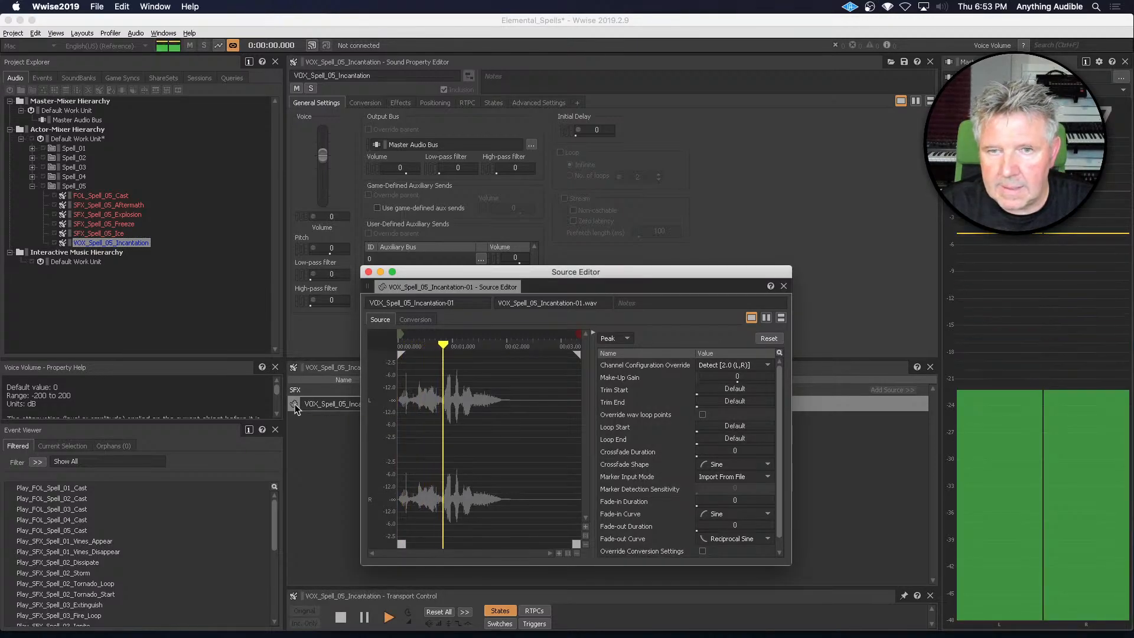
key("space")
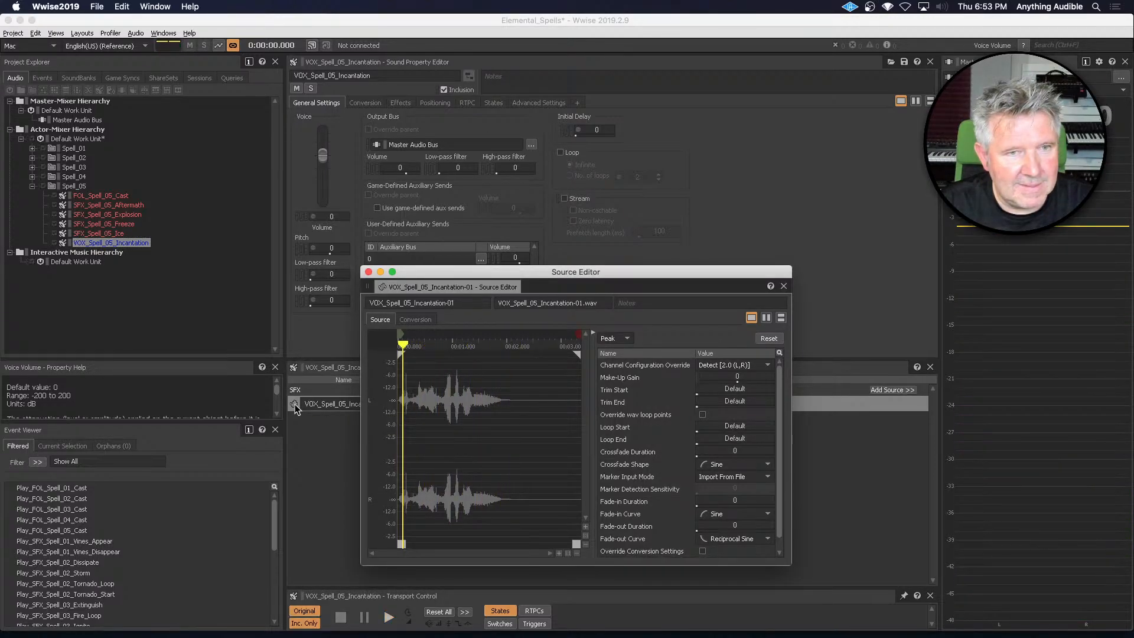
key("space")
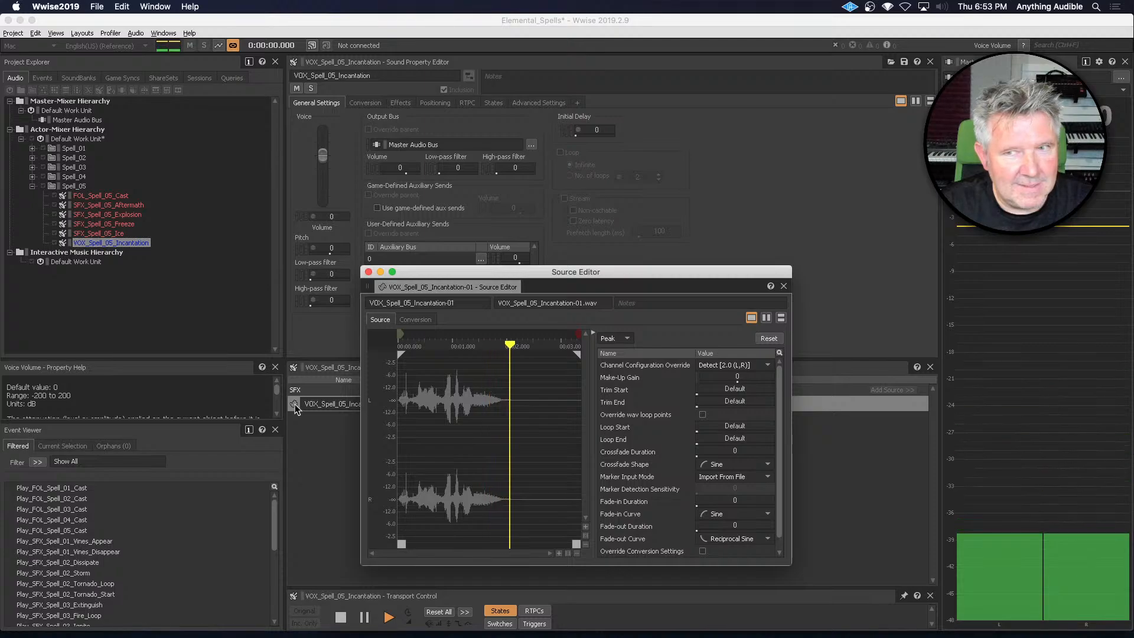
key("space")
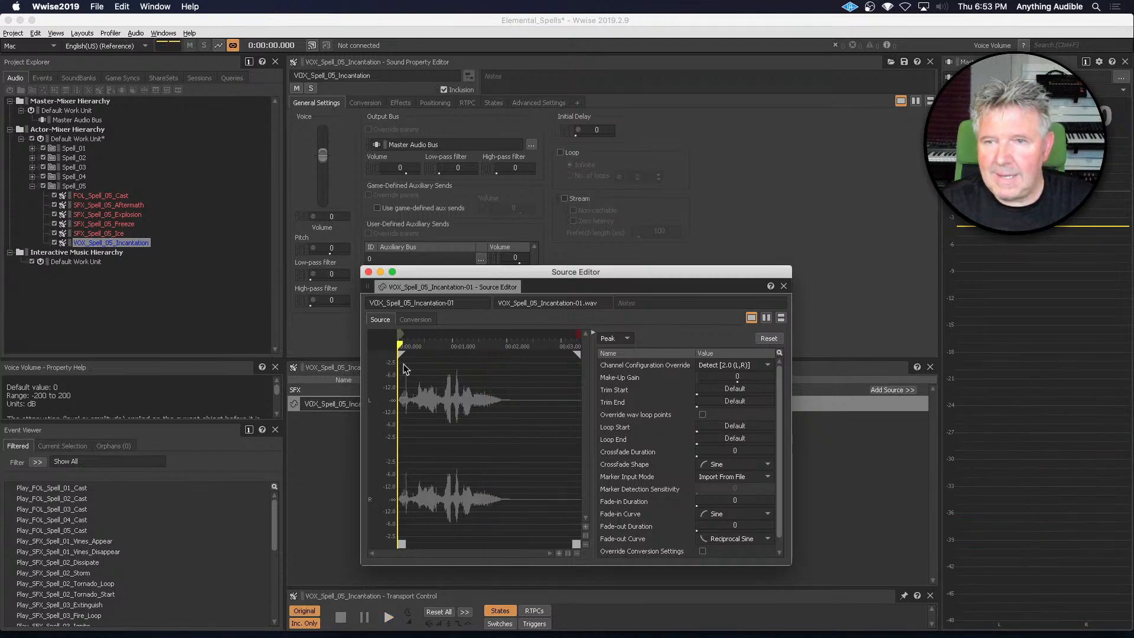
left_click(369, 272)
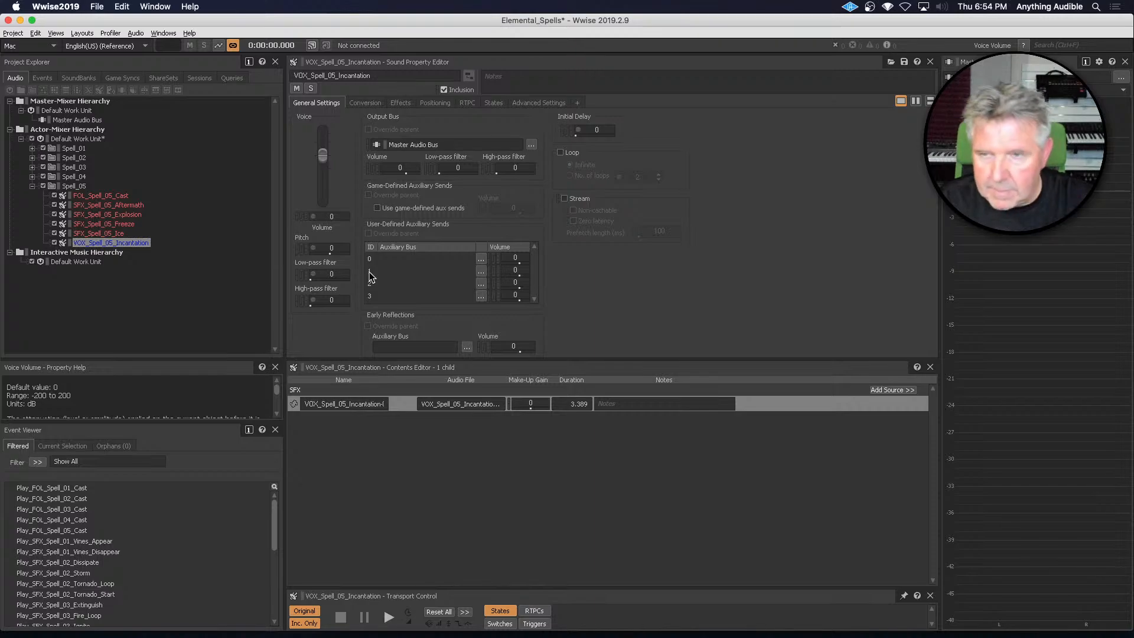
Switch to Nuendo and select the SFX_Spell_05_Explosion audio event, and select SFX_Spell_05_Explosion in Wwise as its target asset
key("super+Tab")
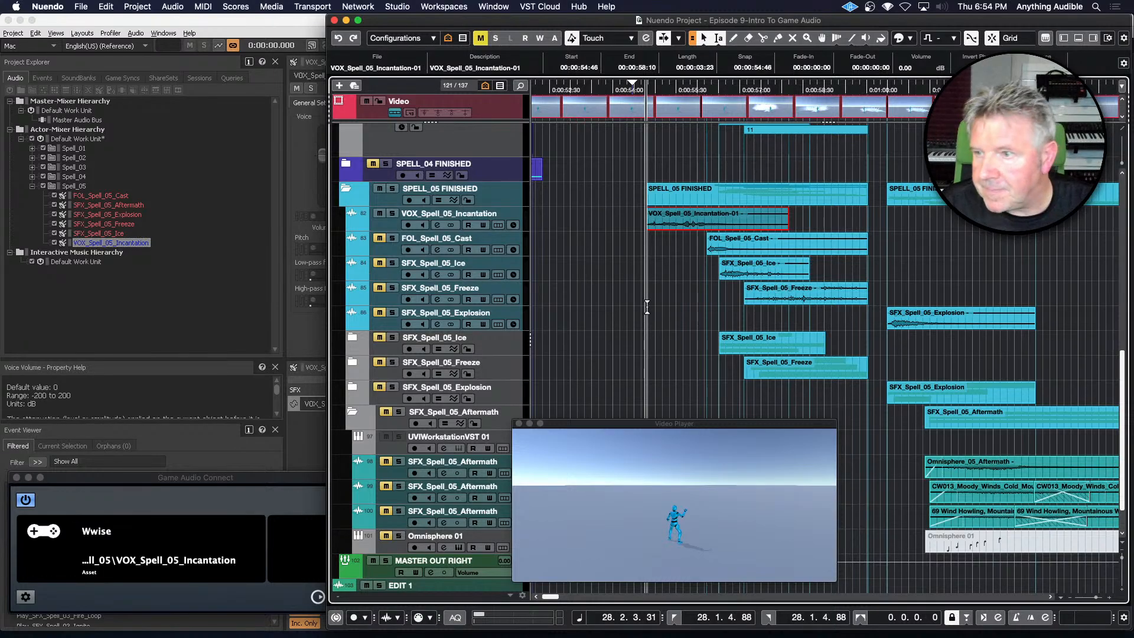
left_click(904, 323)
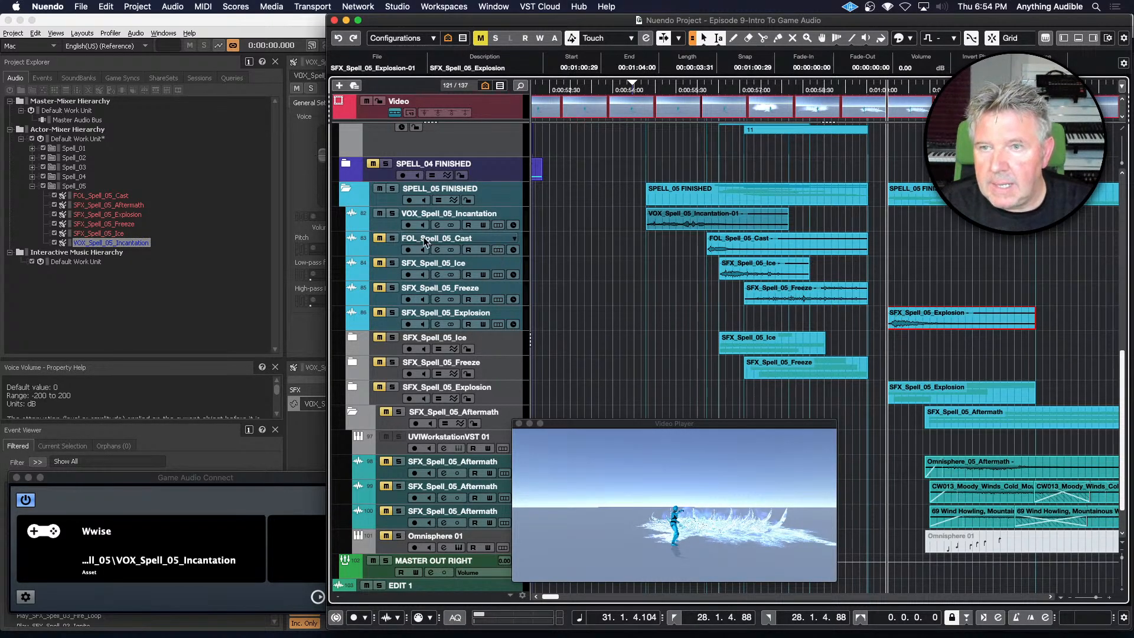
left_click(379, 213)
left_click(138, 216)
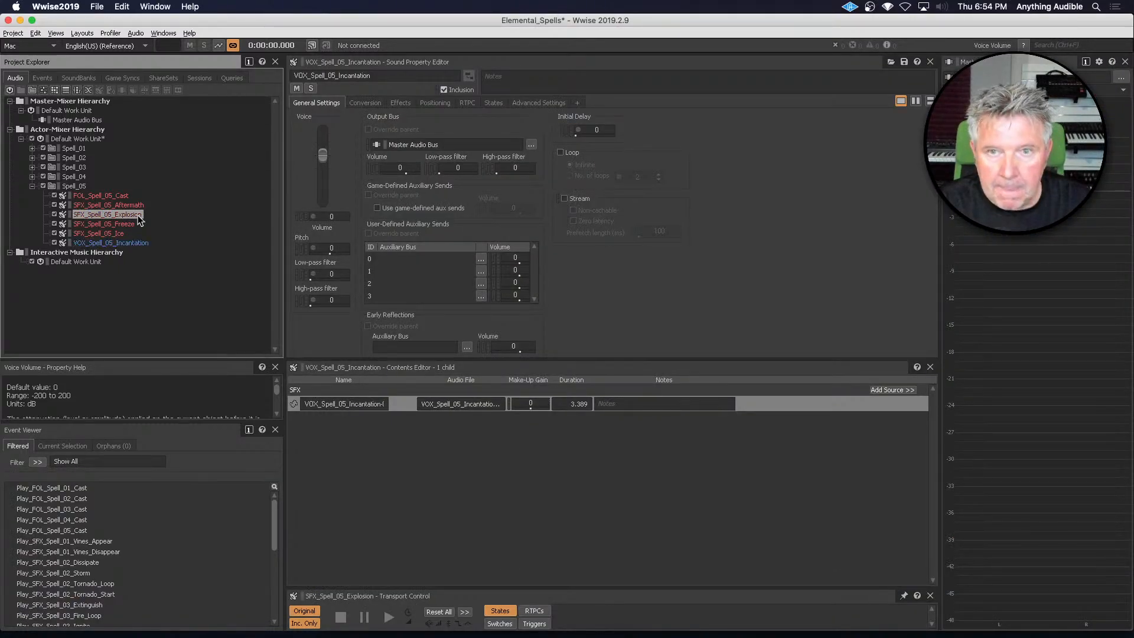
Return to Nuendo and export the selected SFX_Spell_05_Explosion event with the current Export Selected Events settings
key("super+Tab")
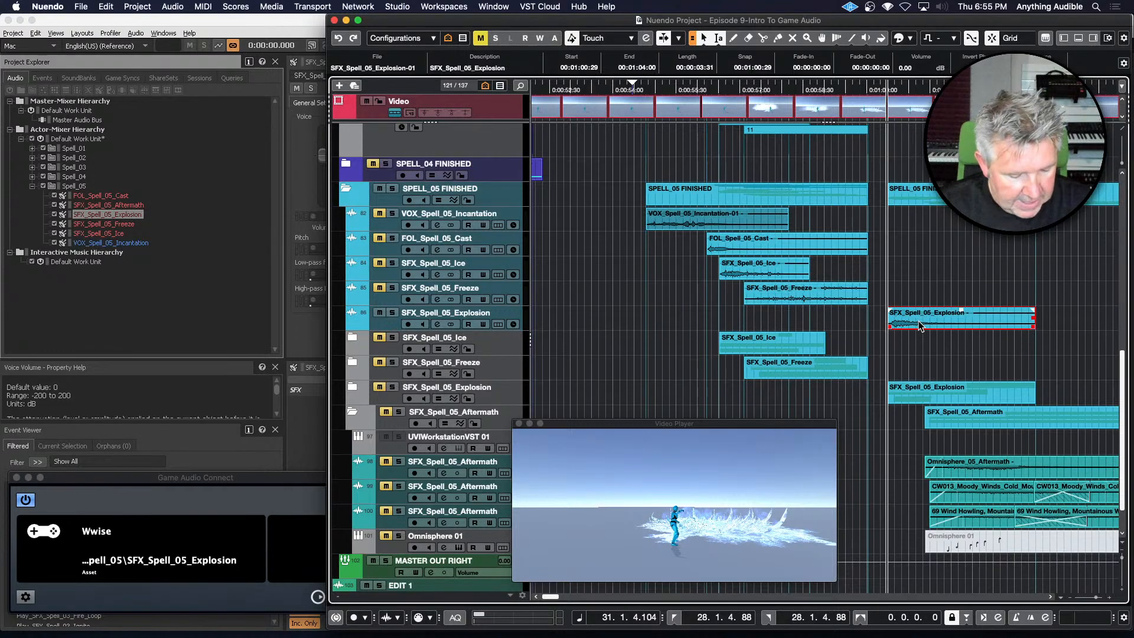
key("super+shift+e")
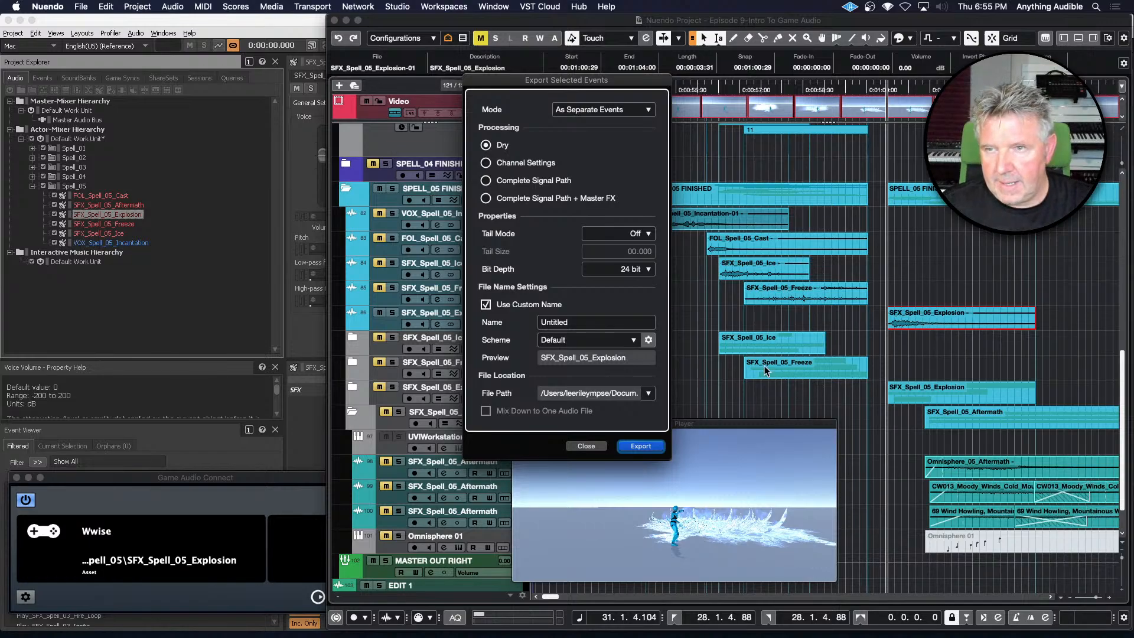
left_click(636, 447)
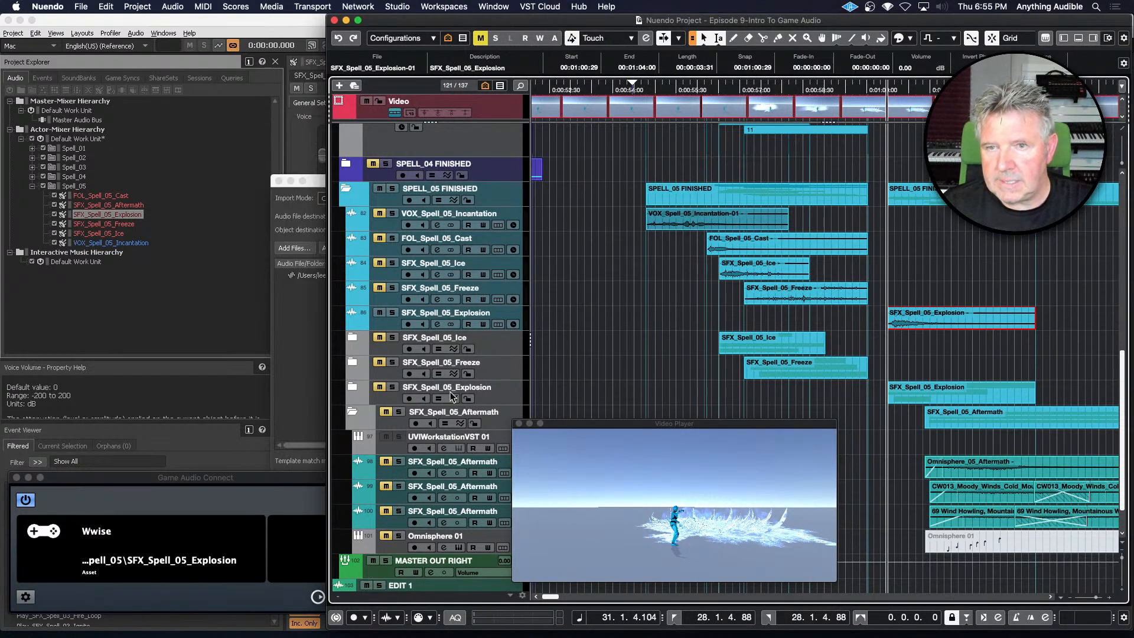
Switch to Wwise, import SFX_Spell_05_Explosion.wav replacing the existing Originals file, and open its source in the Source Editor
left_click(303, 345)
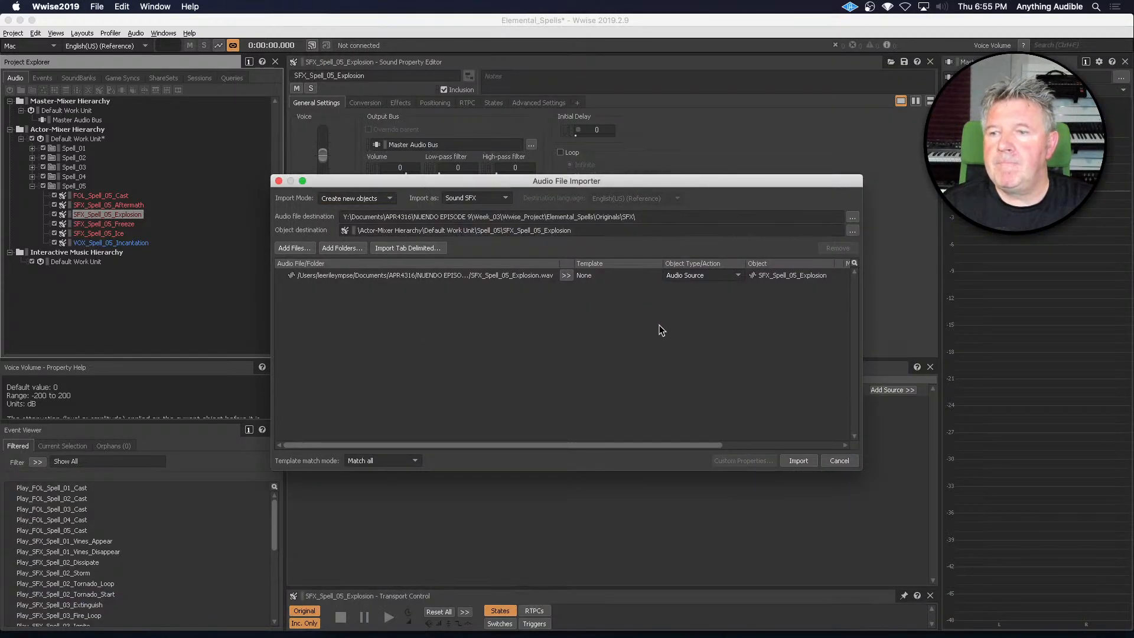
left_click(799, 460)
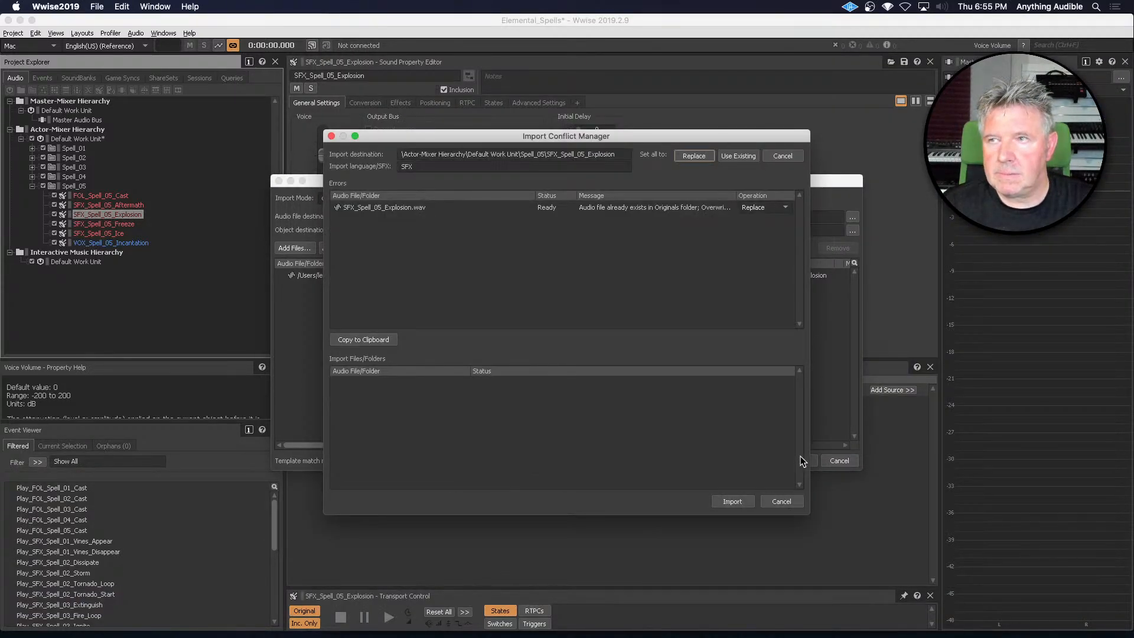
left_click(748, 500)
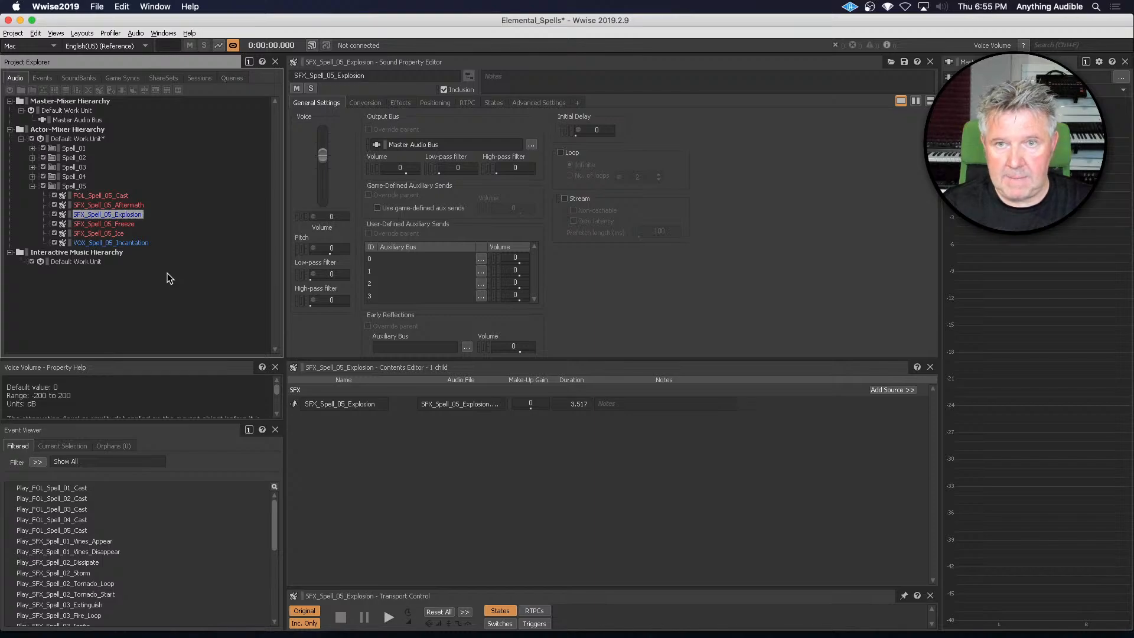
double_click(295, 404)
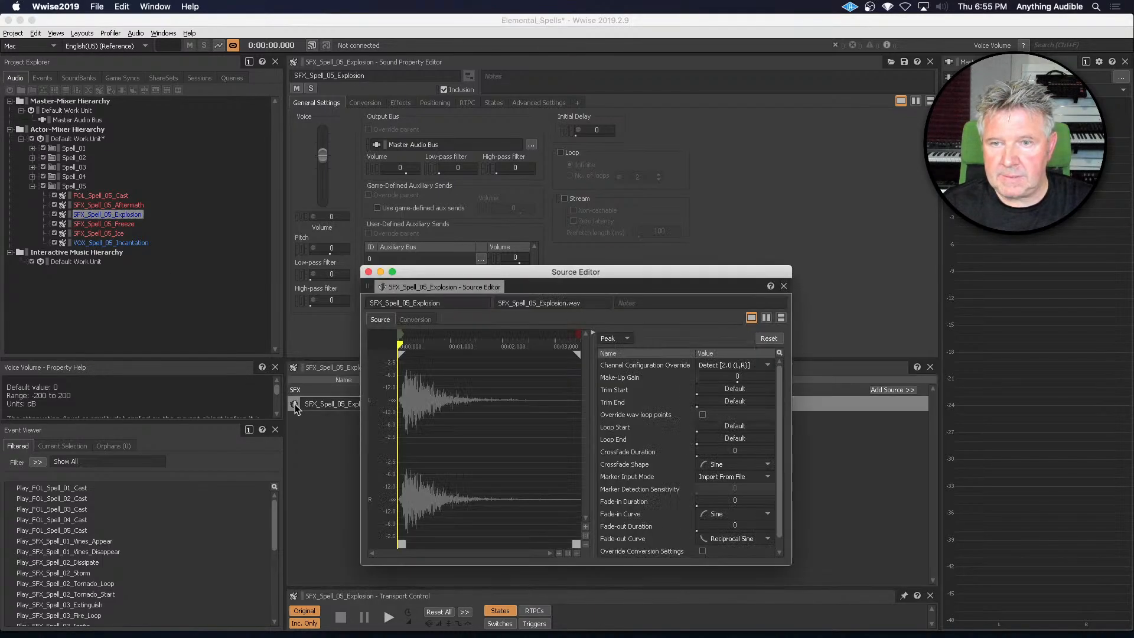
Play the SFX_Spell_05_Explosion source twice in the Source Editor, and close the editor
key("space")
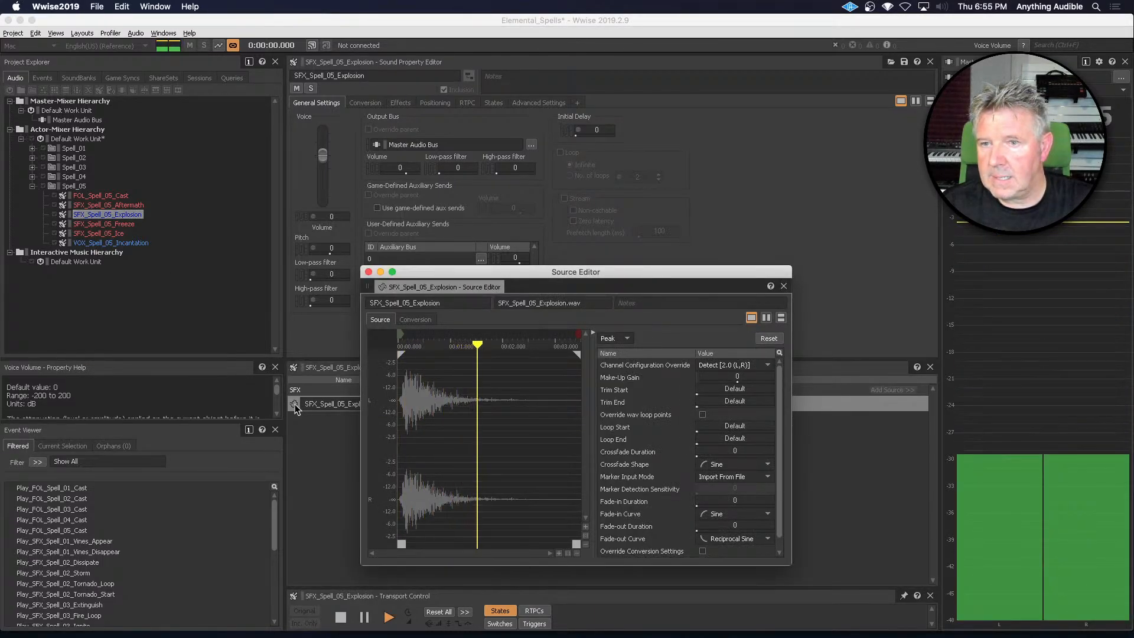
key("space")
key("space")
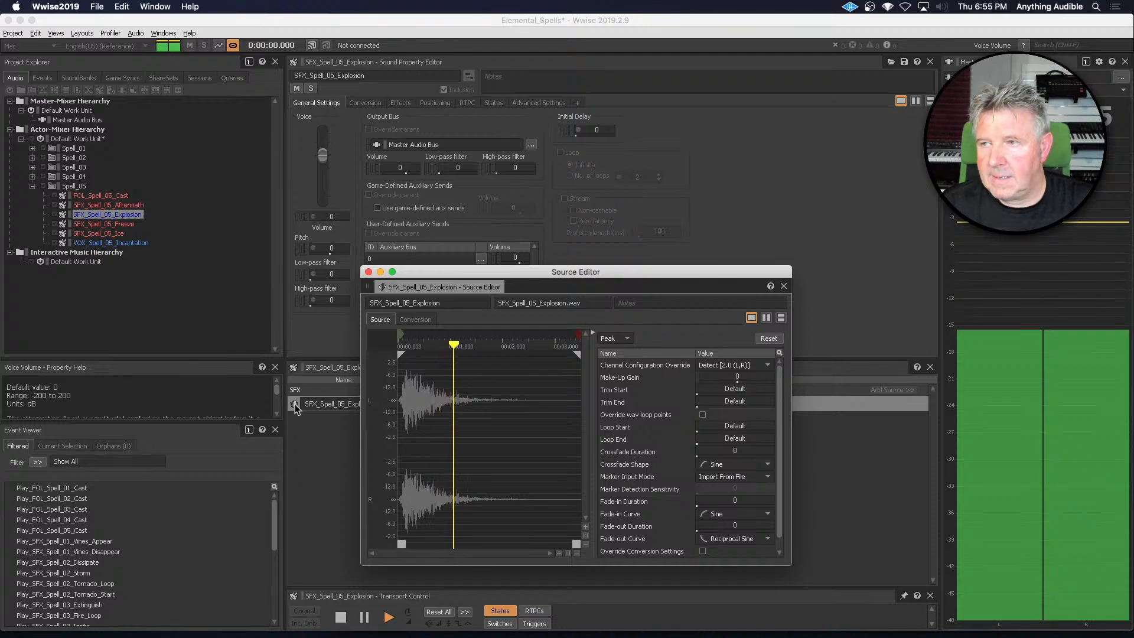
key("space")
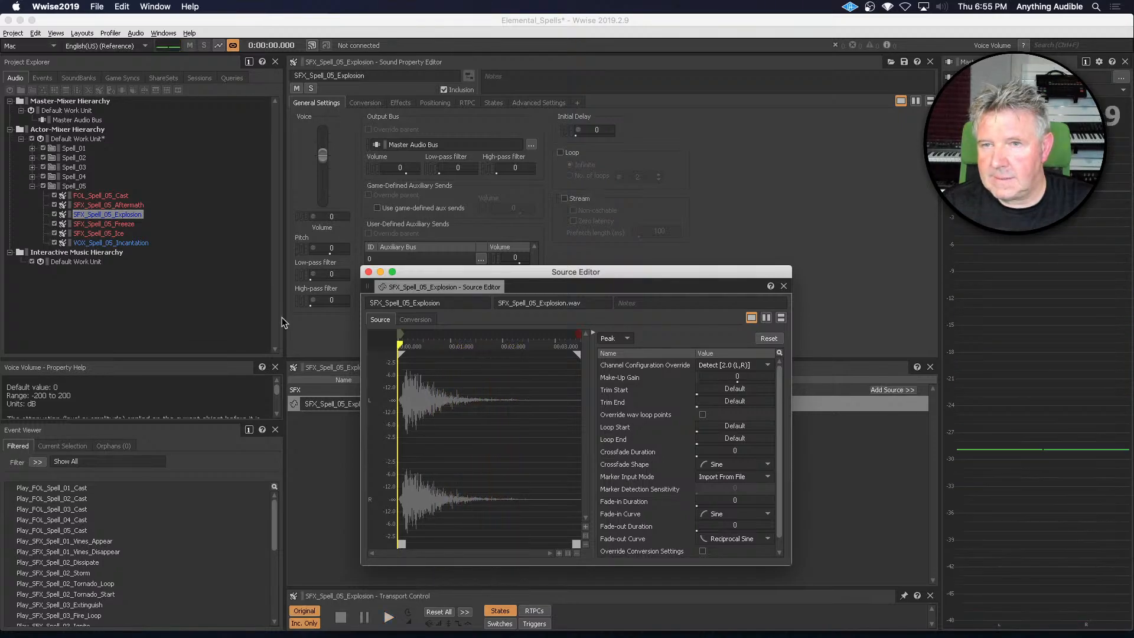
left_click(368, 272)
Switch to Nuendo, transfer the SFX_Spell_05_Explosion event through Game Audio Connect under a unique name, and cancel its import in Wwise
key("super+Tab")
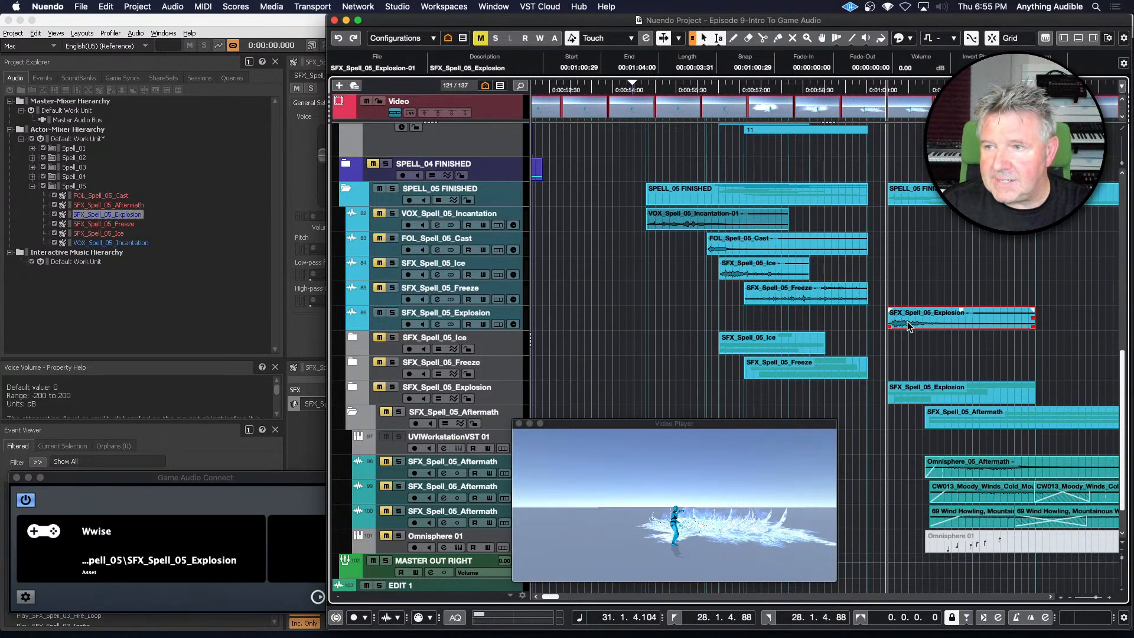
left_click_drag(910, 327, 352, 392)
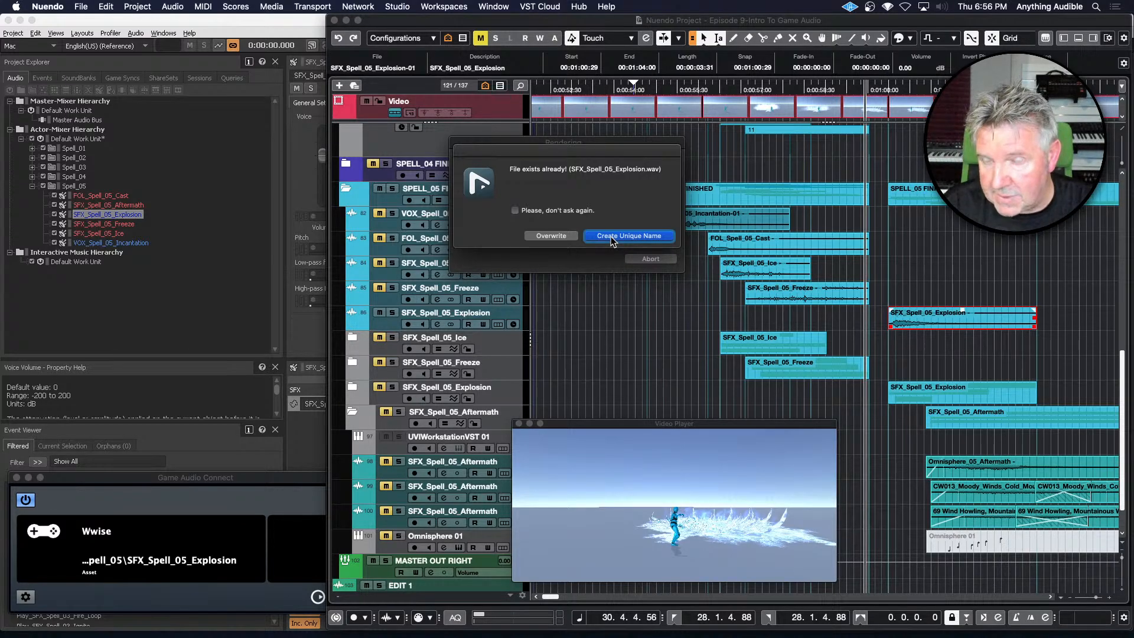
left_click(629, 236)
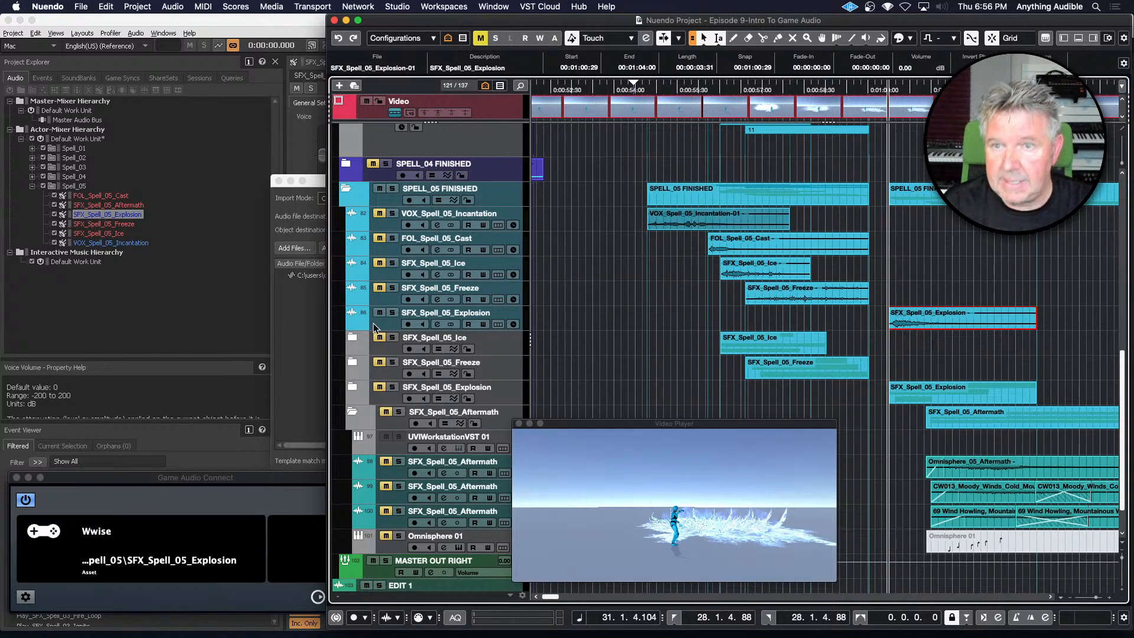
left_click(298, 339)
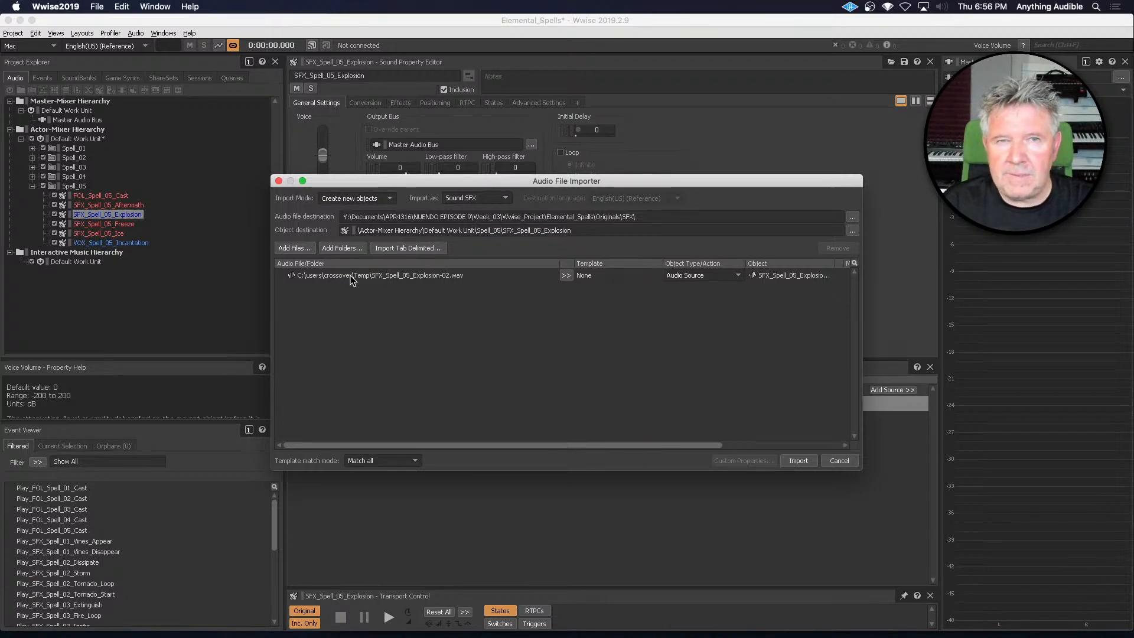
left_click(839, 462)
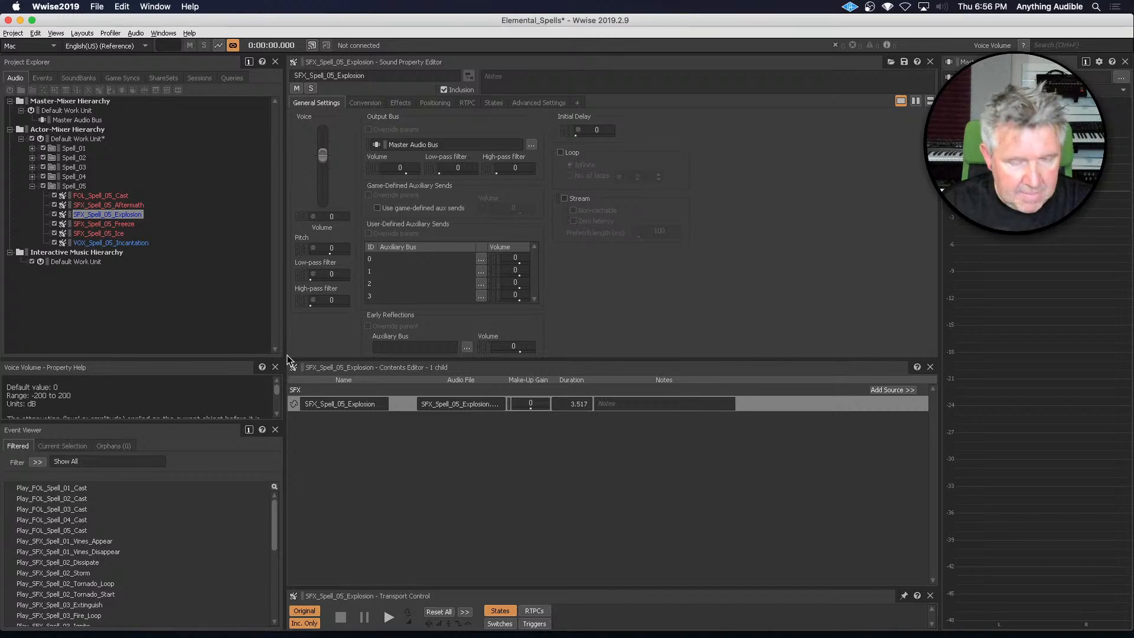
Select SFX_Spell_05_Aftermath in Wwise as the Game Audio Connect target asset, and return to the Spell 05 tracks in Nuendo
key("super+Tab")
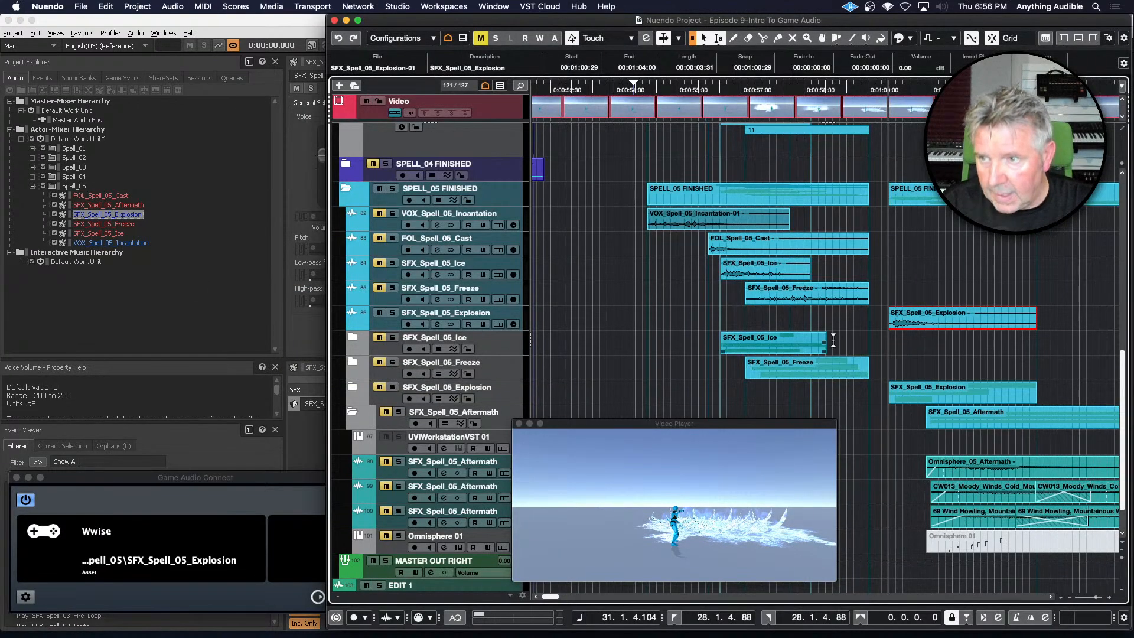
left_click(380, 313)
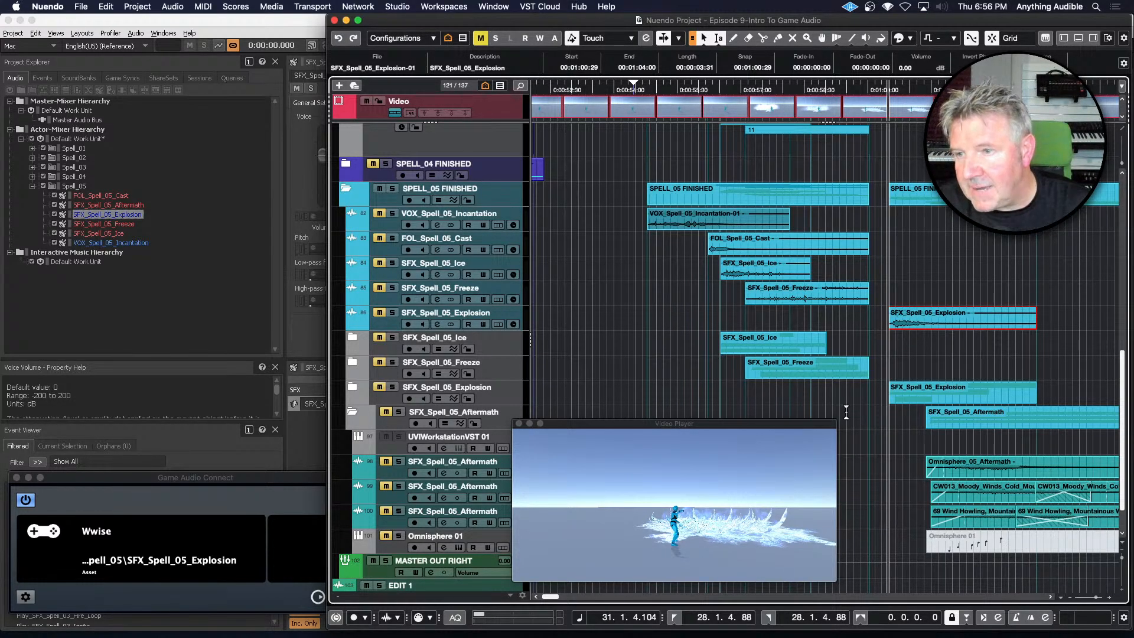
scroll(886, 430, "right", 2)
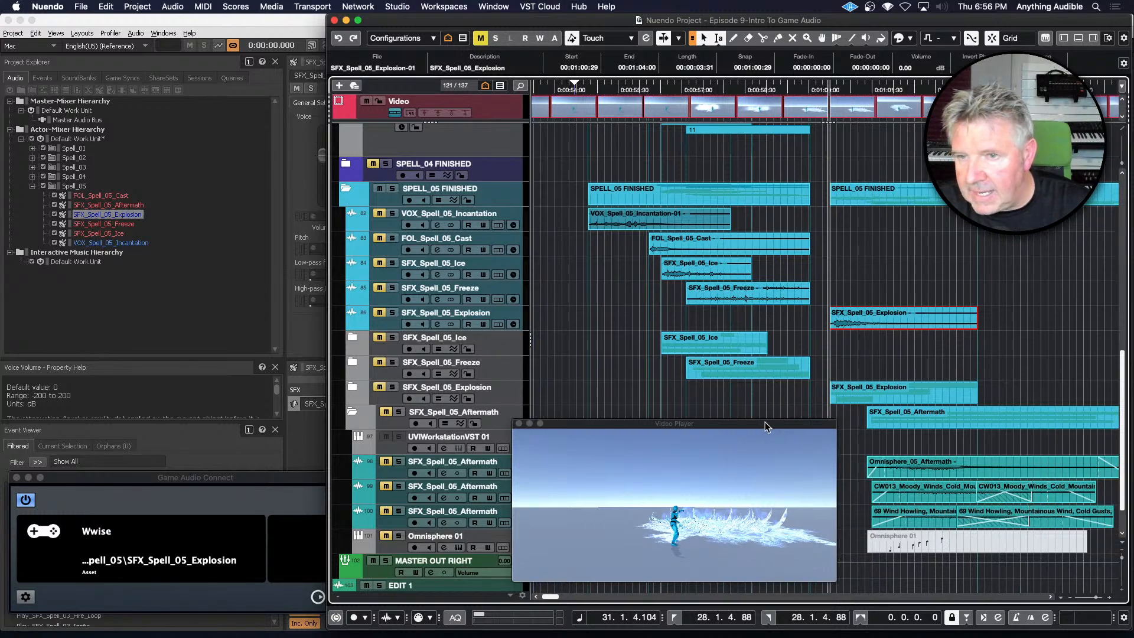
scroll(621, 363, "right", 2)
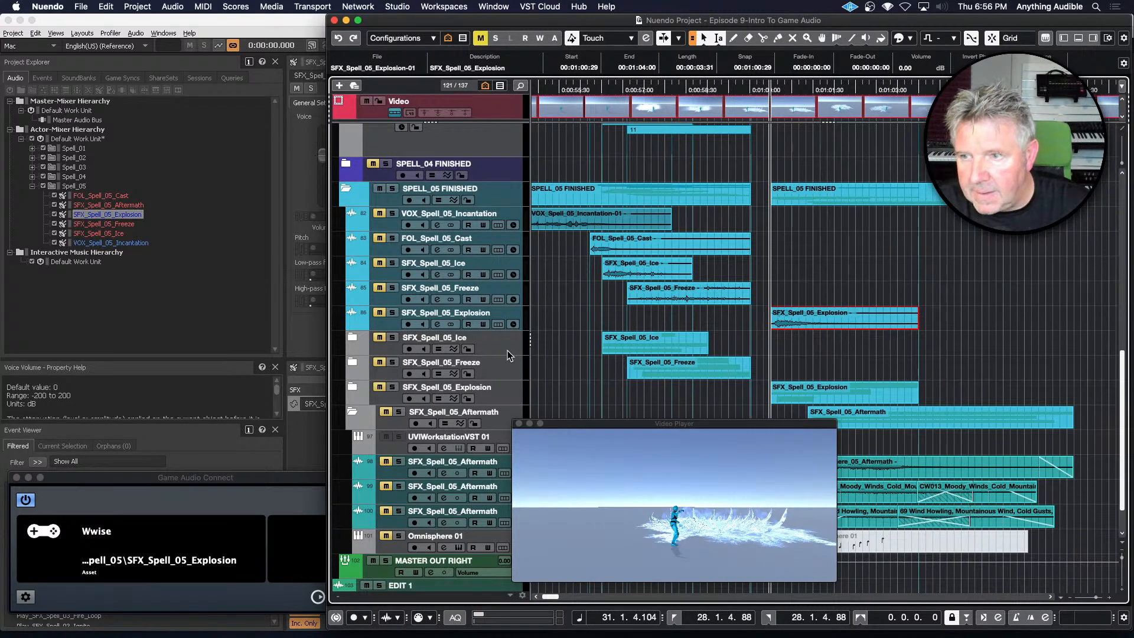
left_click(126, 206)
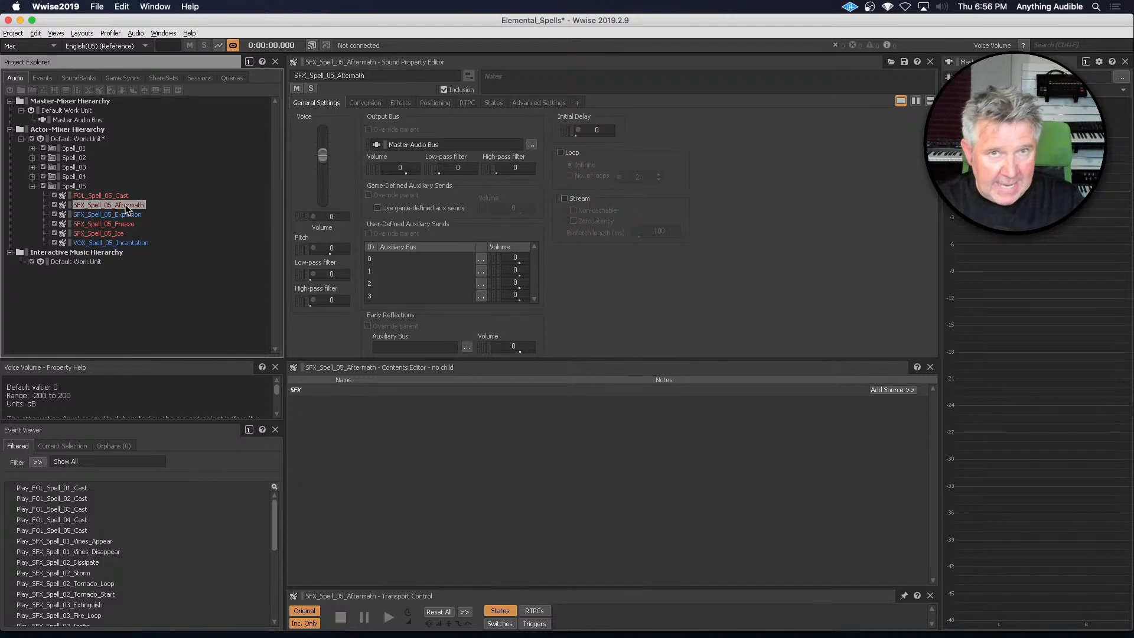
key("super+Tab")
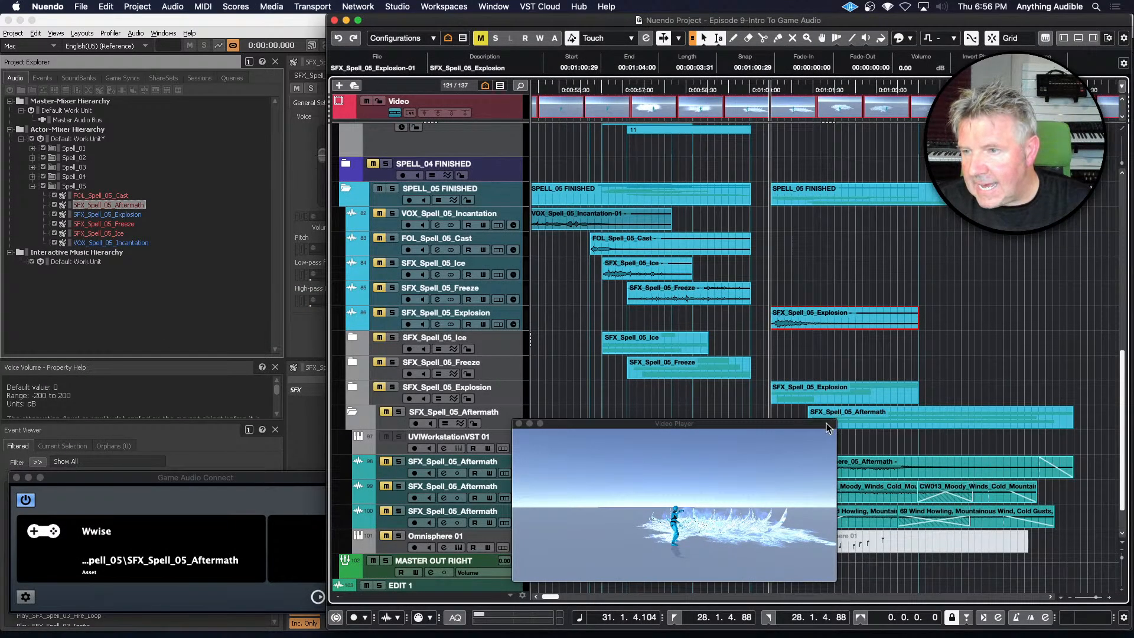
Unmute the SFX_Spell_05_Aftermath folder track and move the Video Player clear of the aftermath tracks
left_click(826, 424)
left_click_drag(719, 428, 527, 441)
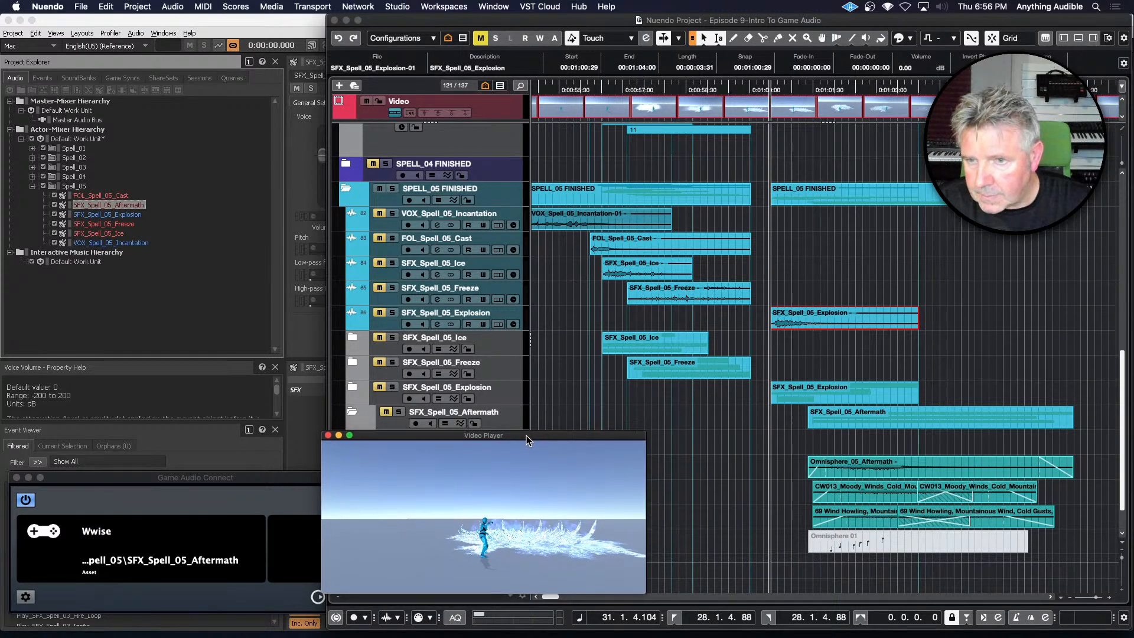
left_click(385, 413)
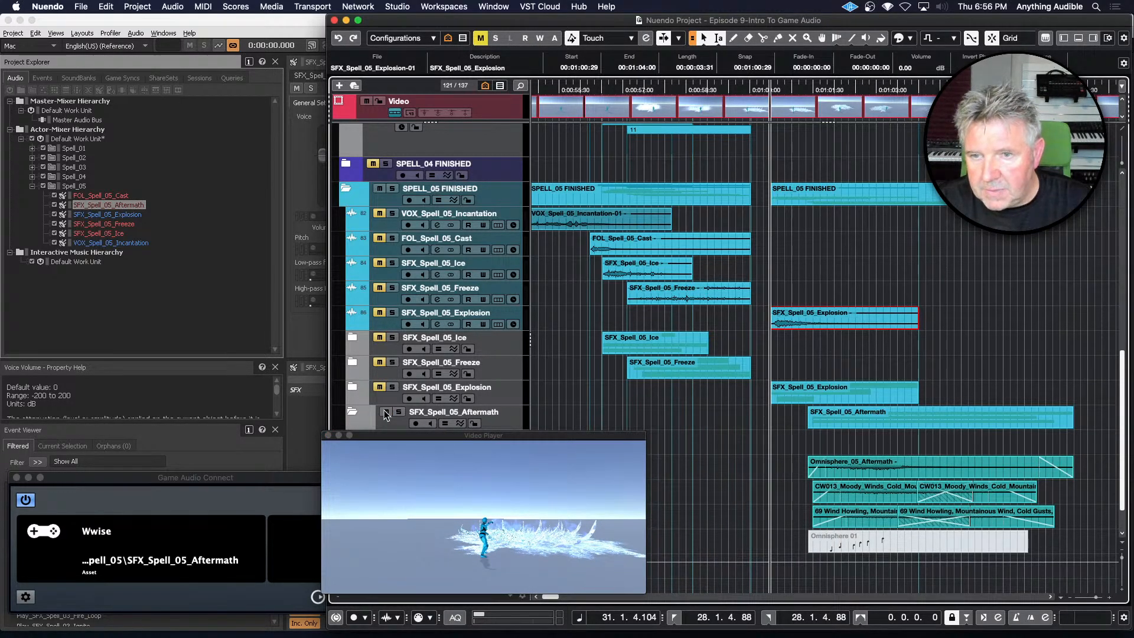
left_click_drag(391, 436, 441, 201)
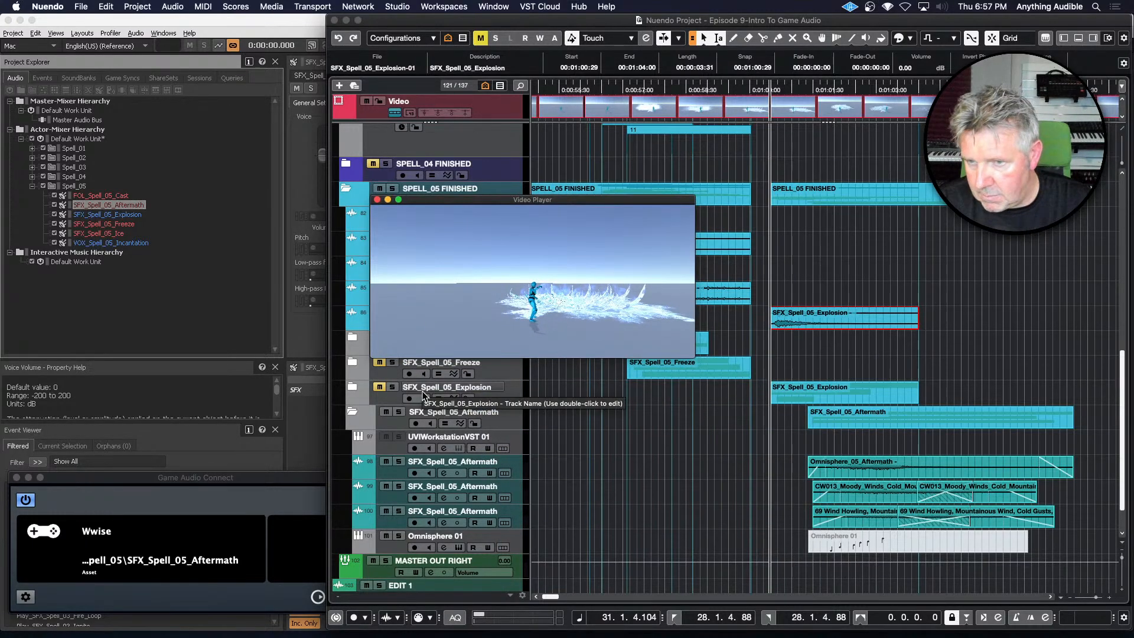
Collapse the SFX_Spell_05_Ice folder track and select the SFX_Spell_05_Aftermath folder track
left_click(352, 413)
left_click(353, 414)
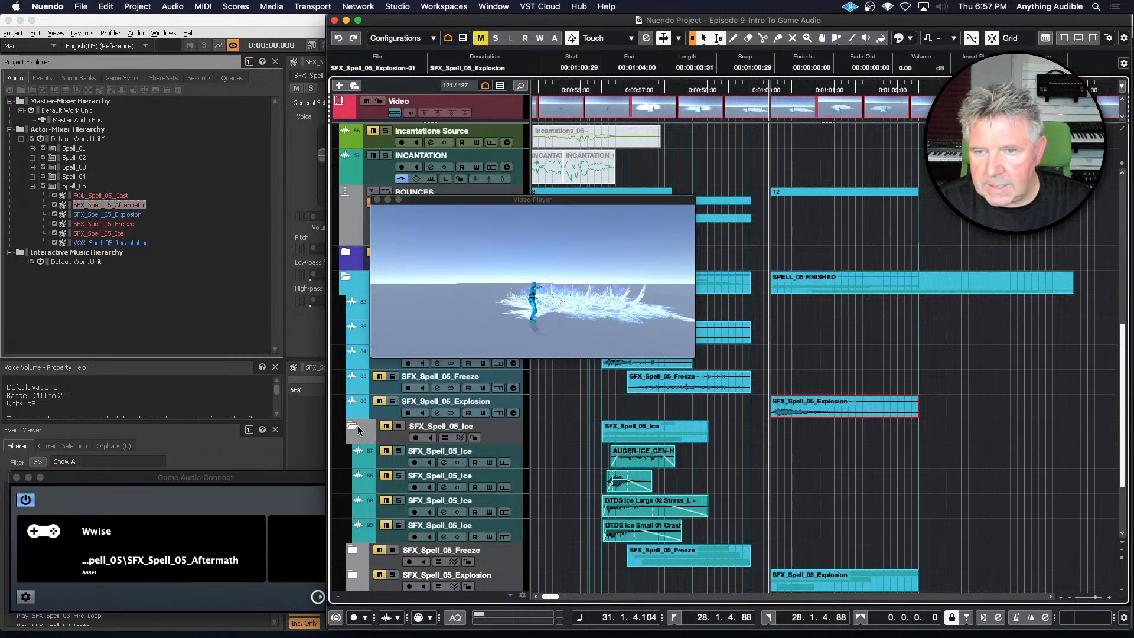
left_click(356, 426)
left_click(353, 501)
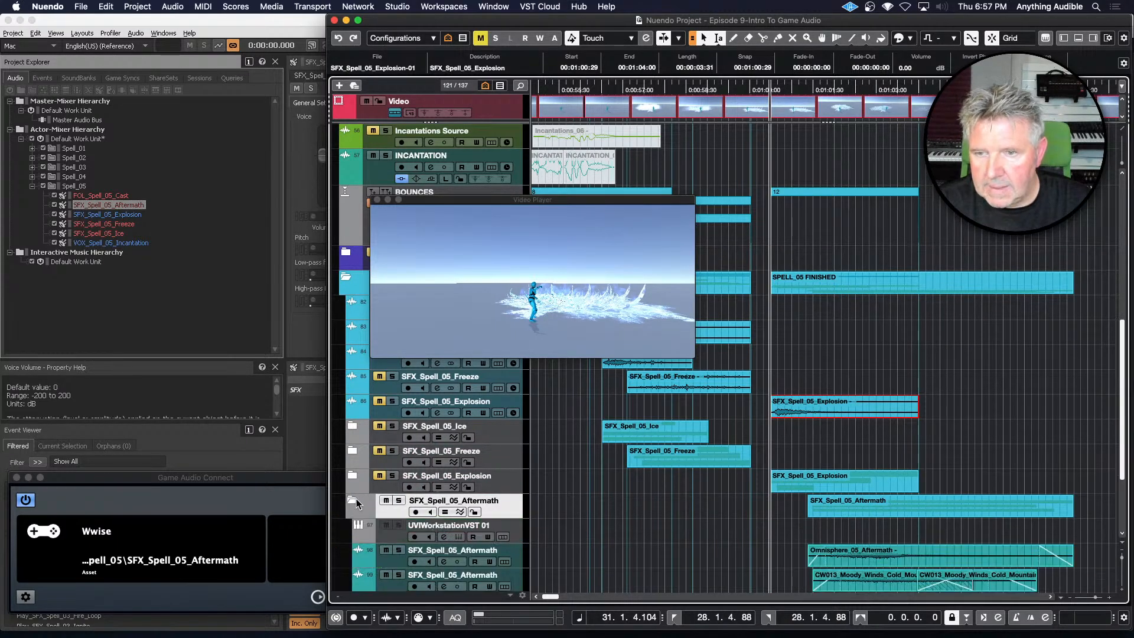
scroll(655, 489, "down", 3)
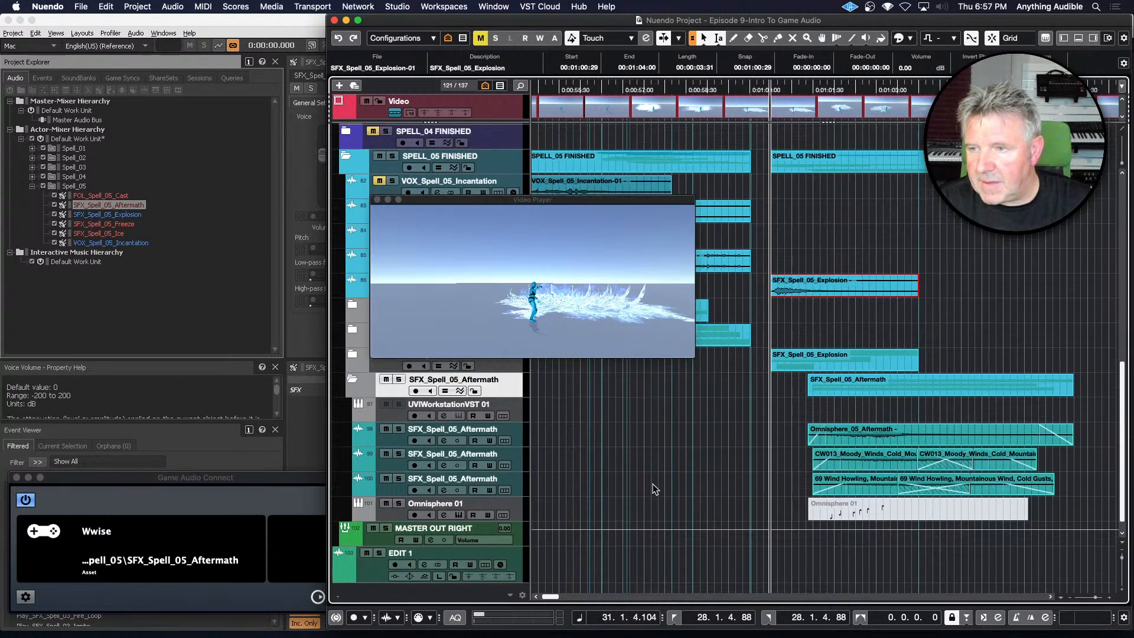
scroll(652, 483, "down", 1)
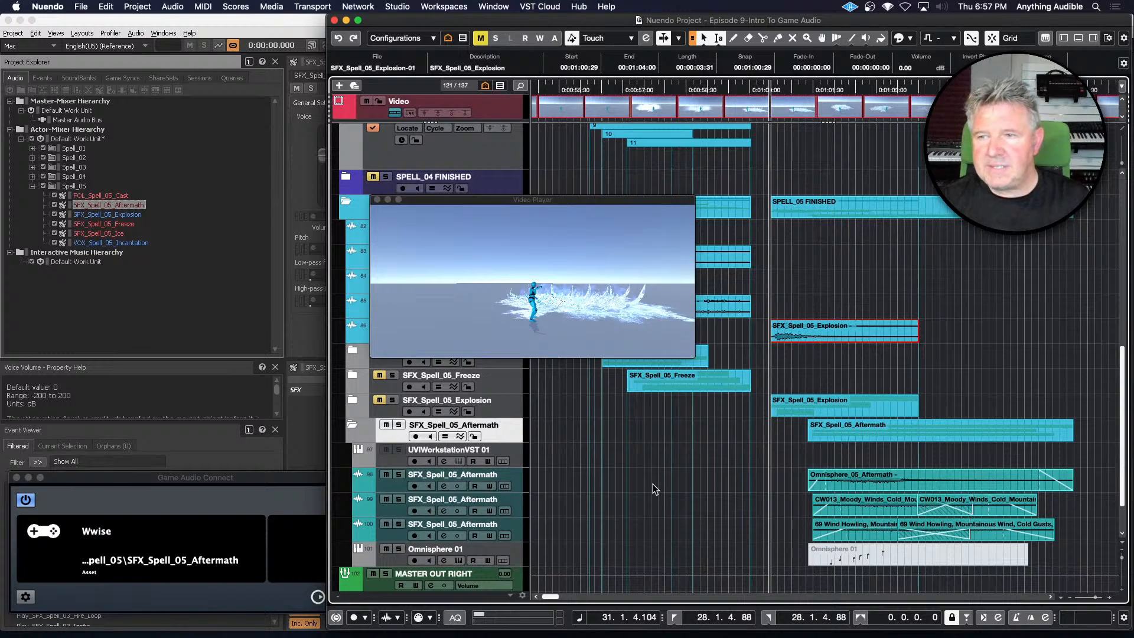
Select the SFX_Spell_05_Aftermath folder part, locate the playhead to its start, and play it back with the video
left_click(859, 438)
key("l")
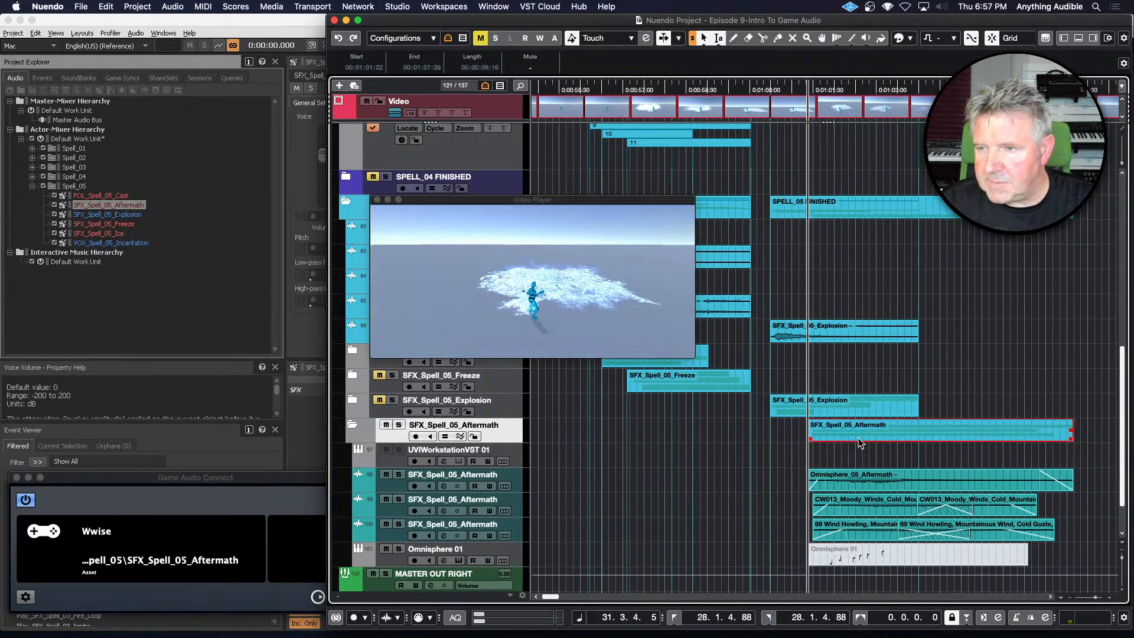
key("space")
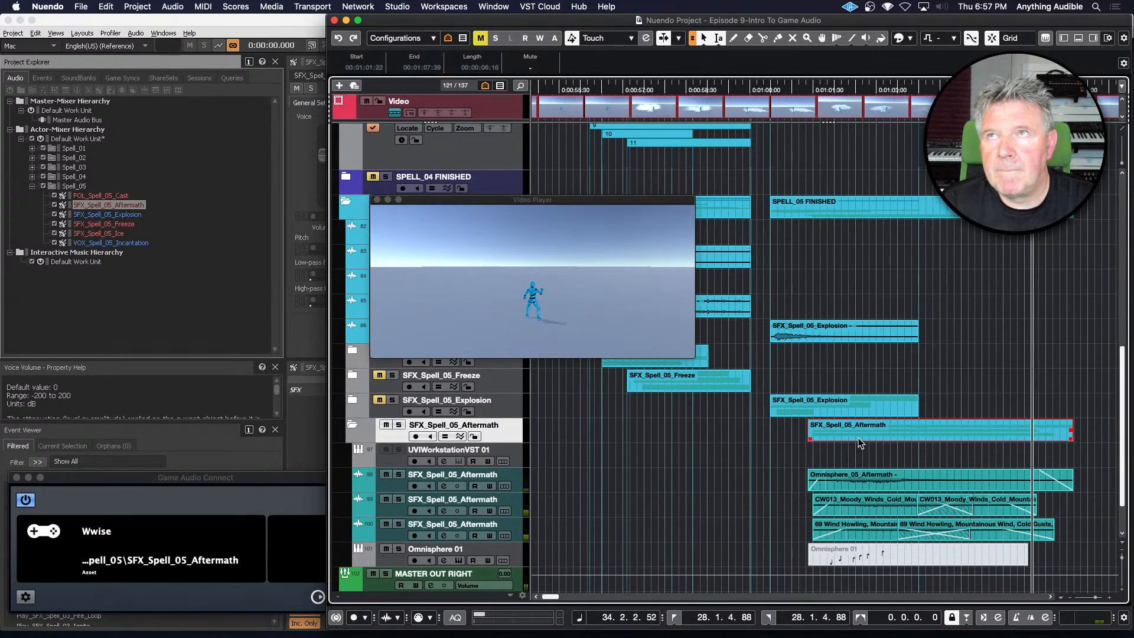
key("space")
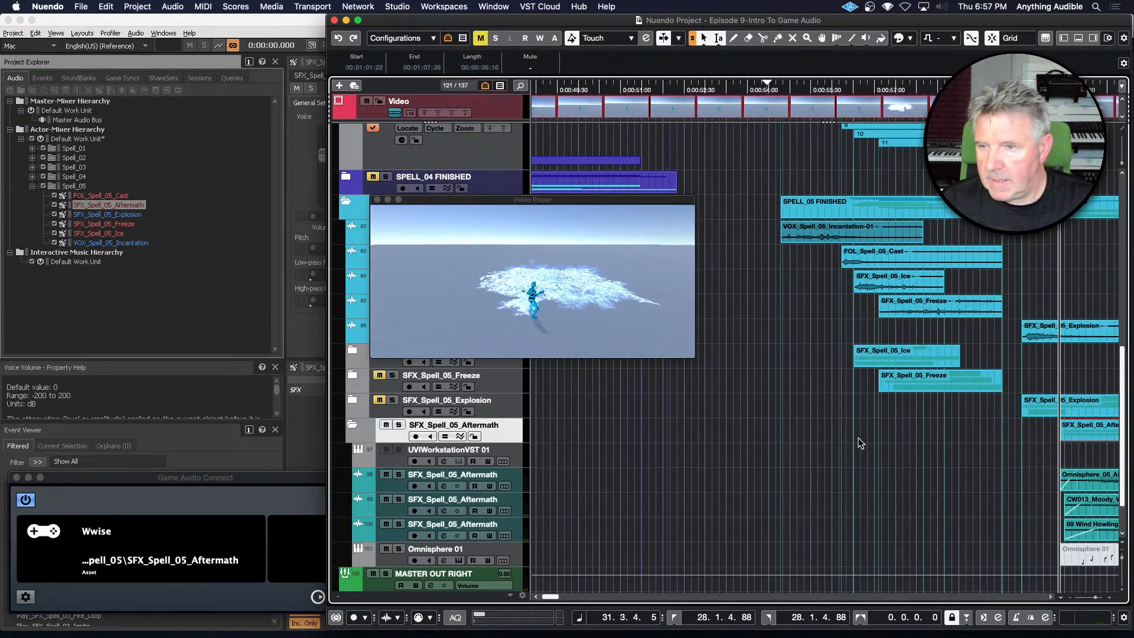
scroll(849, 465, "right", 10)
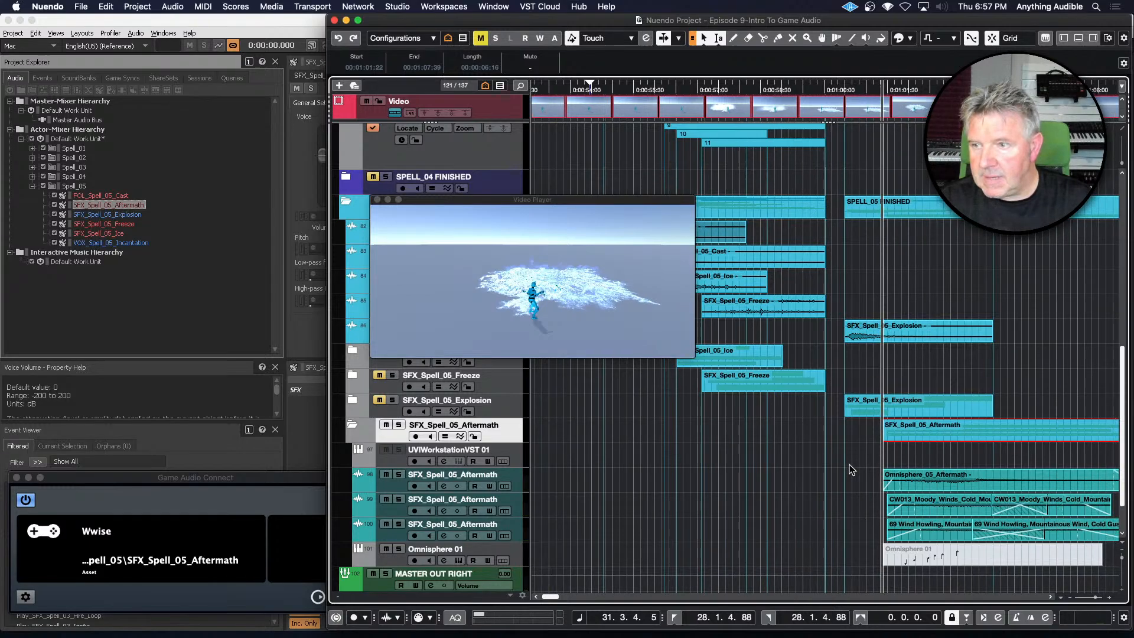
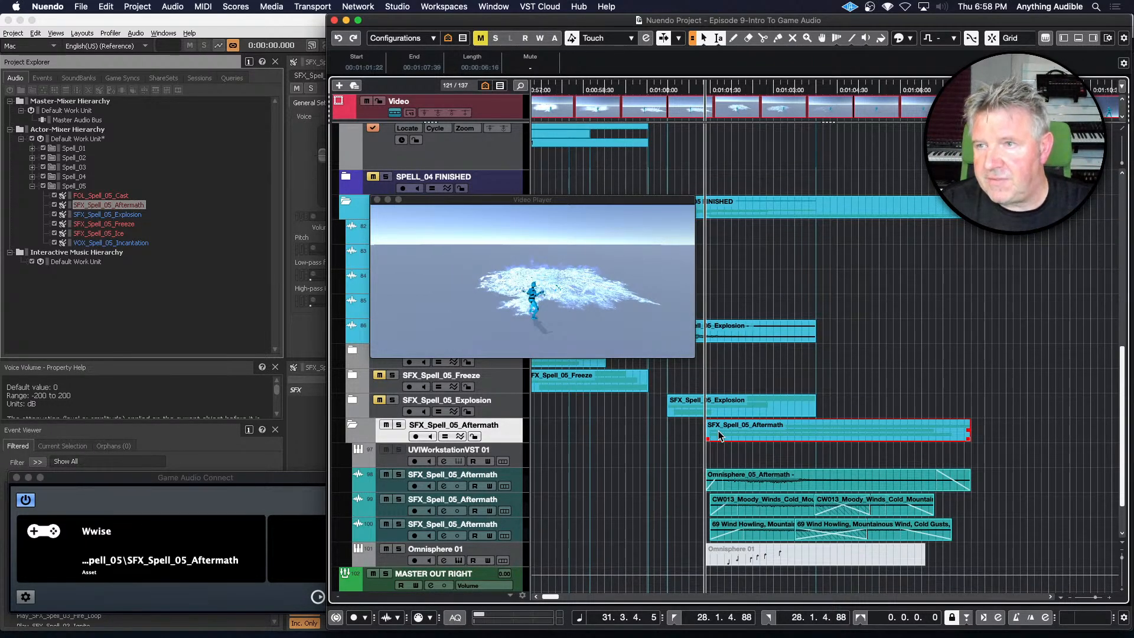
Open Export Audio Mixdown and remove all jobs from the export queue
key("super+shift+e")
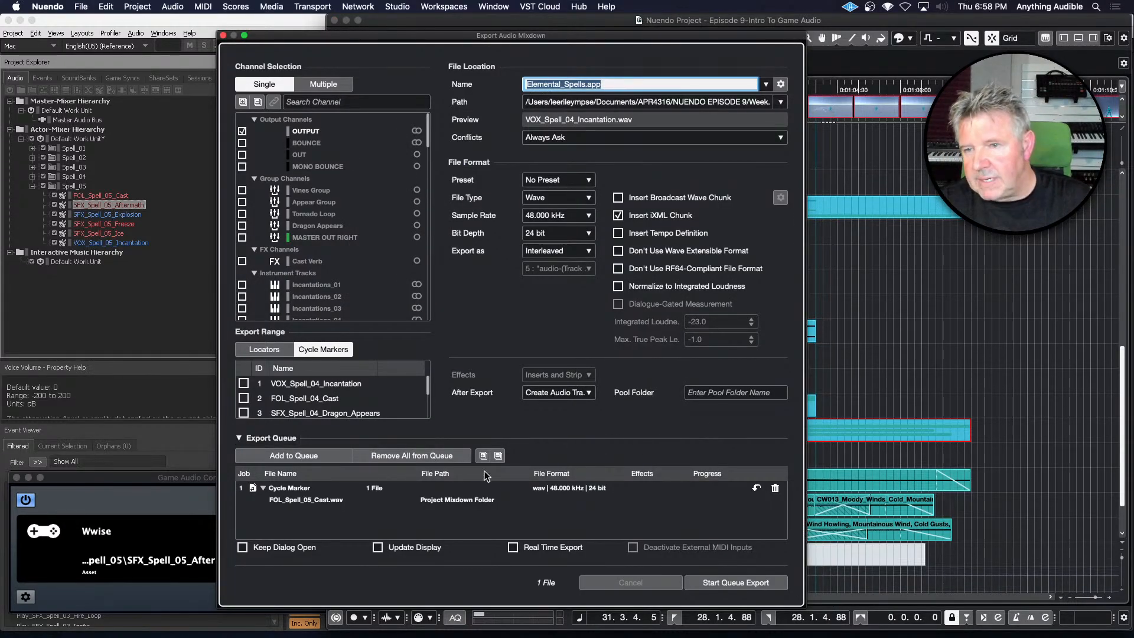
left_click(340, 455)
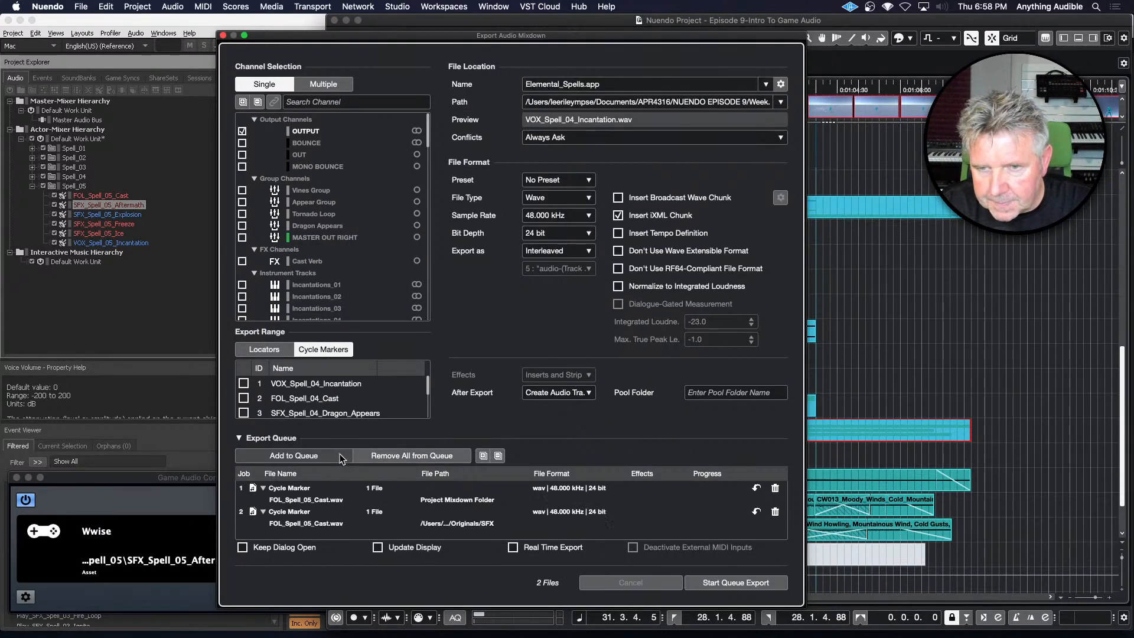
left_click(388, 455)
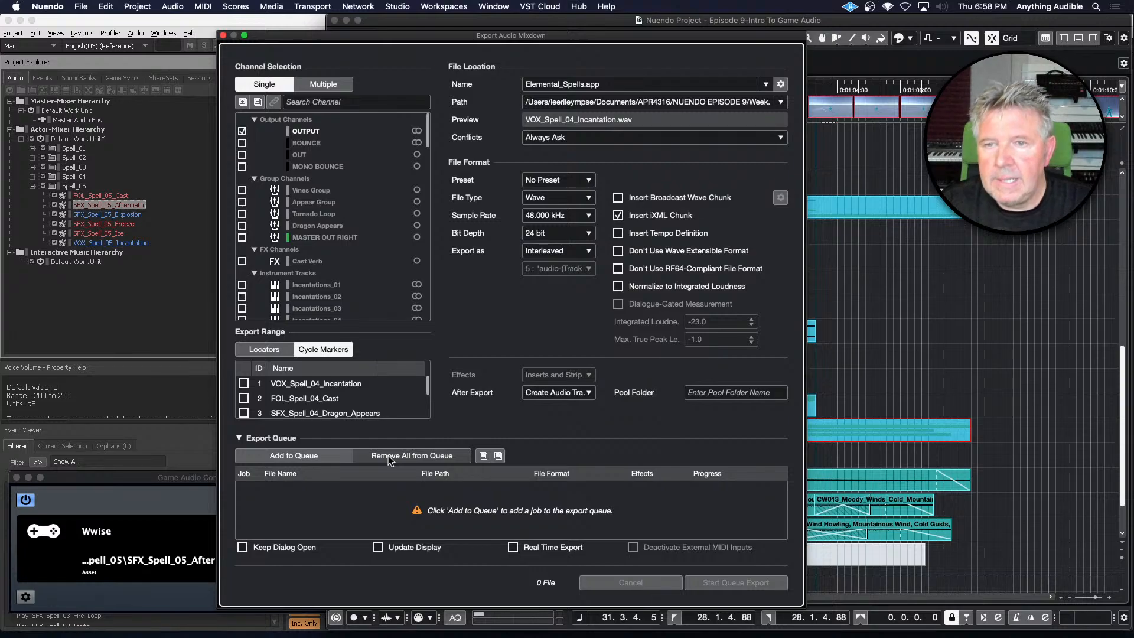
Exclude the FOL_Spell_05_Cast cycle marker from the export range, and keep Create Audio Track as the after-export action
scroll(351, 394, "down", 4)
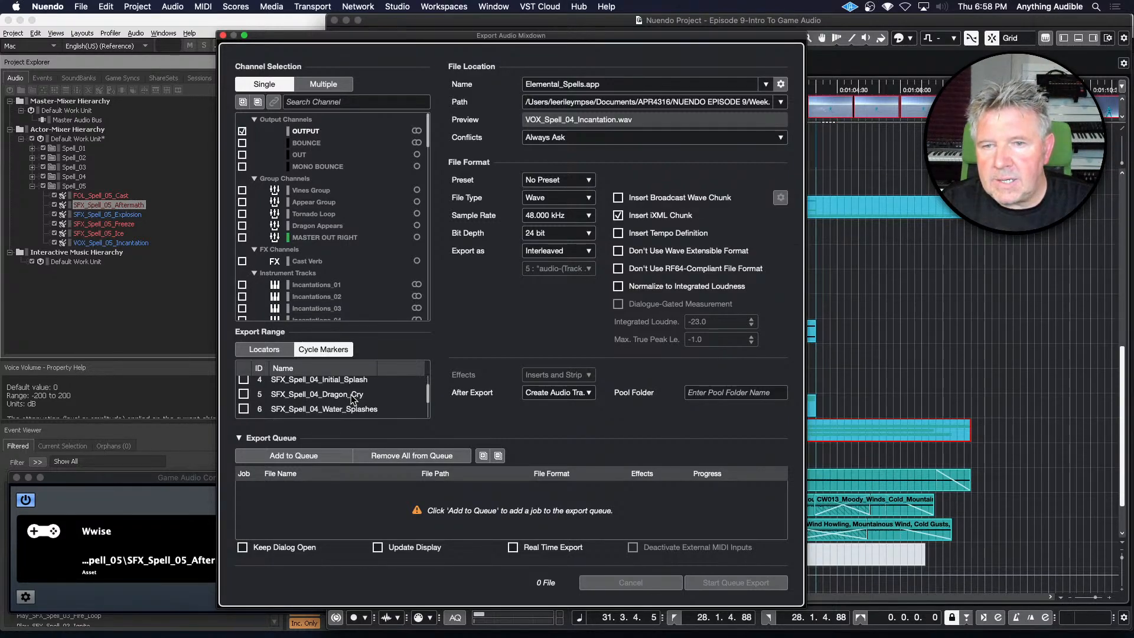
scroll(352, 400, "down", 2)
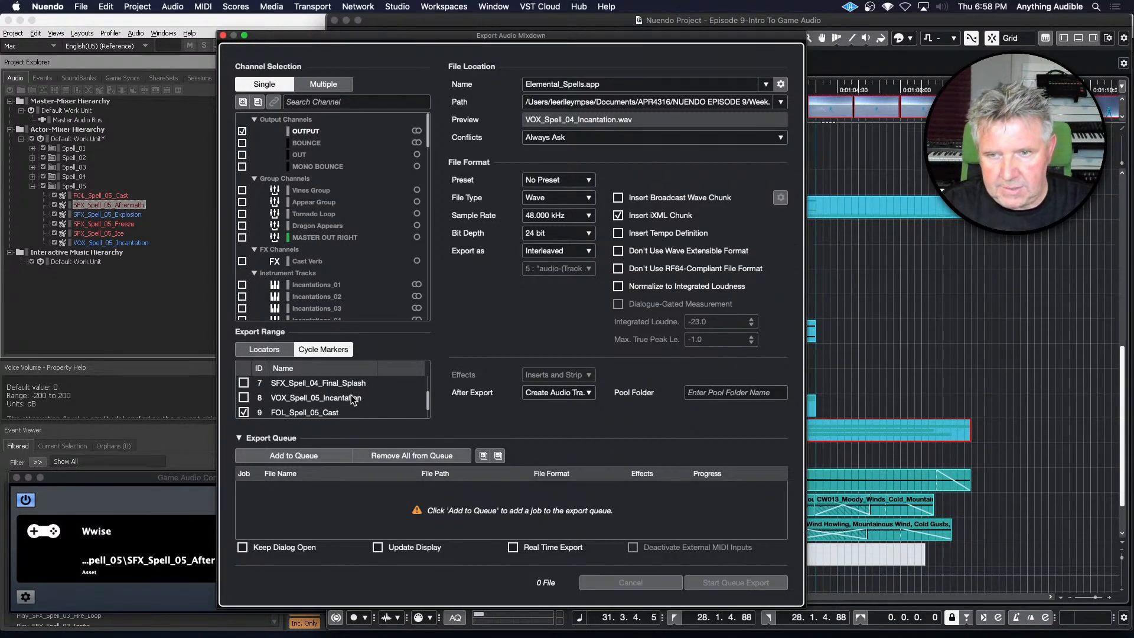
left_click(243, 412)
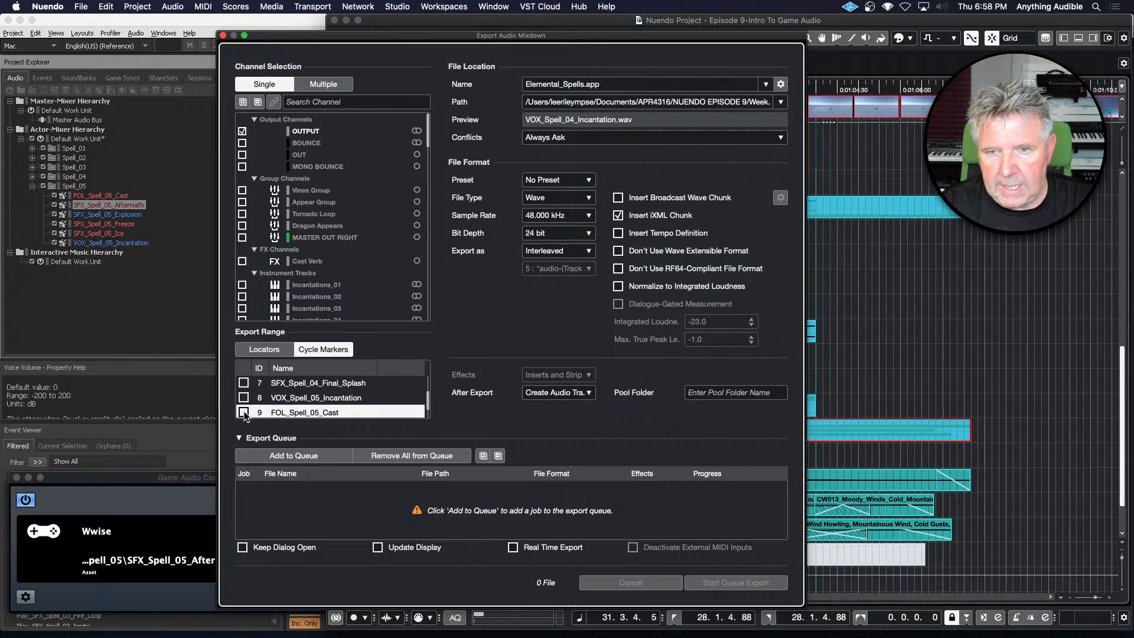
scroll(279, 414, "down", 1)
scroll(279, 414, "down", 2)
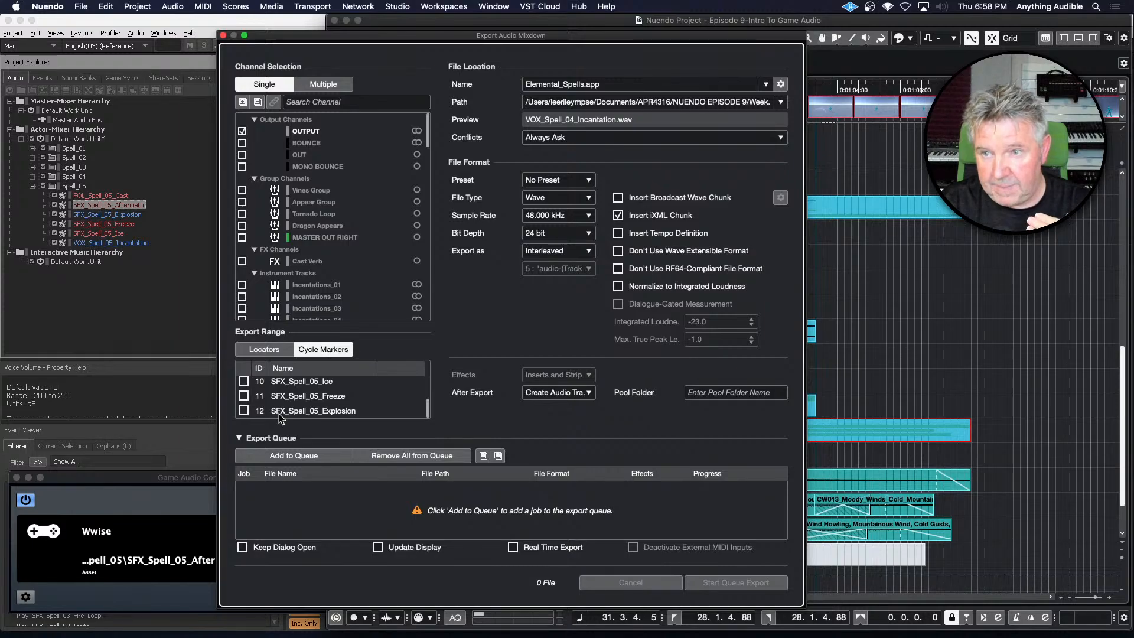
left_click(590, 392)
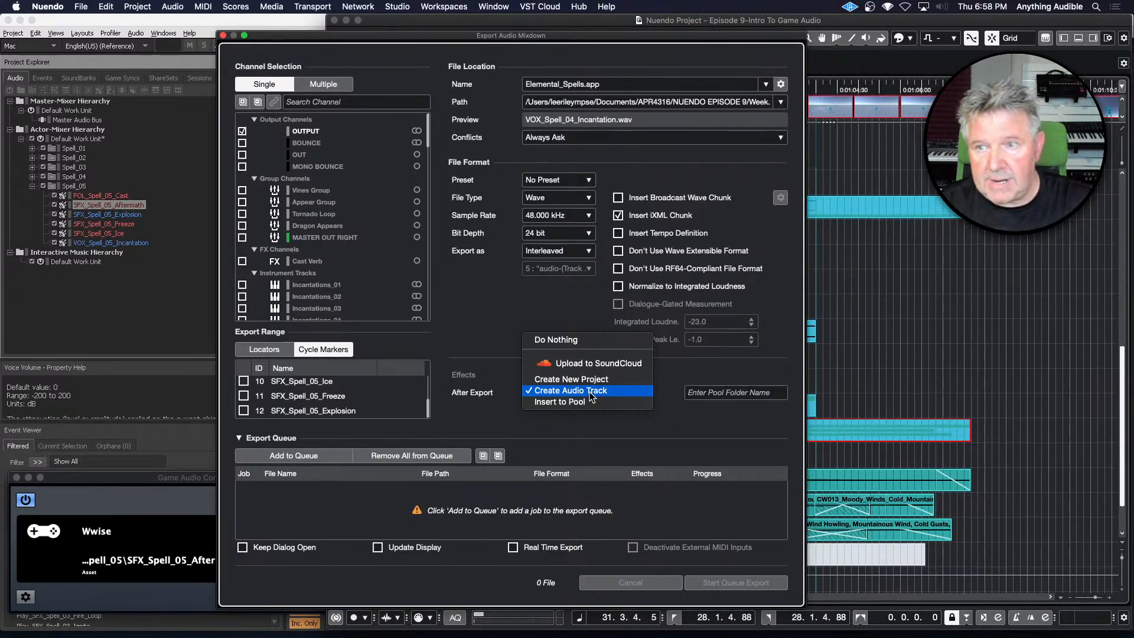
left_click(590, 392)
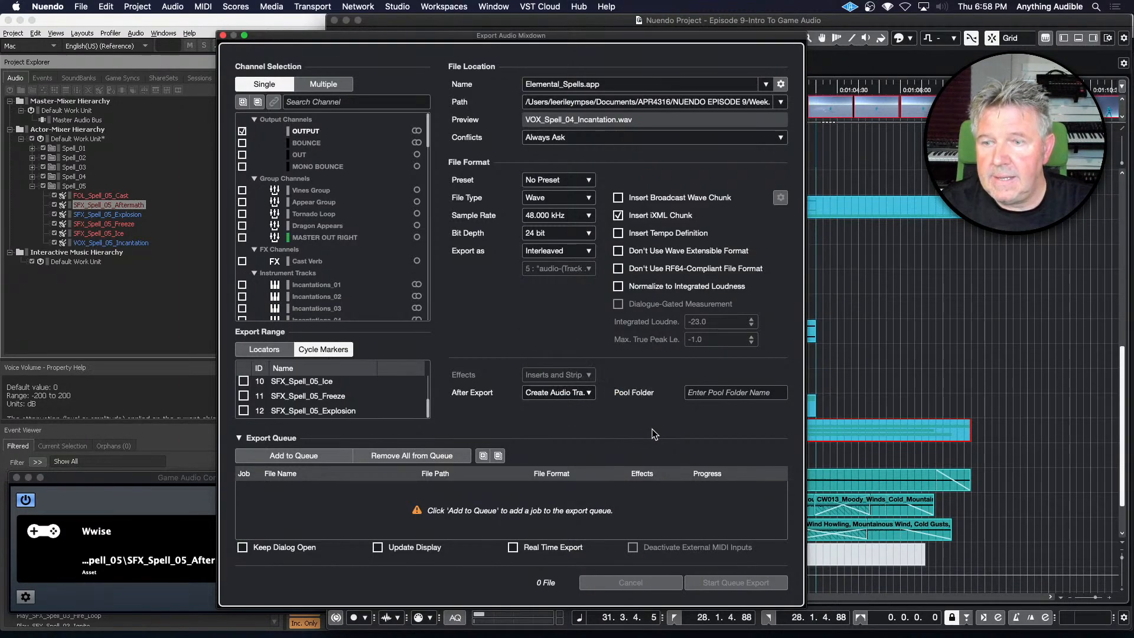
Switch the after-export action to Insert to Pool and back to Create Audio Track, and close Export Audio Mixdown
left_click(590, 395)
left_click(586, 401)
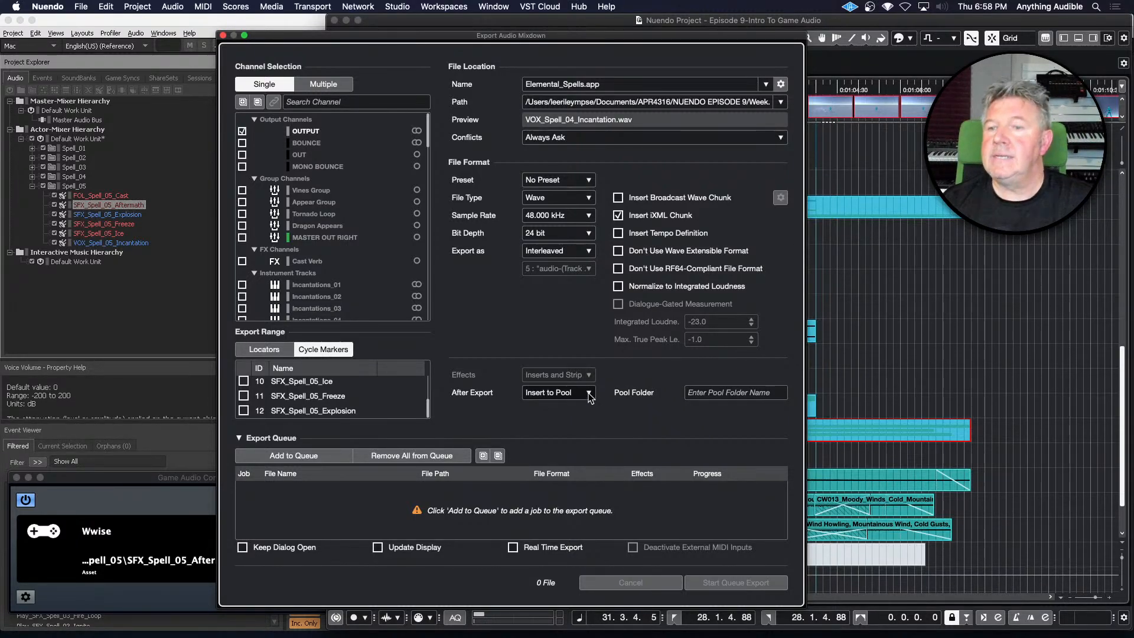
left_click(589, 394)
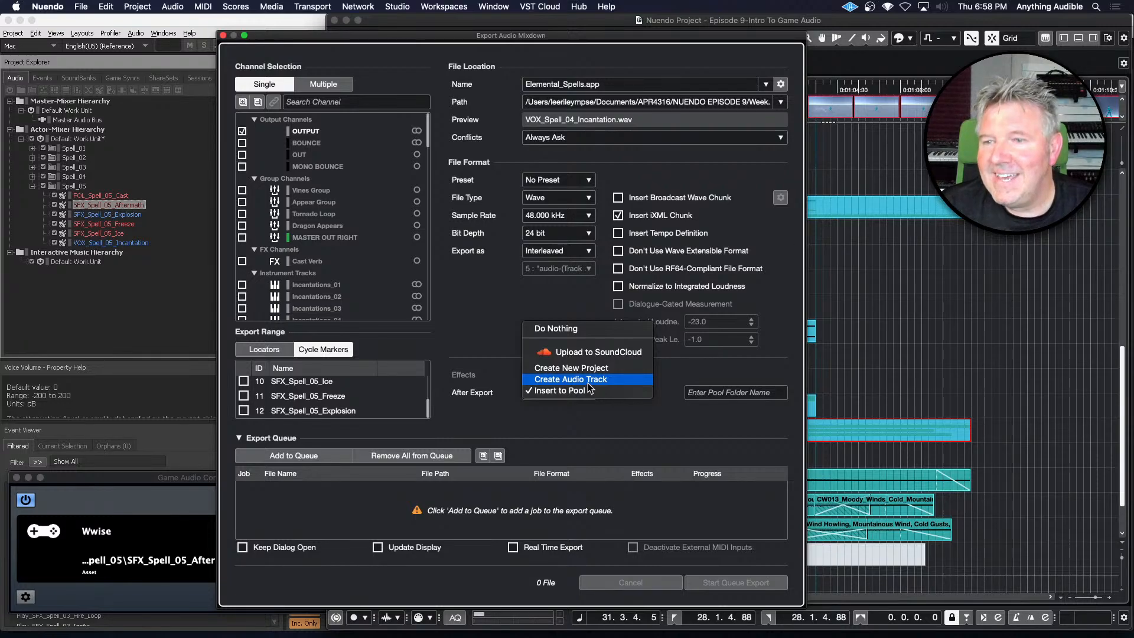
left_click(587, 381)
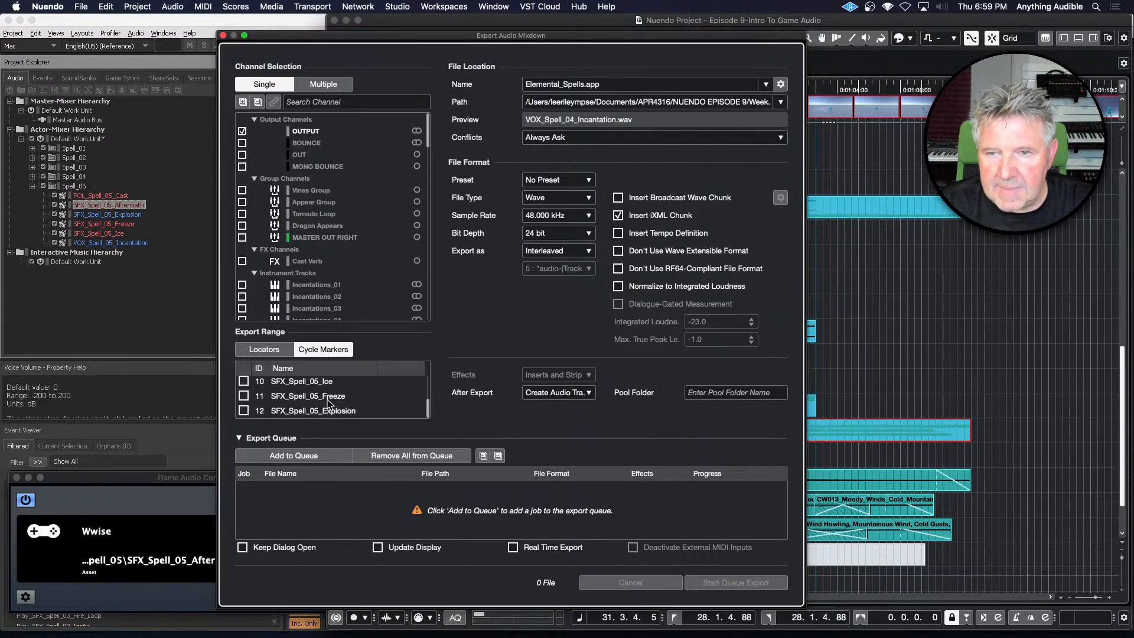
scroll(327, 399, "up", 2)
scroll(327, 399, "down", 2)
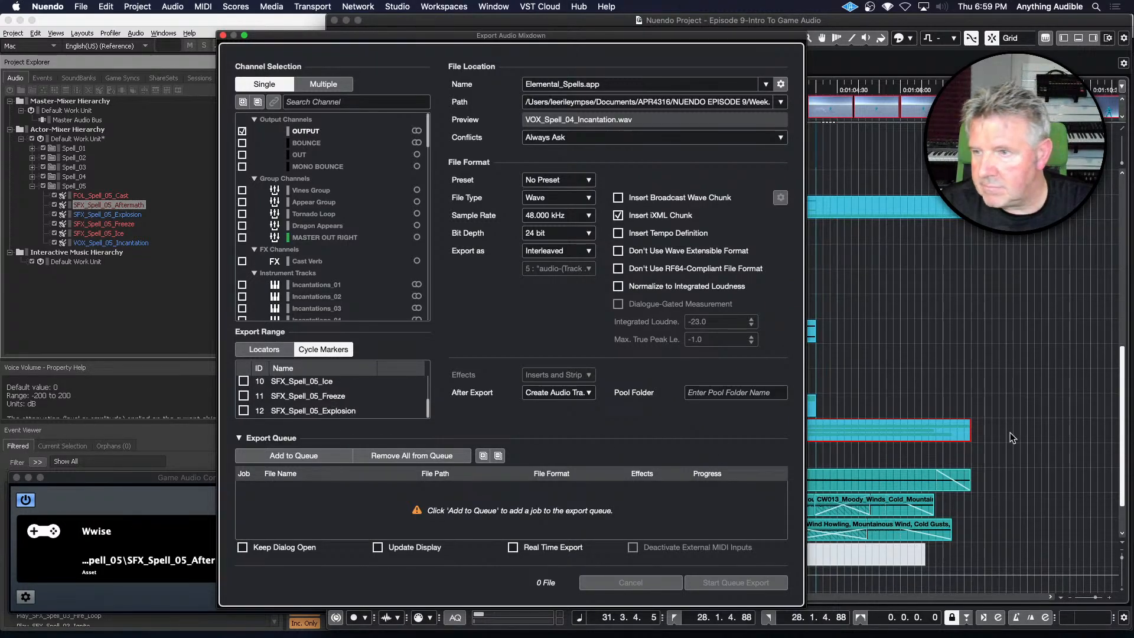
left_click(223, 35)
Move the Video Player clear of the SPELL_05 FINISHED part, select that part, and play it back with the video
left_click_drag(676, 201, 611, 189)
left_click(733, 216)
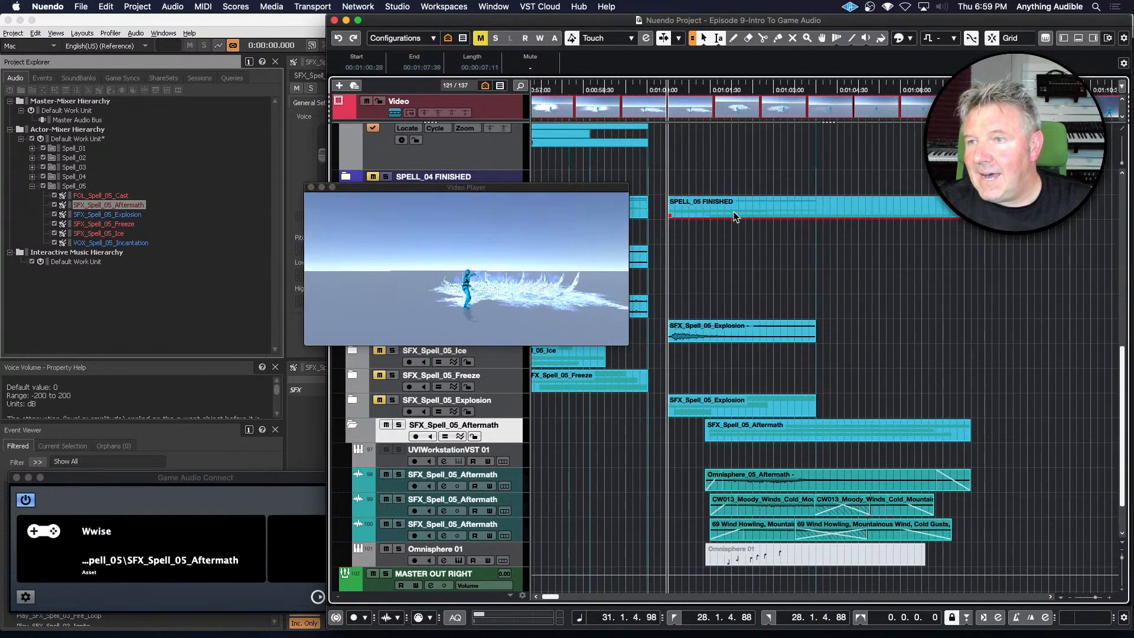
key("space")
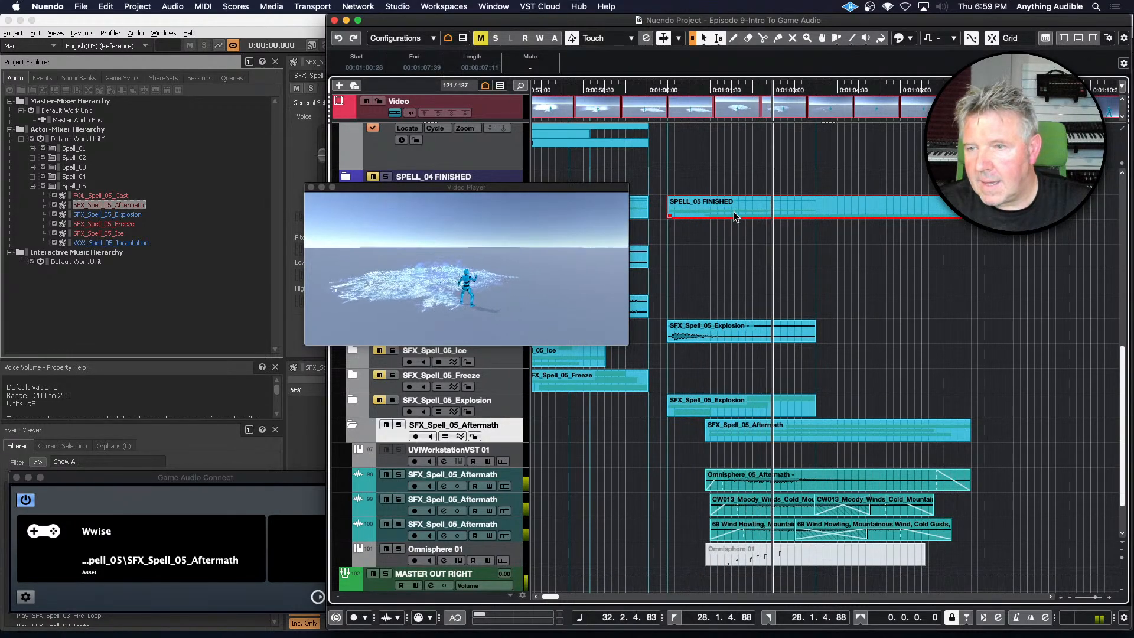
key("space")
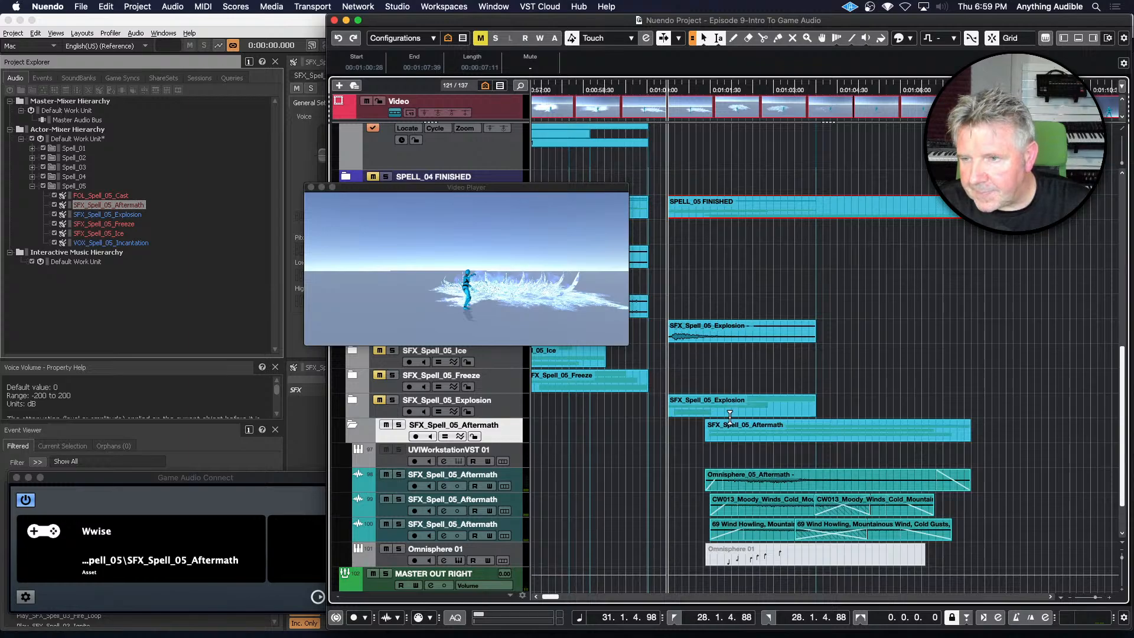
Select the SFX_Spell_05_Aftermath folder part and audition it briefly from its start
left_click(744, 434)
key("l")
key("space")
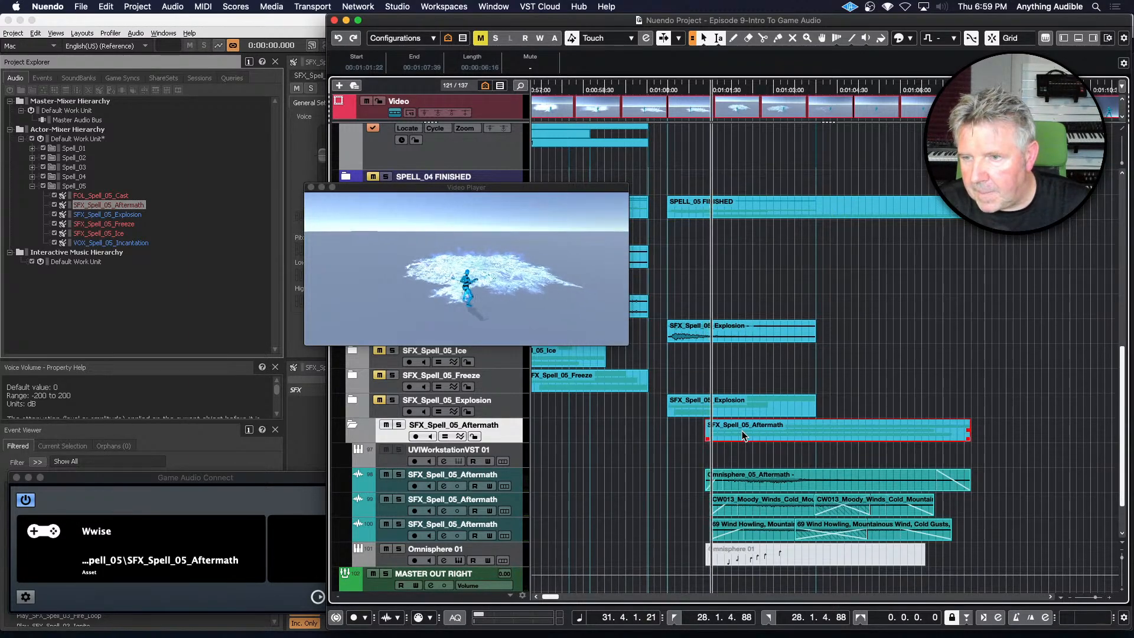
key("space")
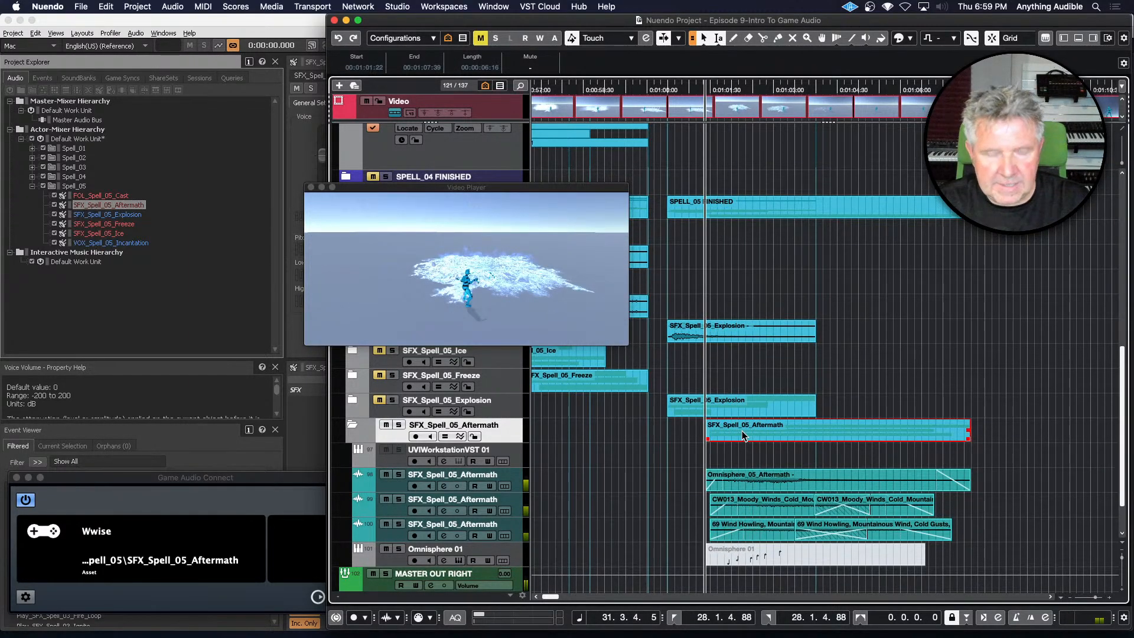
Create a cycle marker on the BOUNCES track spanning the SFX_Spell_05_Aftermath part and color it light blue like the other markers
scroll(788, 296, "up", 2)
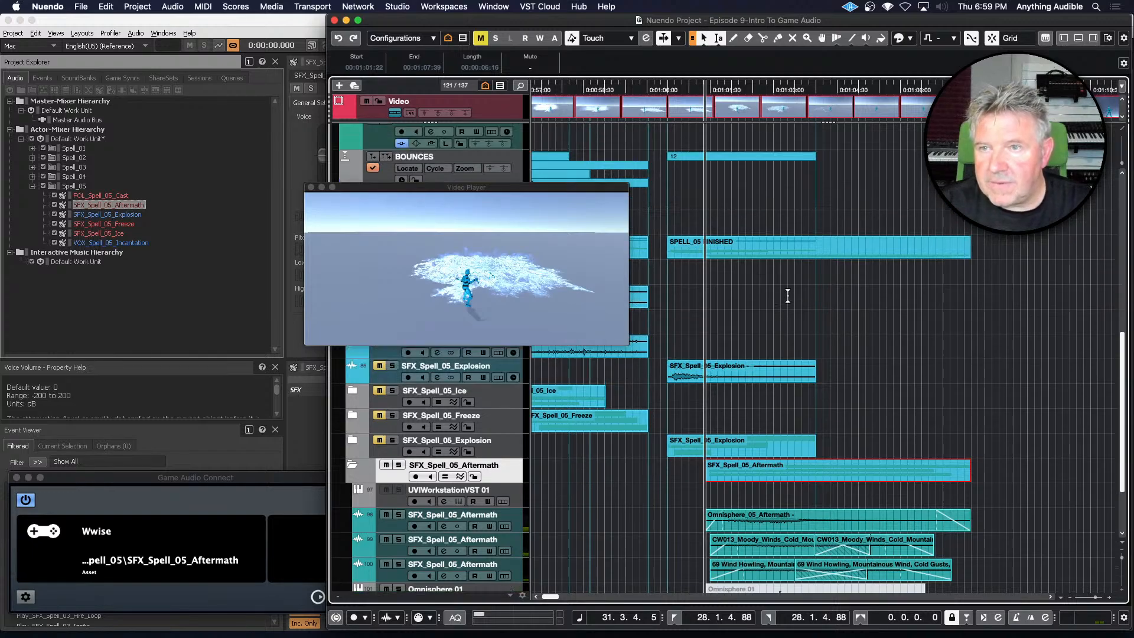
scroll(788, 296, "down", 1)
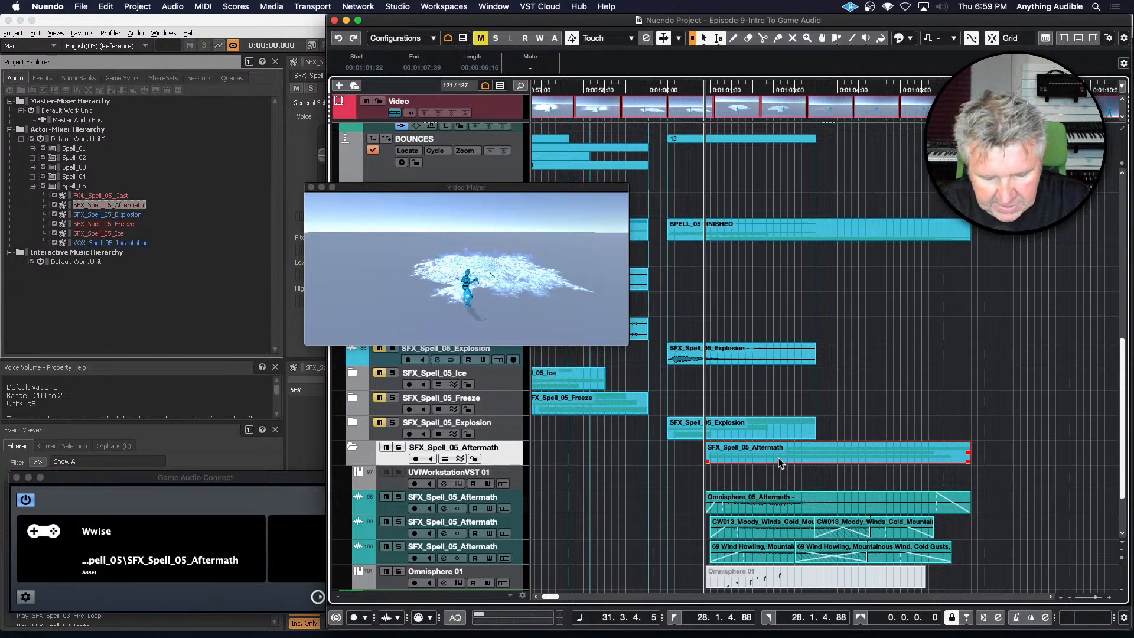
key("p")
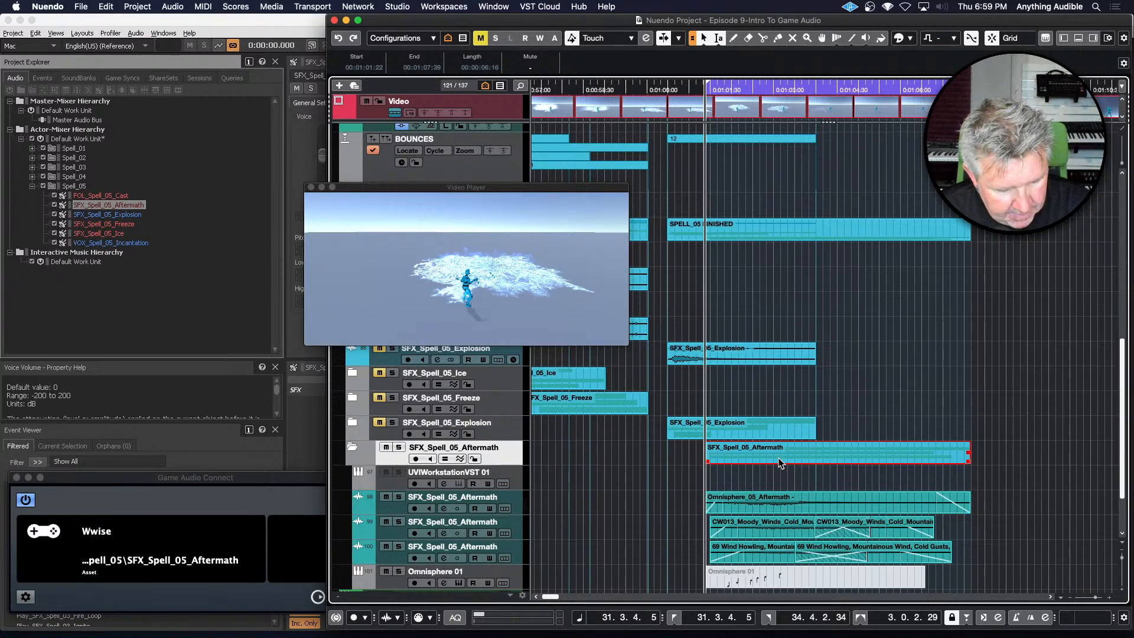
key("Insert")
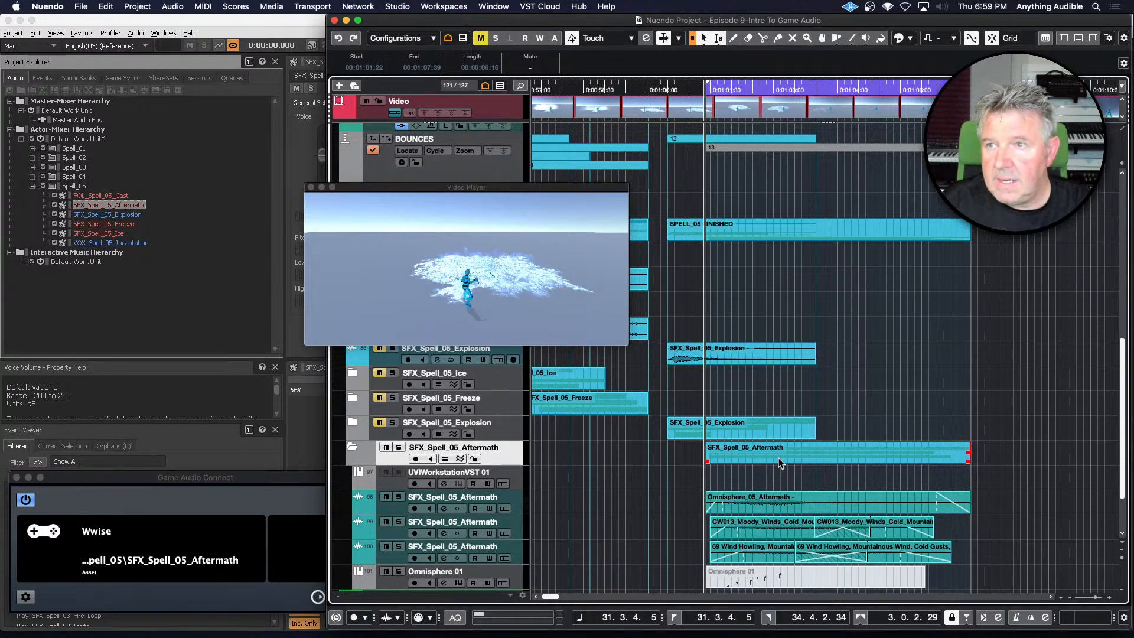
left_click(778, 145)
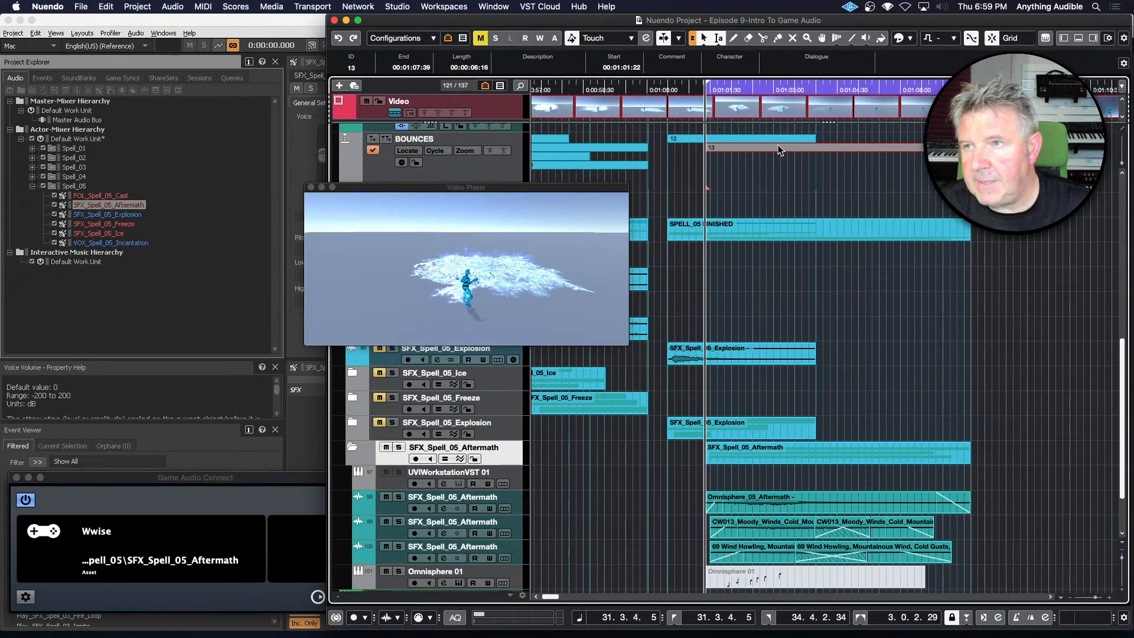
left_click(912, 39)
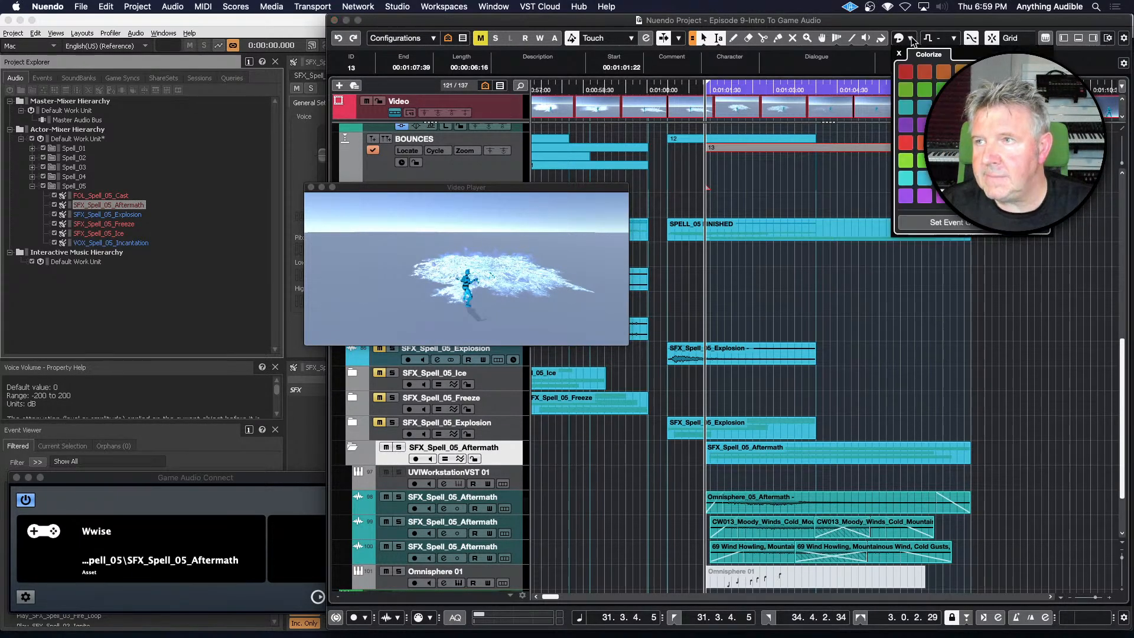
left_click(926, 178)
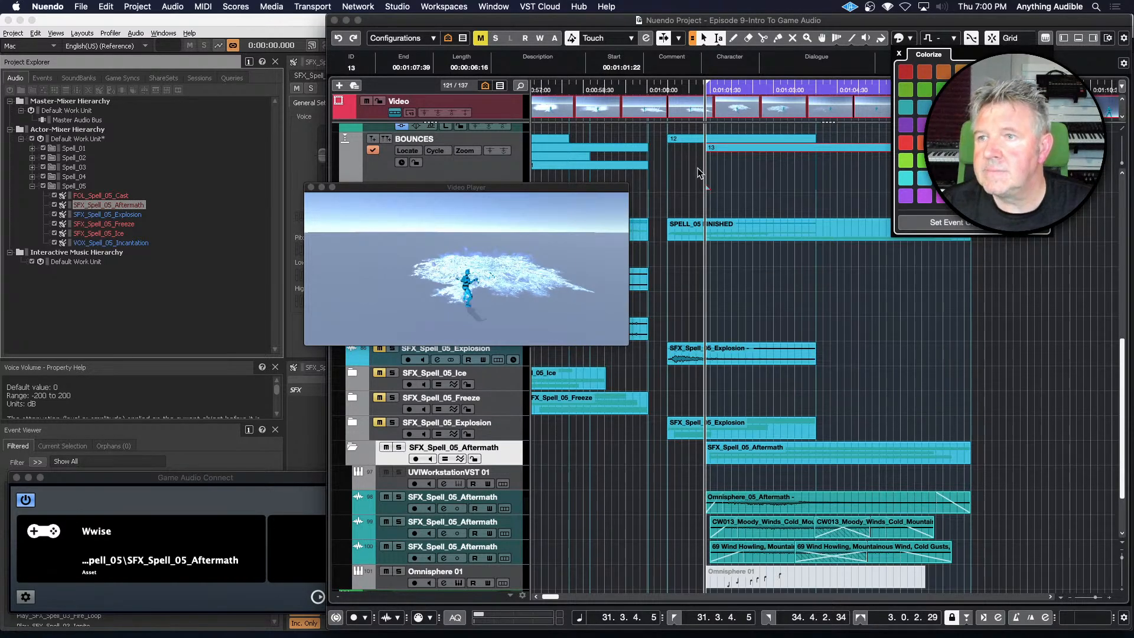
Compare the descriptions of cycle markers 12 and 13, and check how marker 13 is listed in Export Audio Mixdown
left_click(724, 148)
left_click(680, 140)
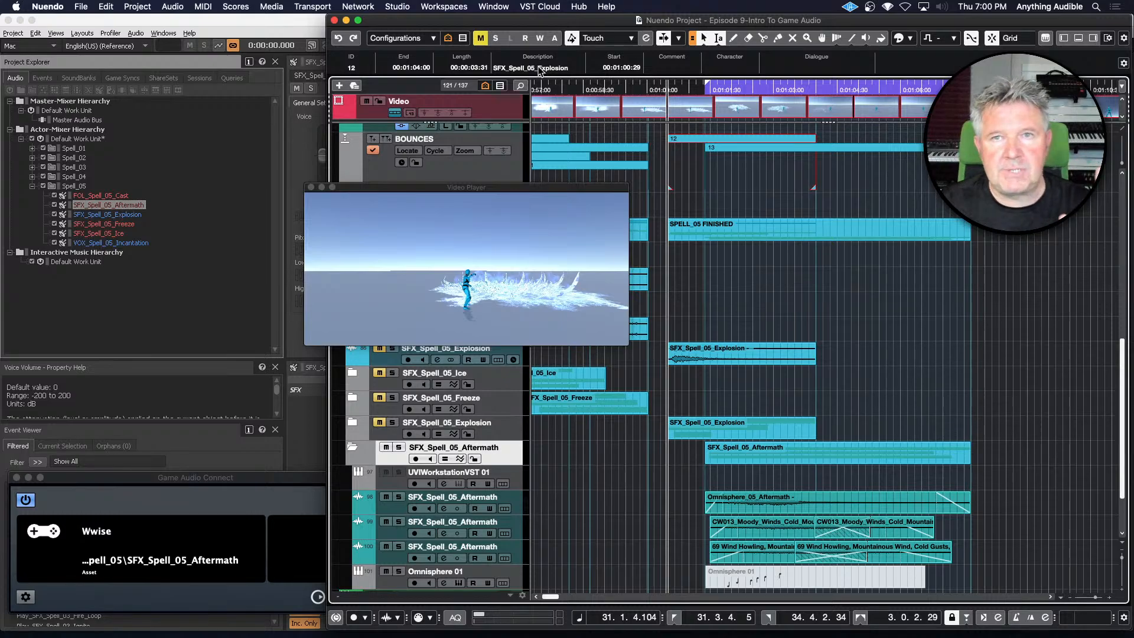
left_click(727, 152)
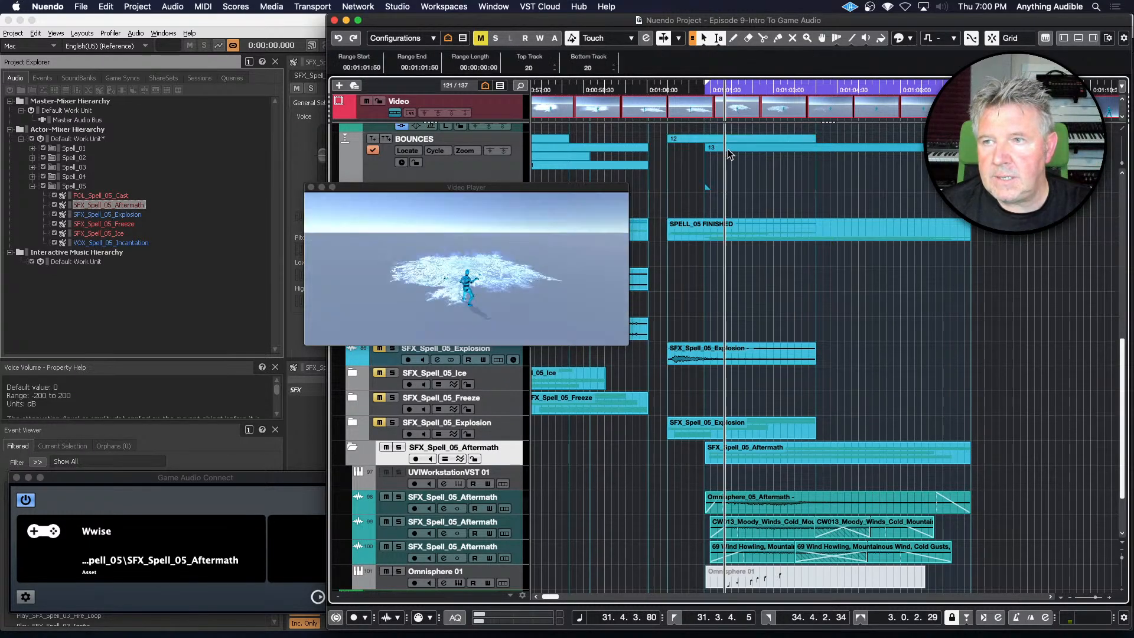
left_click(728, 149)
key("super+e")
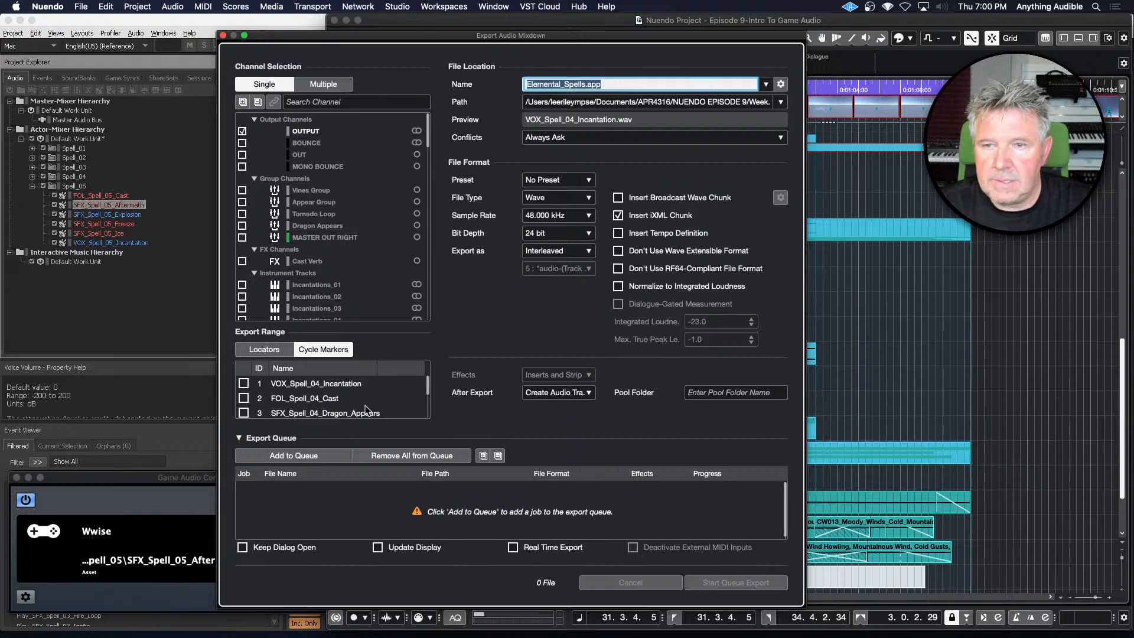
scroll(365, 405, "down", 5)
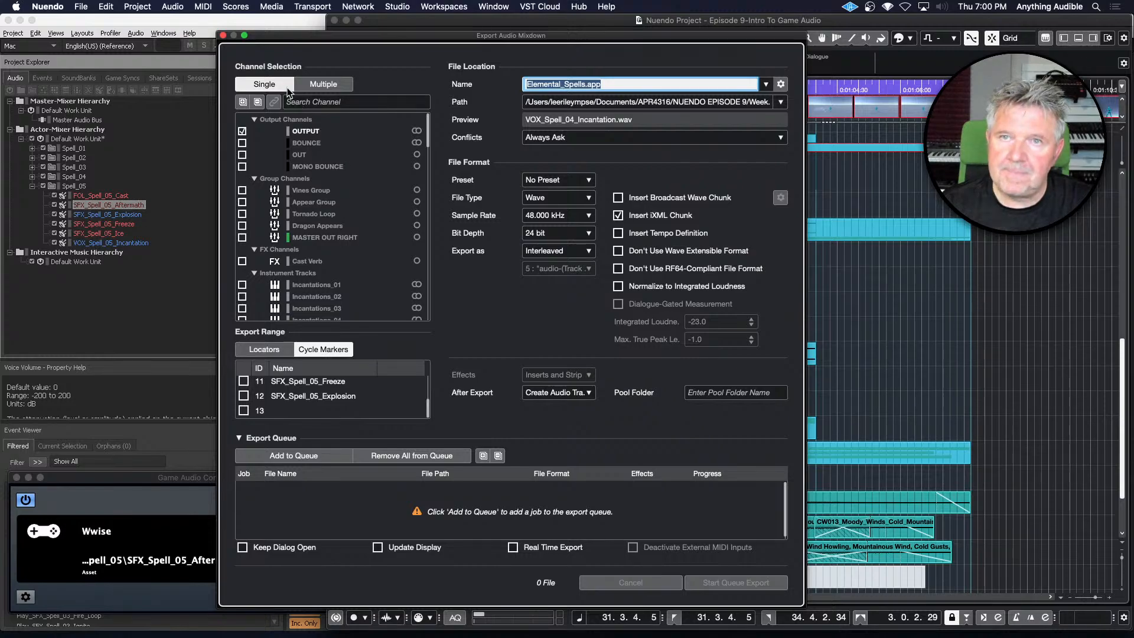
left_click(223, 36)
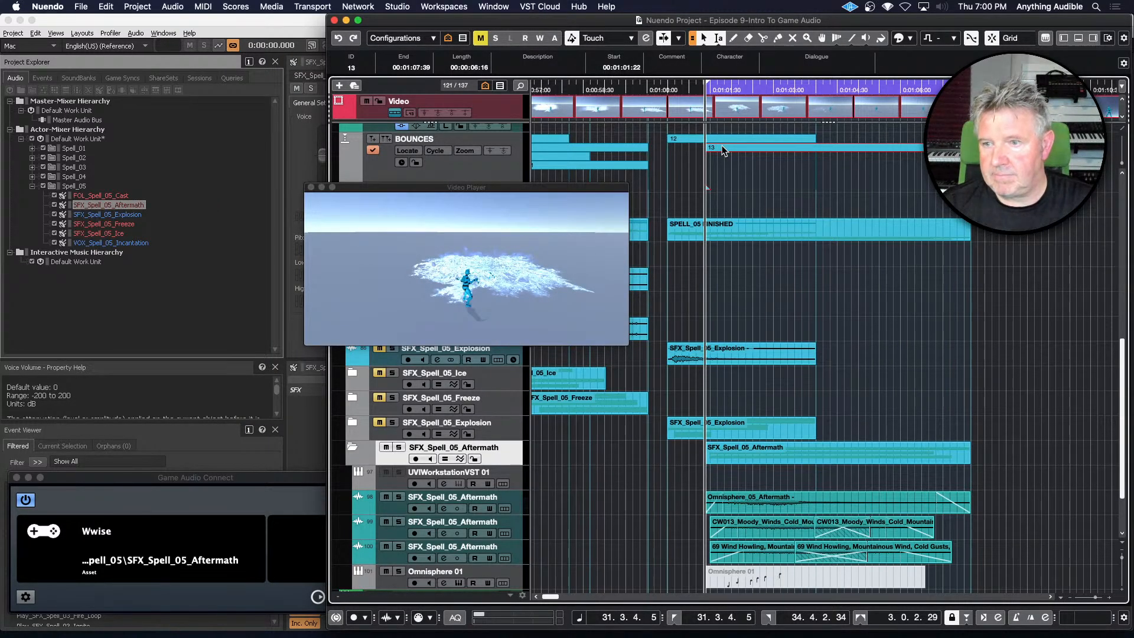
Copy the SFX_Spell_05_Aftermath folder track's name into the description of cycle marker 13
double_click(494, 447)
key("super+c")
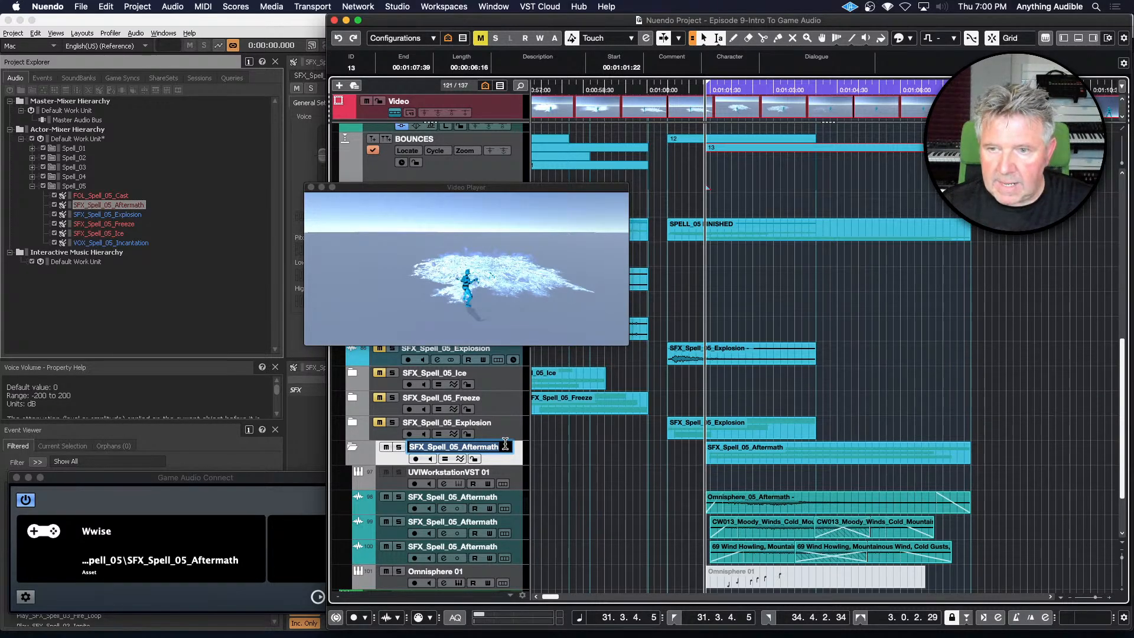
left_click(509, 68)
key("super+v")
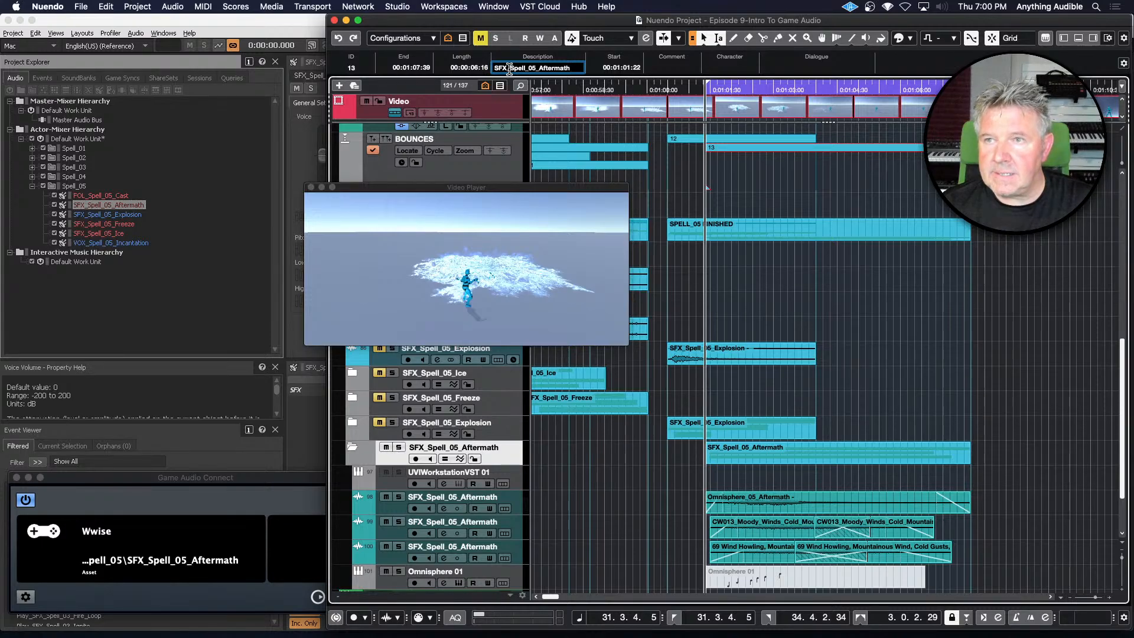
key("Return")
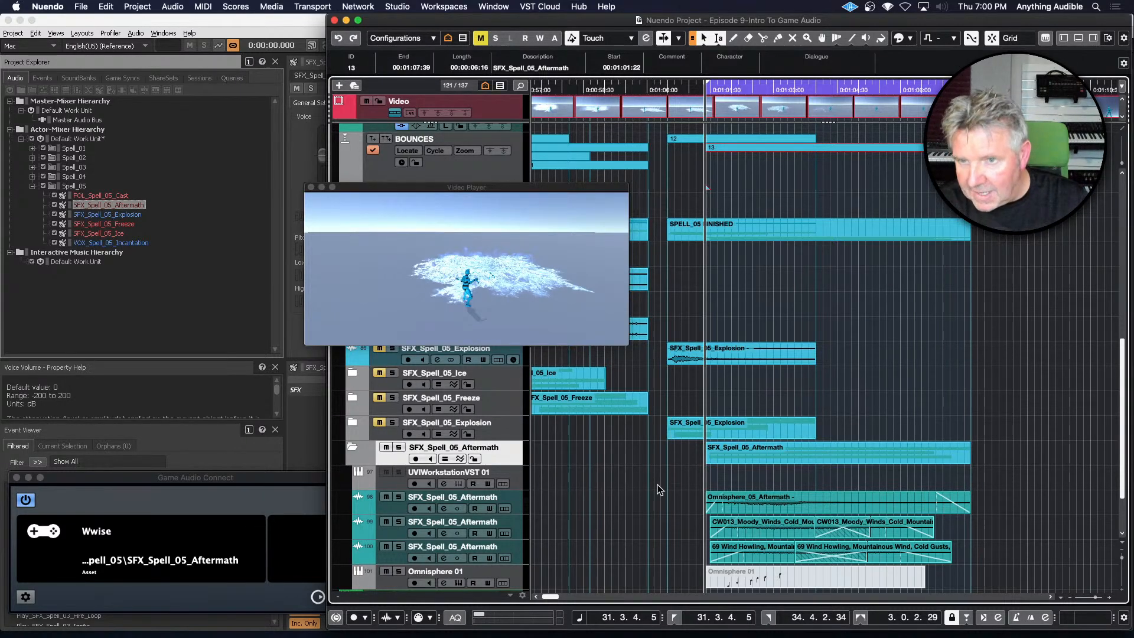
Queue the SFX_Spell_05_Aftermath cycle marker in Export Audio Mixdown and run the export, accepting the import with Copy File to Project Folder enabled
scroll(659, 489, "up", 3)
scroll(660, 490, "up", 3)
scroll(657, 484, "down", 6)
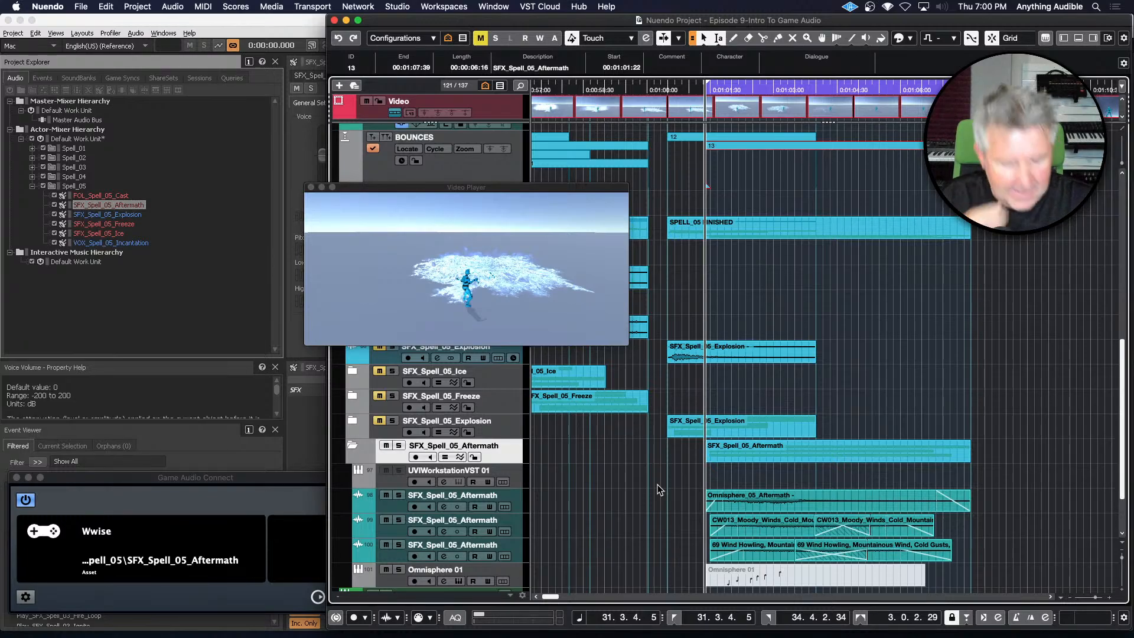
key("super+shift+e")
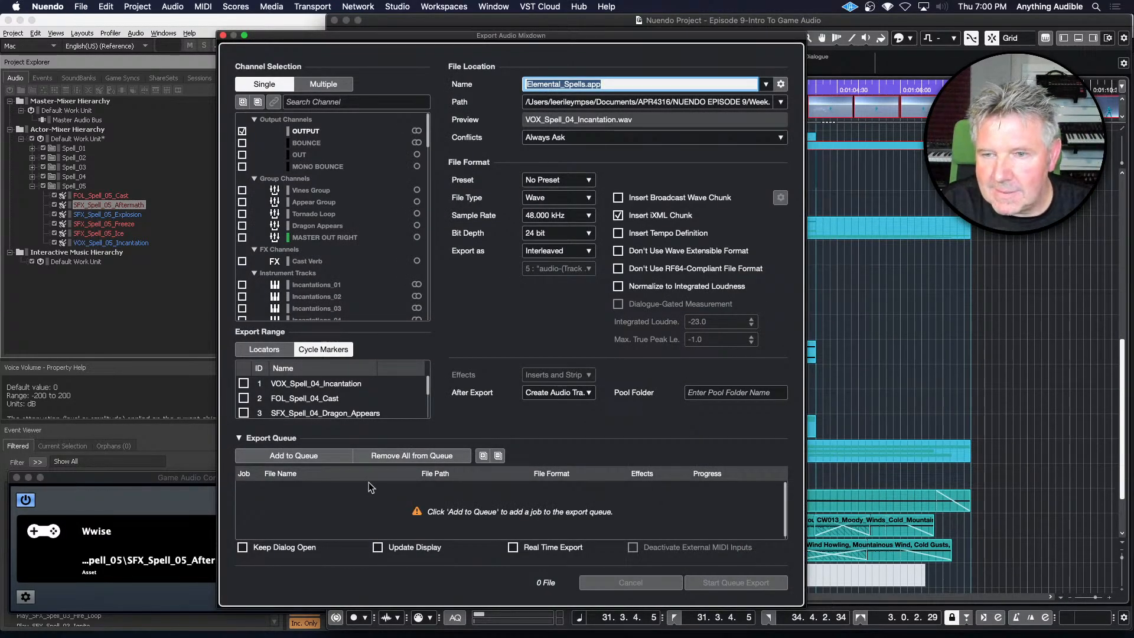
scroll(412, 407, "down", 5)
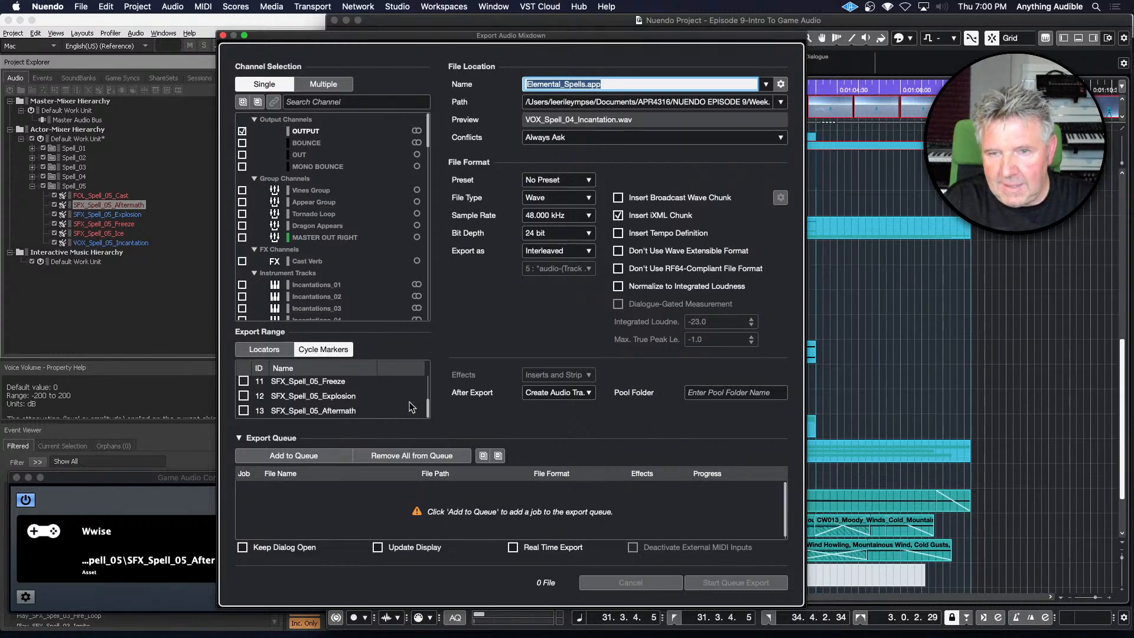
left_click(243, 410)
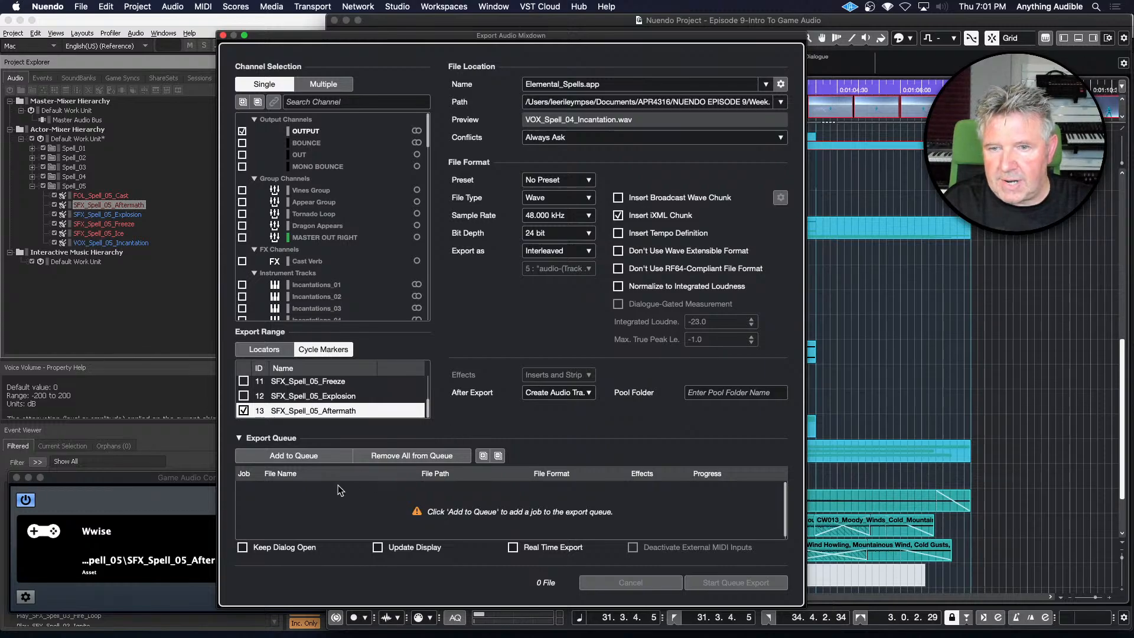
left_click(318, 455)
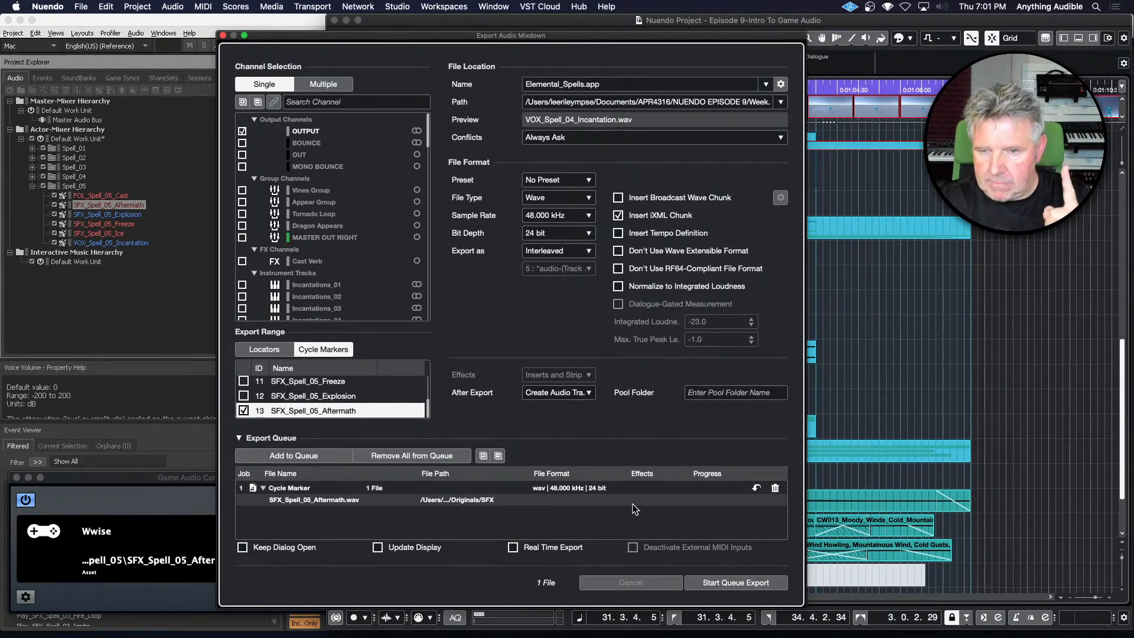
left_click(719, 584)
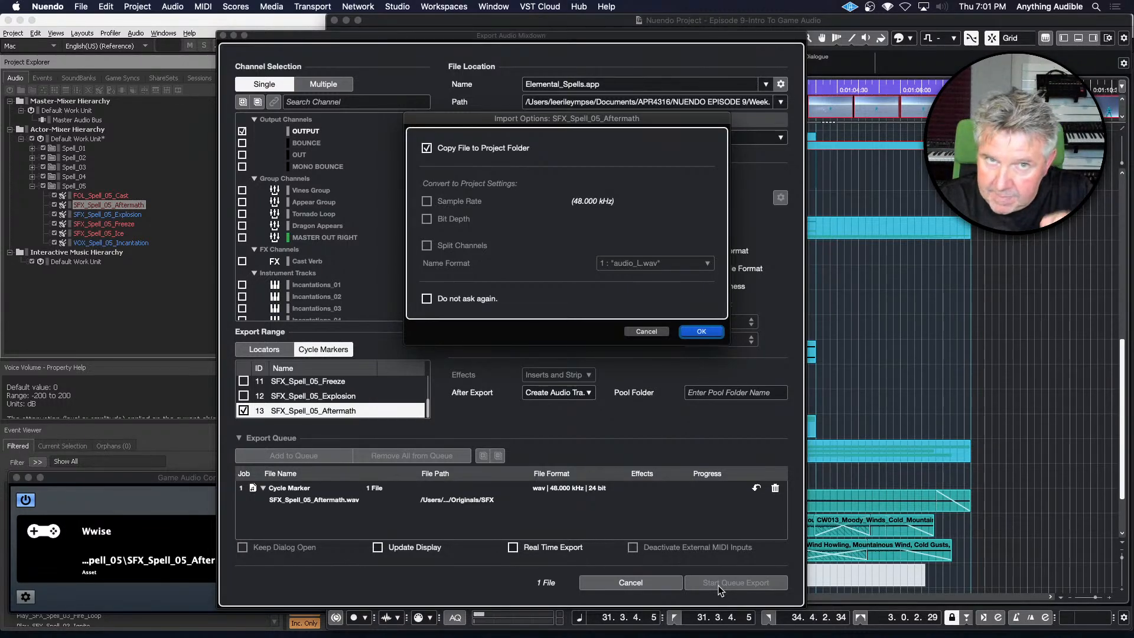
left_click(690, 330)
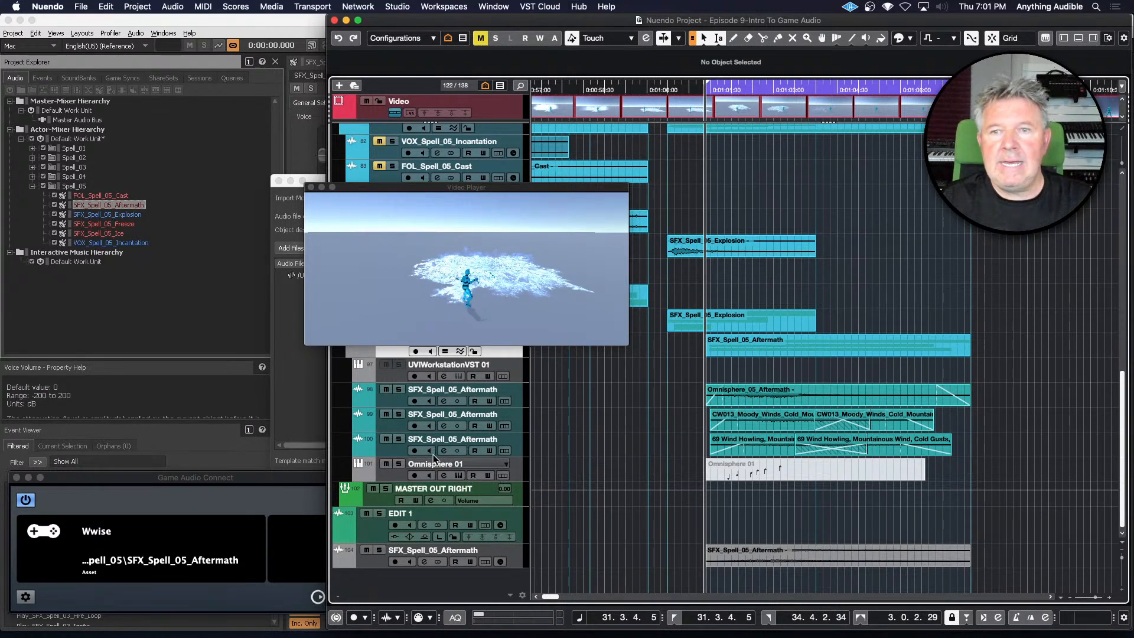
Switch to Wwise, import SFX_Spell_05_Aftermath.wav with Replace for the existing original, and select the SFX_Spell_05_Aftermath sound under Spell_05
left_click(308, 378)
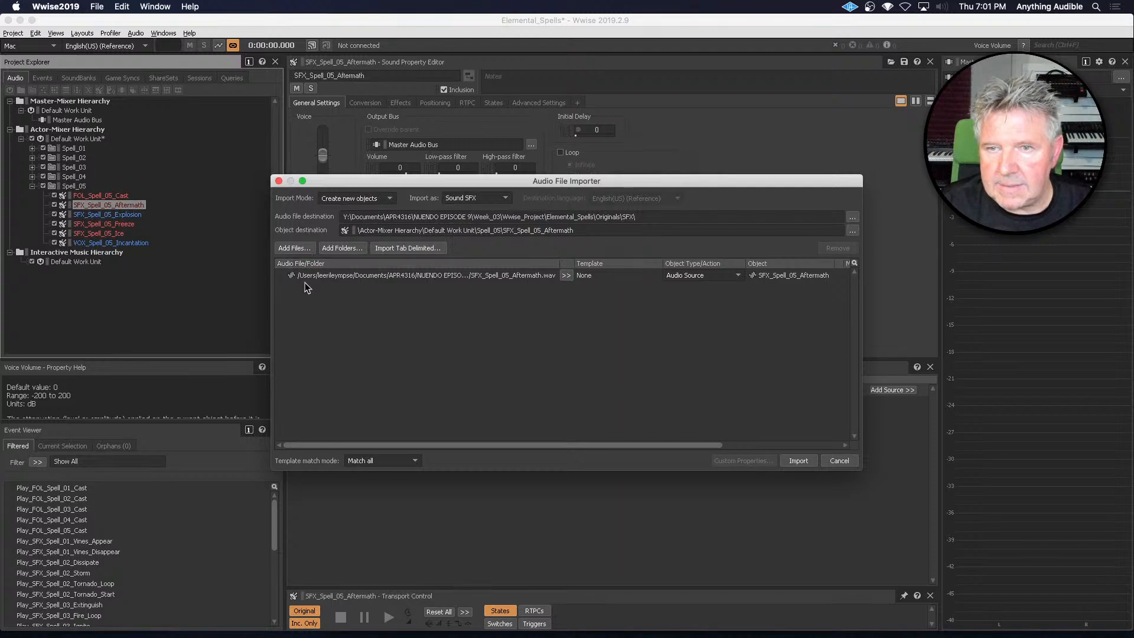
left_click(801, 460)
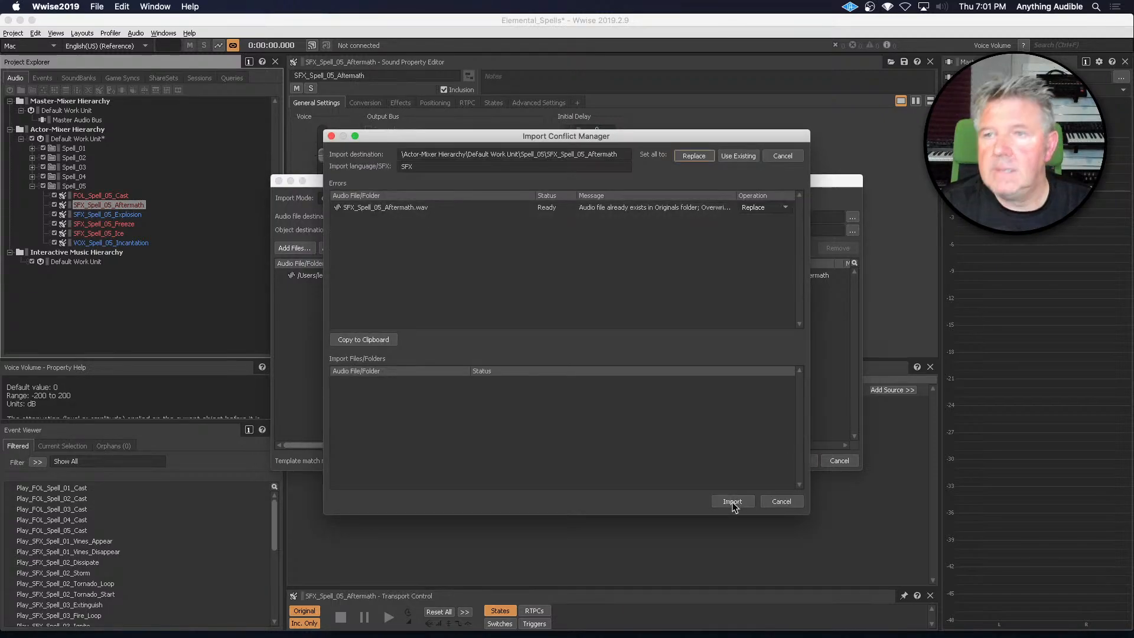
left_click(732, 502)
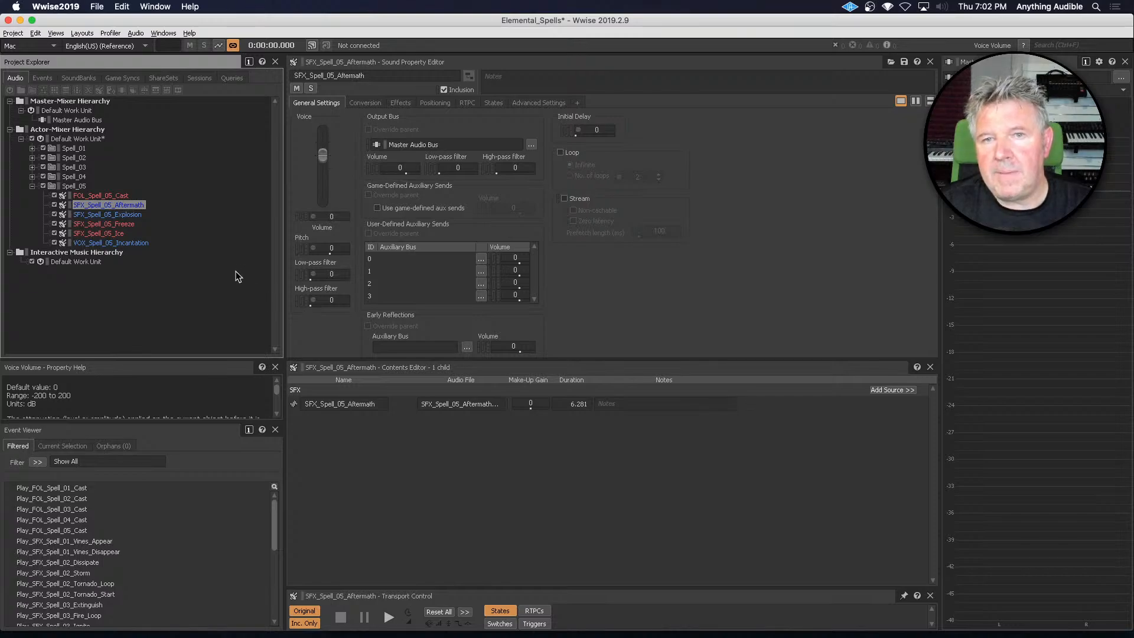
left_click(117, 197)
left_click(117, 206)
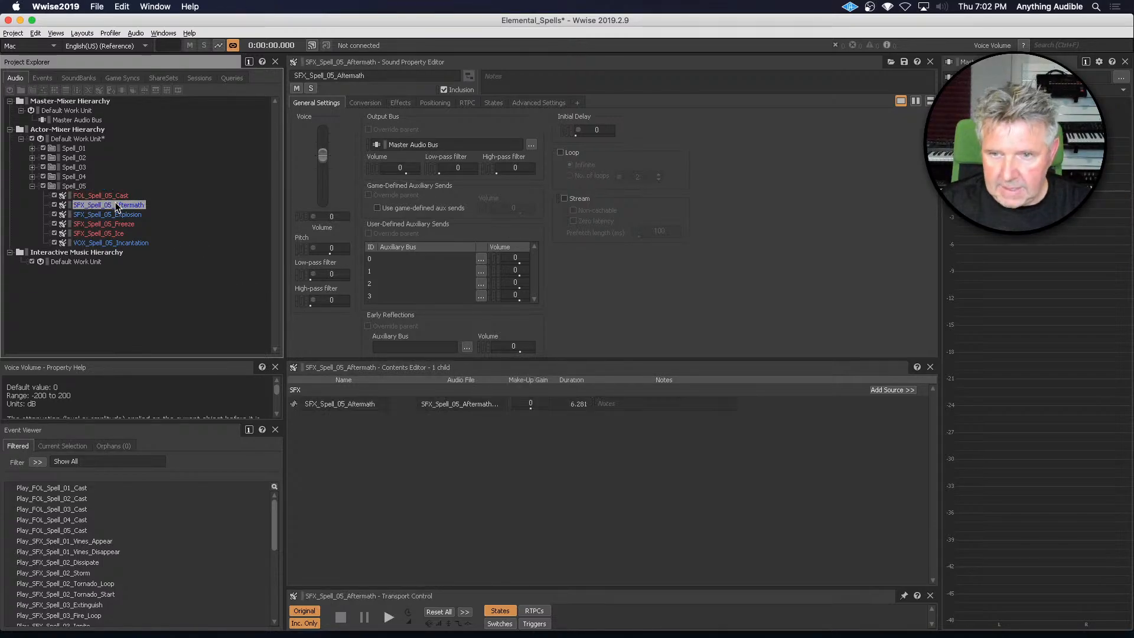
Open the SFX_Spell_05_Aftermath source in the Source Editor, audition its playback, and close the editor
double_click(294, 404)
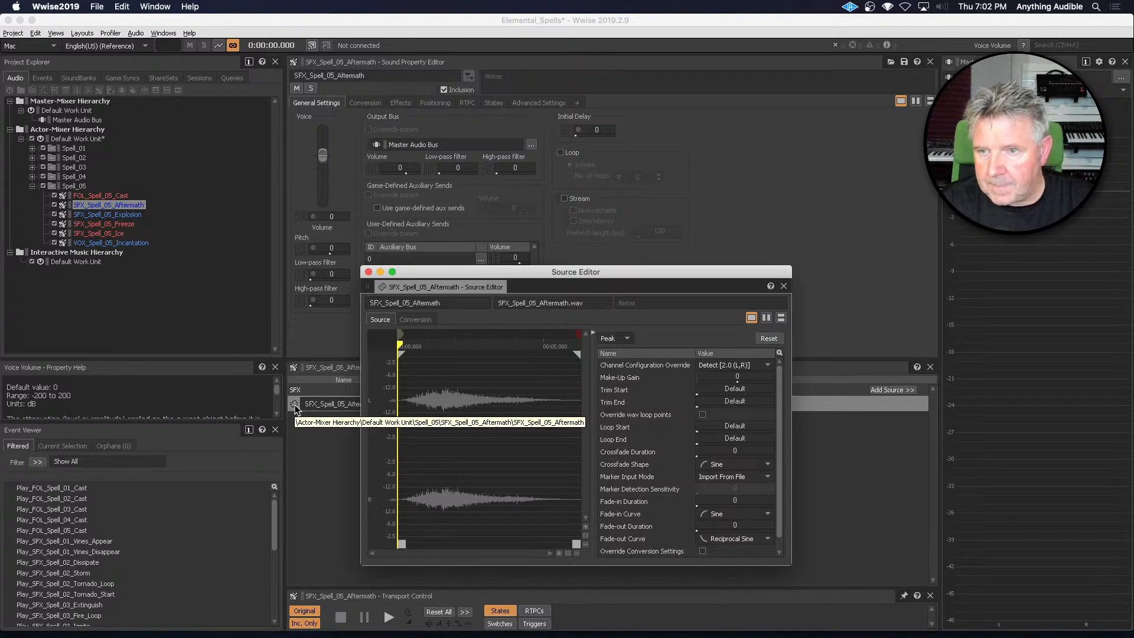
key("space")
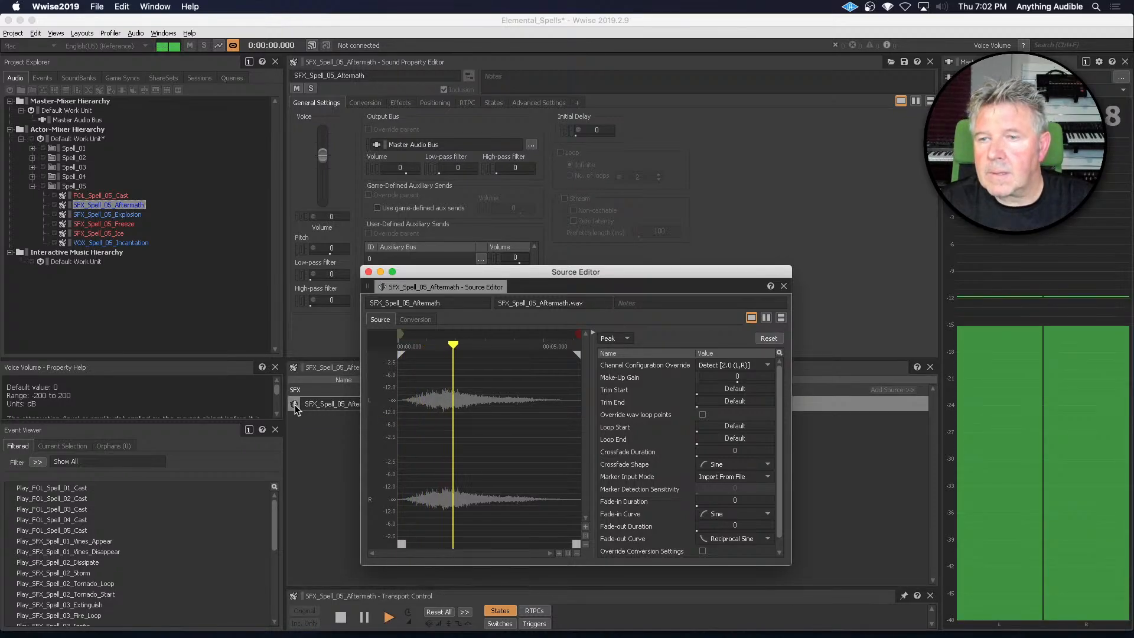
key("space")
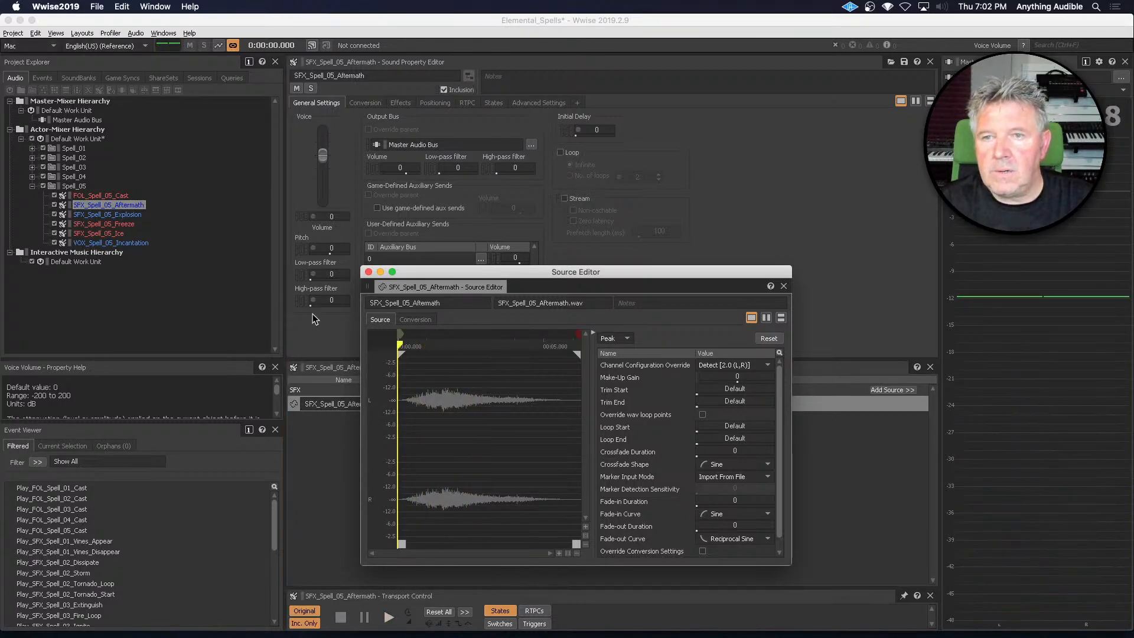
left_click(369, 272)
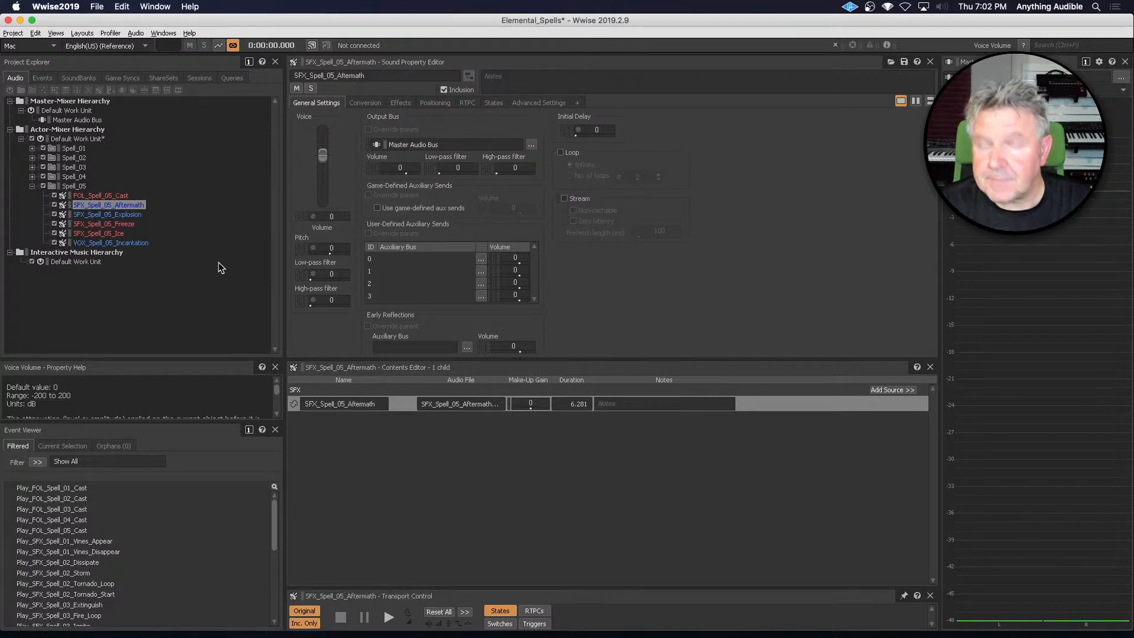
Switch to Nuendo, close the Video Player, then mute and collapse the SFX_Spell_05_Aftermath folder track
key("super+Tab")
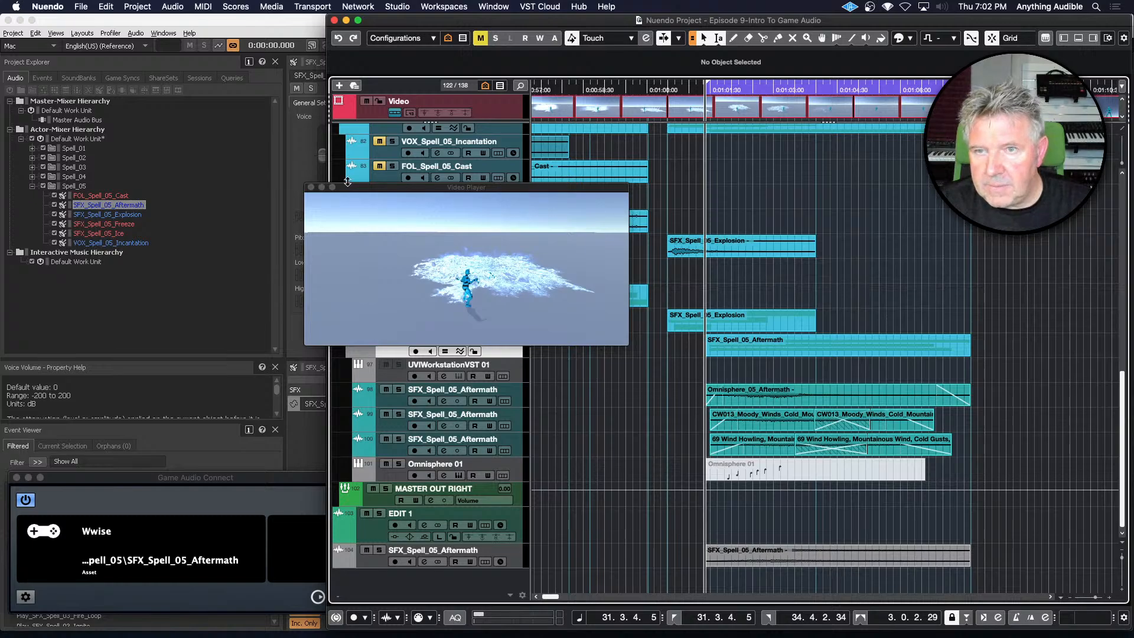
left_click(310, 187)
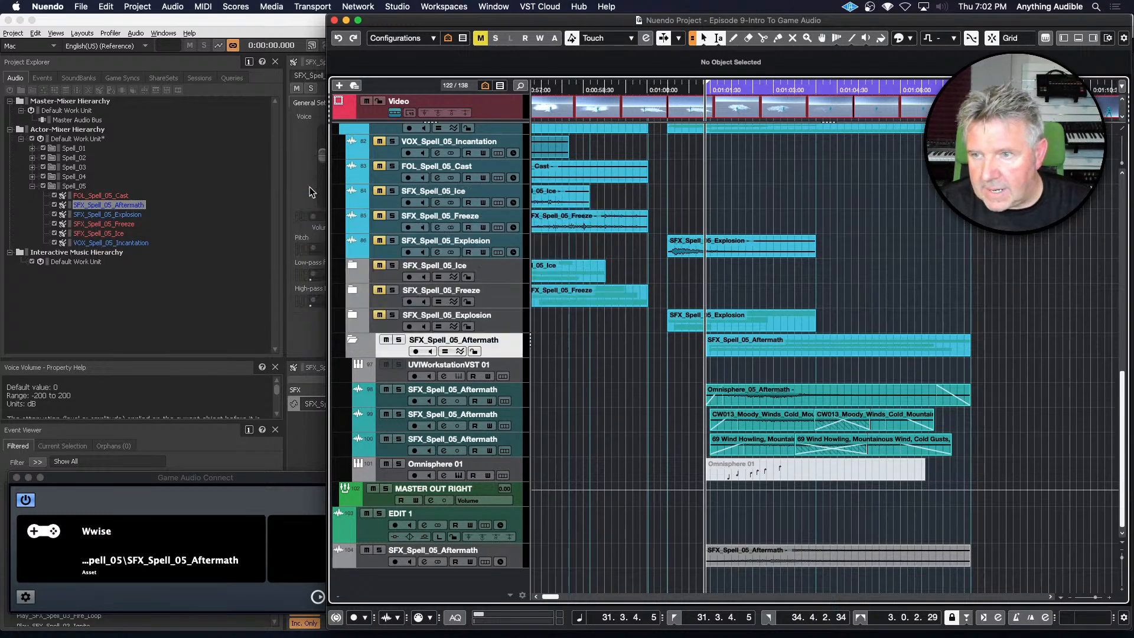
left_click(387, 341)
left_click(352, 341)
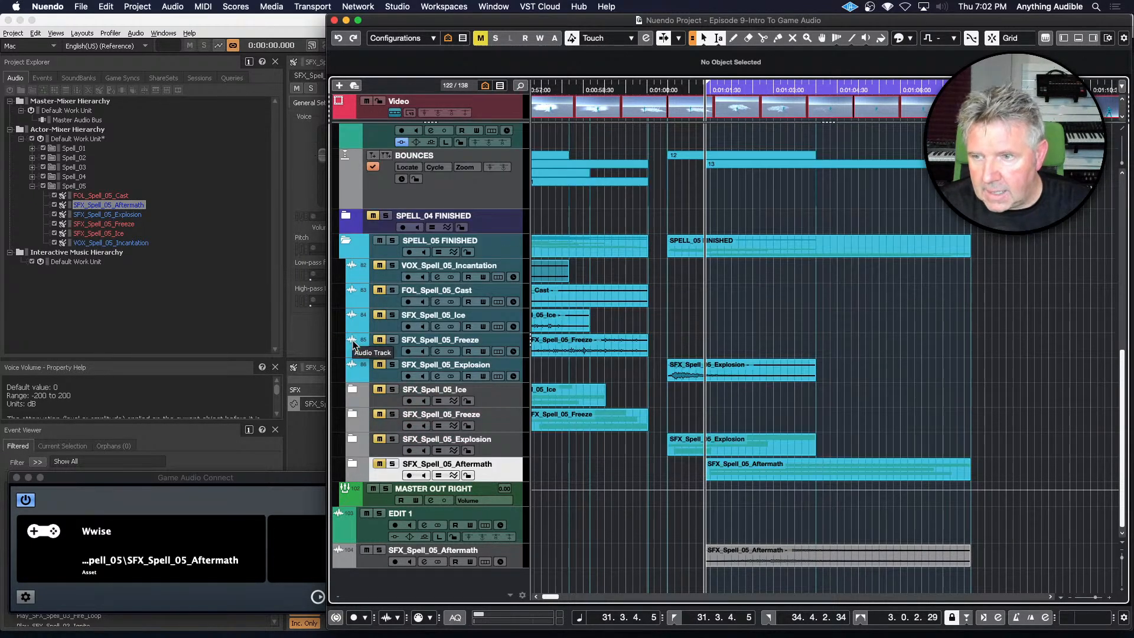
Move the bounced SFX_Spell_05_Aftermath audio track directly below the SFX_Spell_05_Explosion audio track and colour it the same light blue
left_click(379, 563)
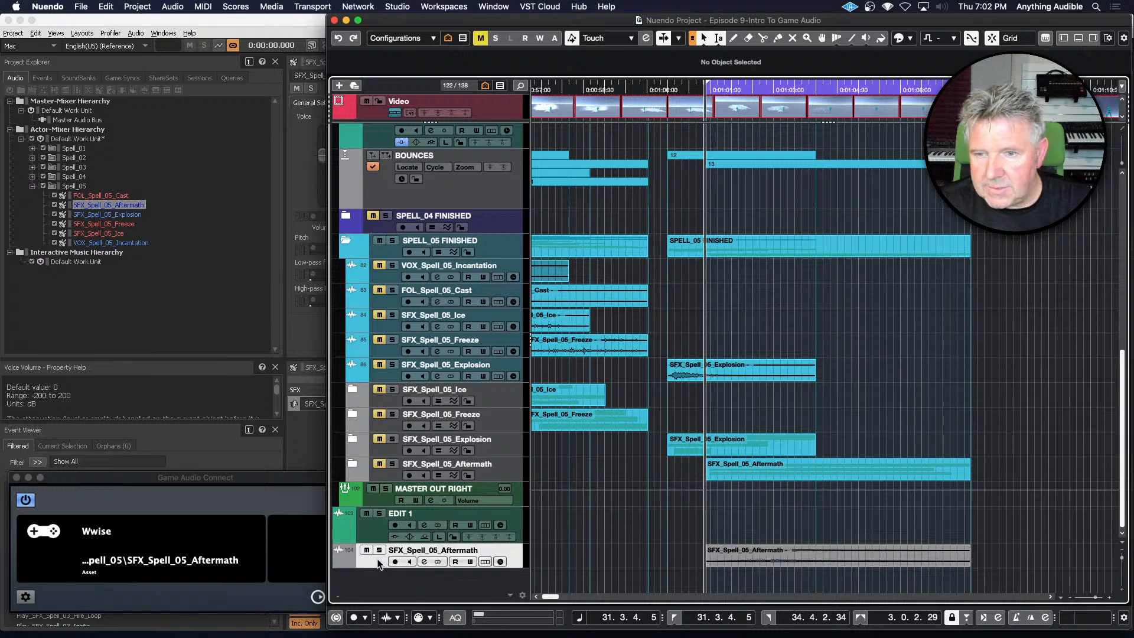
left_click_drag(378, 563, 385, 395)
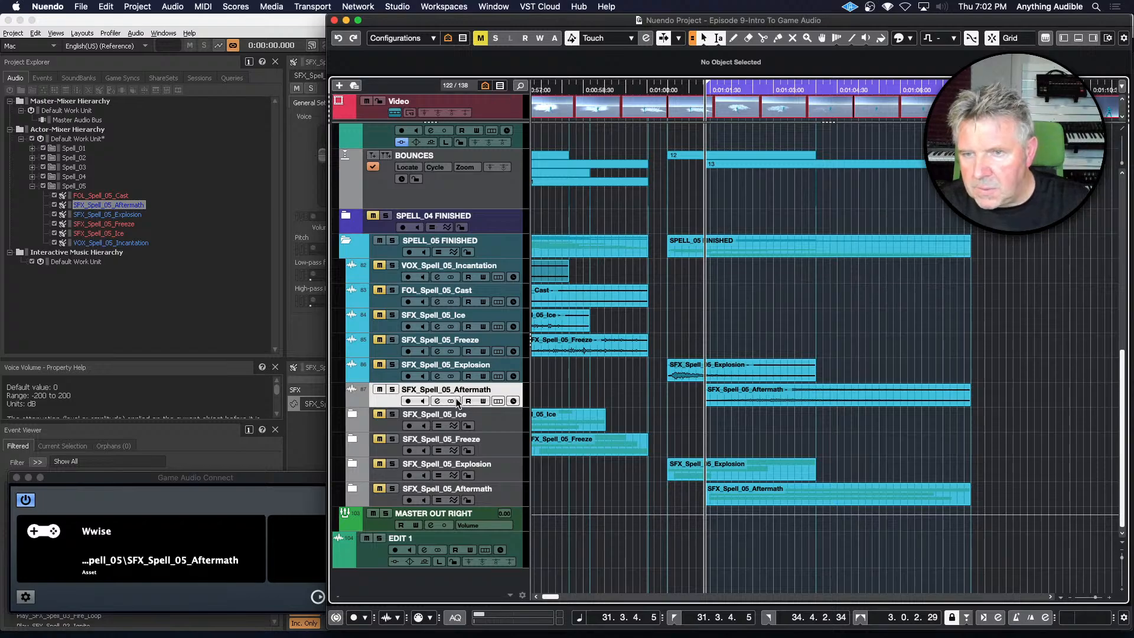
left_click(363, 400)
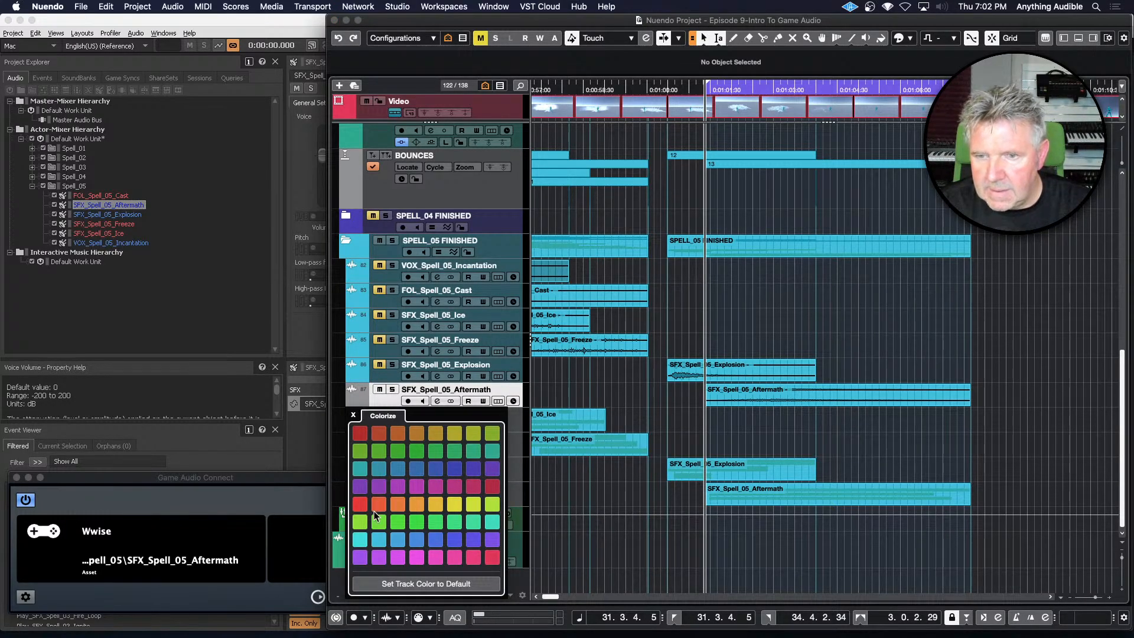
left_click(379, 539)
left_click(616, 386)
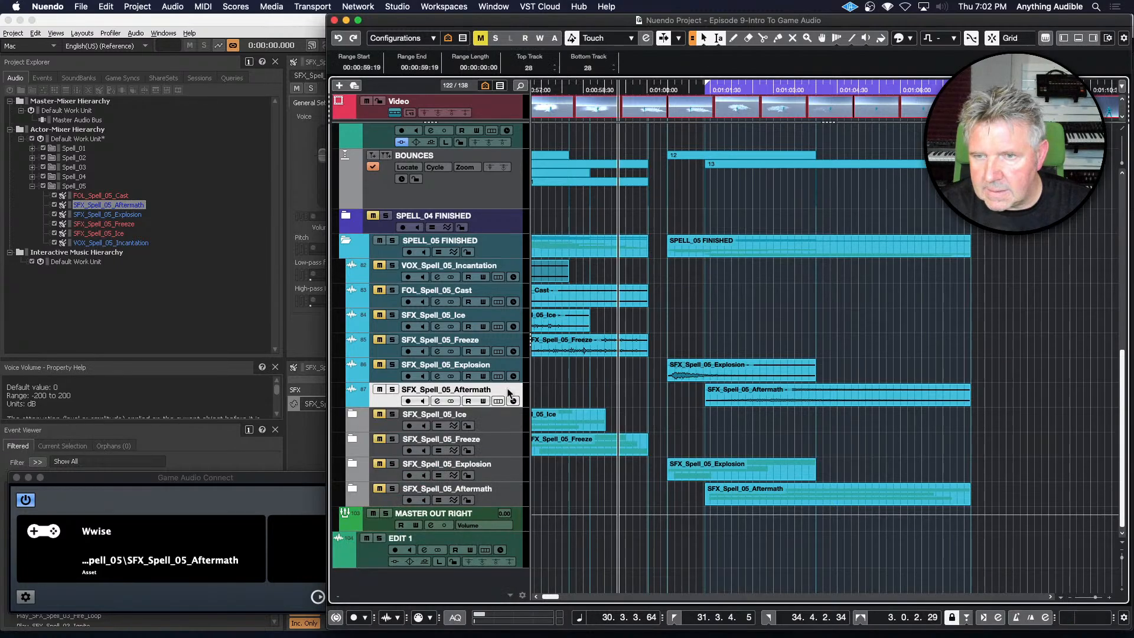
Play back the bounced SFX_Spell_05_Aftermath event, then mute its audio track
left_click(726, 401)
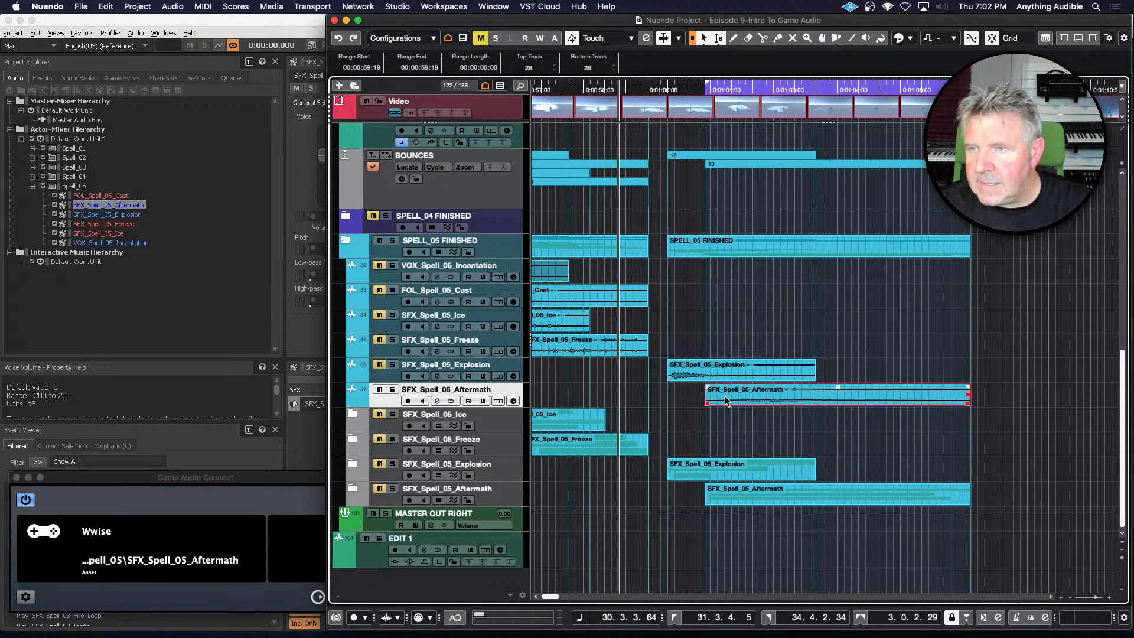
key("space")
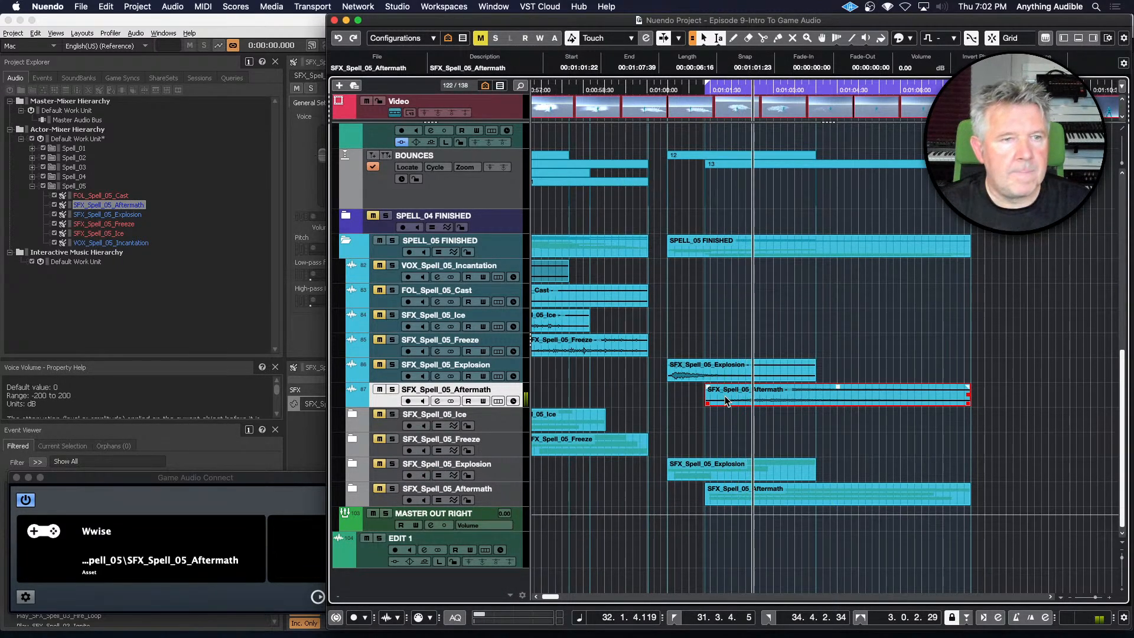
key("space")
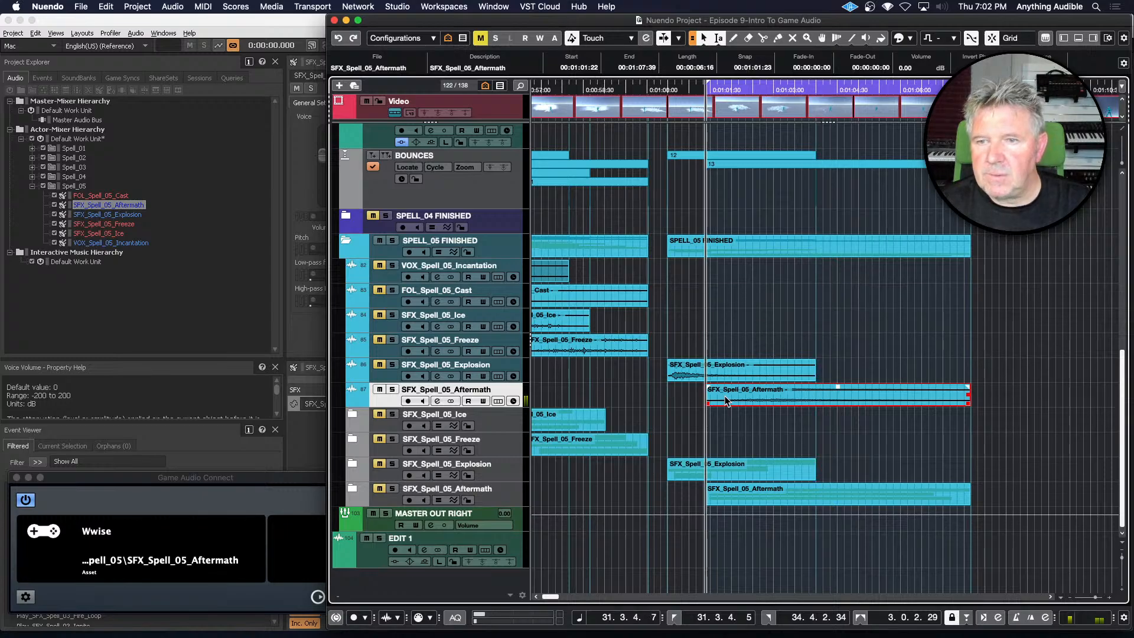
left_click(380, 391)
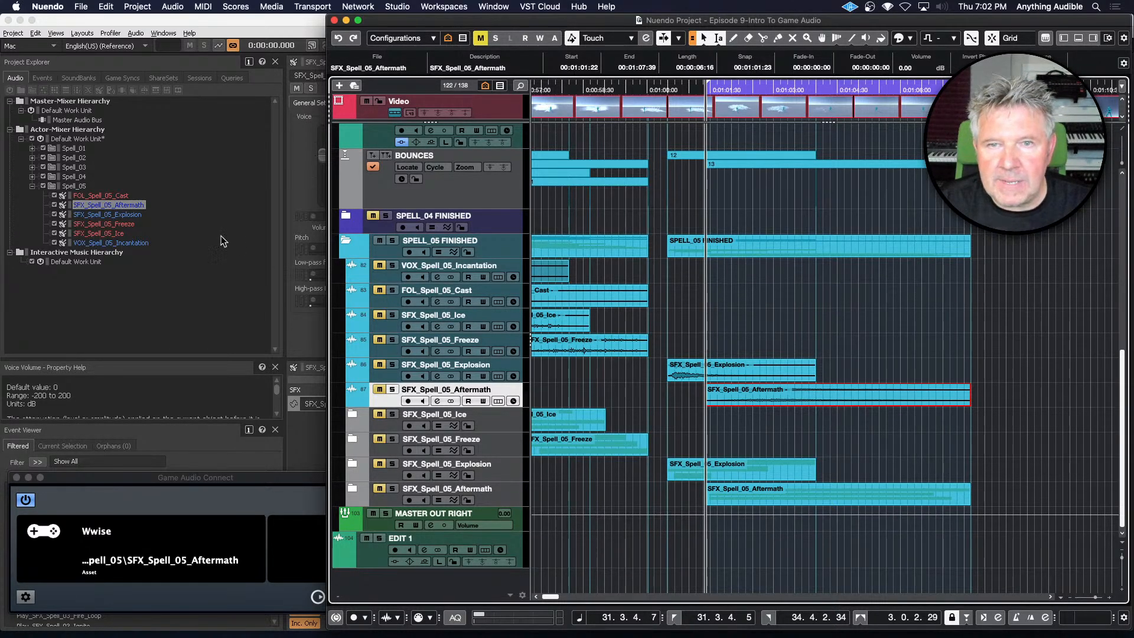
Switch to Wwise, select the FOL_Spell_05_Cast sound under Spell_05, and return to Nuendo
left_click(116, 200)
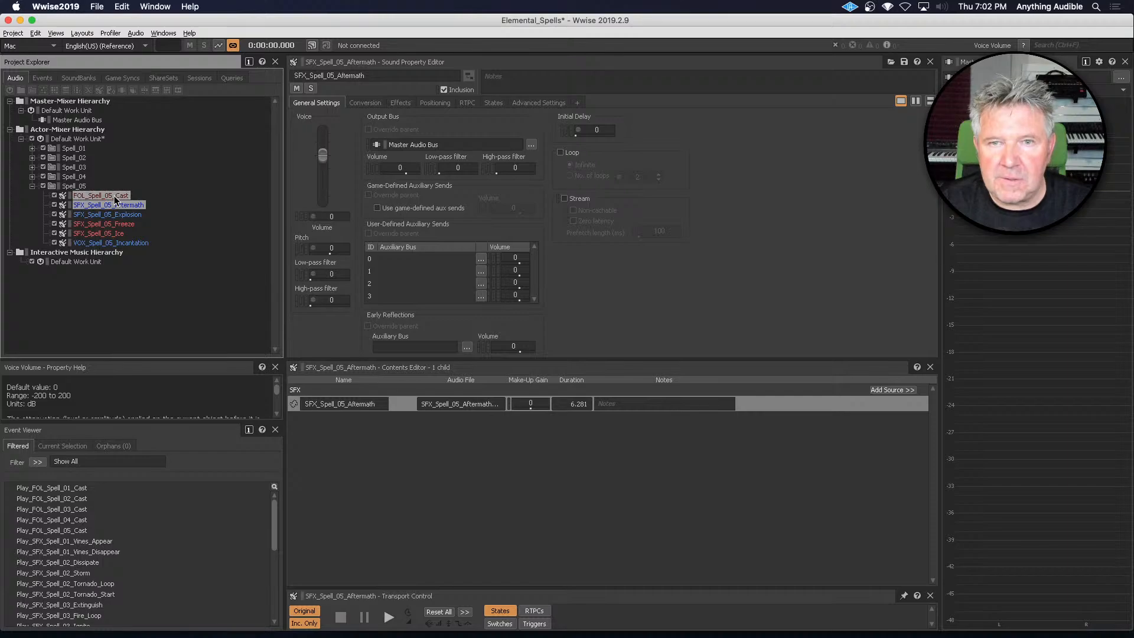
left_click(115, 197)
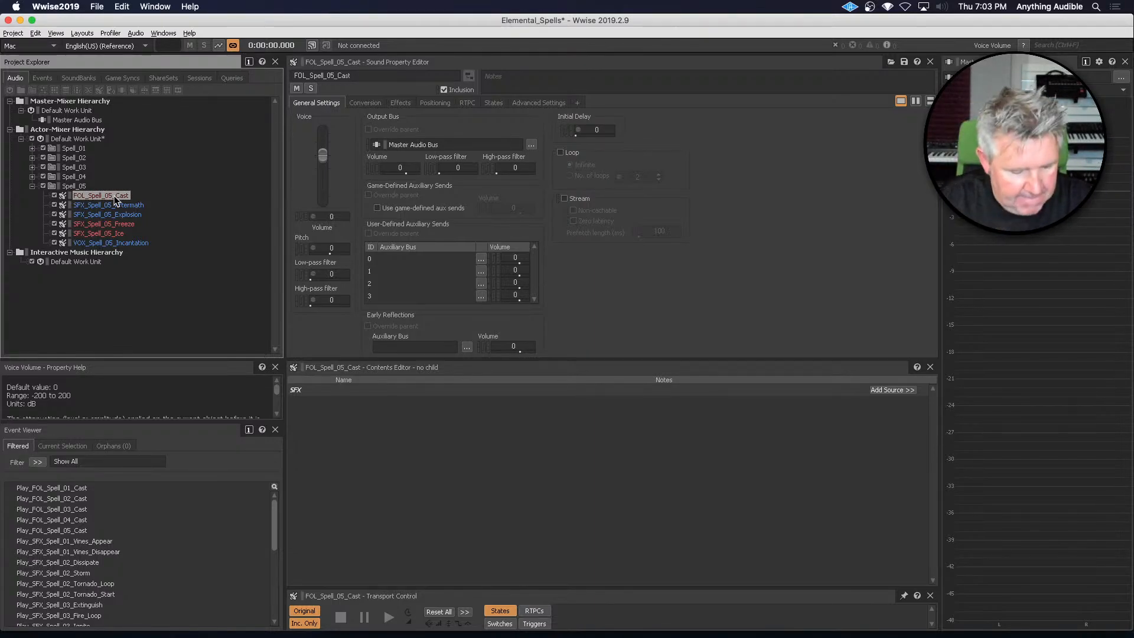
key("super+Tab")
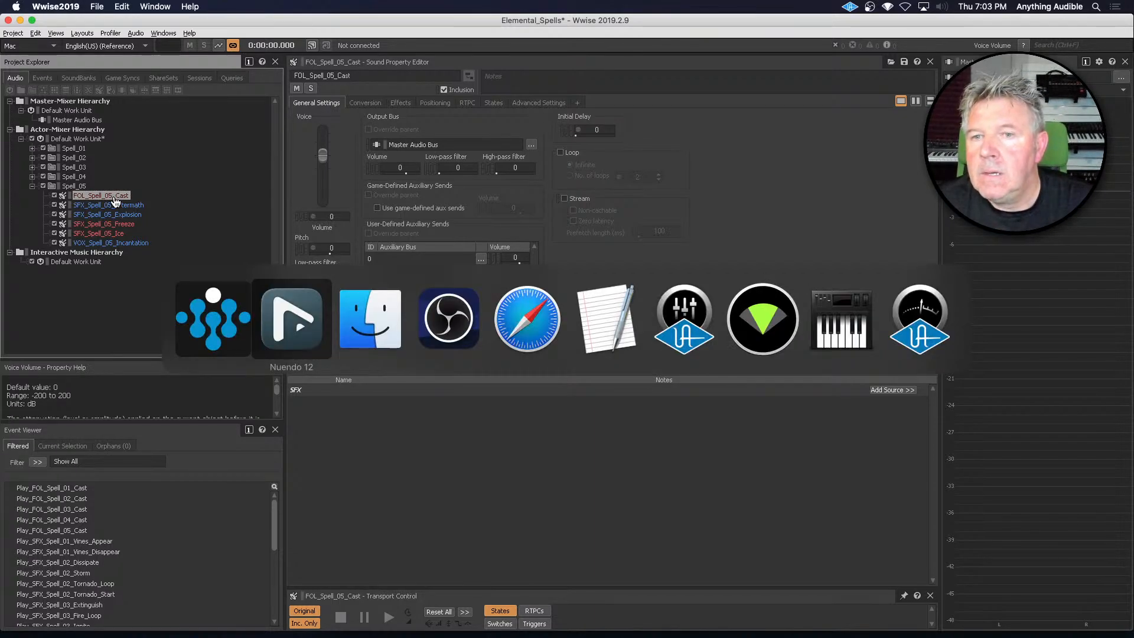
Select the FOL_Spell_05_Cast audio event and show the Video Player, moved down clear of its track
scroll(600, 394, "up", 3)
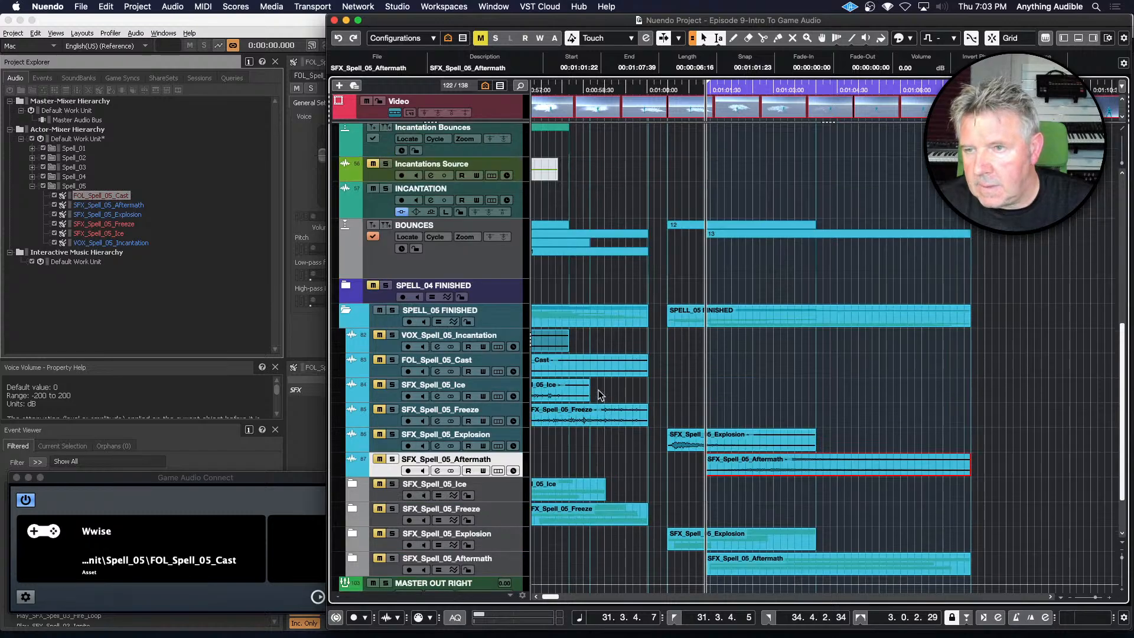
scroll(599, 392, "left", 5)
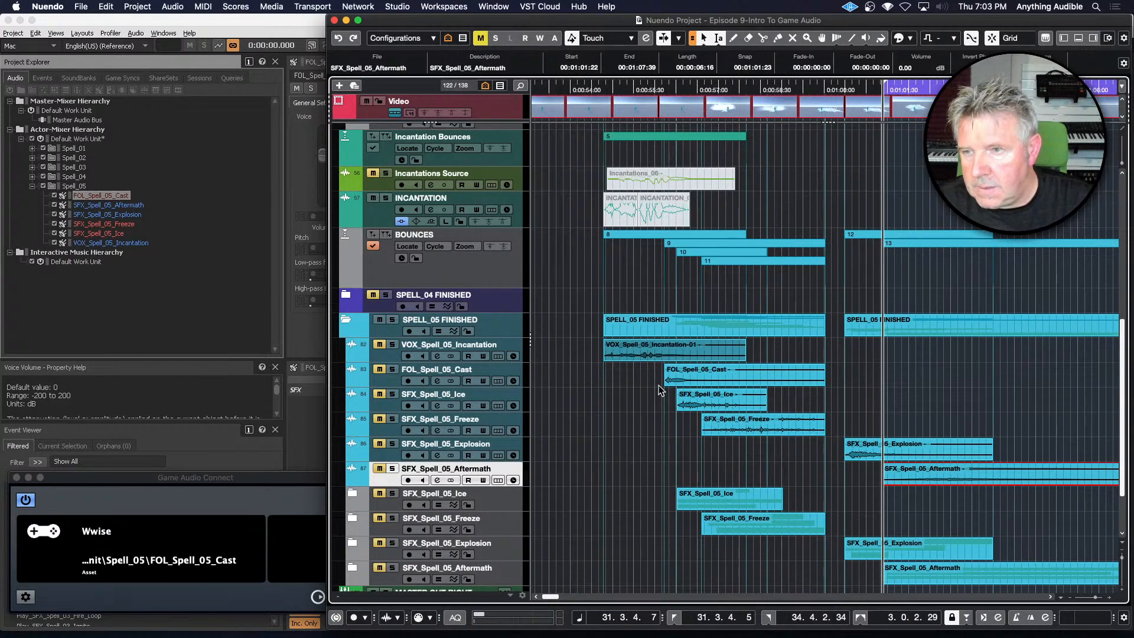
left_click(678, 381)
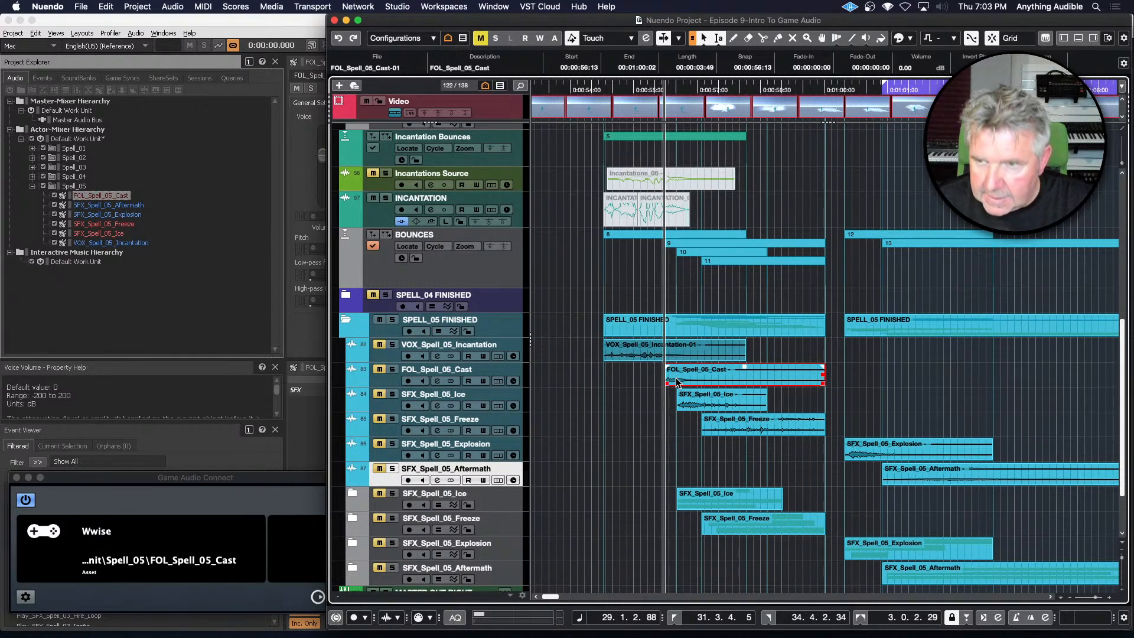
key("F8")
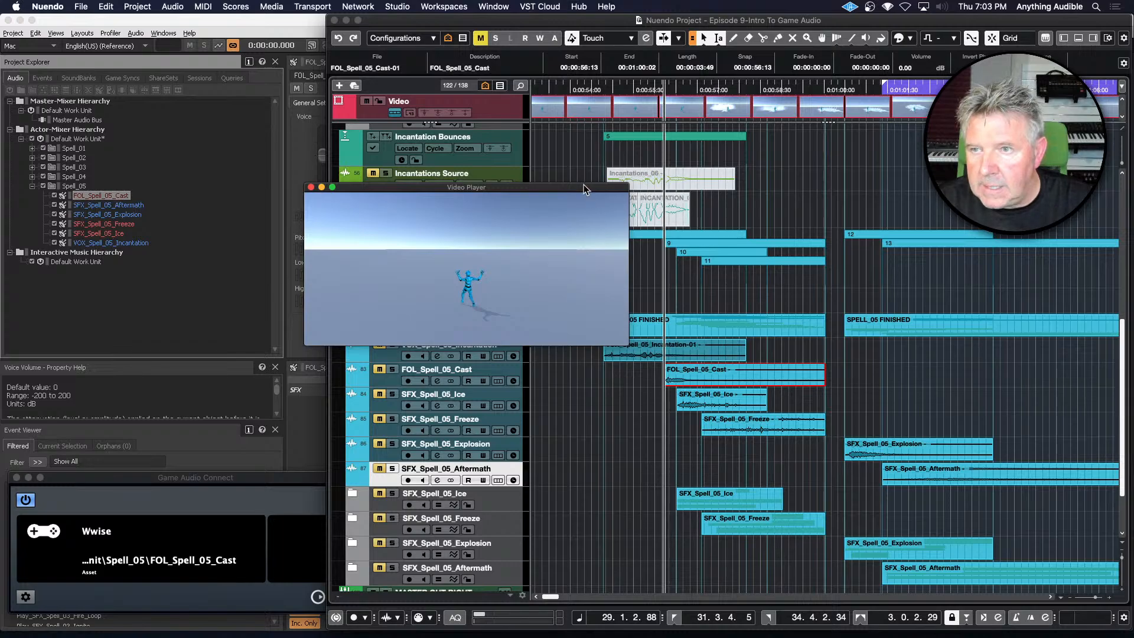
left_click_drag(583, 188, 566, 430)
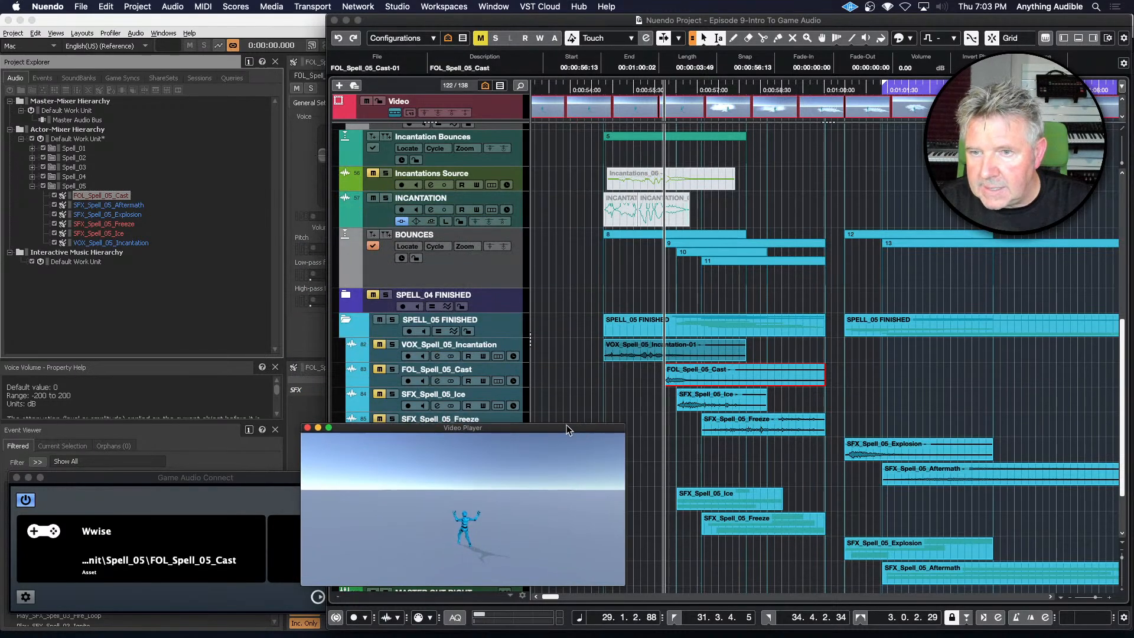
Unmute the FOL_Spell_05_Cast audio track and audition its event repeatedly against the video
left_click(378, 371)
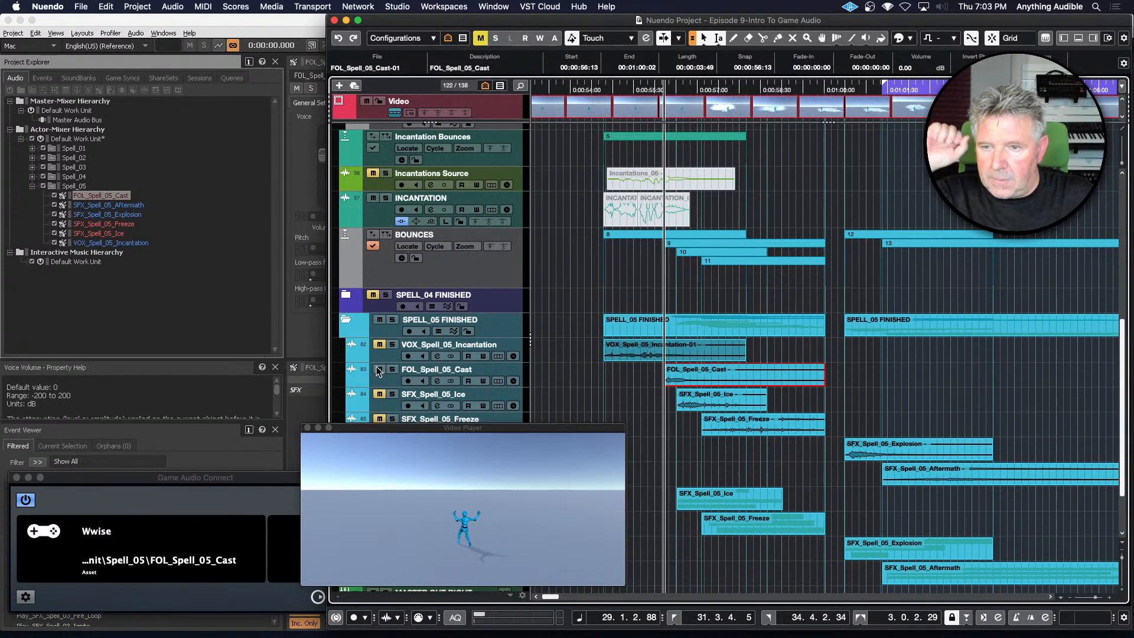
key("space")
key("space")
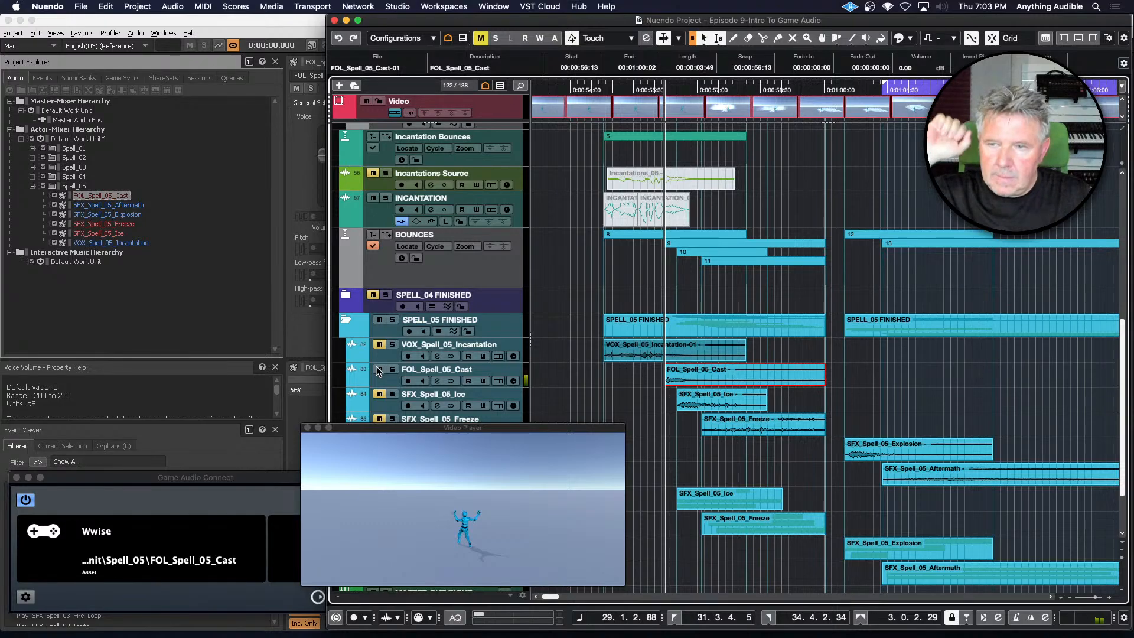
key("space")
key("space")
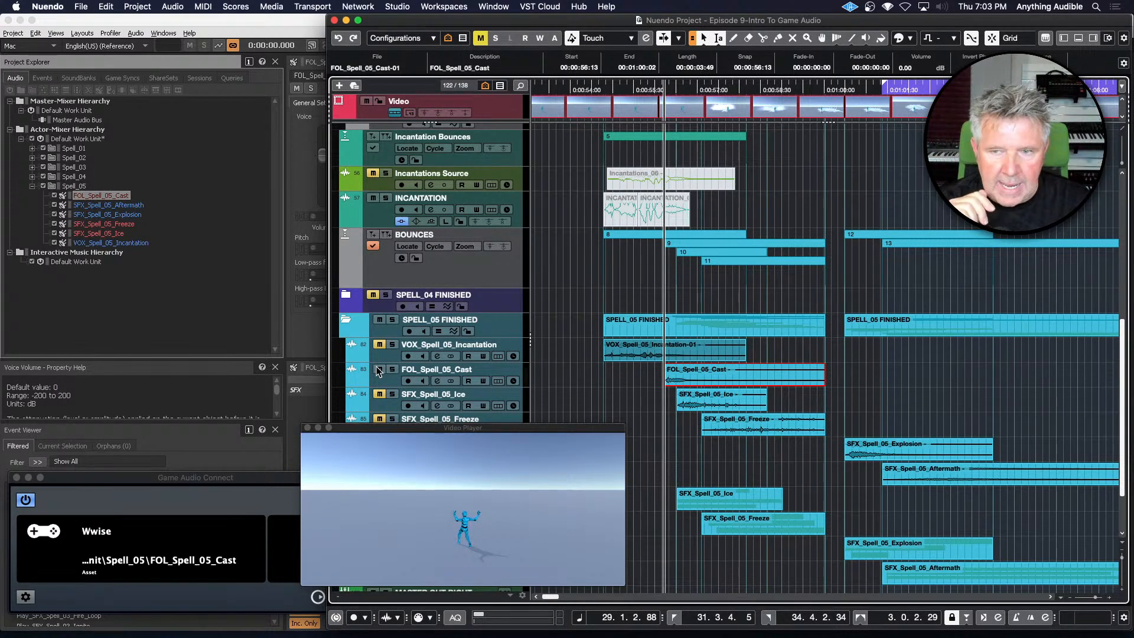
key("space")
key("space")
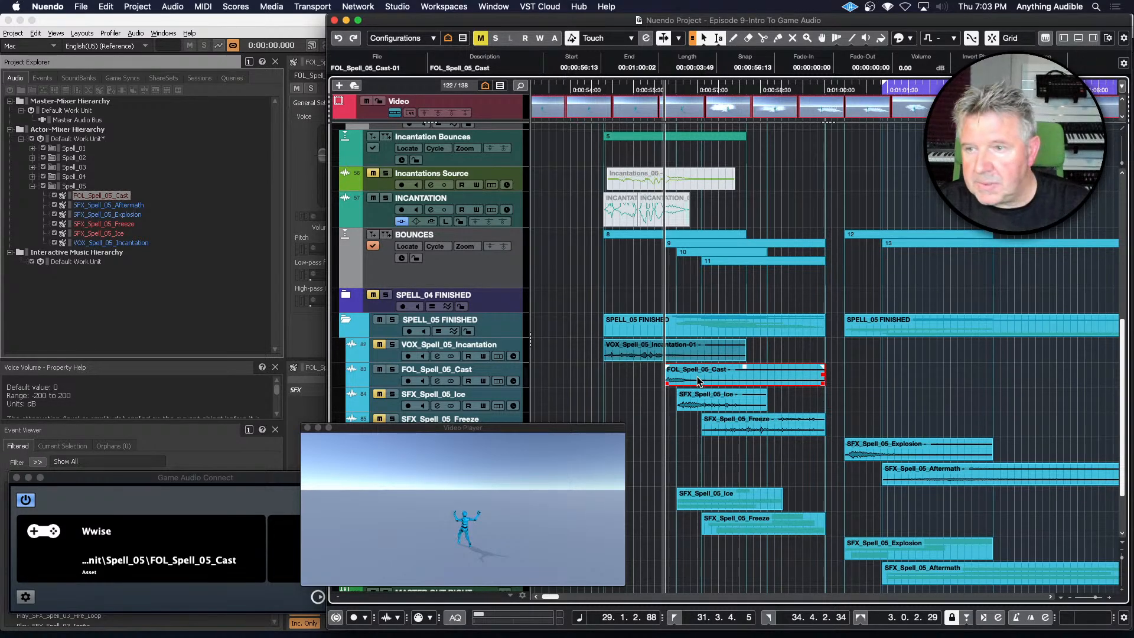
In Export Audio Mixdown, set After Export to Do Nothing and remove all jobs from the export queue
key("super+shift+e")
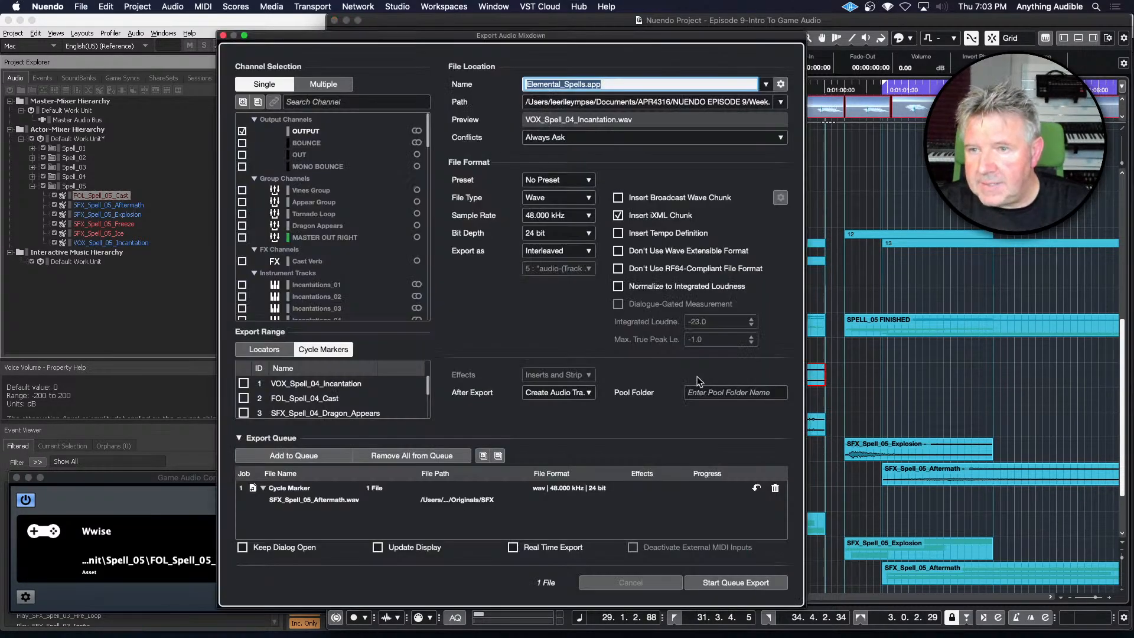
left_click(542, 394)
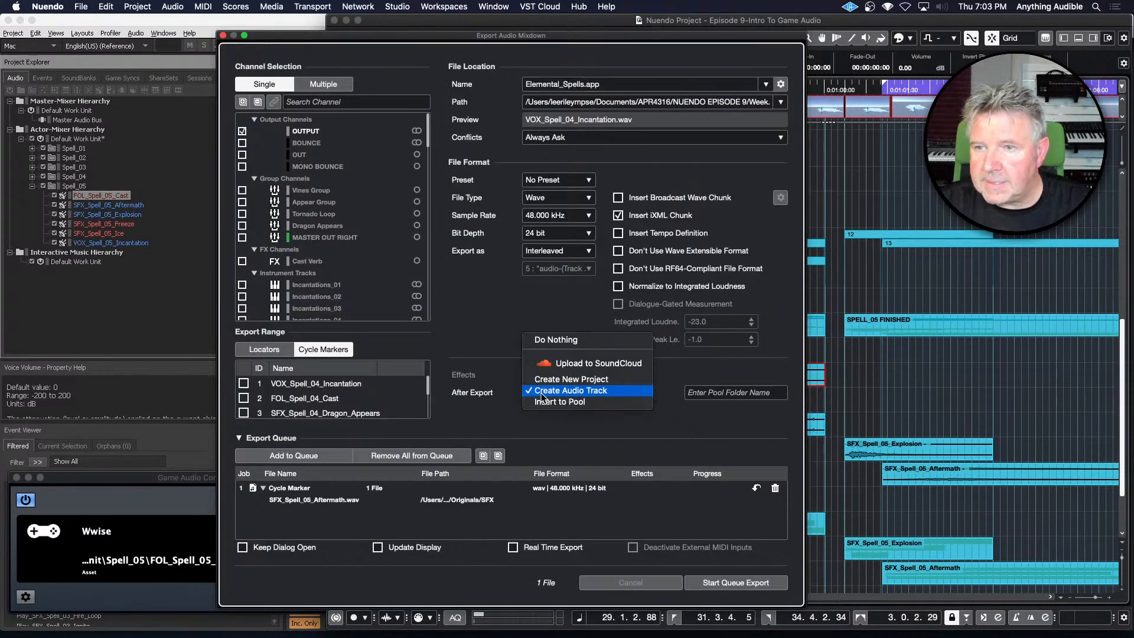
left_click(544, 343)
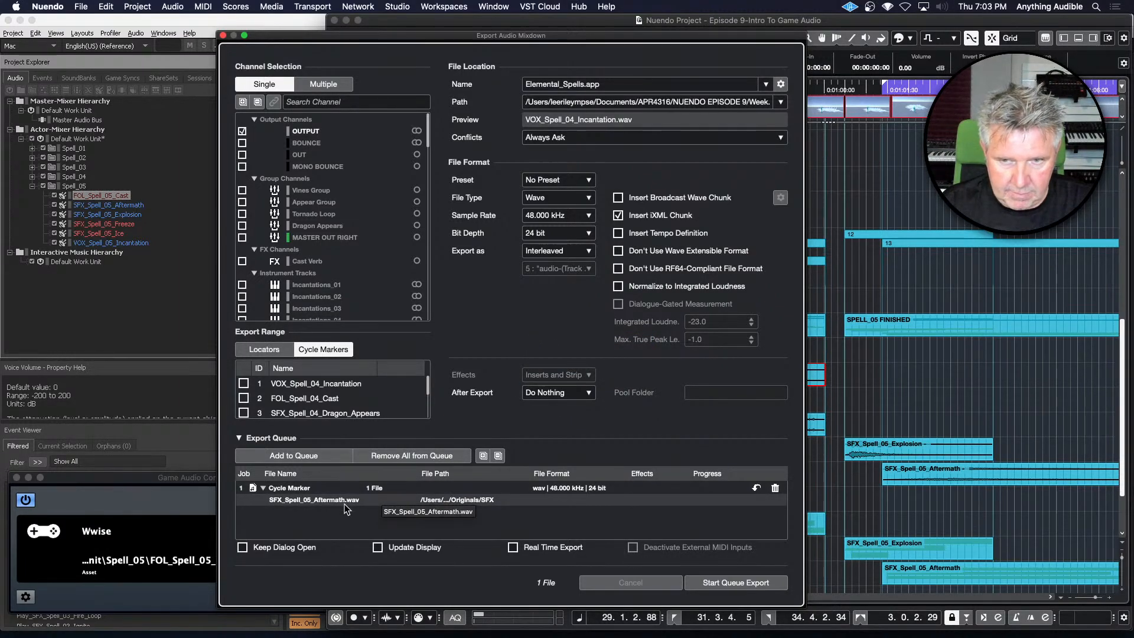
left_click(392, 455)
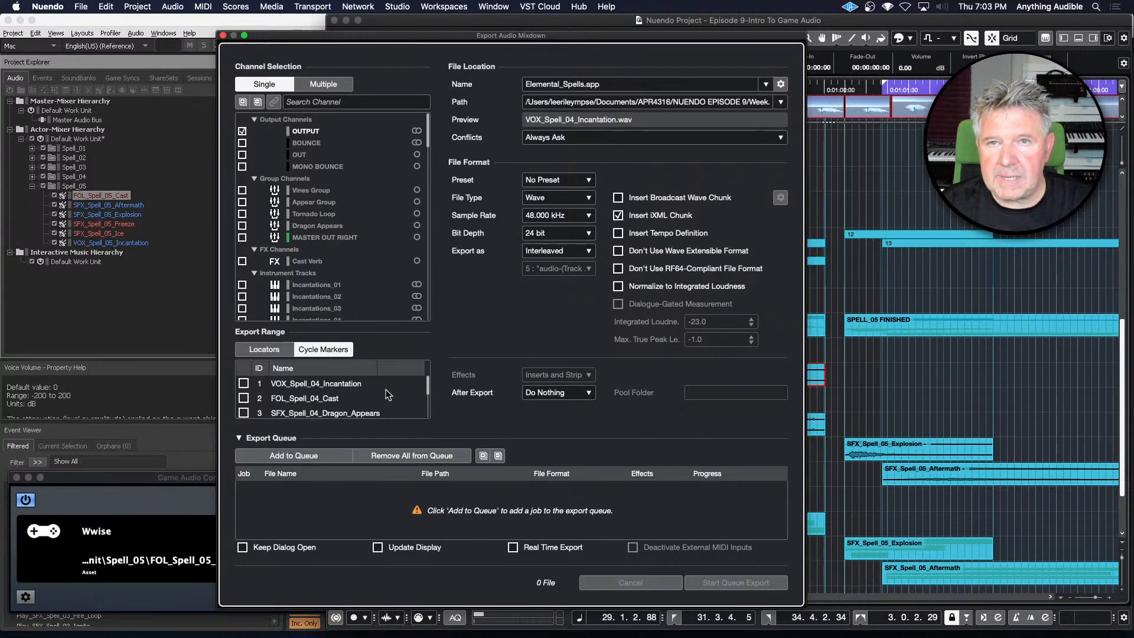
Review the cycle markers listed for export, close Export Audio Mixdown, and select cycle marker 9 on the BOUNCES track
scroll(385, 389, "down", 5)
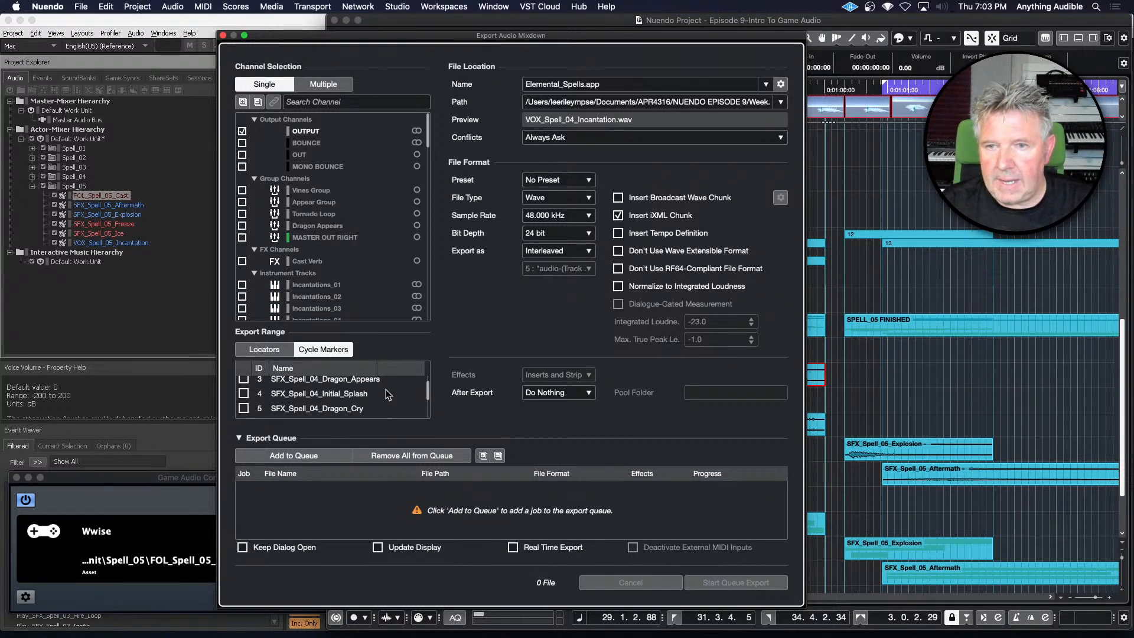
left_click(243, 411)
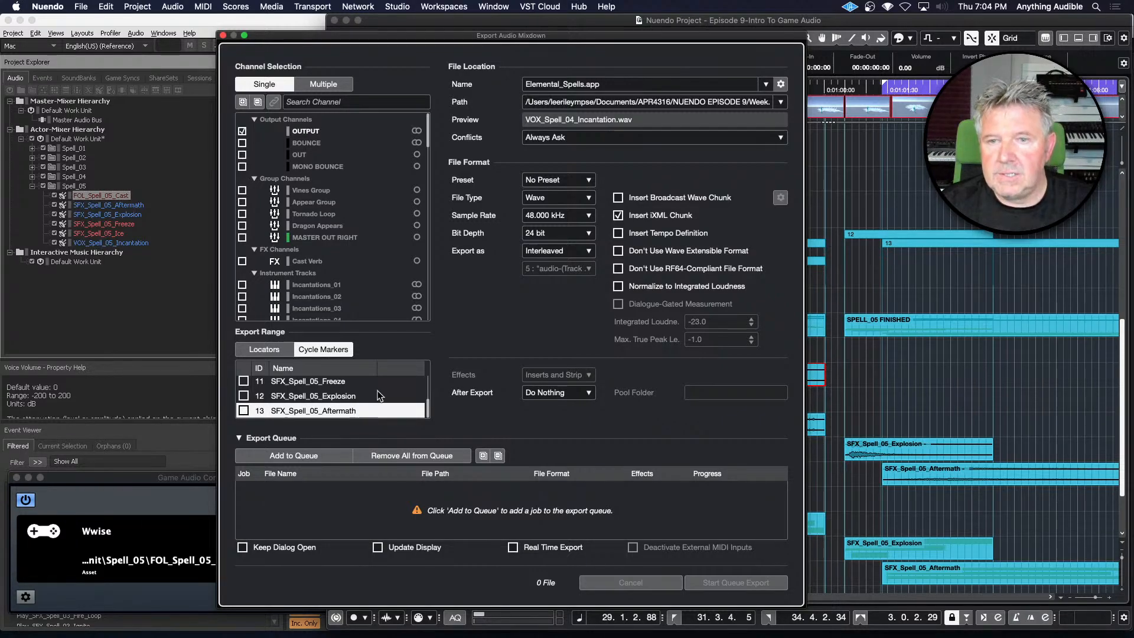
scroll(377, 391, "up", 3)
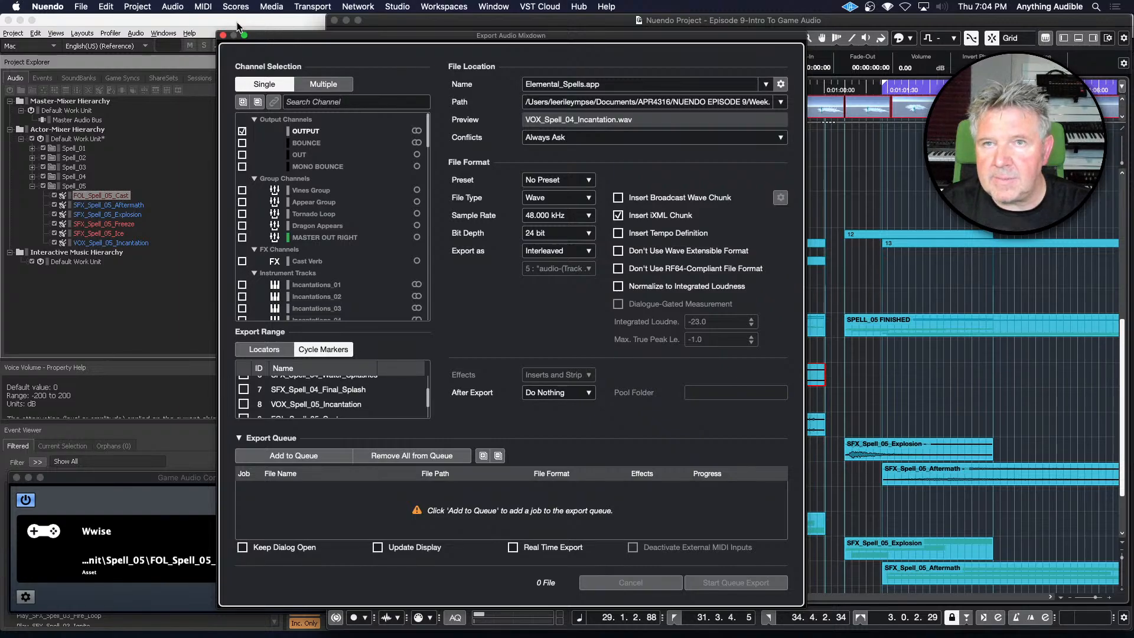
left_click(224, 34)
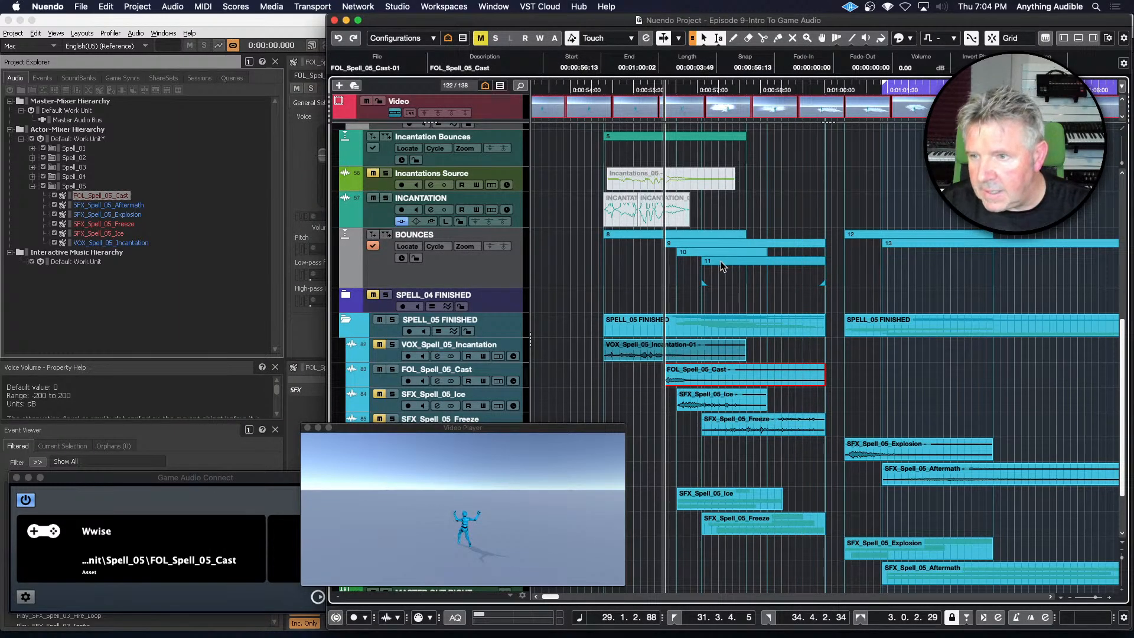
left_click(691, 246)
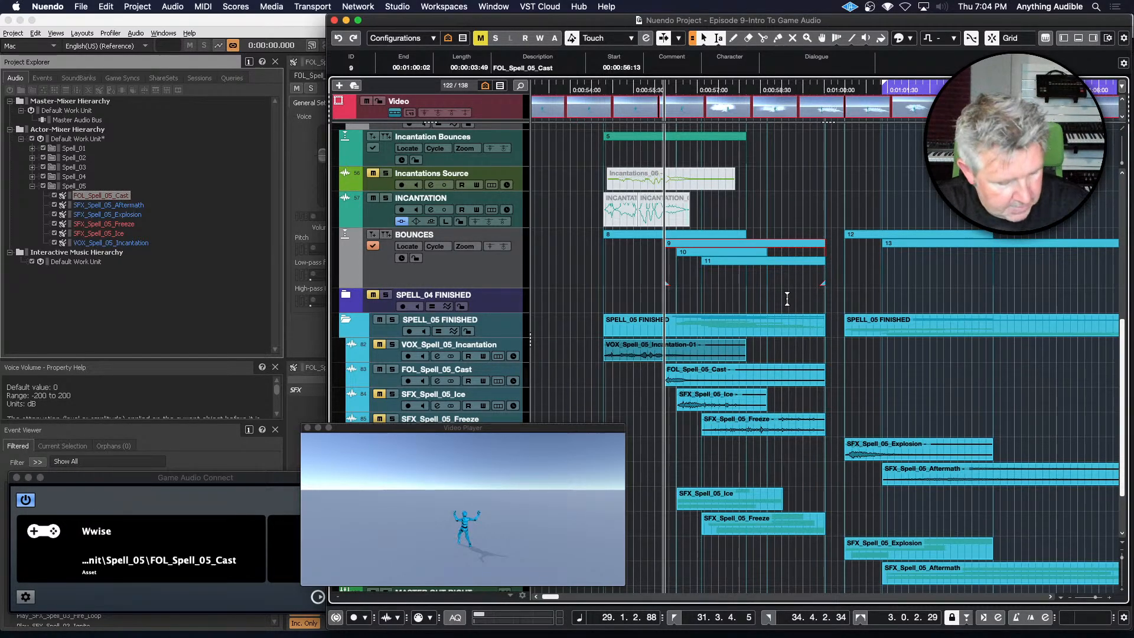
Add the FOL_Spell_05_Cast cycle marker to the audio mixdown export queue and export it
key("super+shift+e")
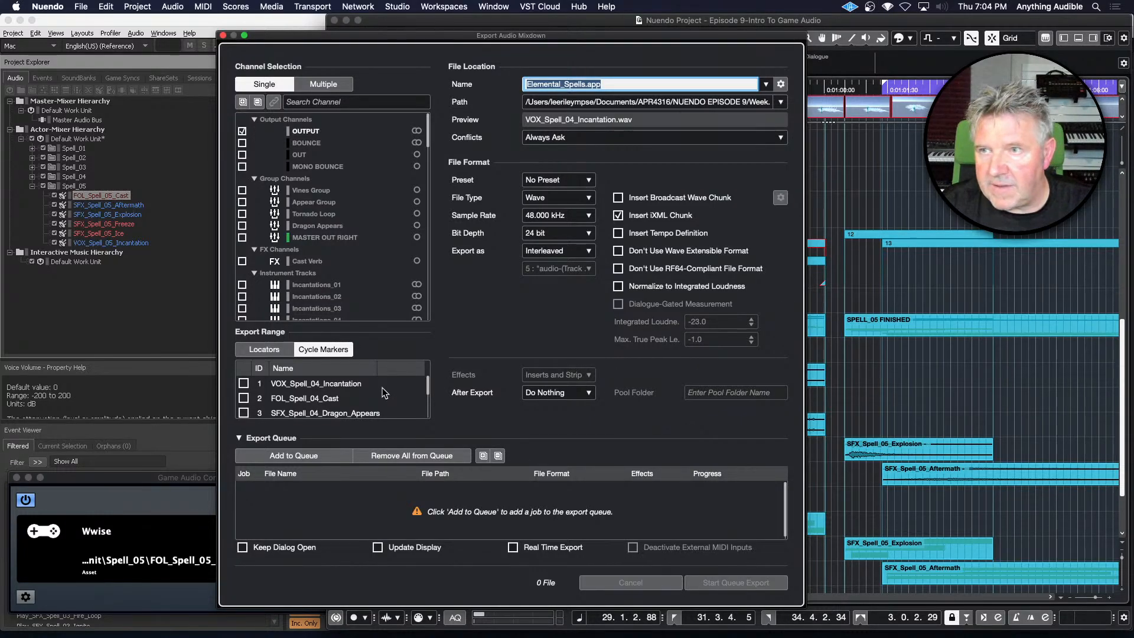
left_click(223, 35)
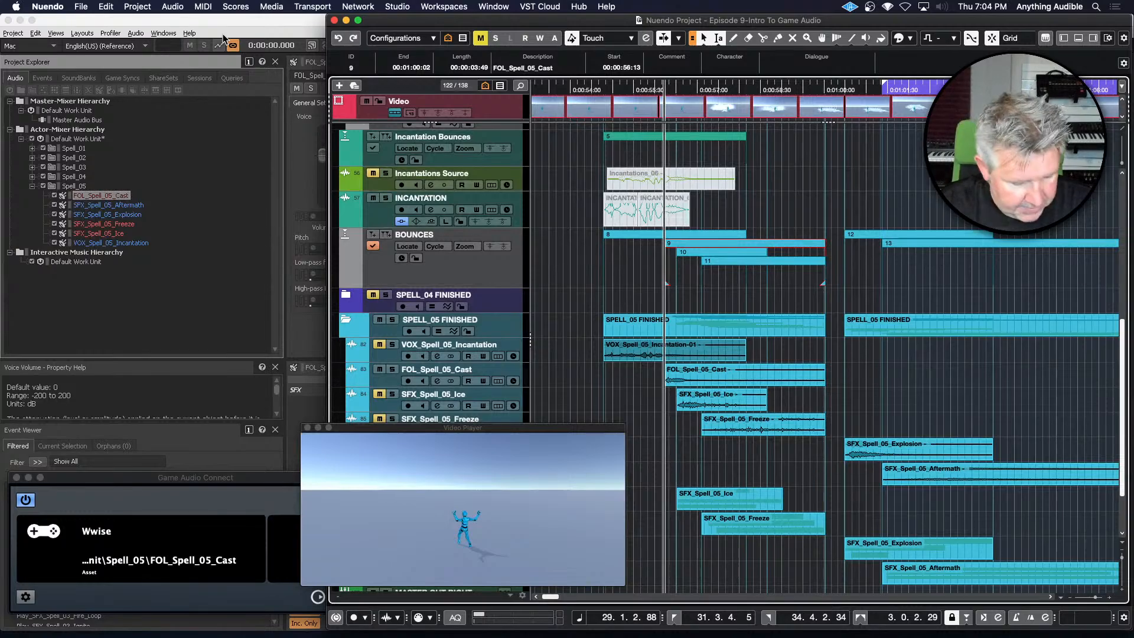
key("super+shift+e")
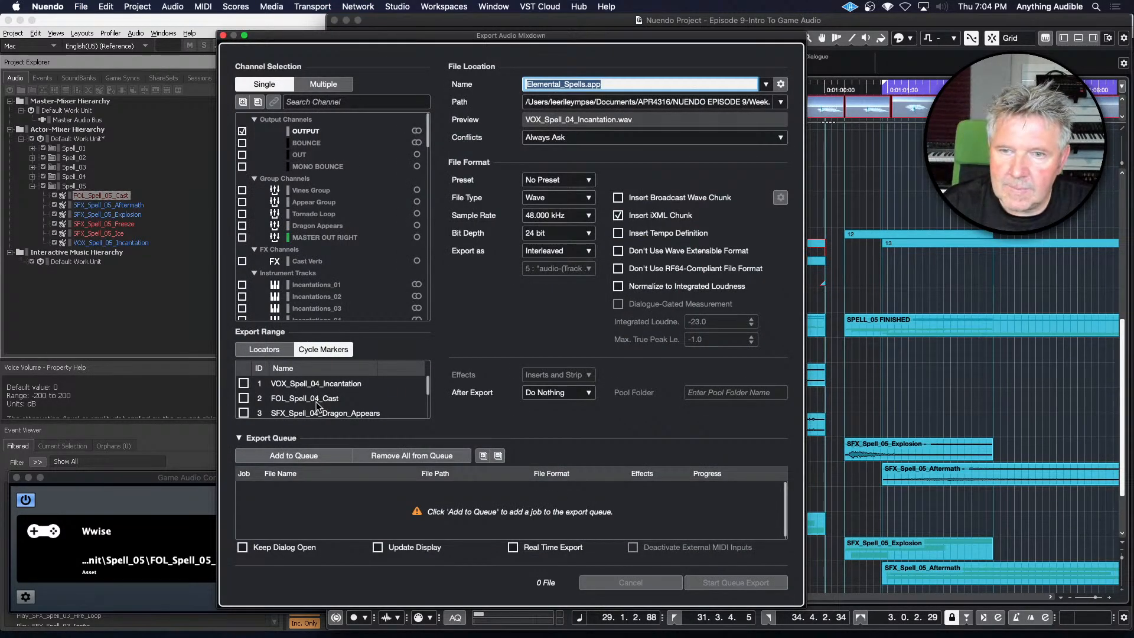
scroll(318, 407, "down", 4)
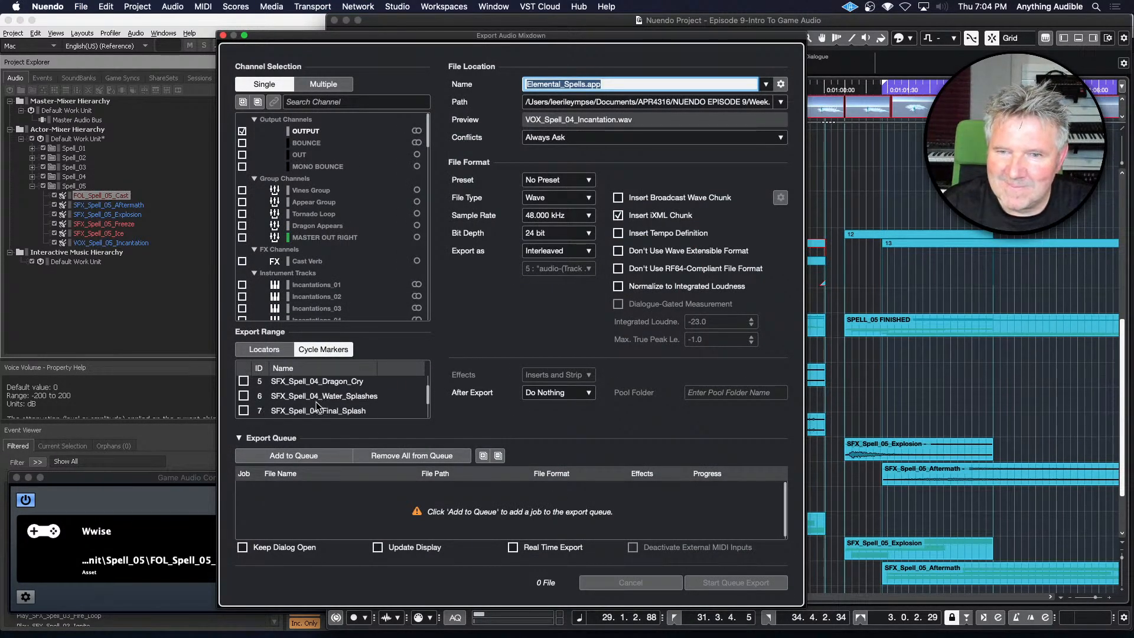
scroll(317, 406, "down", 1)
left_click(243, 409)
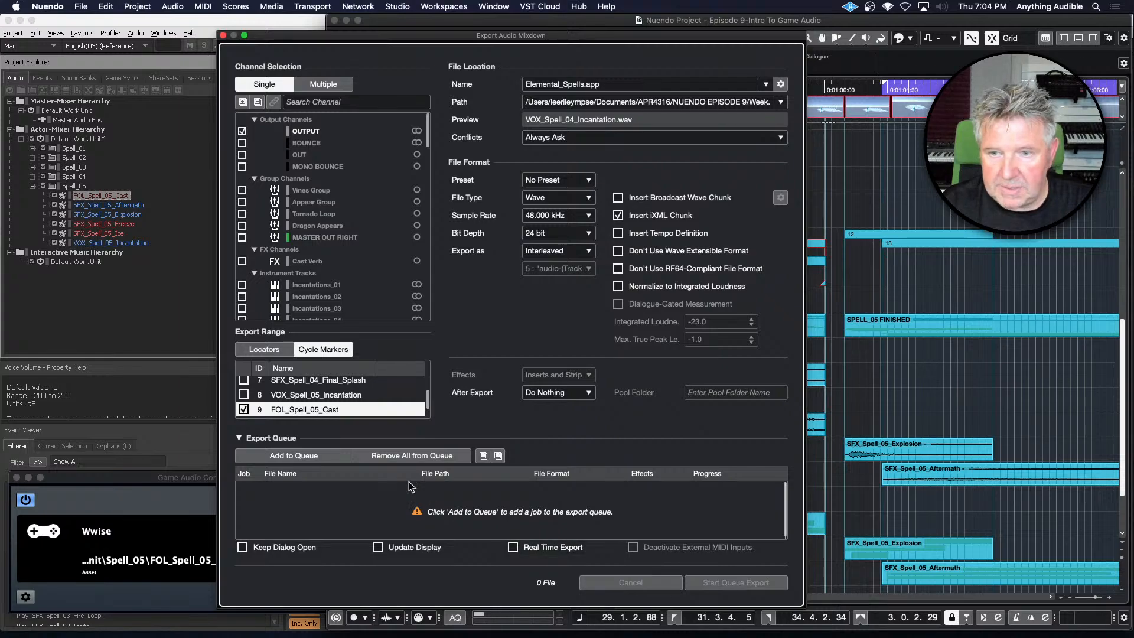
left_click(338, 456)
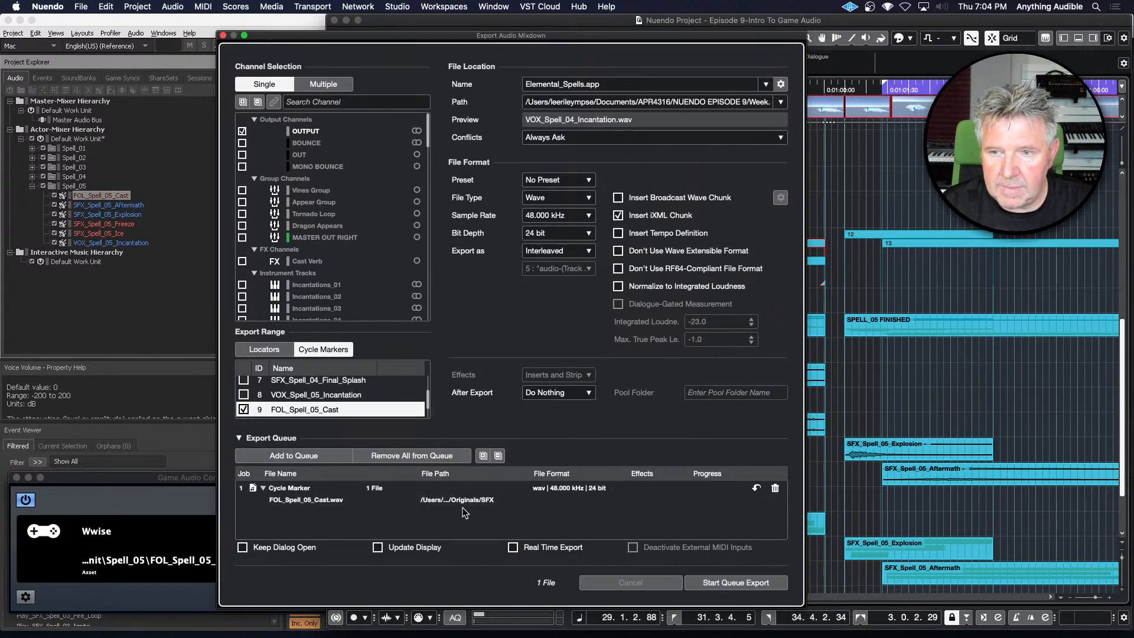
left_click(737, 583)
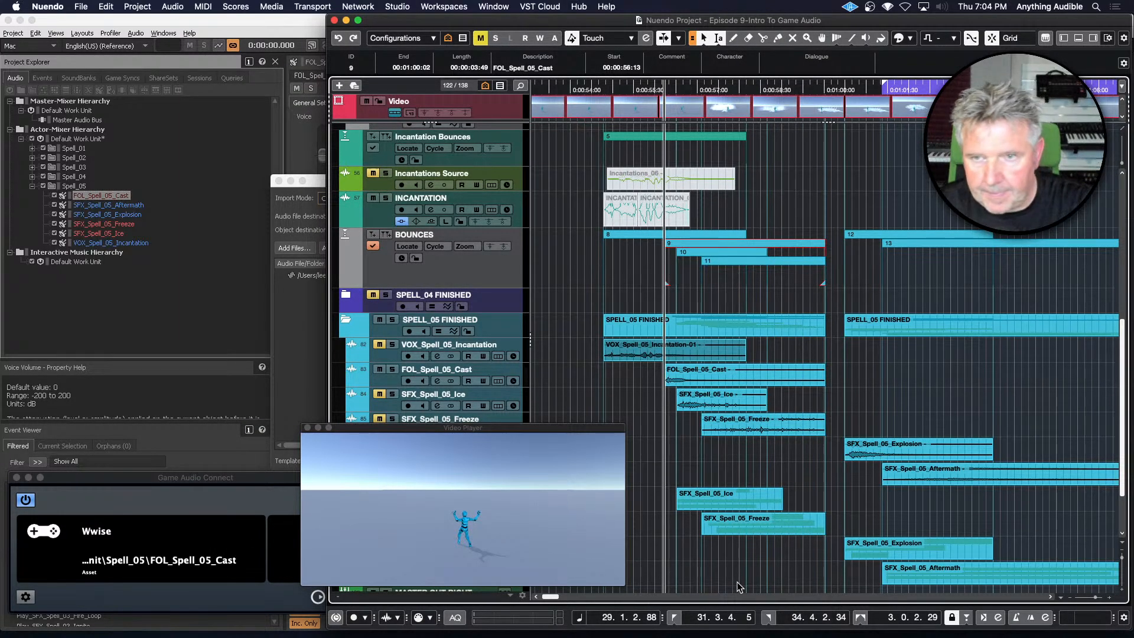
Switch to Wwise and import FOL_Spell_05_Cast.wav as the audio source of the FOL_Spell_05_Cast sound
left_click(294, 356)
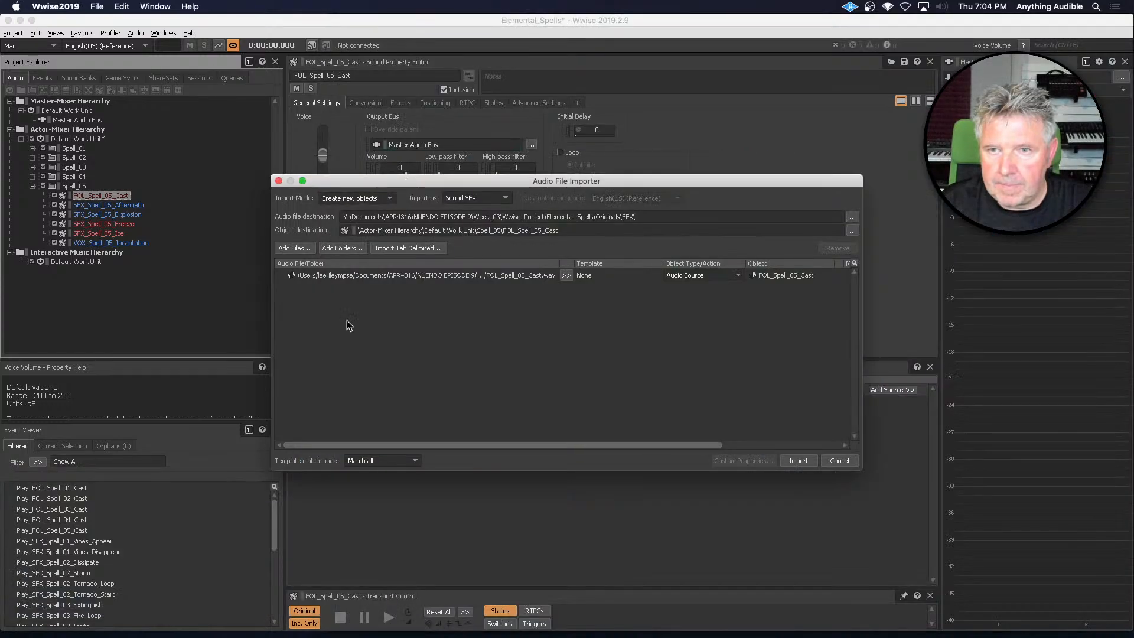
left_click(801, 464)
left_click(733, 503)
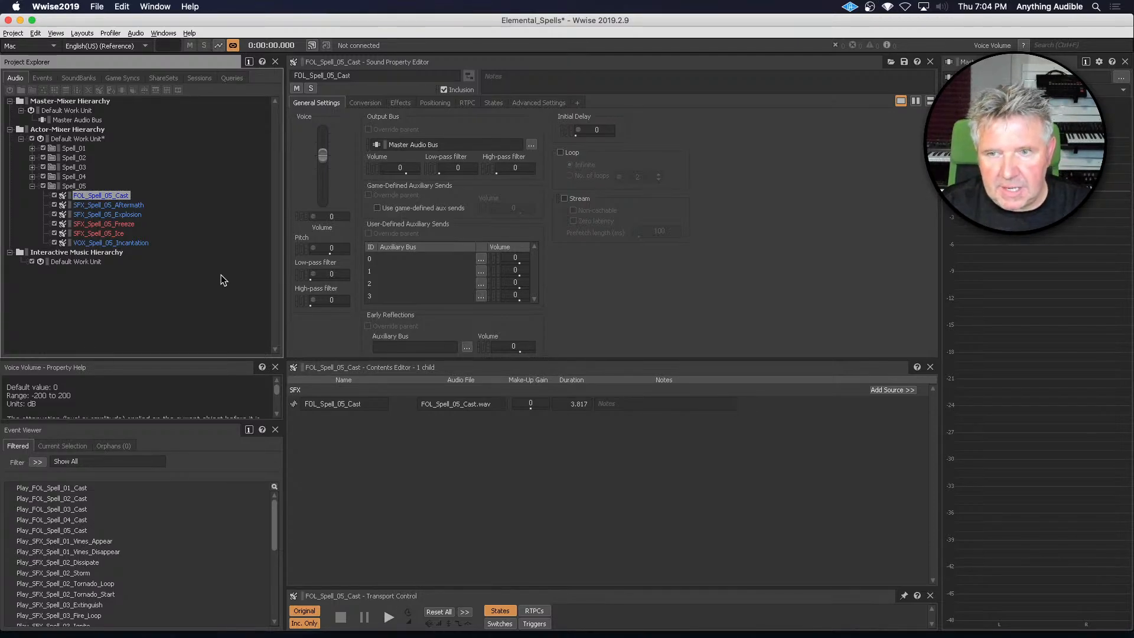
Audition the imported FOL_Spell_05_Cast source in the Source Editor, and close the editor
double_click(293, 404)
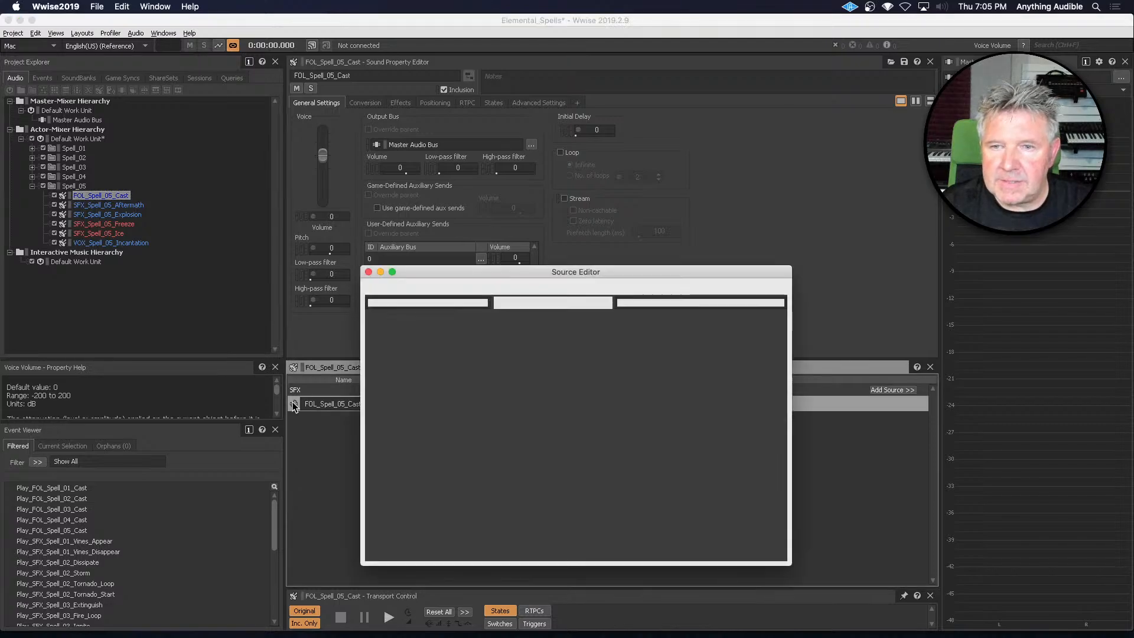
key("space")
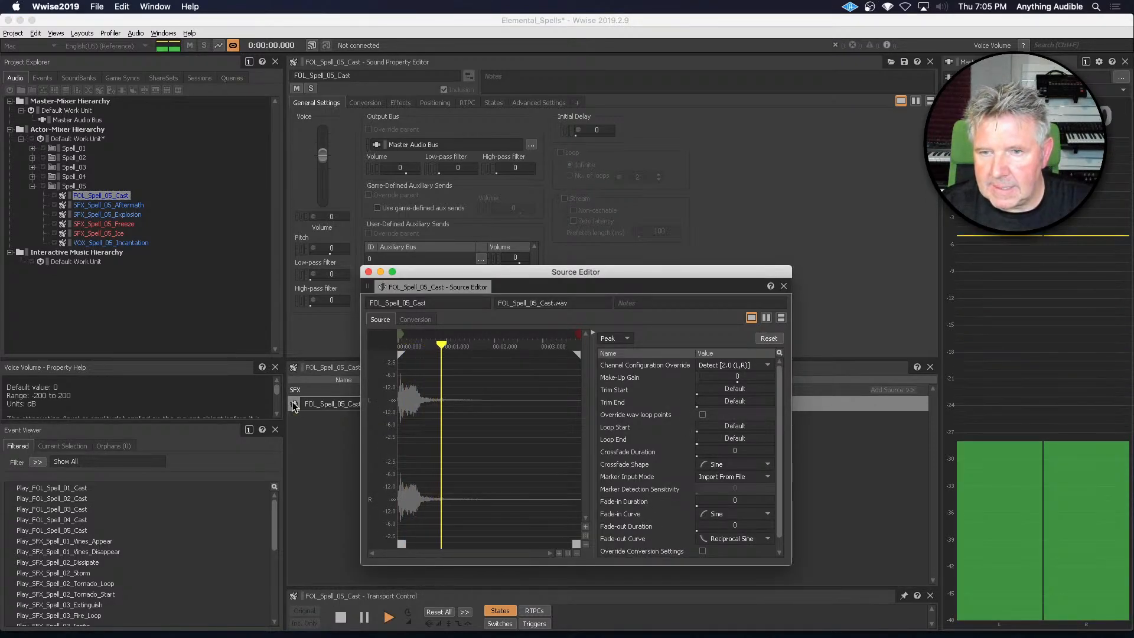
left_click(368, 271)
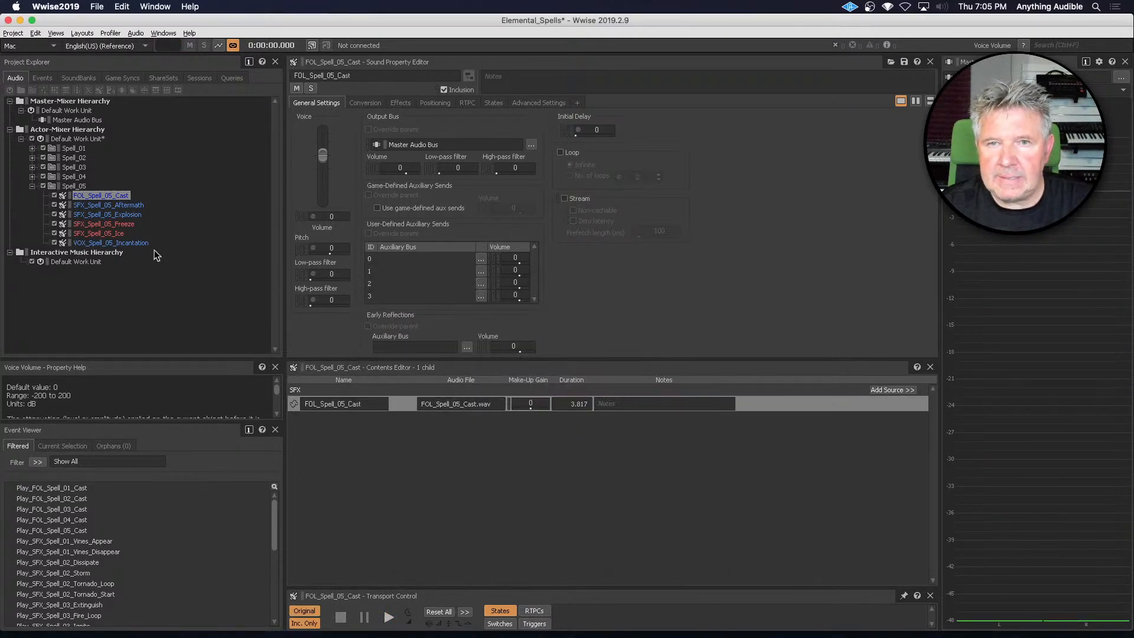
Select the SFX_Spell_05_Freeze sound in Wwise, and in Nuendo mute the FOL_Spell_05_Cast track and unmute SFX_Spell_05_Freeze
left_click(134, 227)
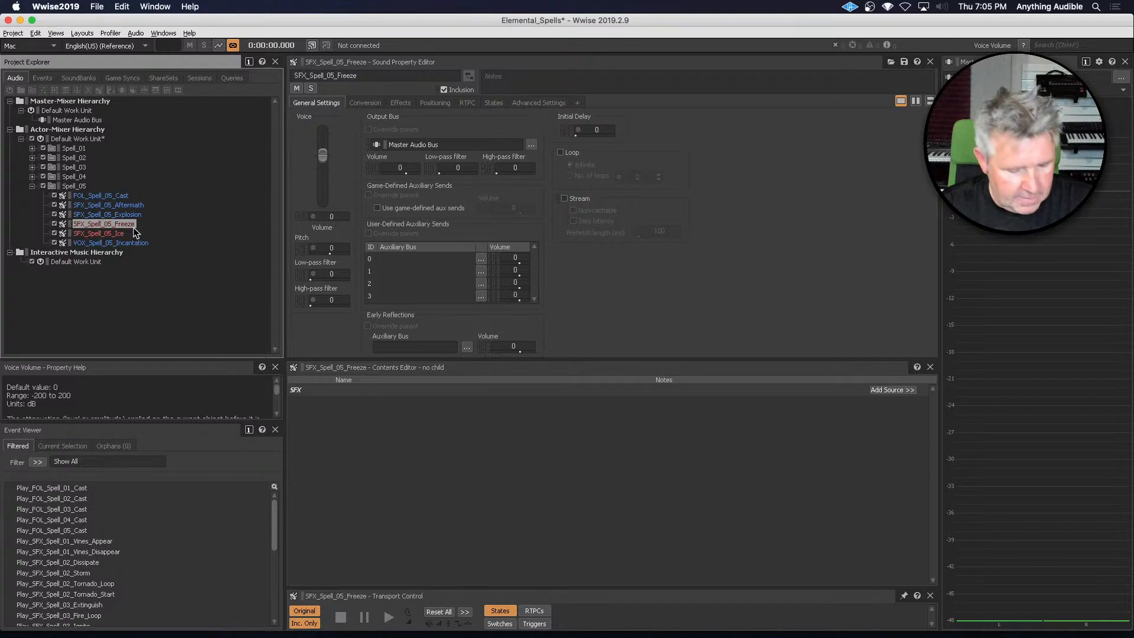
key("super+Tab")
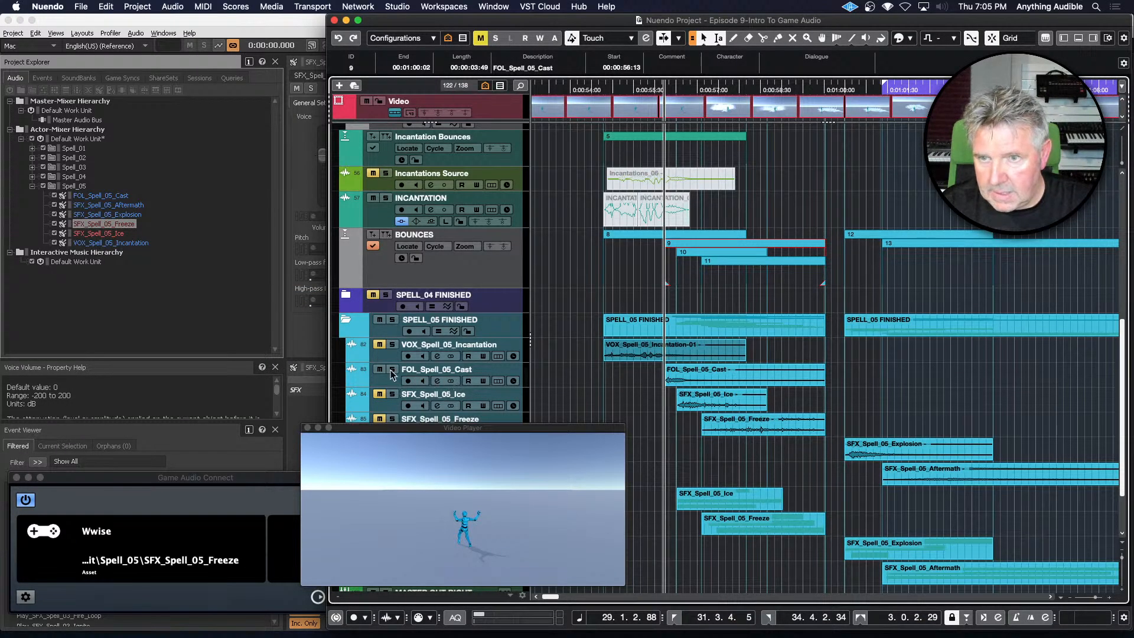
left_click(379, 370)
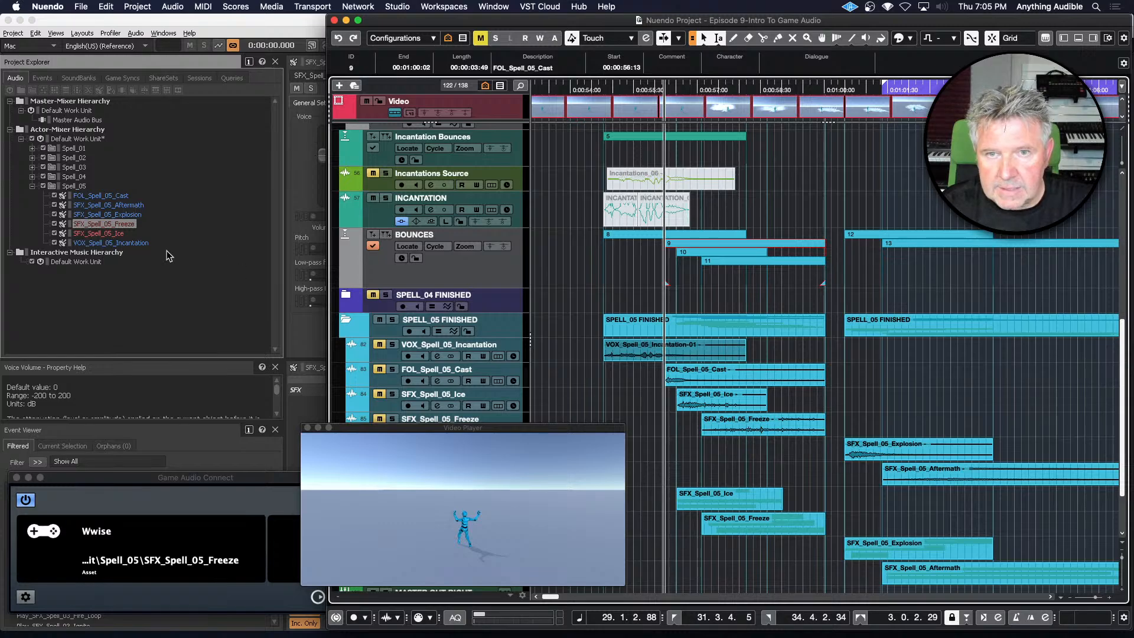
left_click_drag(392, 427, 394, 435)
left_click(380, 419)
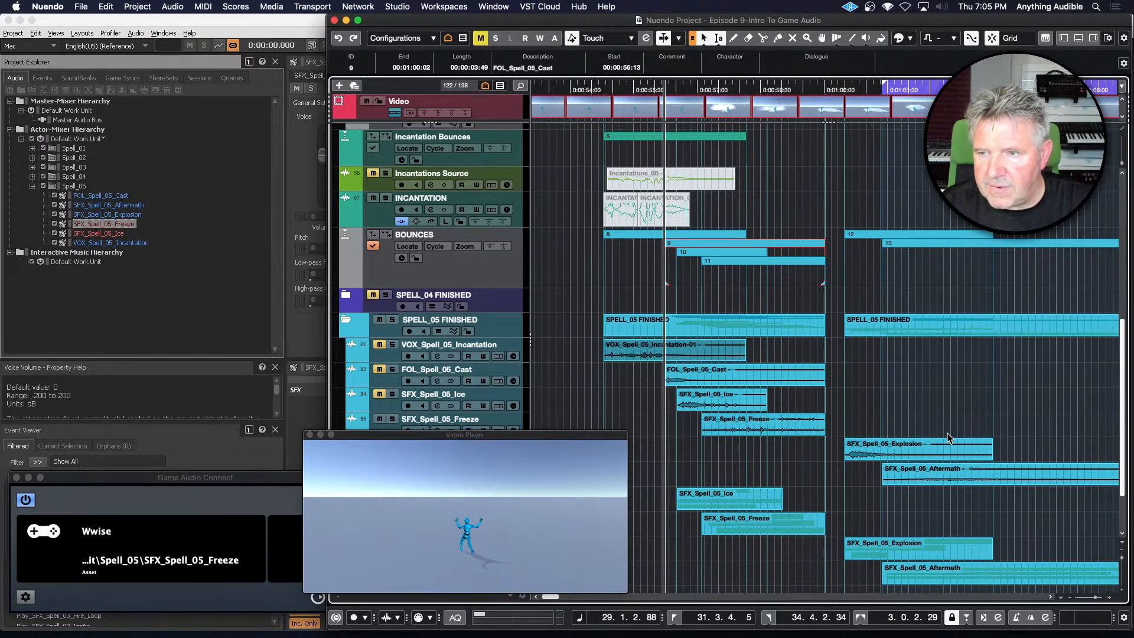
Play the SFX_Spell_05_Freeze audio event from its start to audition it against the video
left_click(788, 430)
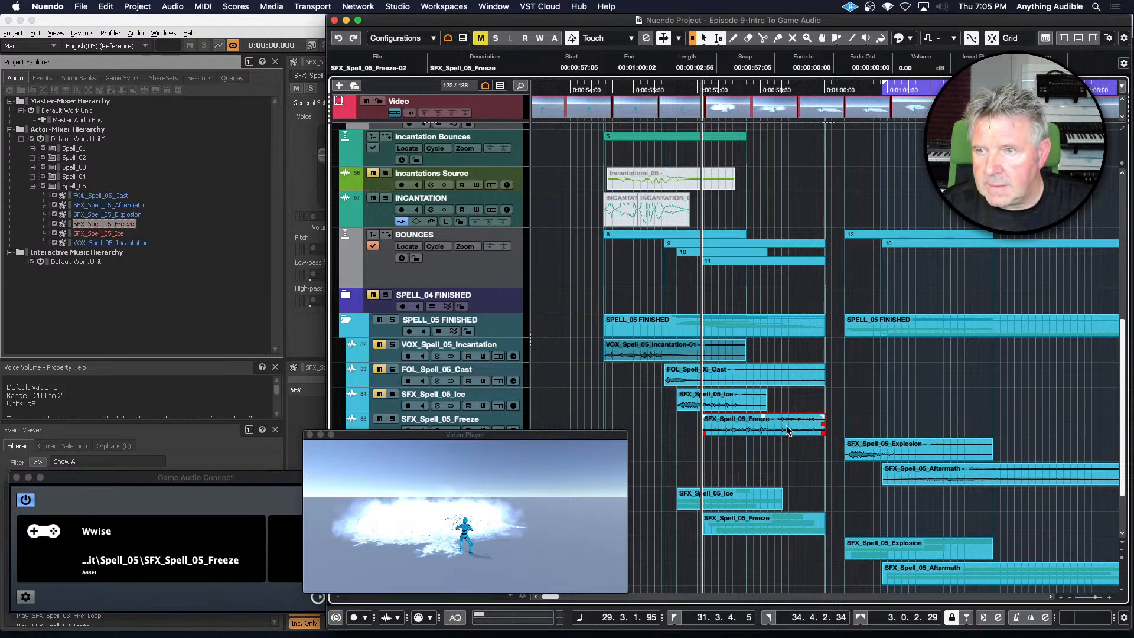
key("space")
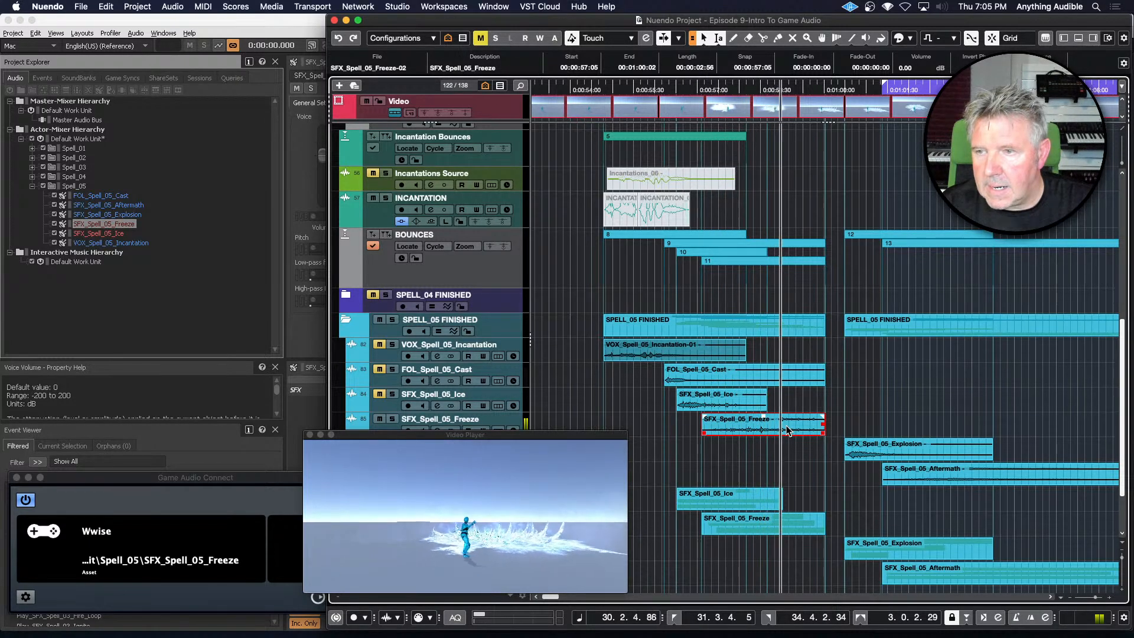
key("space")
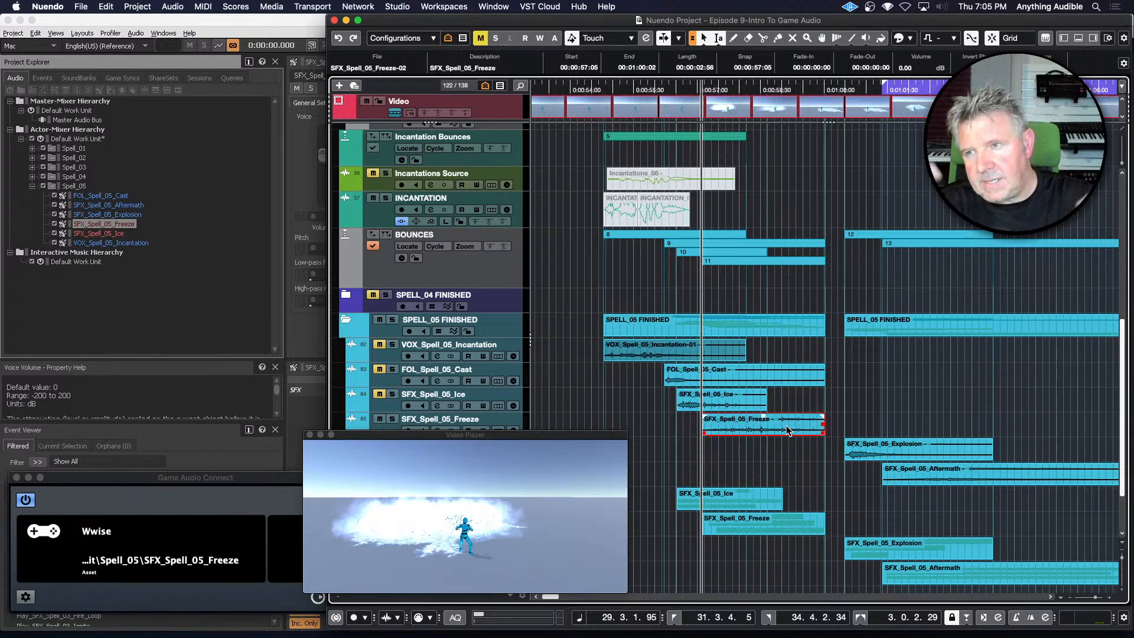
Select cycle marker 11 on the BOUNCES marker track and unmute the SFX_Spell_05_Ice track
left_click(742, 262)
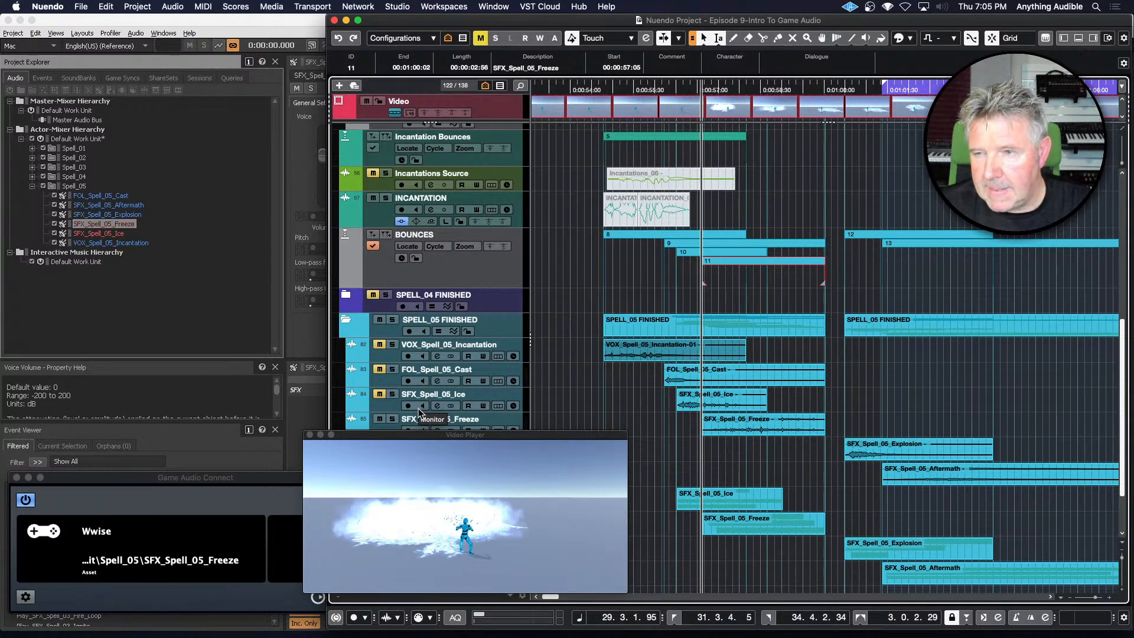
left_click(379, 394)
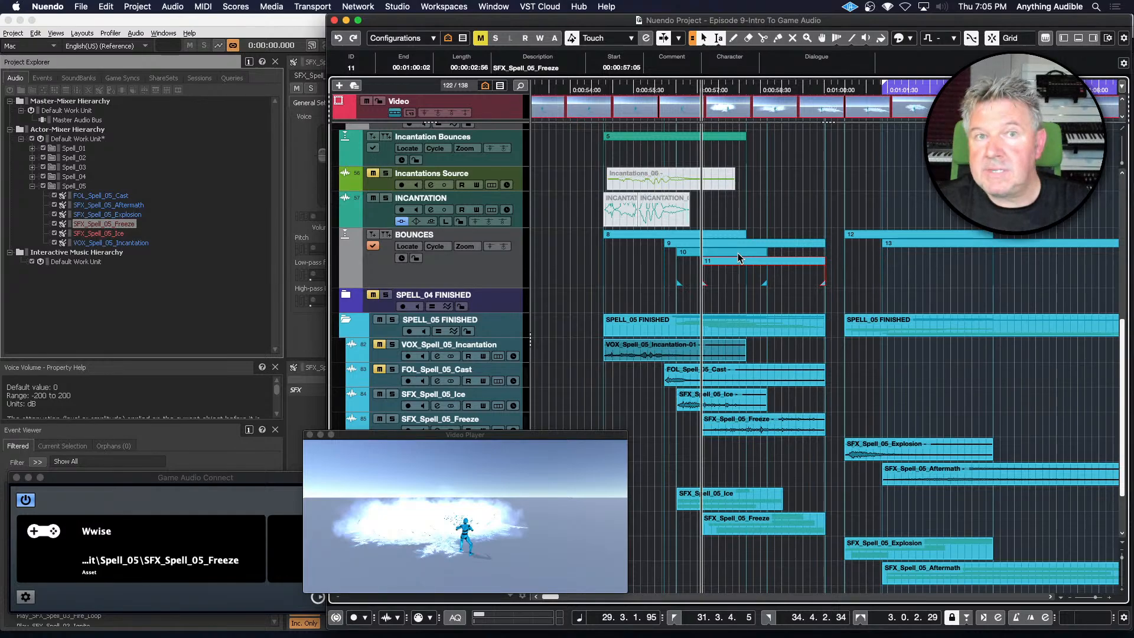
Open the audio mixdown export and remove all existing jobs from the export queue
key("shift+super+e")
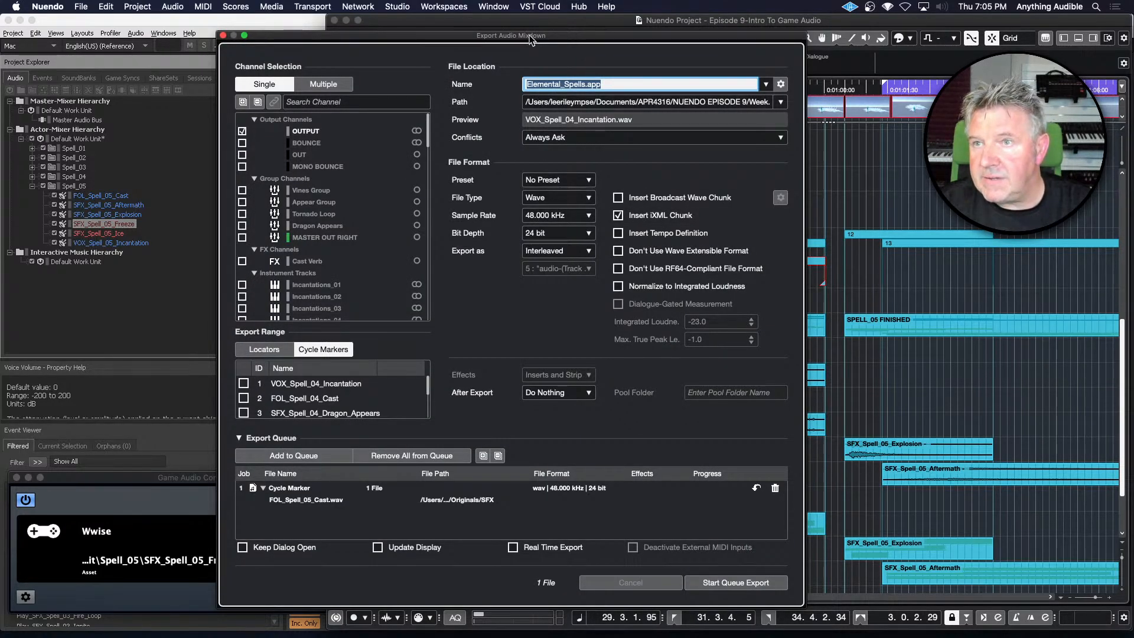
mouse_move(531, 40)
left_mouse_down()
mouse_move(521, 504)
mouse_move(517, 38)
left_mouse_up()
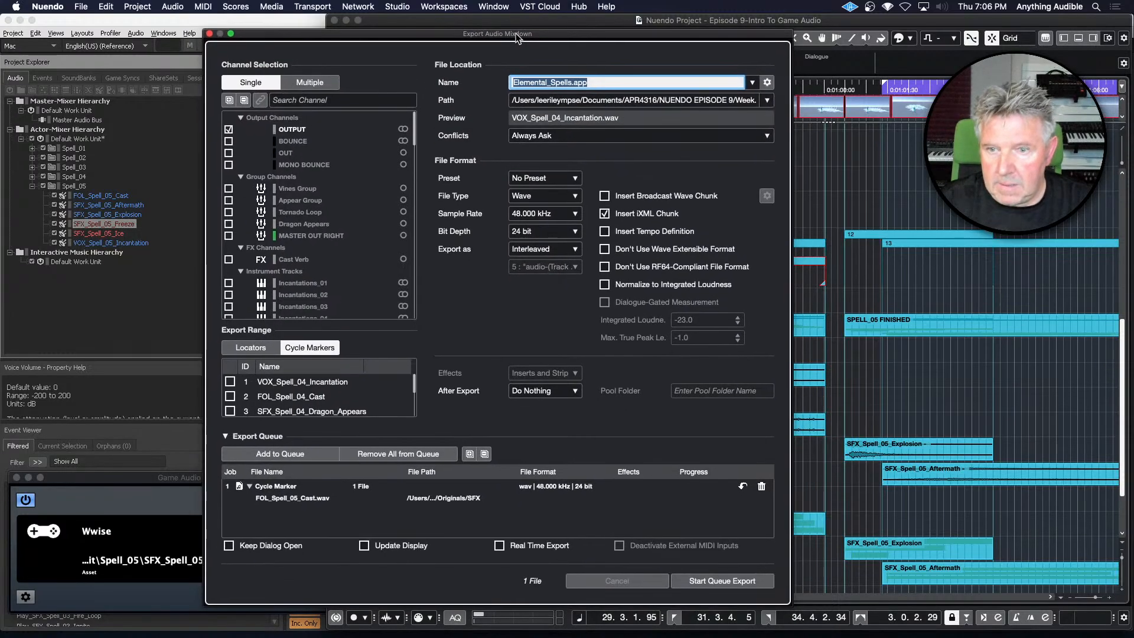
left_click(406, 452)
Change the export range from the FOL_Spell_05_Cast cycle marker to SFX_Spell_05_Freeze, and queue and export it
scroll(358, 409, "down", 7)
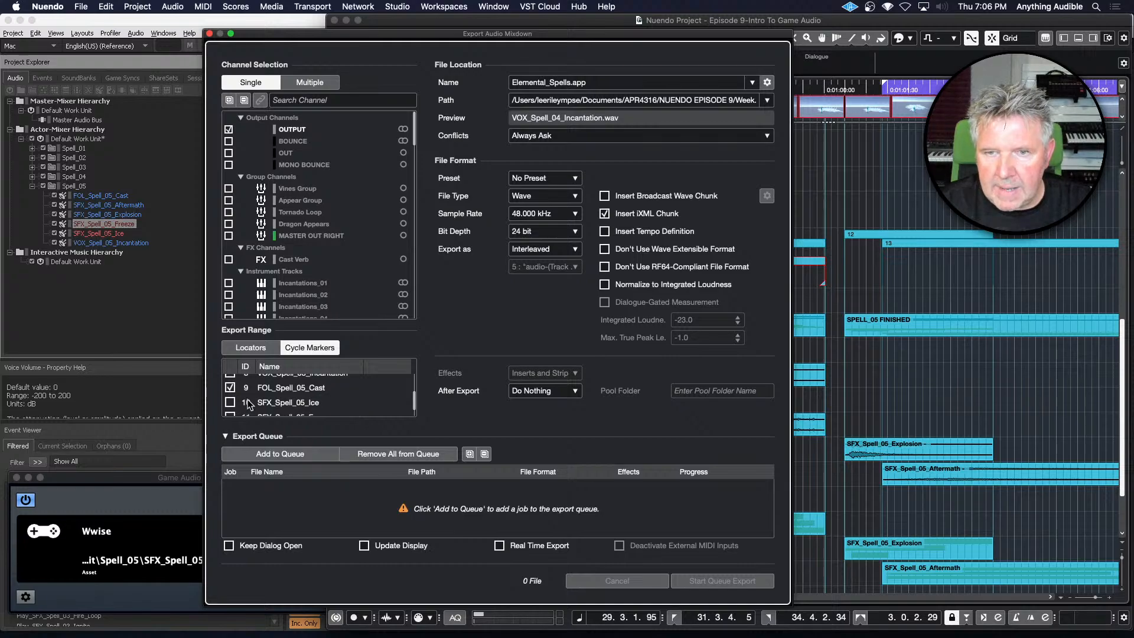
left_click(230, 387)
scroll(246, 404, "down", 1)
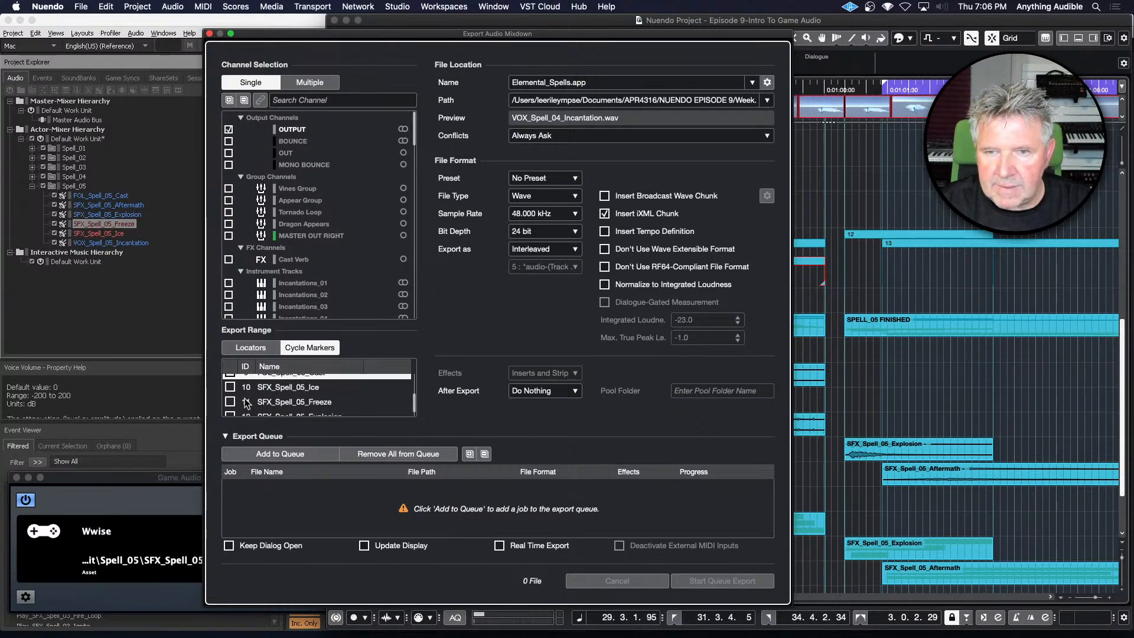
left_click(231, 401)
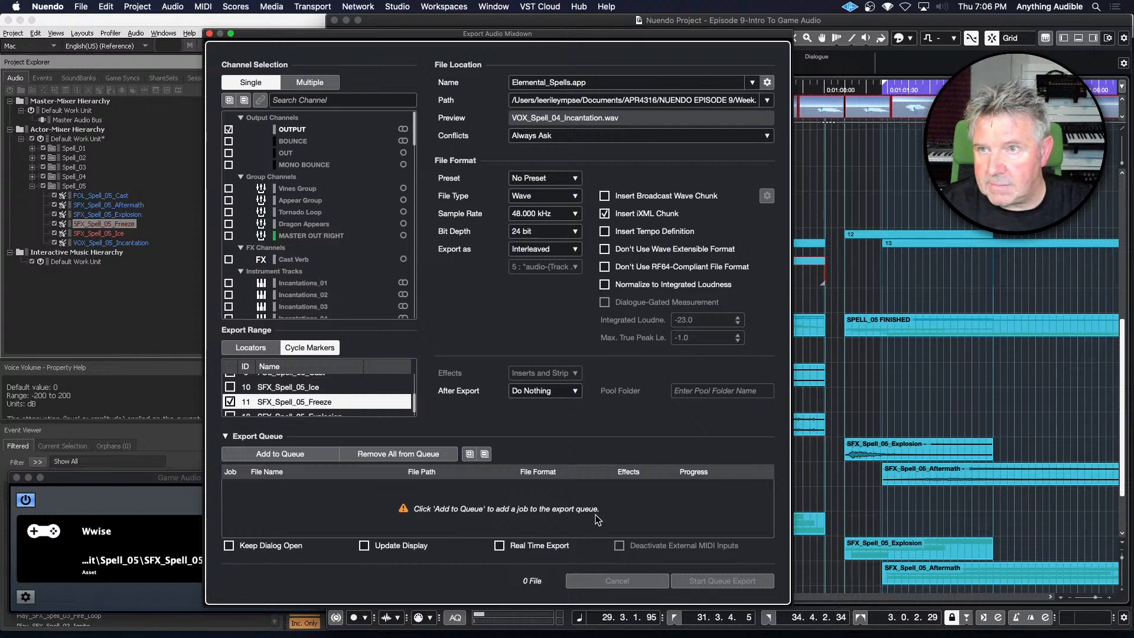
left_click(324, 452)
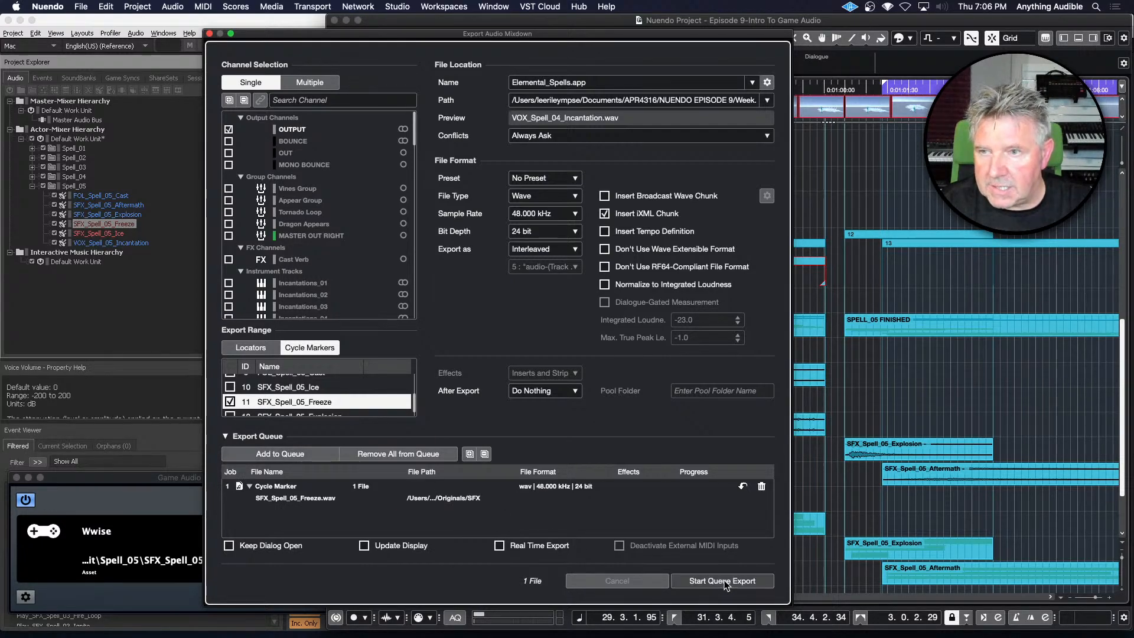
left_click(724, 580)
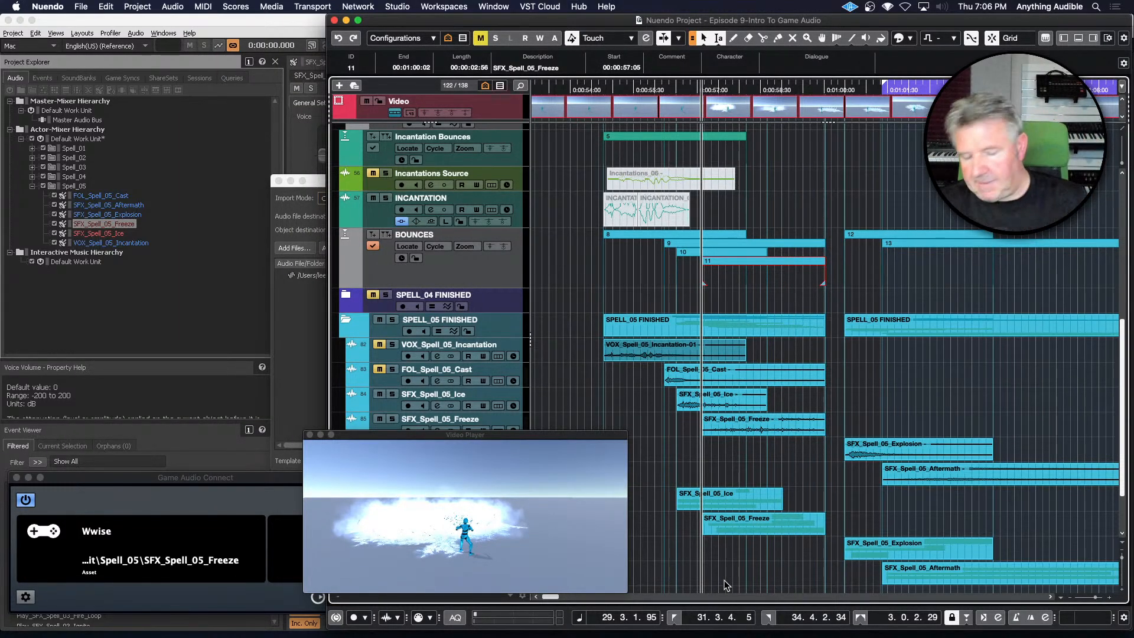
Switch to Wwise and import SFX_Spell_05_Freeze.wav as the audio source of the SFX_Spell_05_Freeze sound
left_click(284, 308)
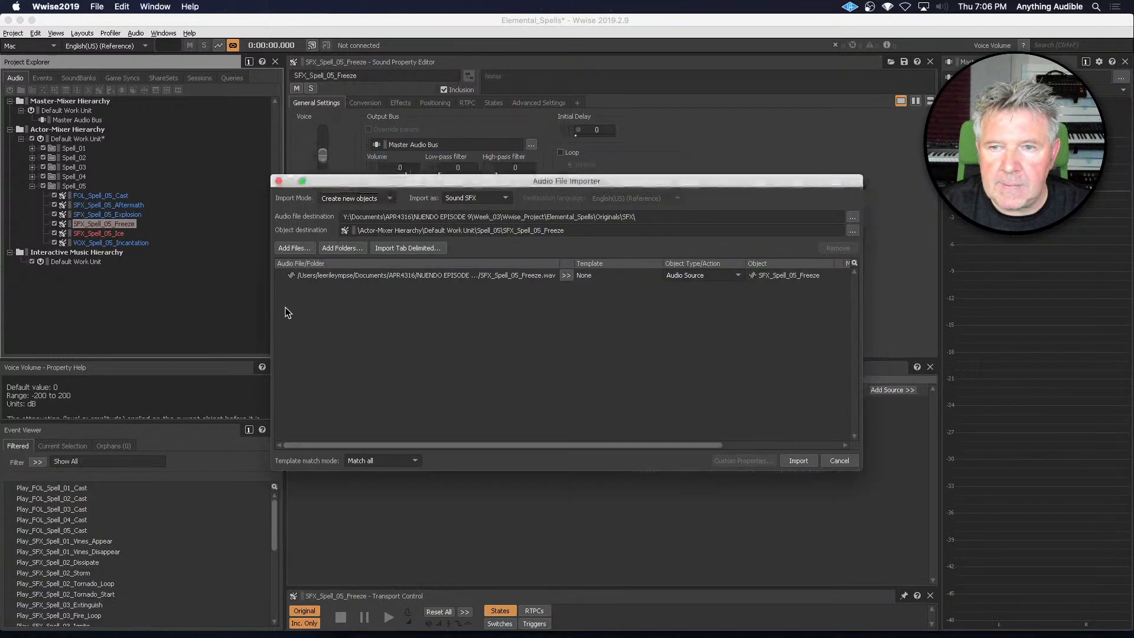
left_click(803, 462)
left_click(731, 502)
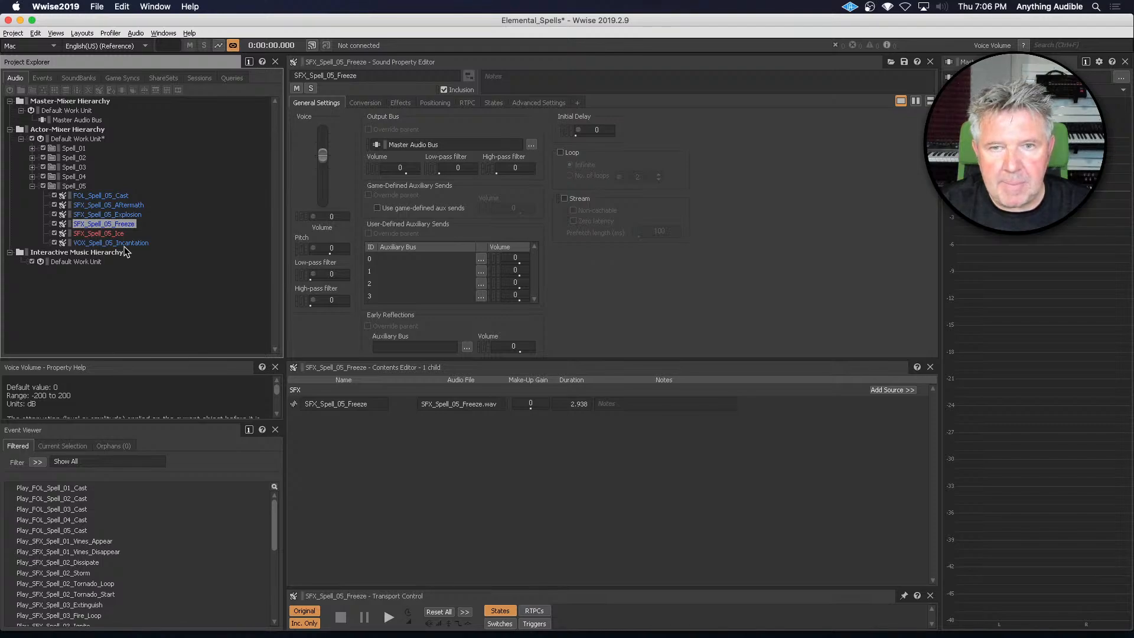
Audition the SFX_Spell_05_Freeze sound and open its source in the Source Editor to examine the waveform
key("space")
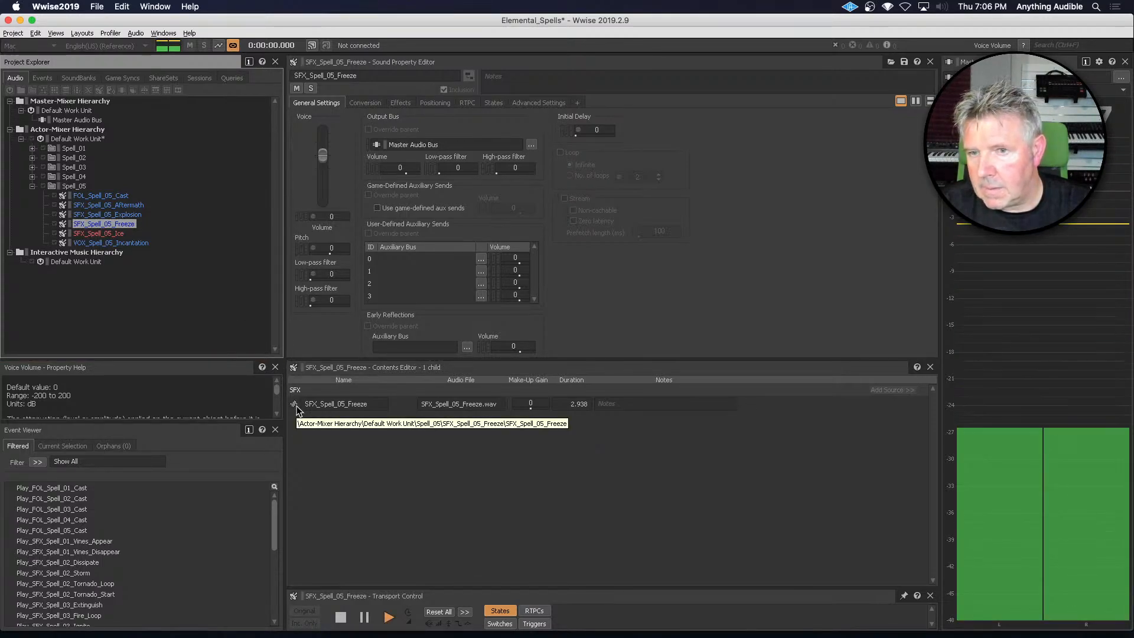
left_click(297, 411)
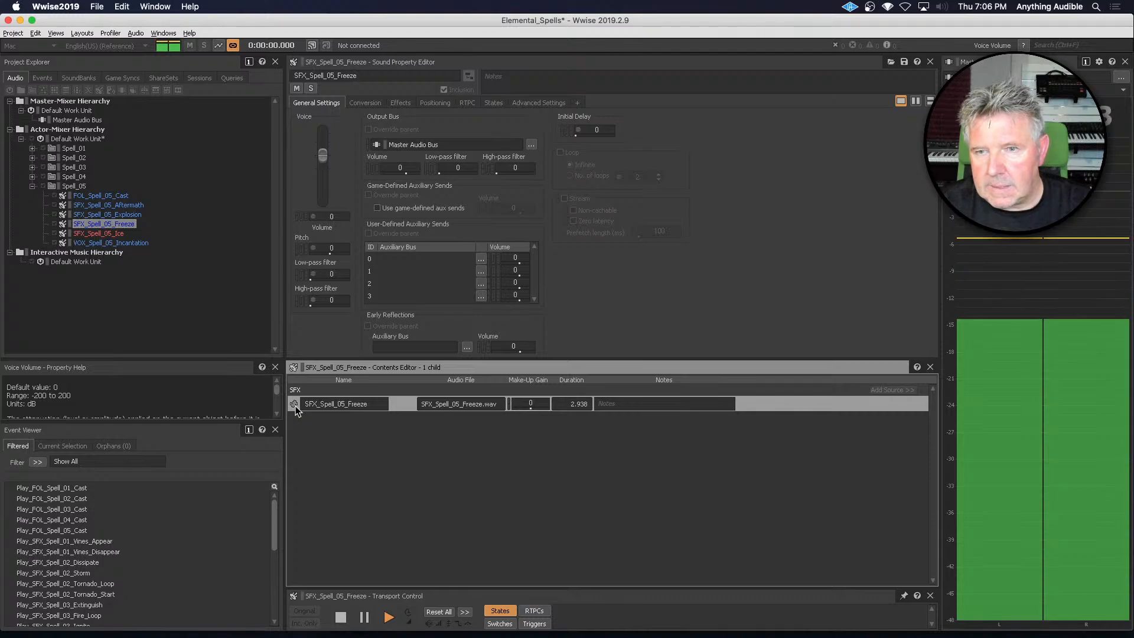
double_click(295, 405)
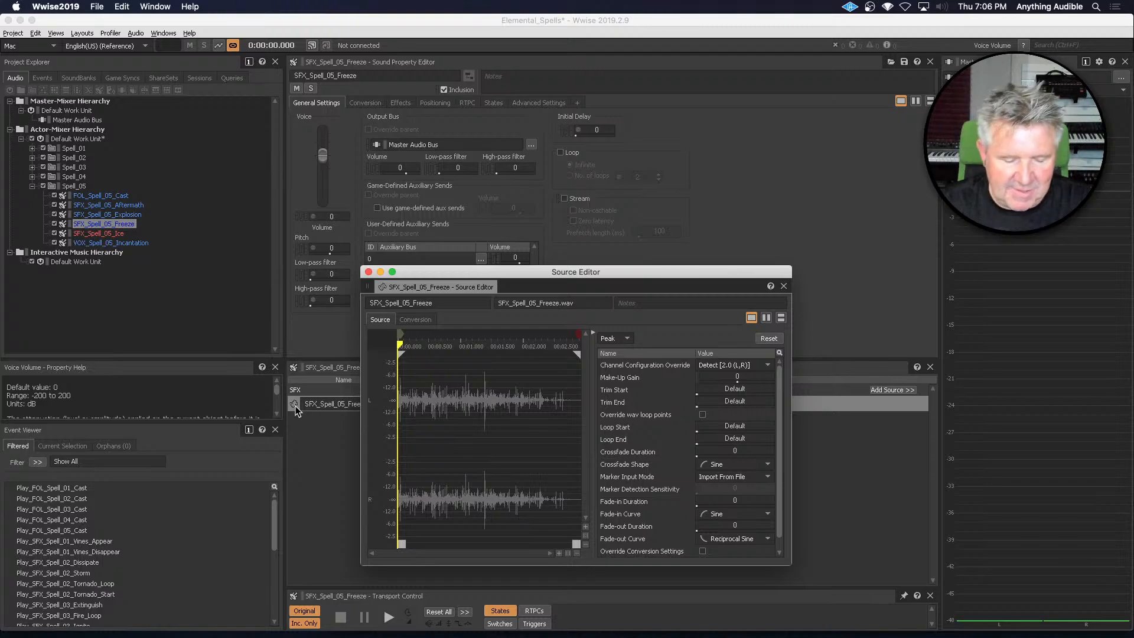
Return to Nuendo and mute the SFX_Spell_05_Ice track
key("super+Tab")
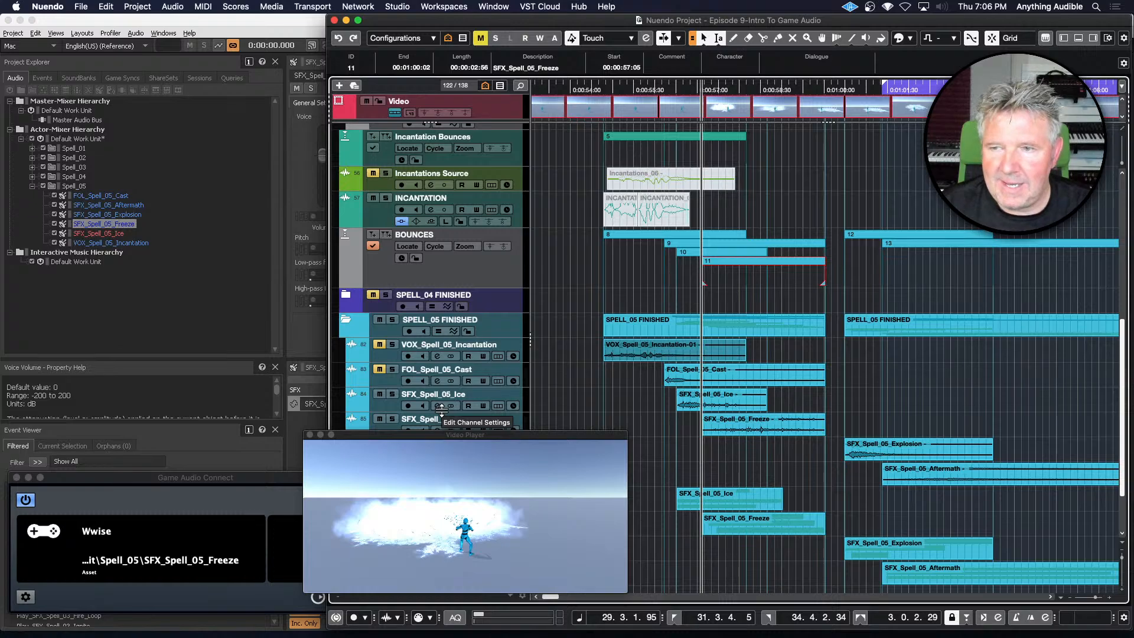
left_click(381, 397)
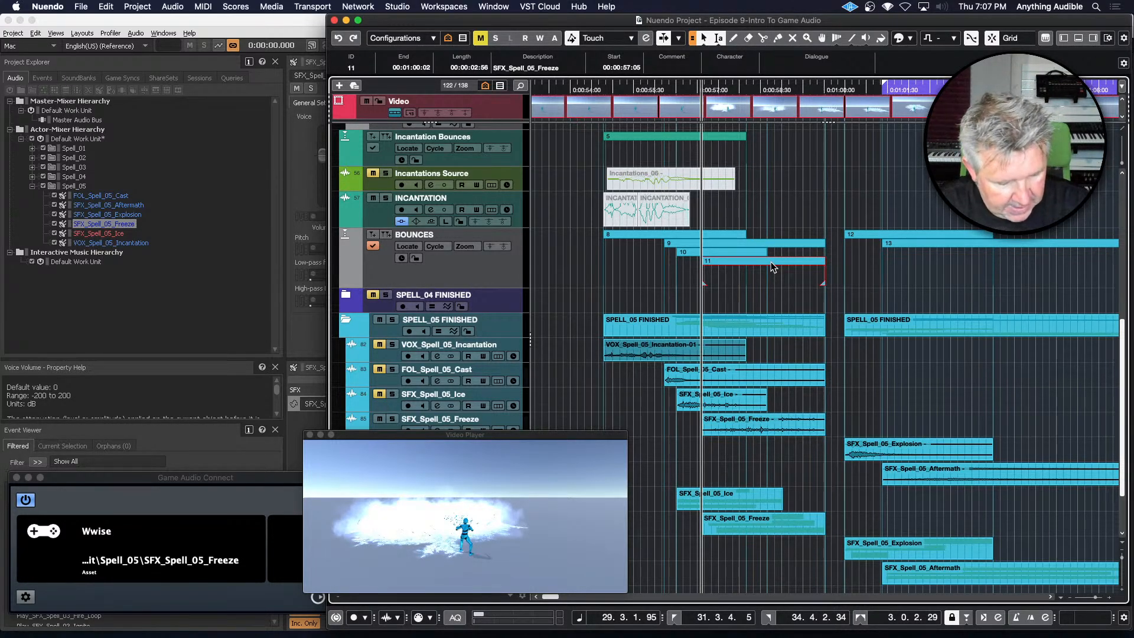
Export the queued SFX_Spell_05_Freeze cycle marker again under a new file name, SFX_Spell_05_Freeze-01.wav
key("super+shift+e")
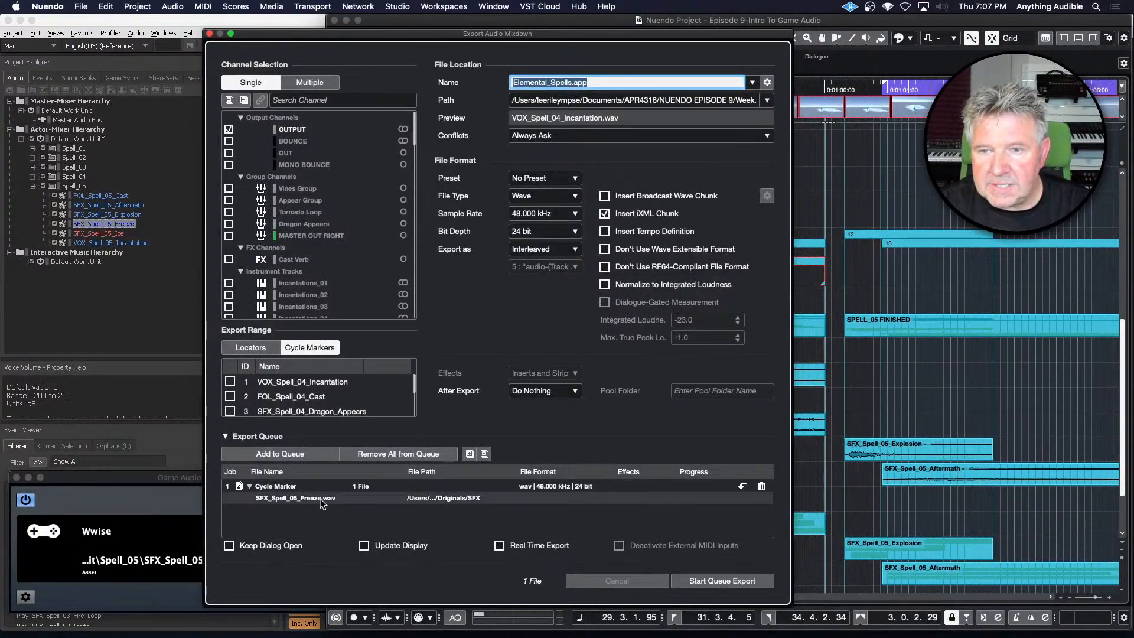
scroll(348, 396, "down", 5)
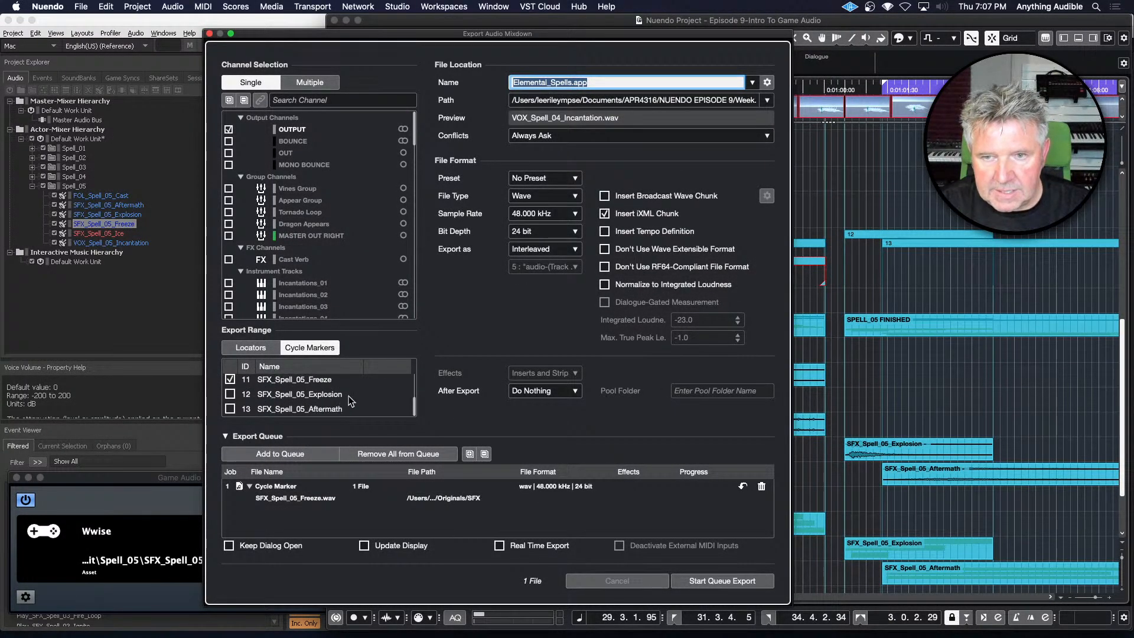
scroll(348, 395, "up", 1)
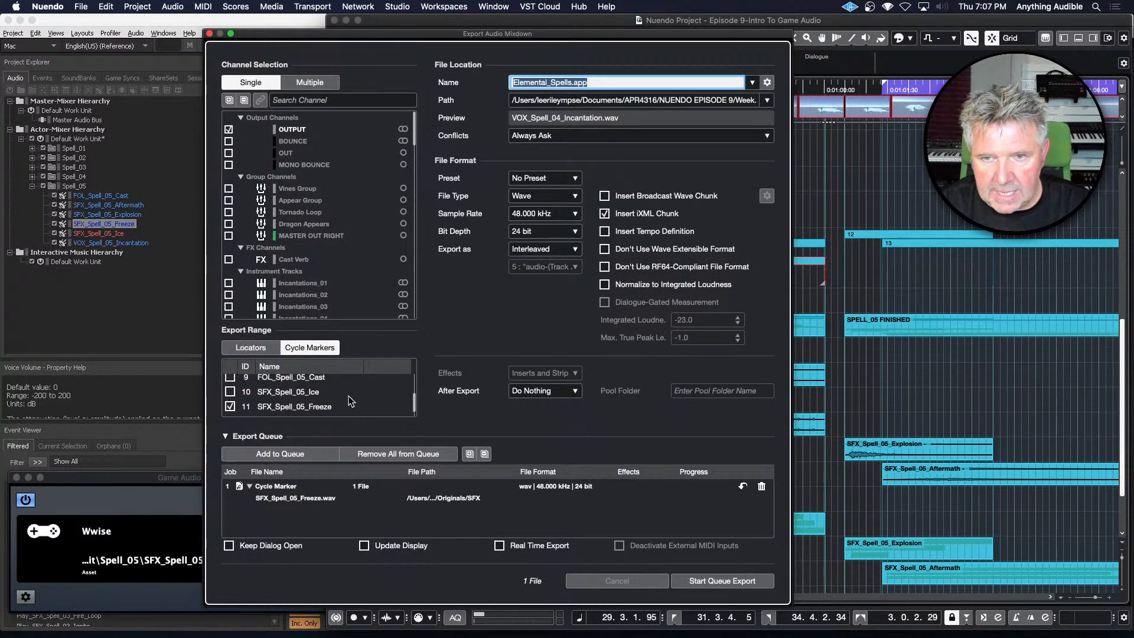
left_click(695, 581)
left_click(696, 582)
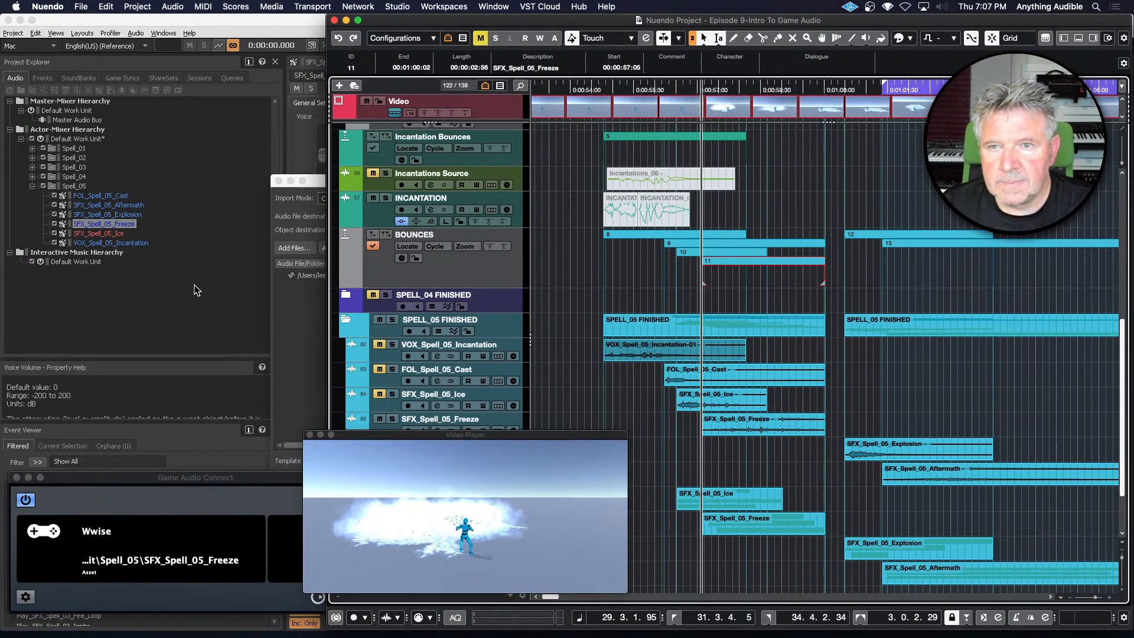
Switch to Wwise and import SFX_Spell_05_Freeze-01.wav as a new audio source of SFX_Spell_05_Freeze, replacing the existing originals file
left_click(301, 321)
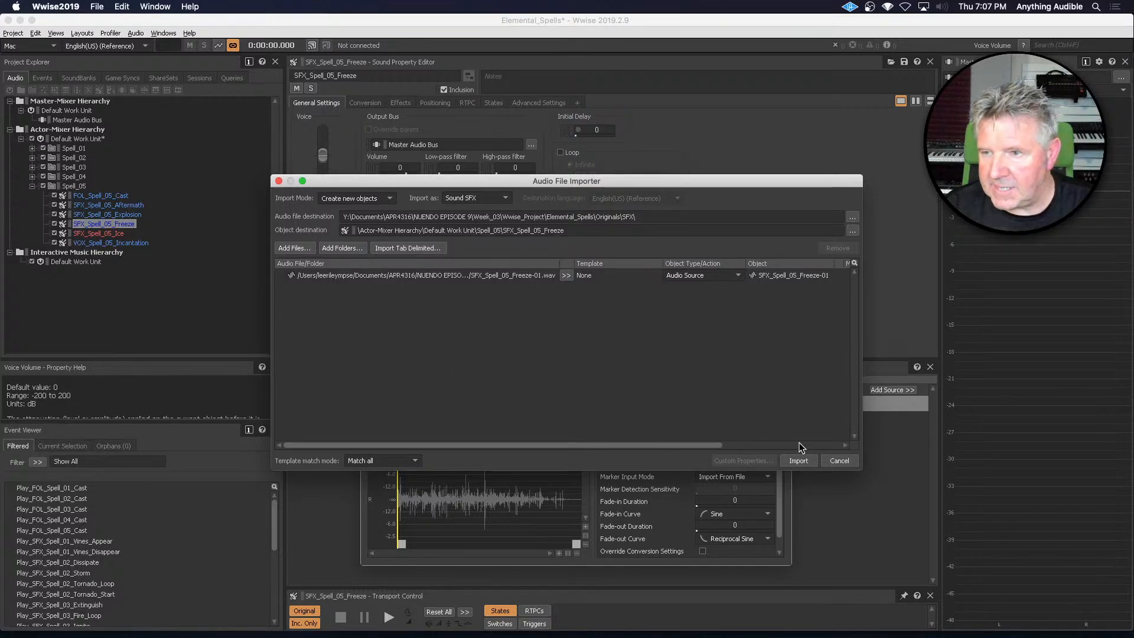
left_click(738, 276)
left_click(743, 332)
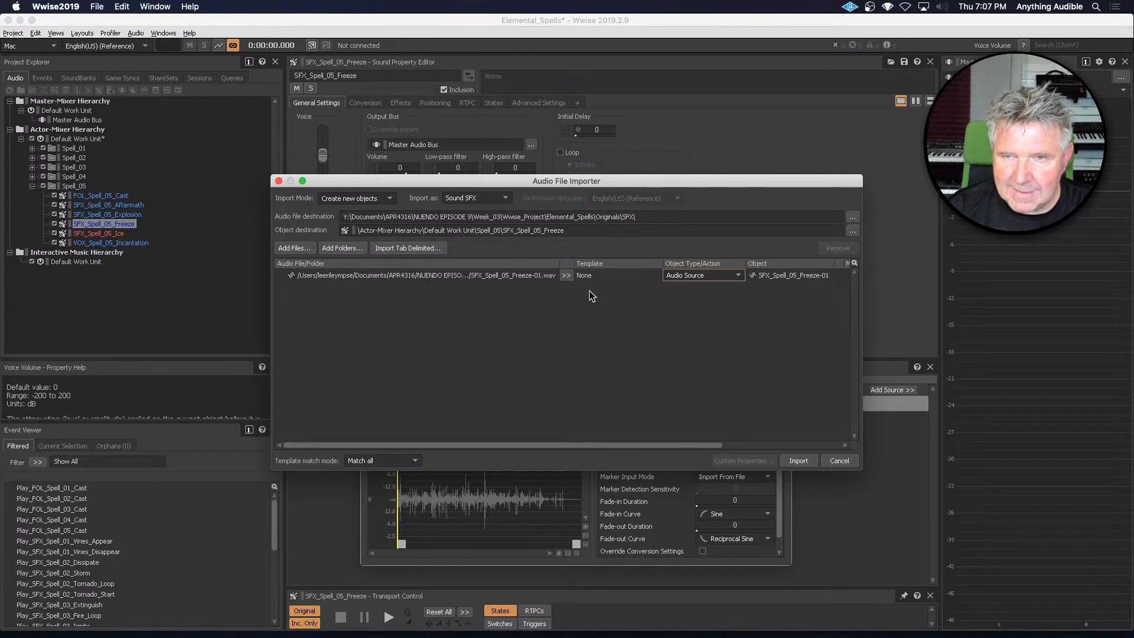
left_click(392, 199)
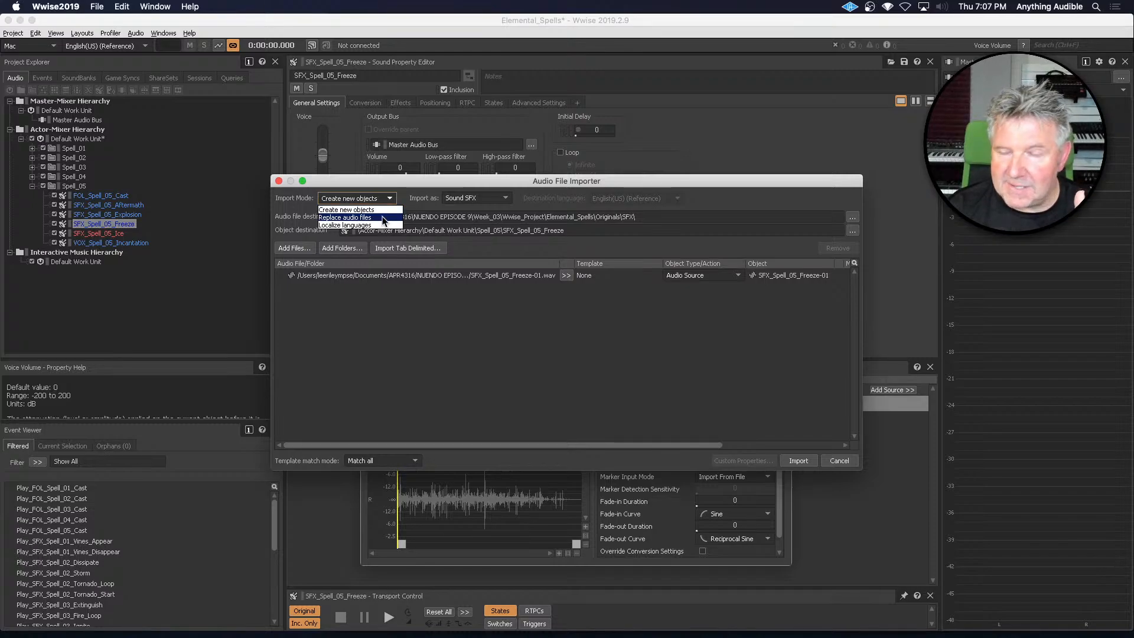
left_click(383, 210)
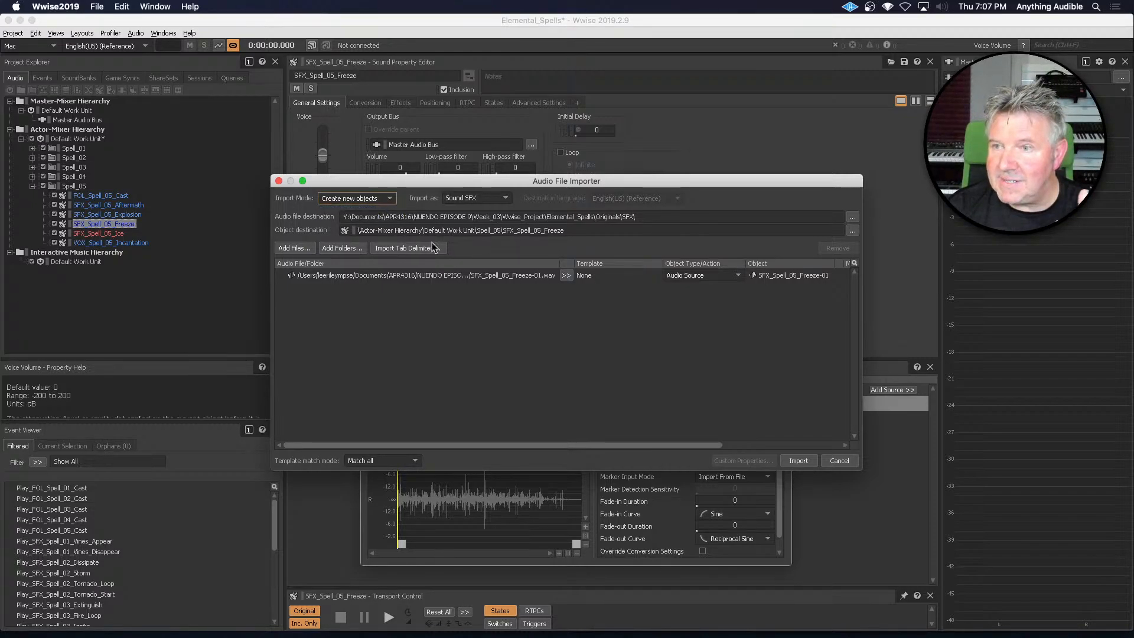
left_click(798, 460)
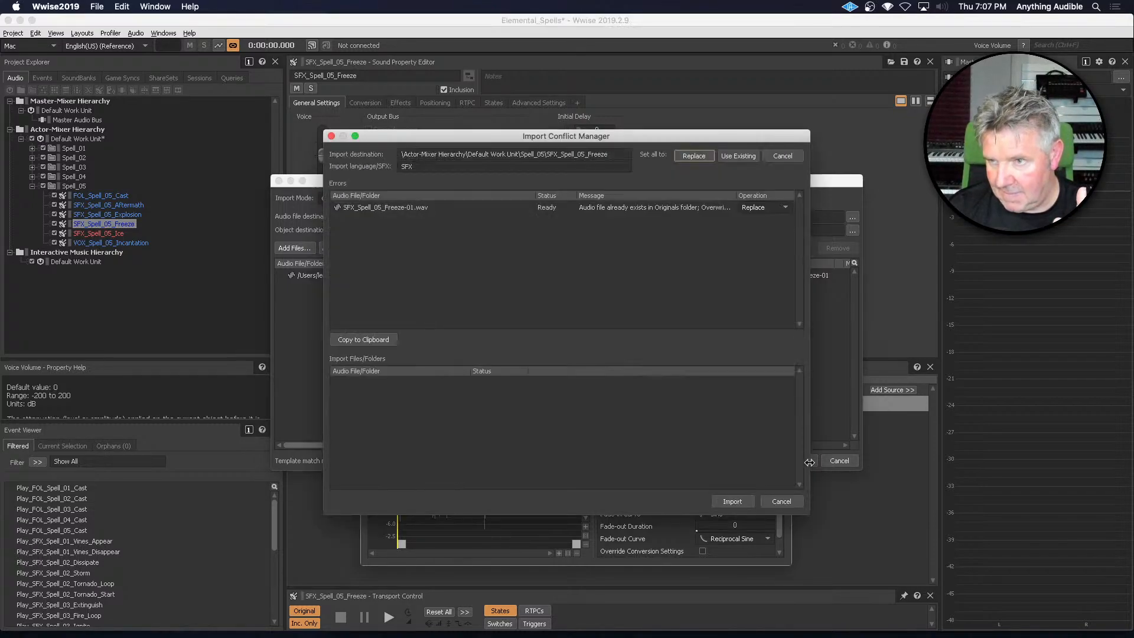
left_click(748, 502)
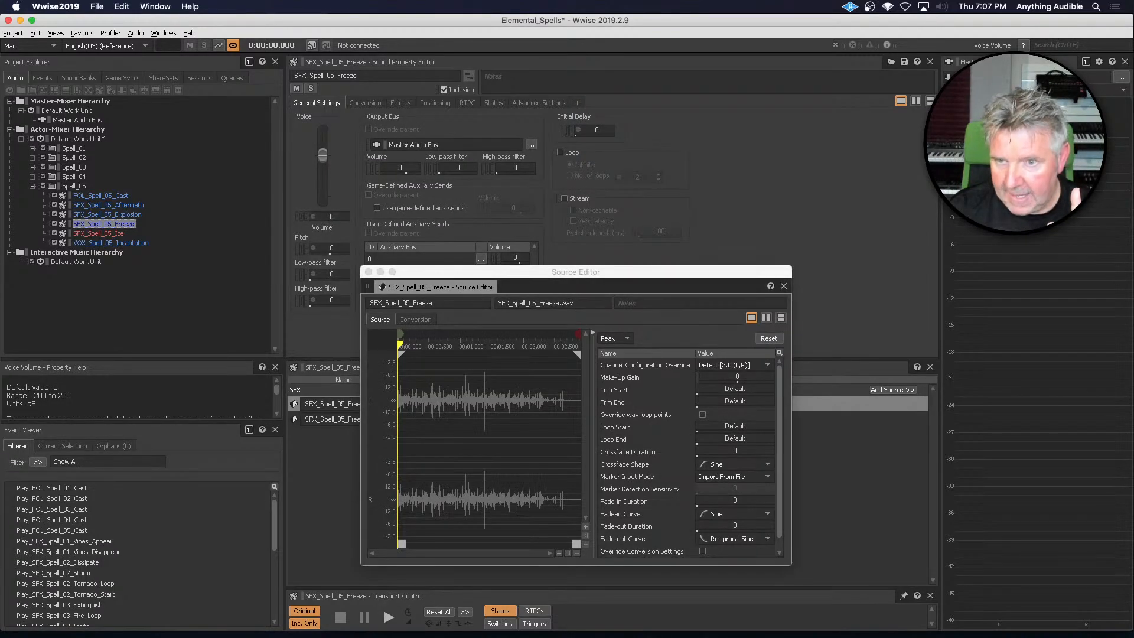
Reopen the original SFX_Spell_05_Freeze source in the Source Editor, audition it, and close the editor
left_click(369, 271)
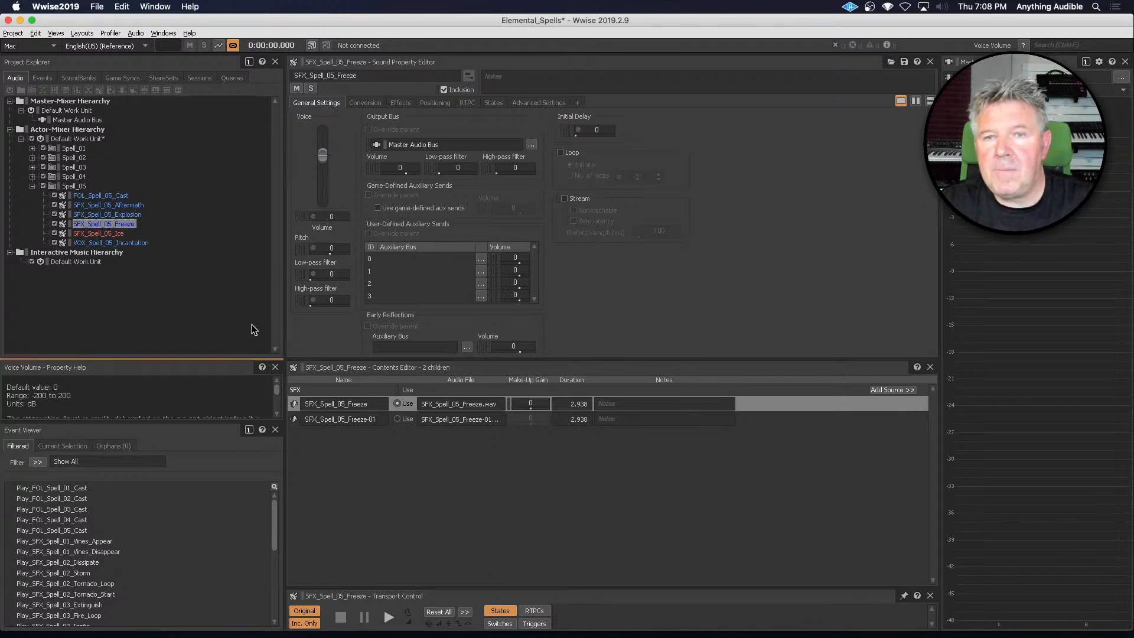
double_click(294, 404)
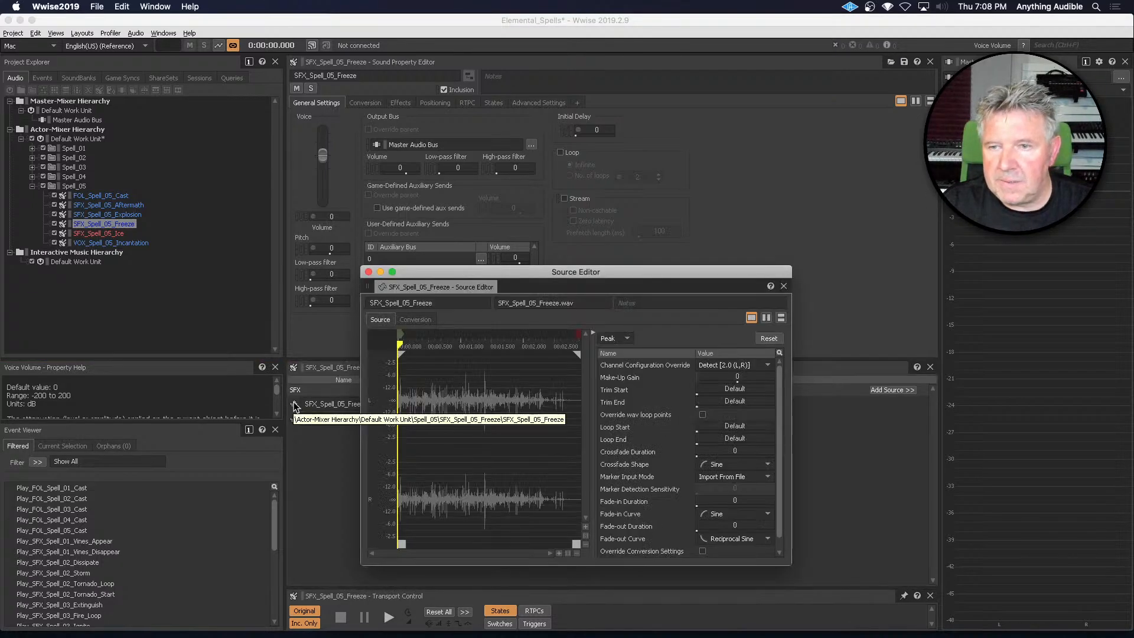
key("space")
key("space")
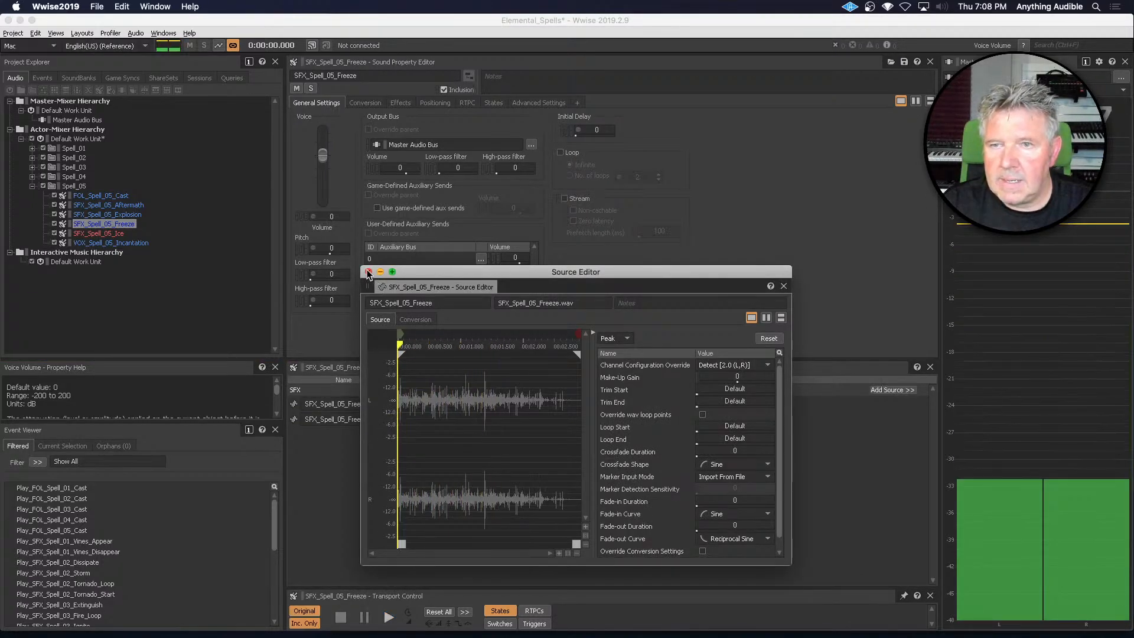
left_click(368, 272)
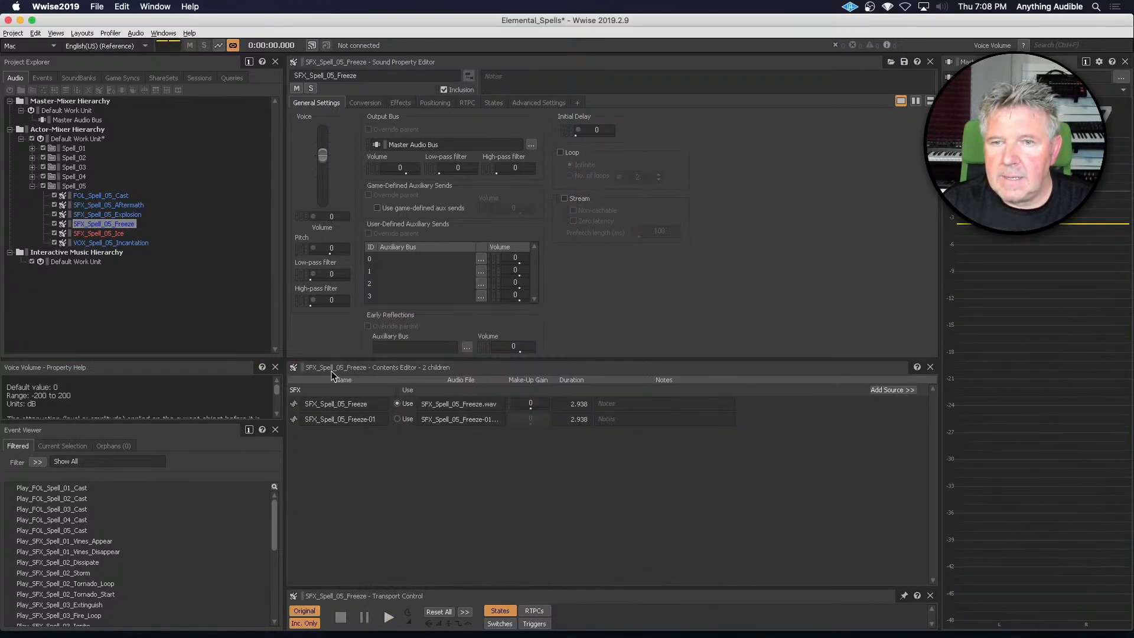
Set SFX_Spell_05_Freeze-01 as the source in use, open it in the Source Editor and audition it
left_click(398, 418)
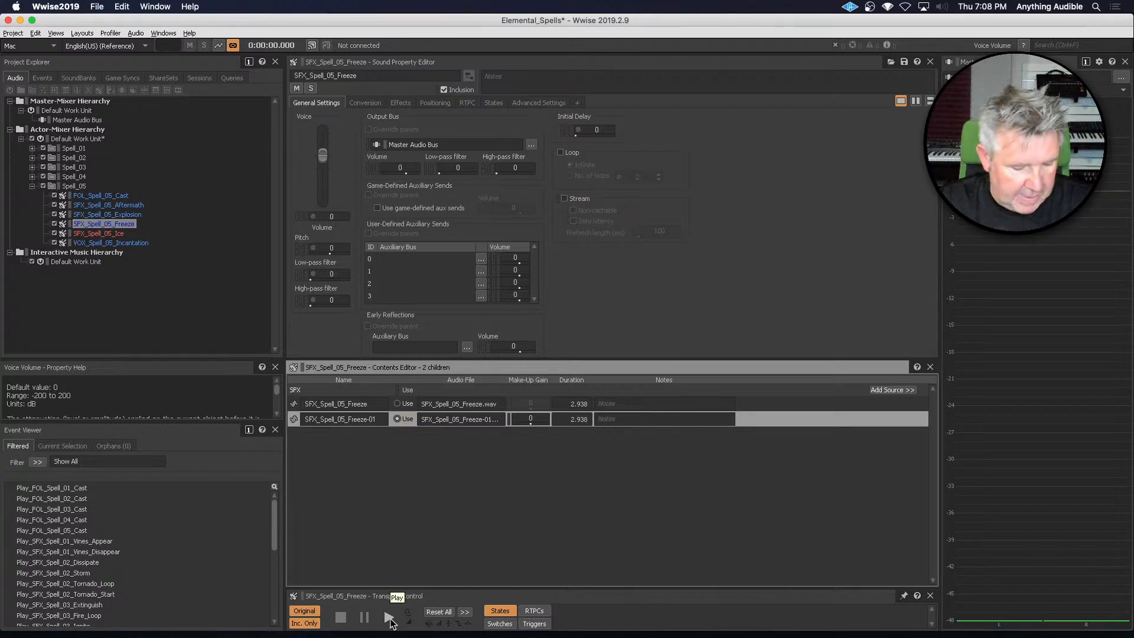
double_click(294, 420)
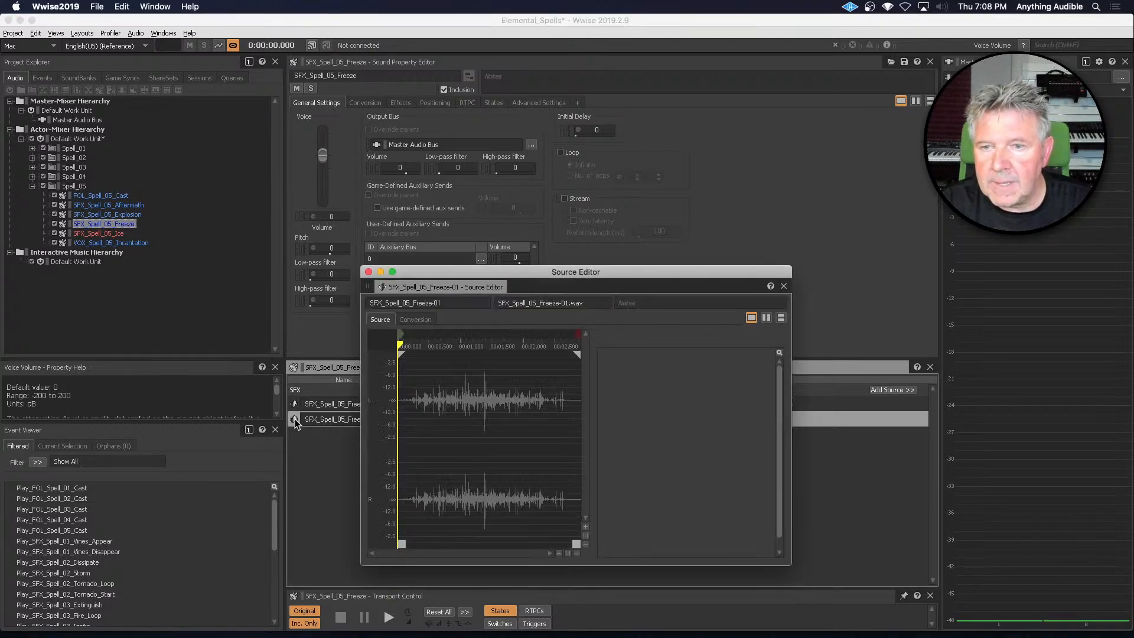
key("space")
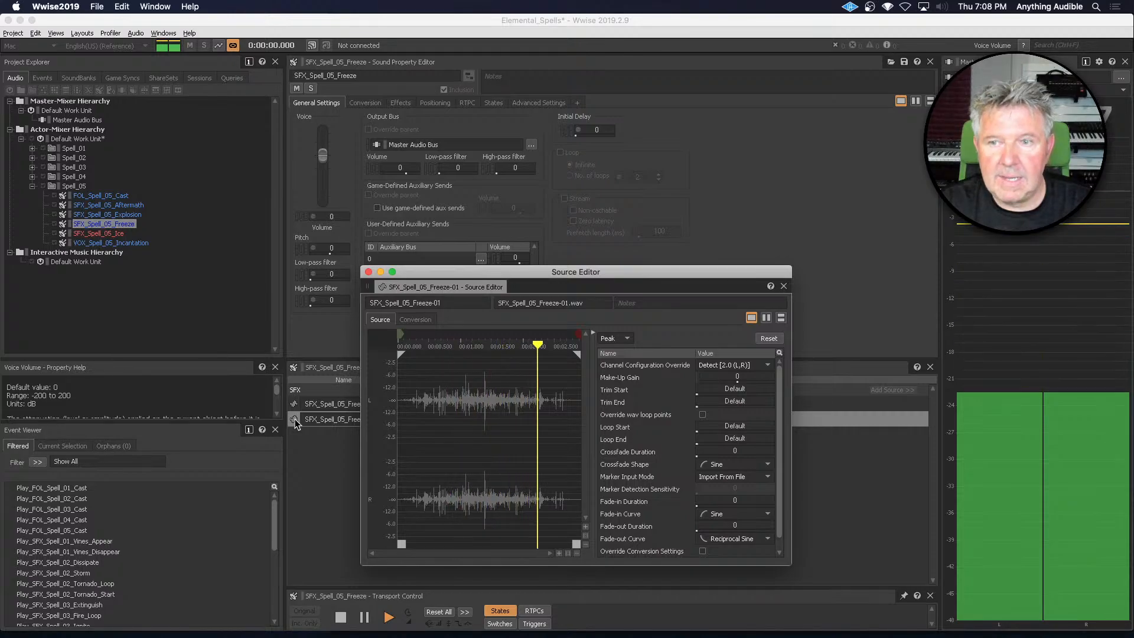
key("space")
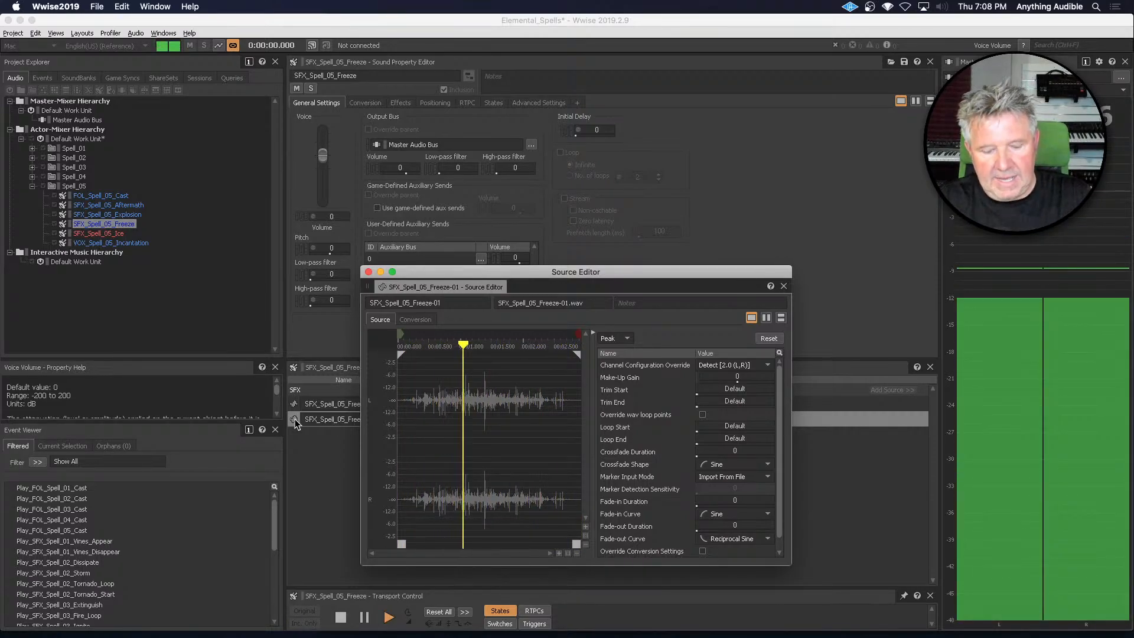
Compare the two freeze sources by auditioning SFX_Spell_05_Freeze, and return to using SFX_Spell_05_Freeze-01
left_click(294, 405)
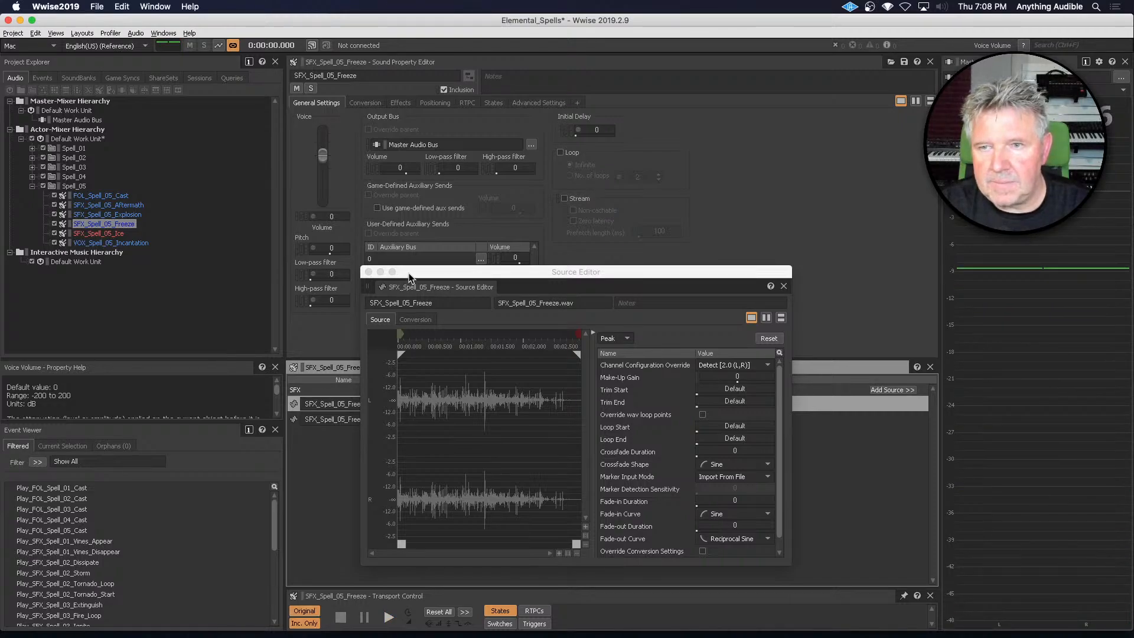
left_click_drag(408, 272, 524, 274)
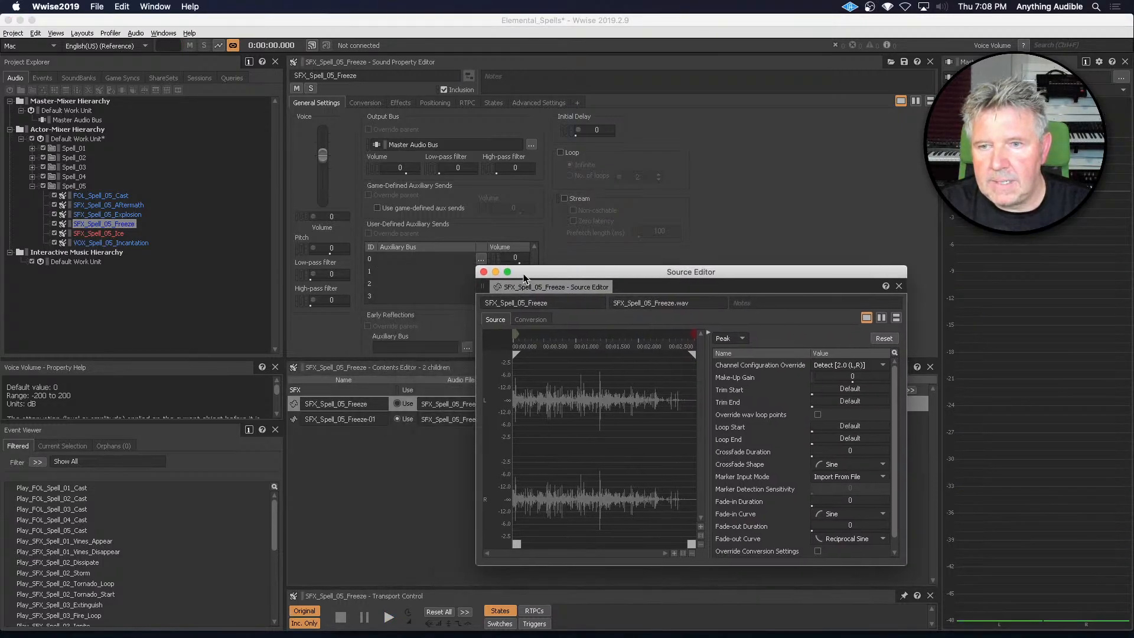
left_click(398, 404)
key("space")
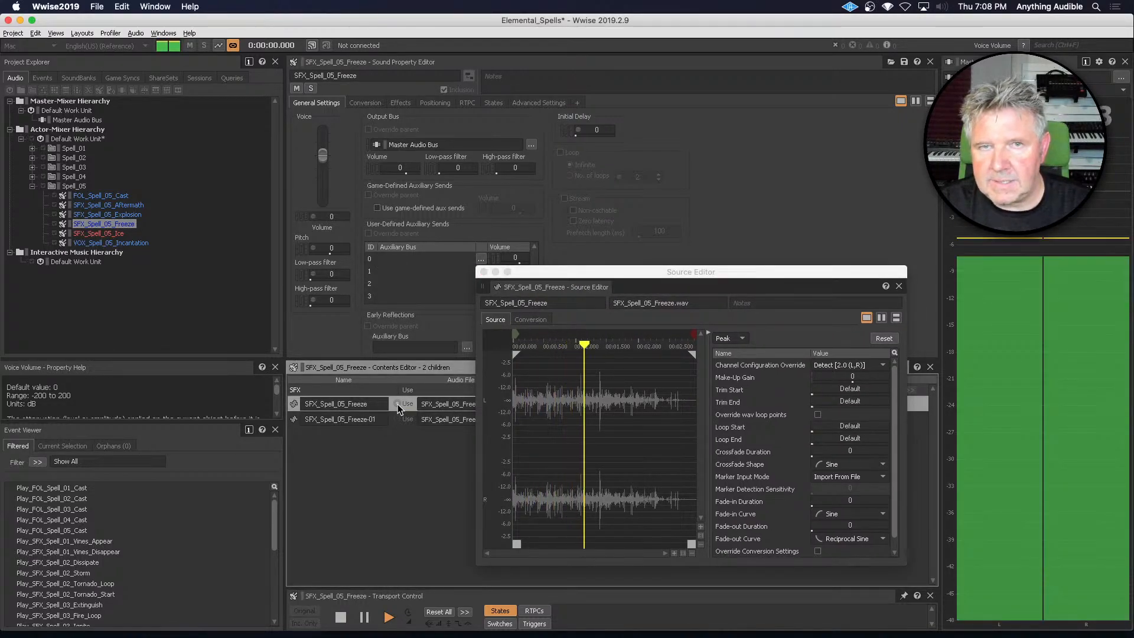
key("space")
left_click(397, 418)
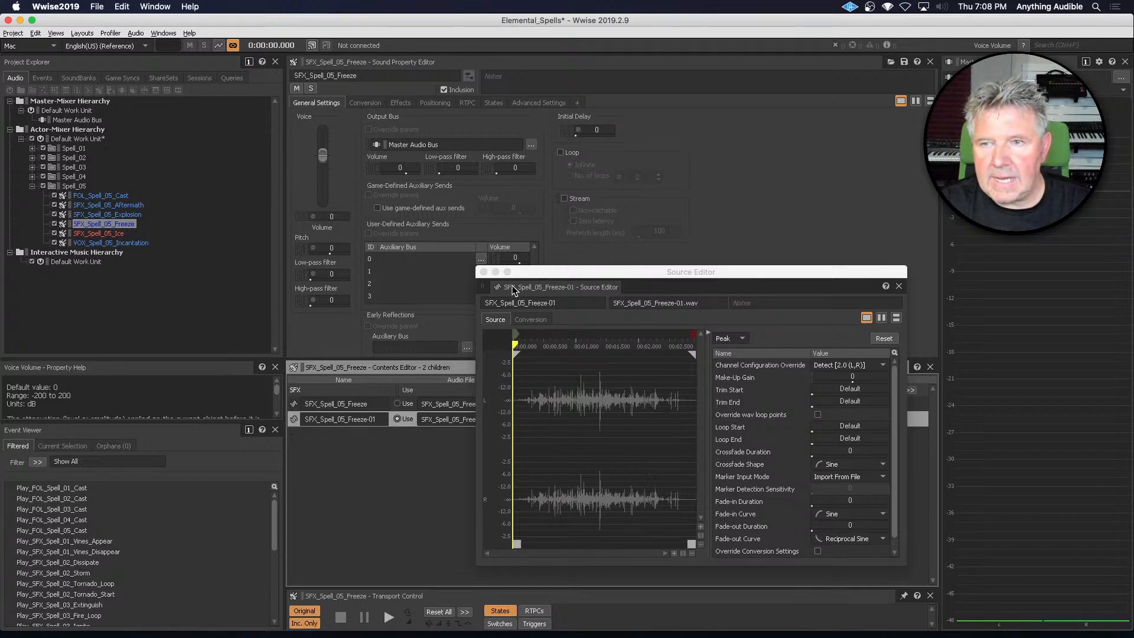
left_click_drag(532, 271, 474, 274)
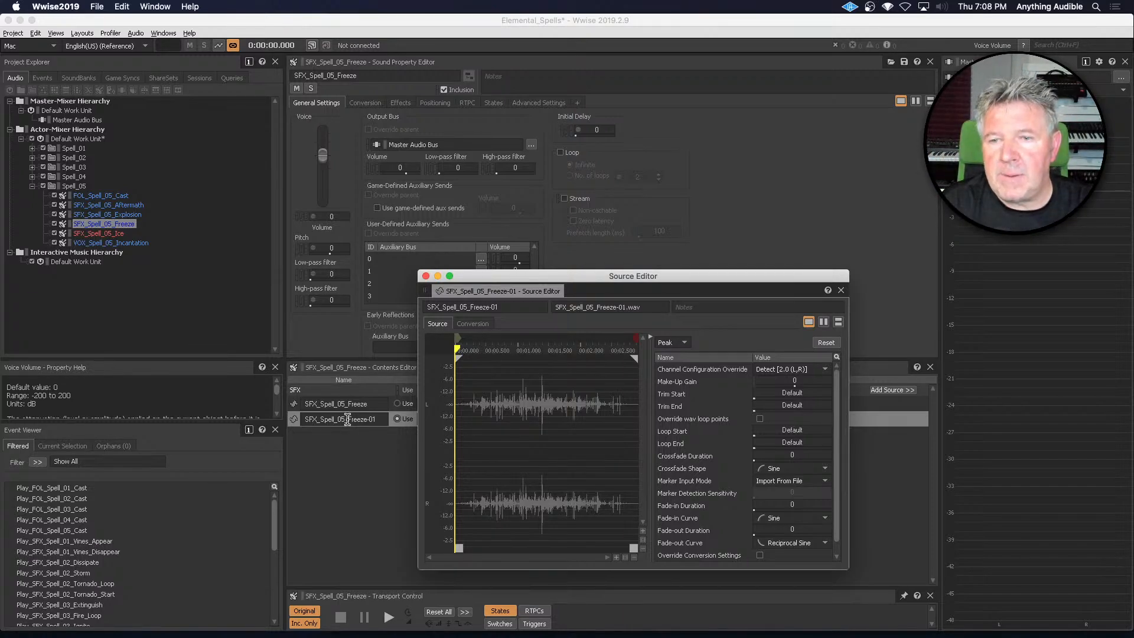
Delete the original SFX_Spell_05_Freeze source, keeping SFX_Spell_05_Freeze-01, and close the Source Editor
left_click(294, 404)
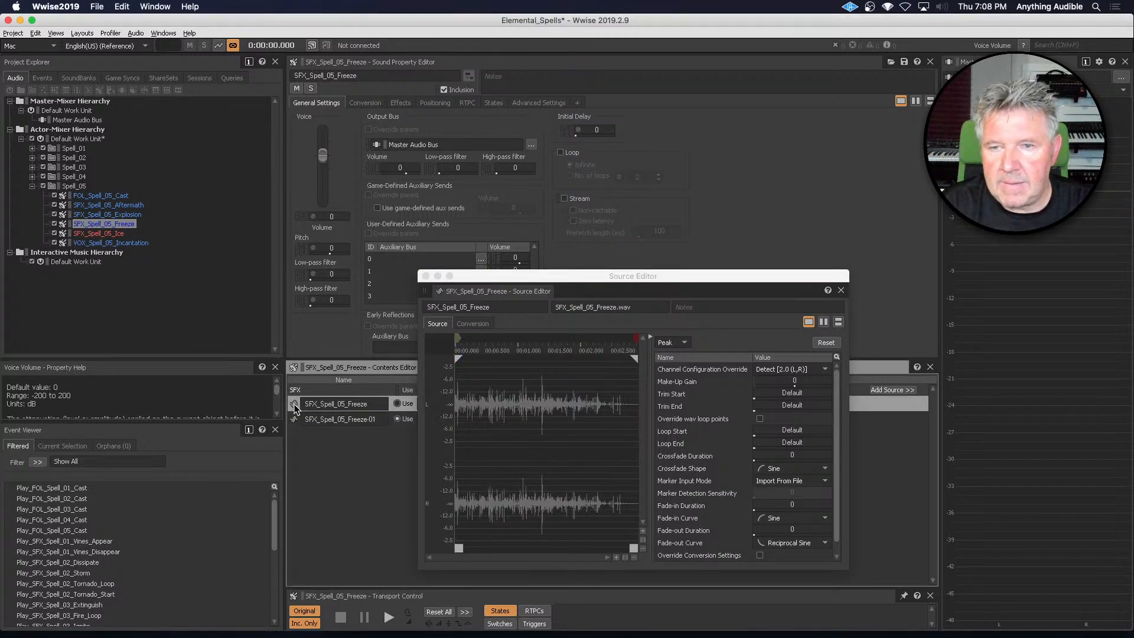
right_click(295, 406)
left_click(325, 418)
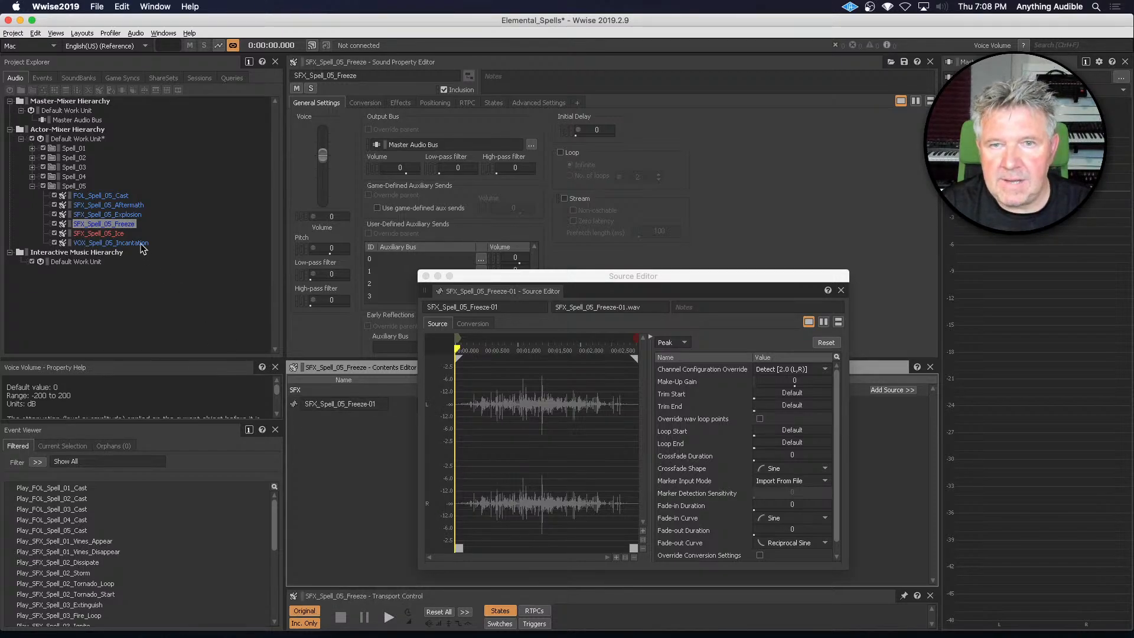
left_click(426, 276)
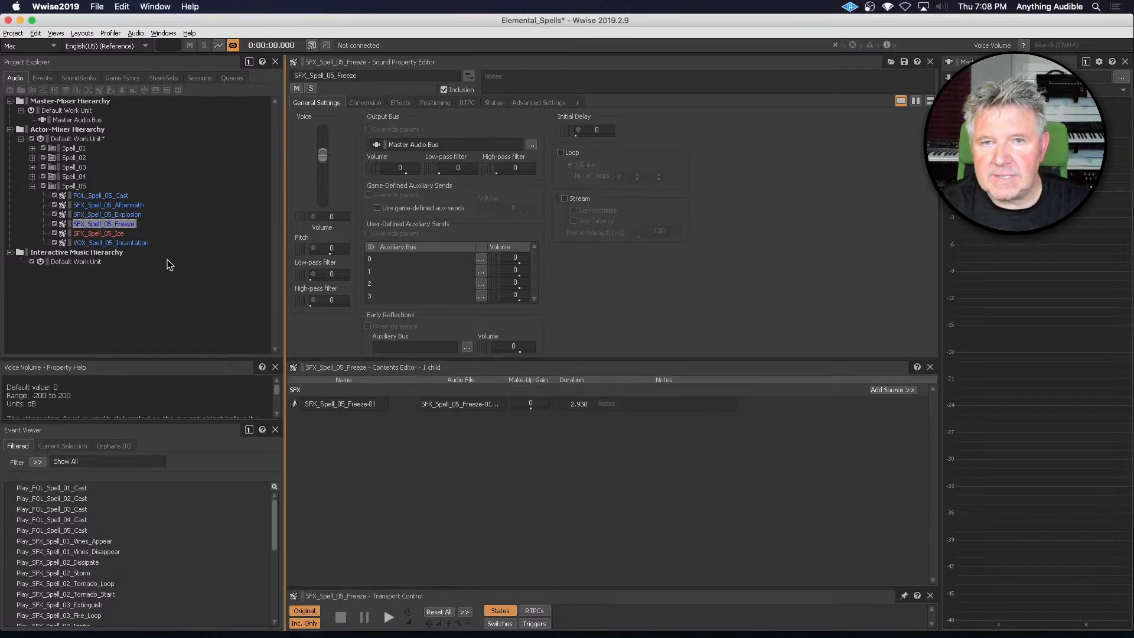
Select the SFX_Spell_05_Ice sound, and in Nuendo mute the SFX_Spell_05_Freeze track and unmute SFX_Spell_05_Ice
left_click(112, 233, "shift")
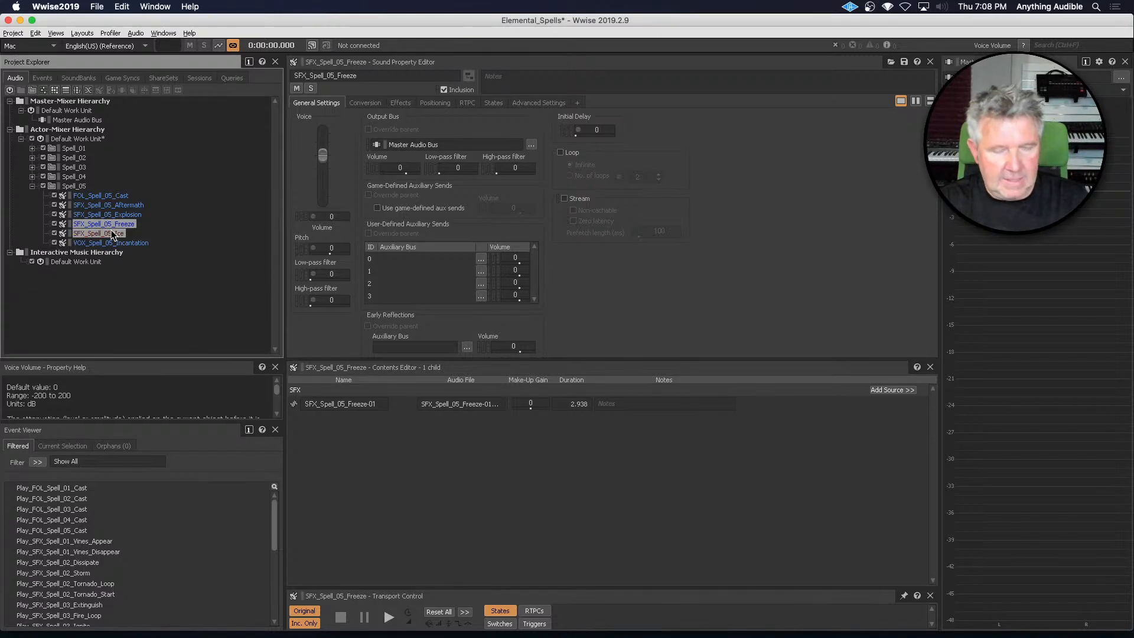
left_click(112, 233)
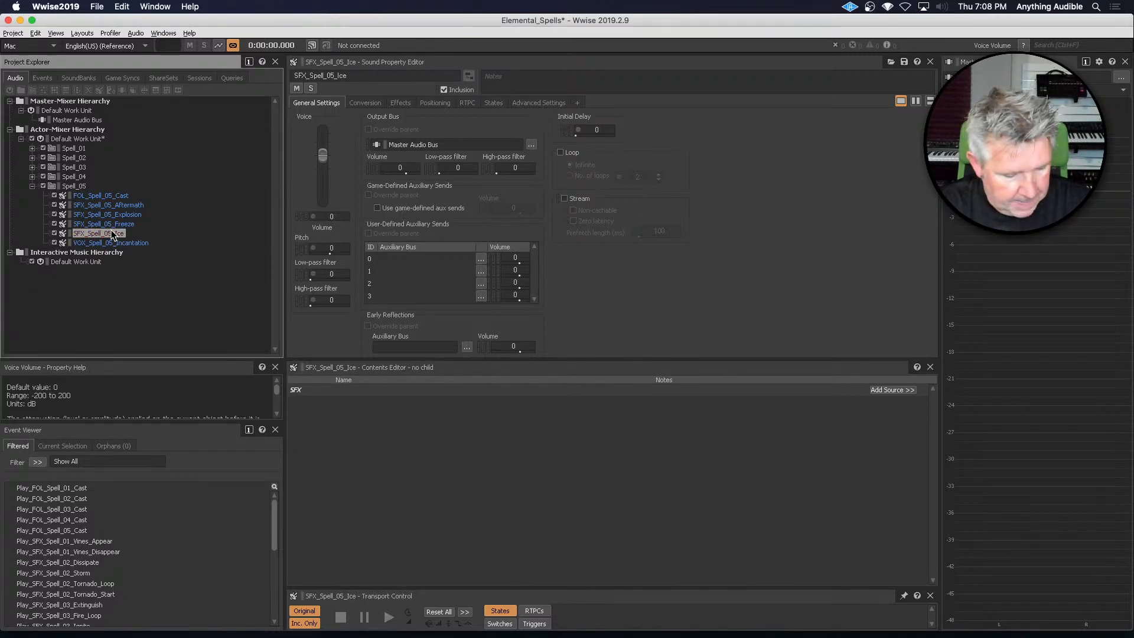
key("super+Tab")
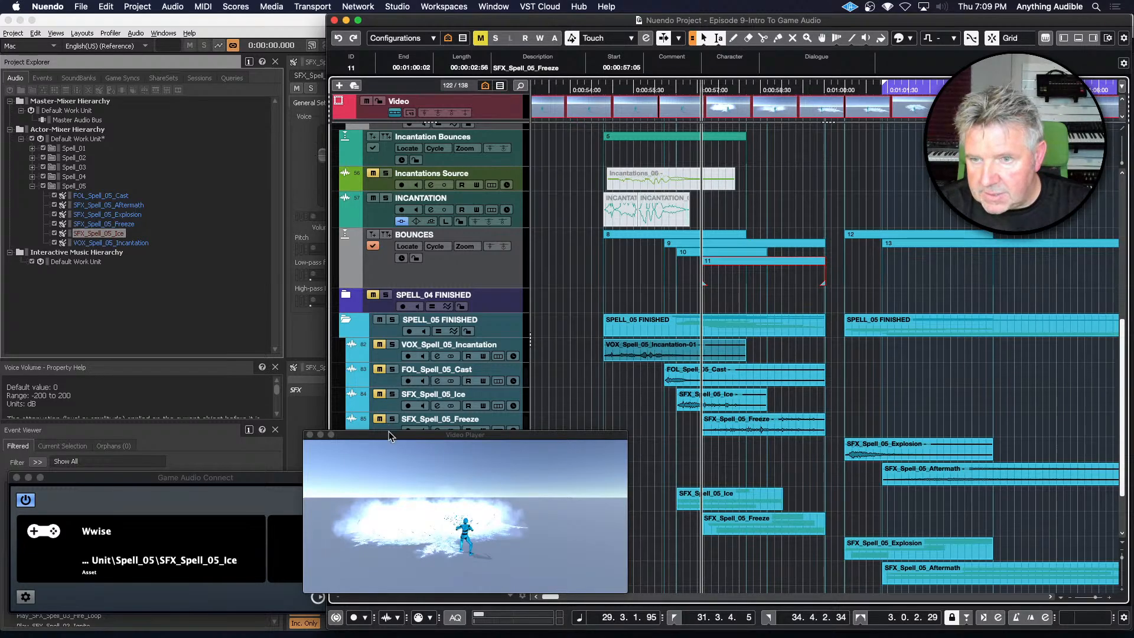
mouse_move(390, 435)
left_mouse_down()
mouse_move(390, 457)
mouse_move(391, 427)
left_mouse_up()
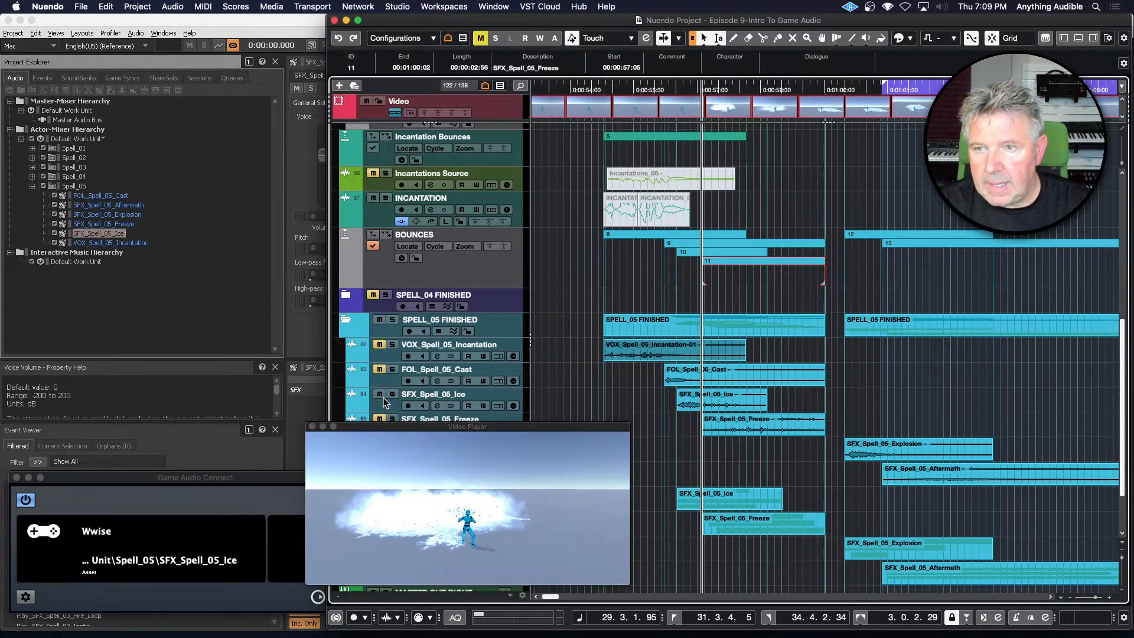
Select the SFX_Spell_05_Ice cycle marker and audition its range against the video
left_click(689, 405)
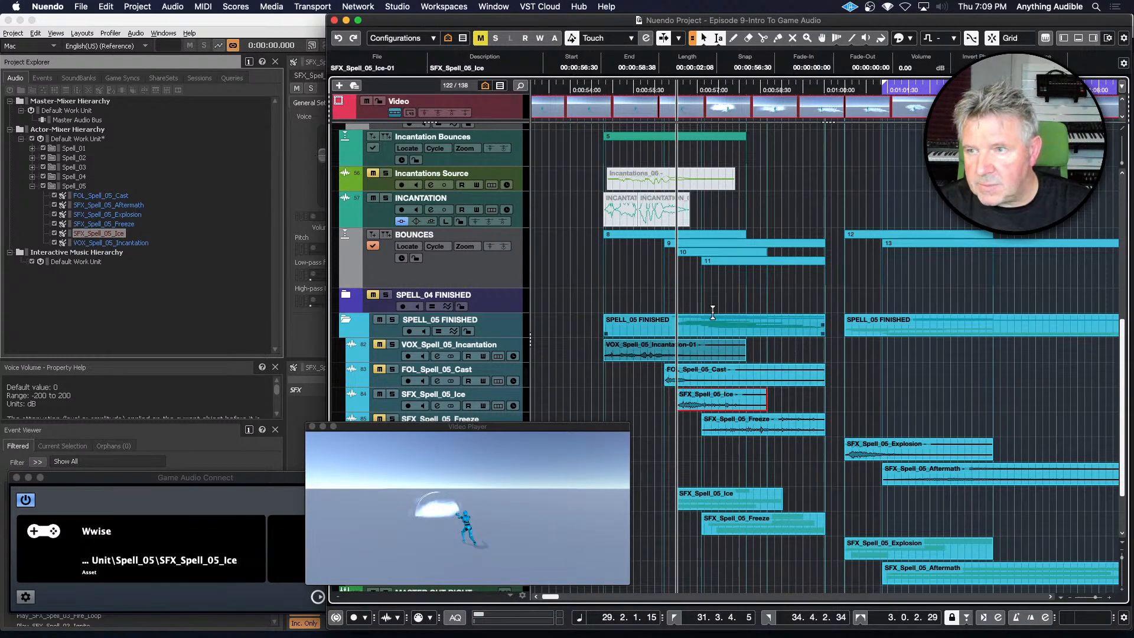
left_click(689, 252)
key("space")
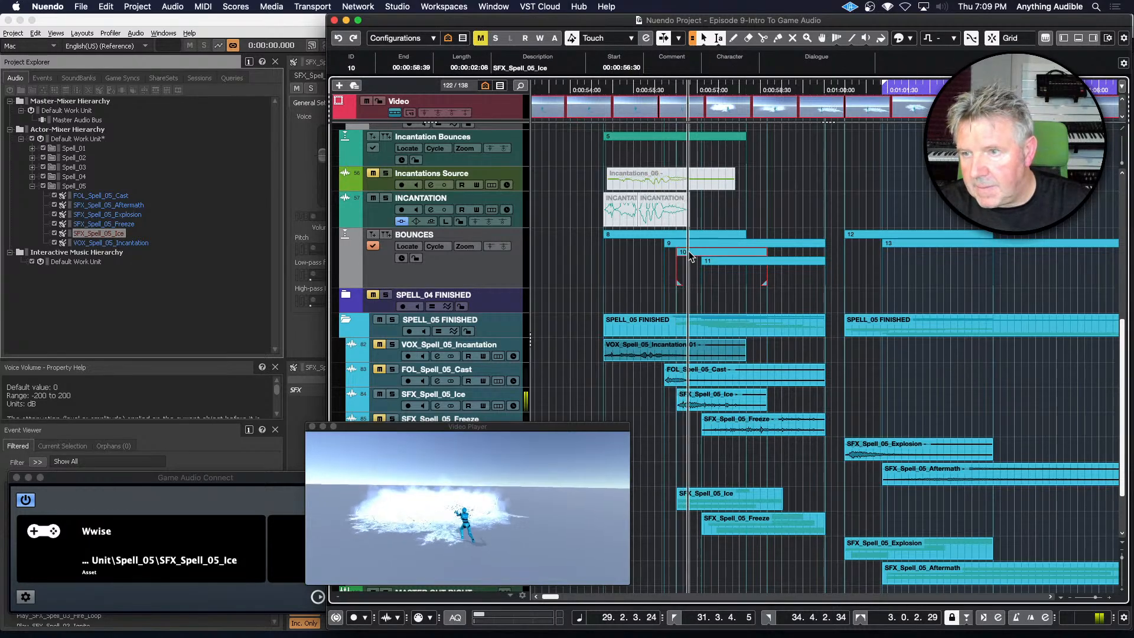
key("space")
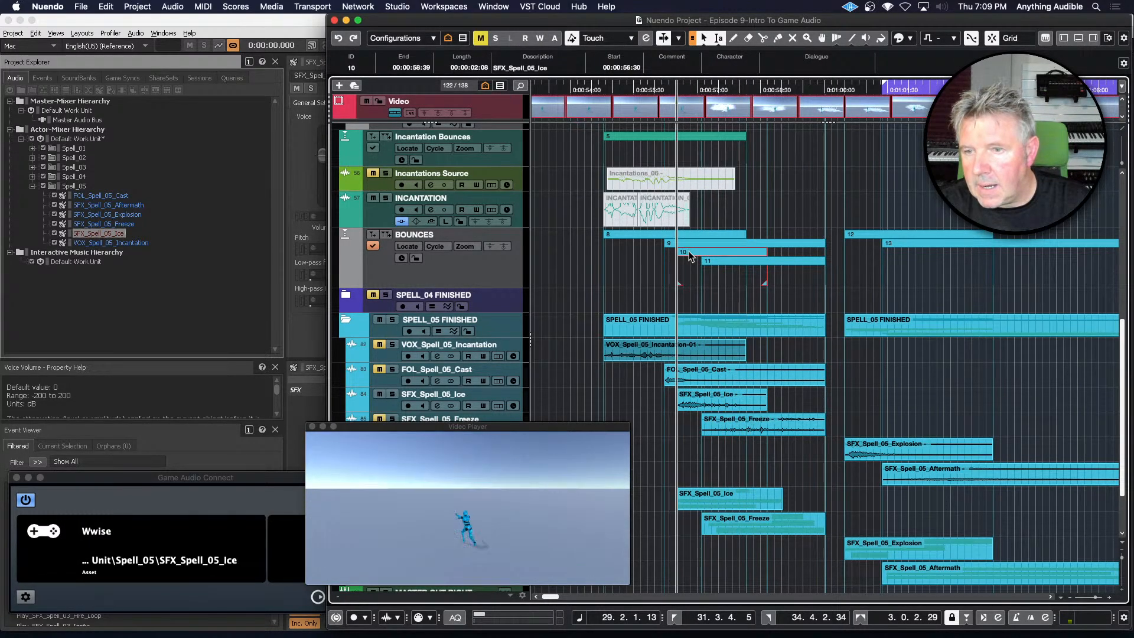
key("space")
key("space")
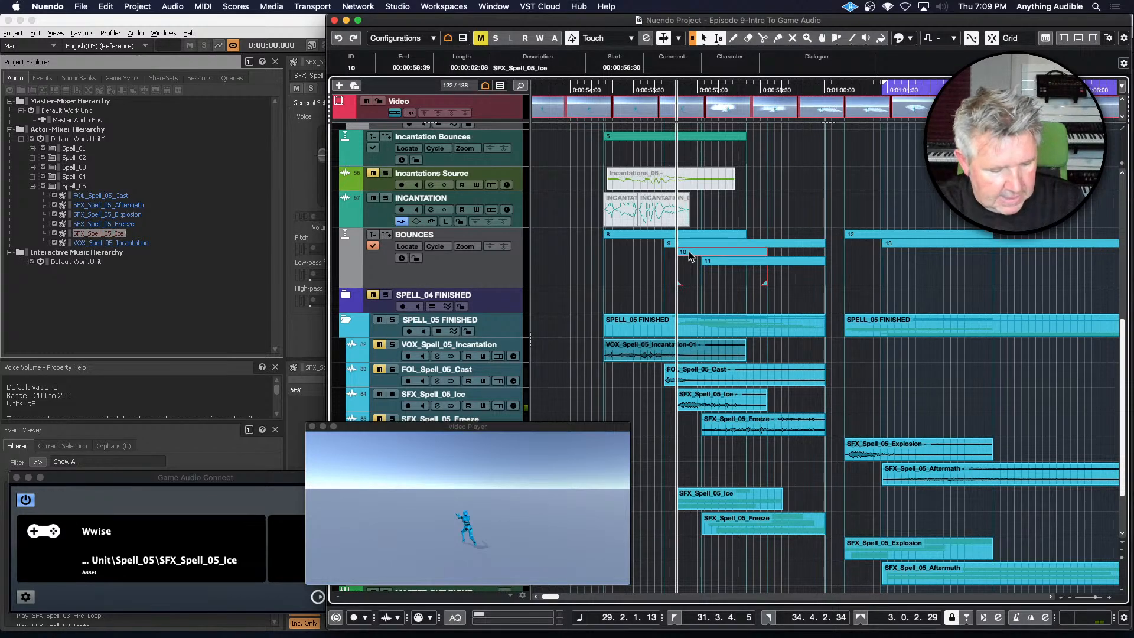
Clear the audio mixdown export queue and select the SFX_Spell_05_Ice cycle marker instead of SFX_Spell_05_Freeze
key("super+shift+e")
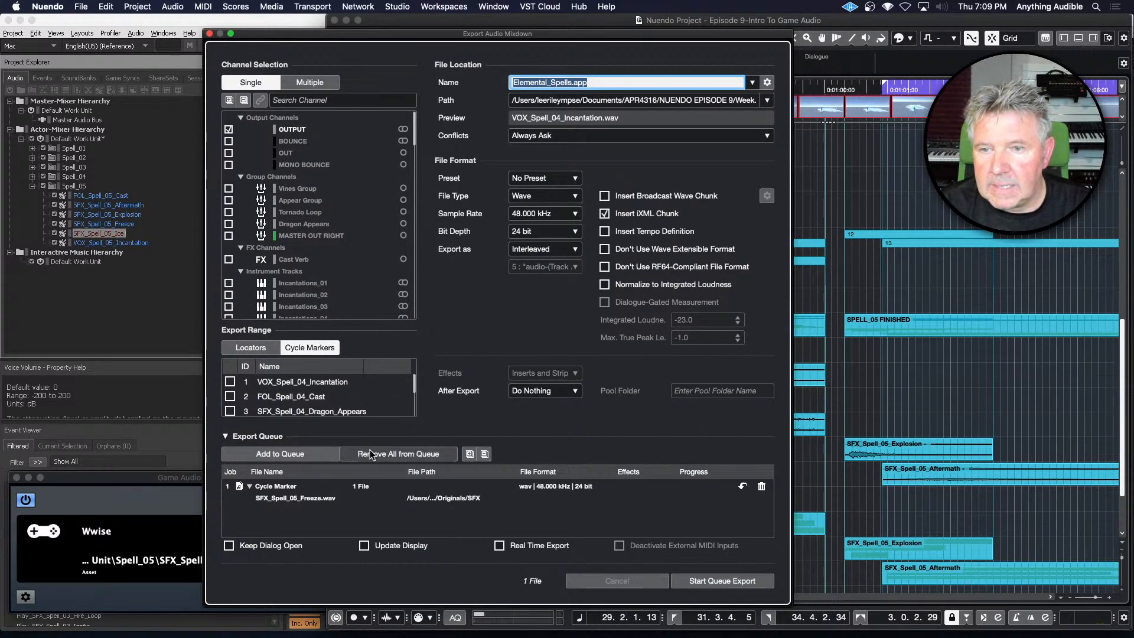
left_click(310, 500)
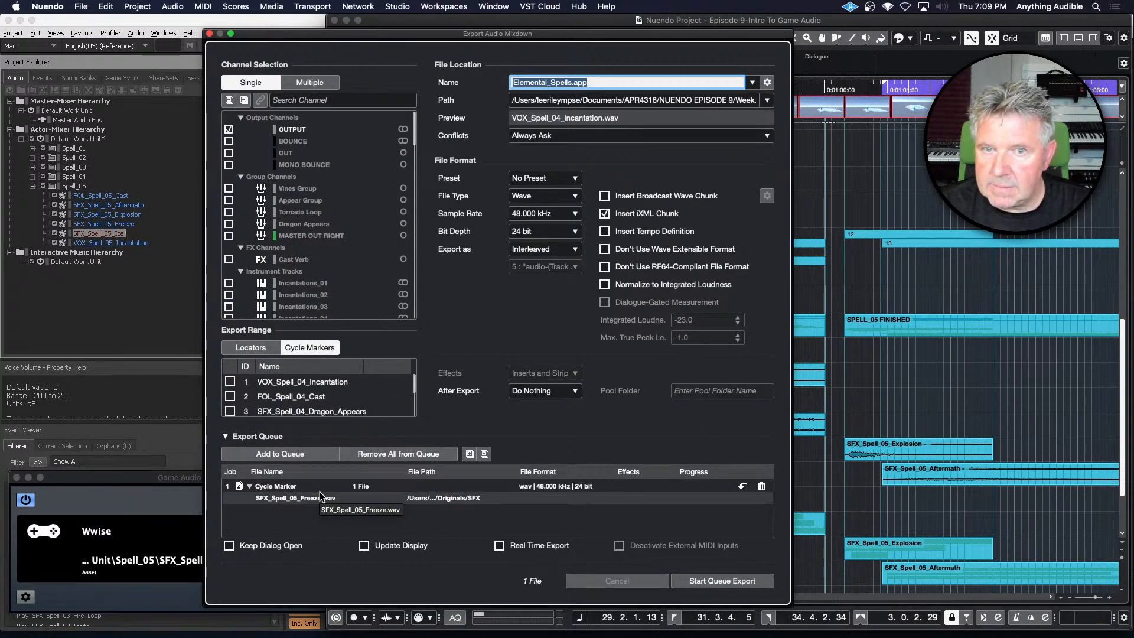
left_click(420, 455)
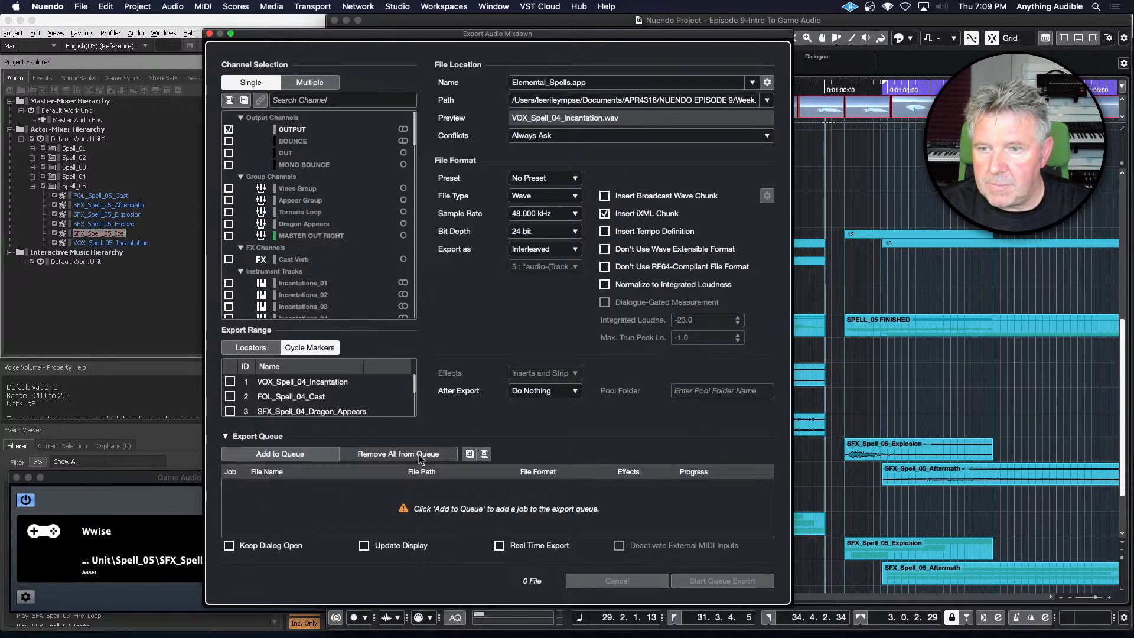
scroll(340, 387, "down", 4)
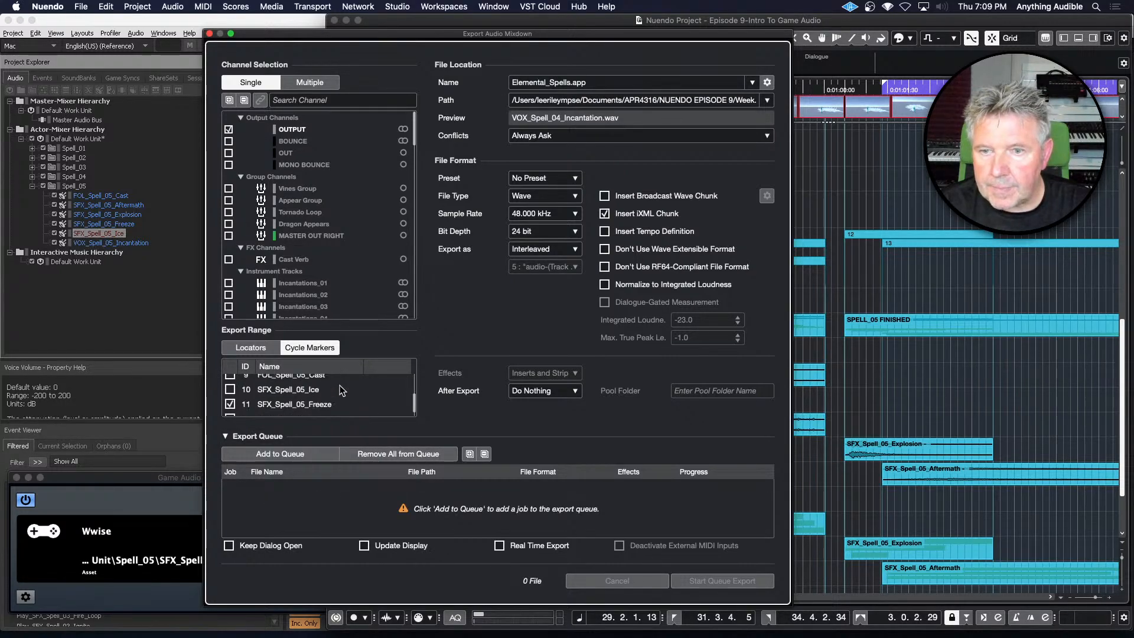
left_click(230, 404)
left_click(230, 390)
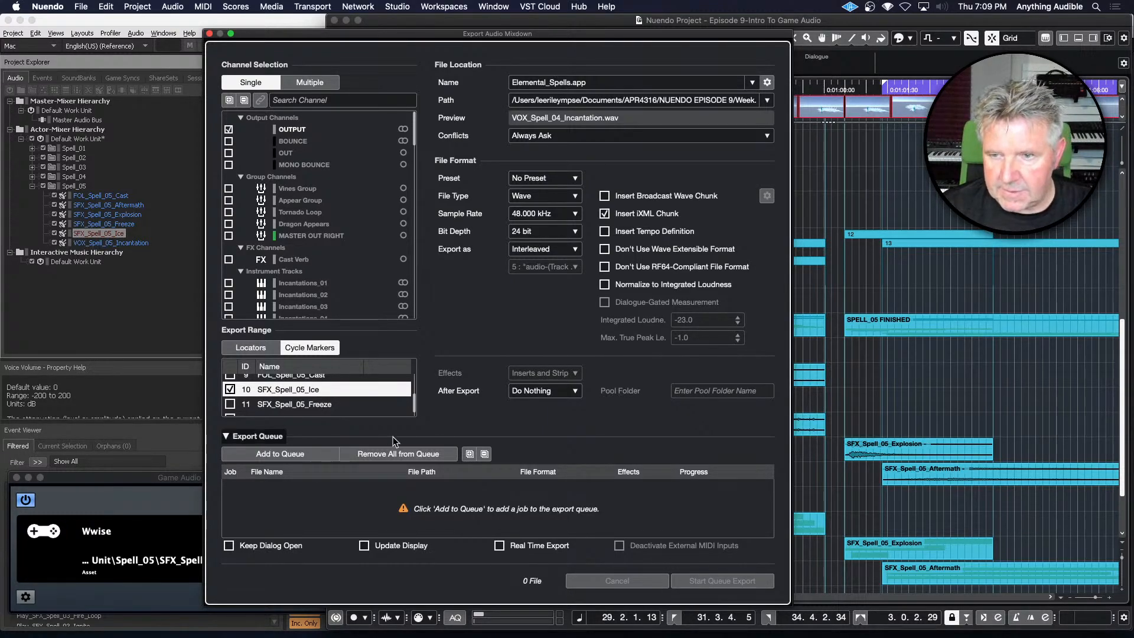
Queue and export the SFX_Spell_05_Ice cycle marker, and cancel the resulting import in Wwise
double_click(311, 456)
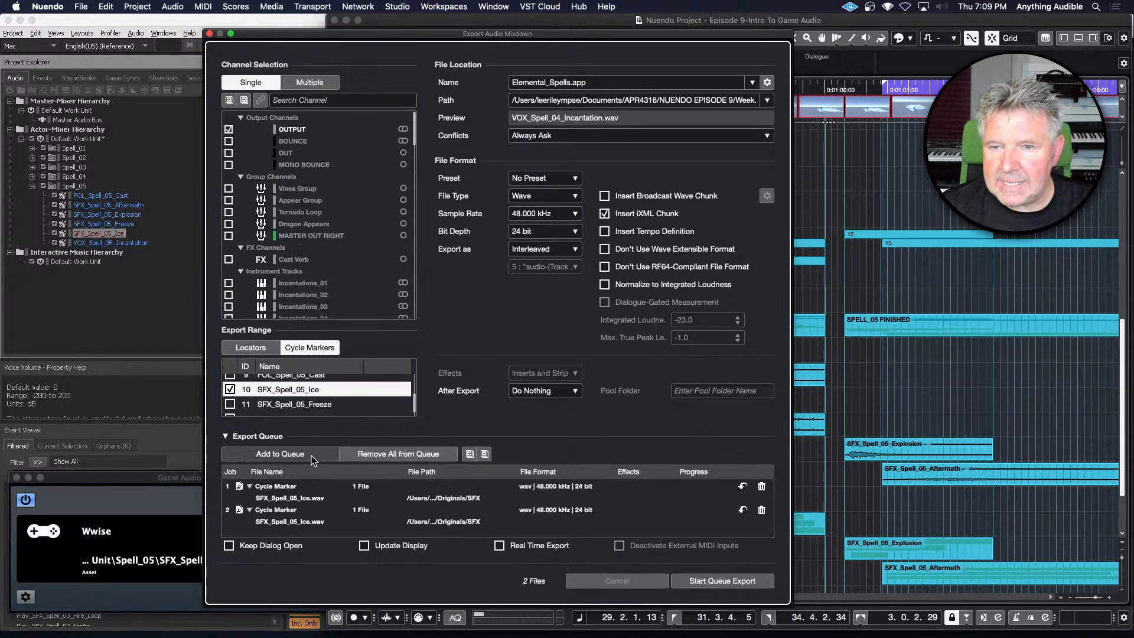
left_click(697, 582)
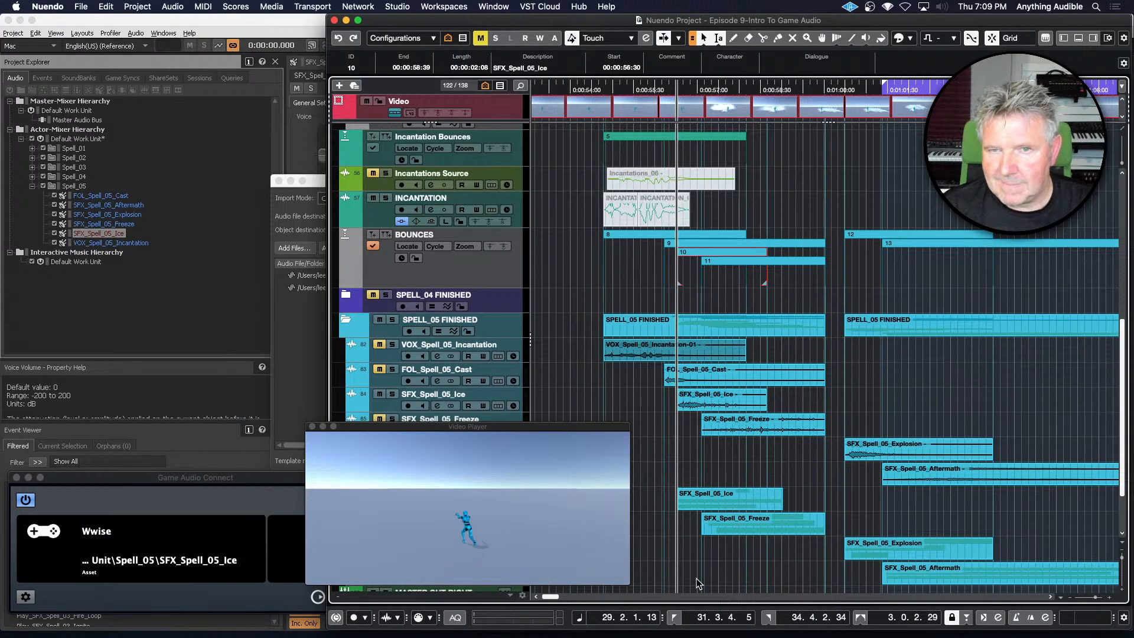
left_click(302, 342)
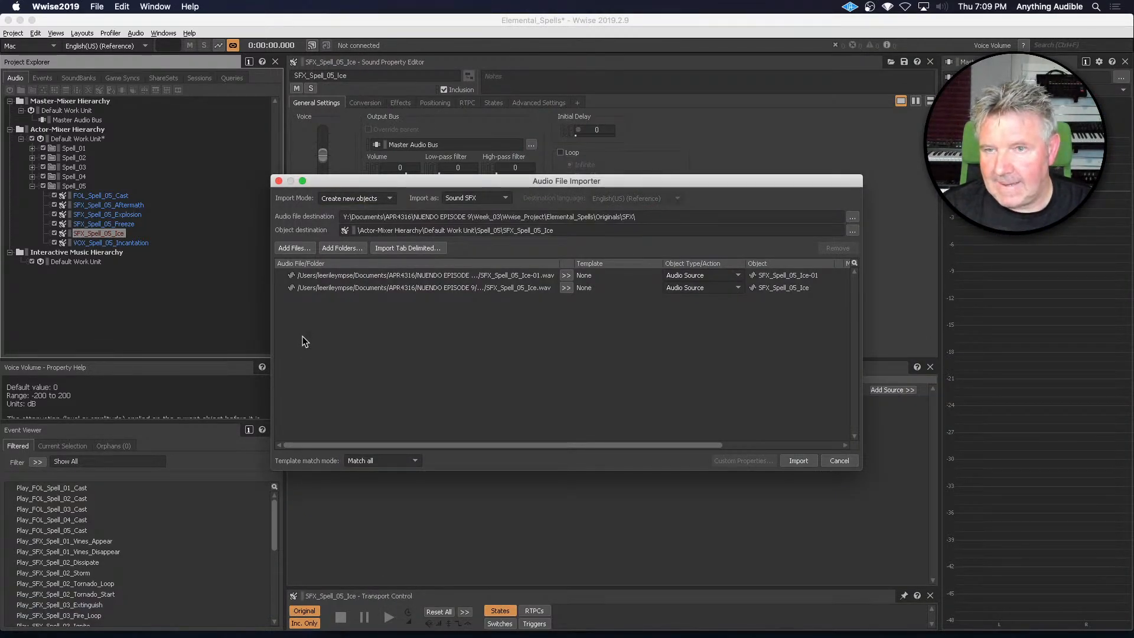
left_click(835, 461)
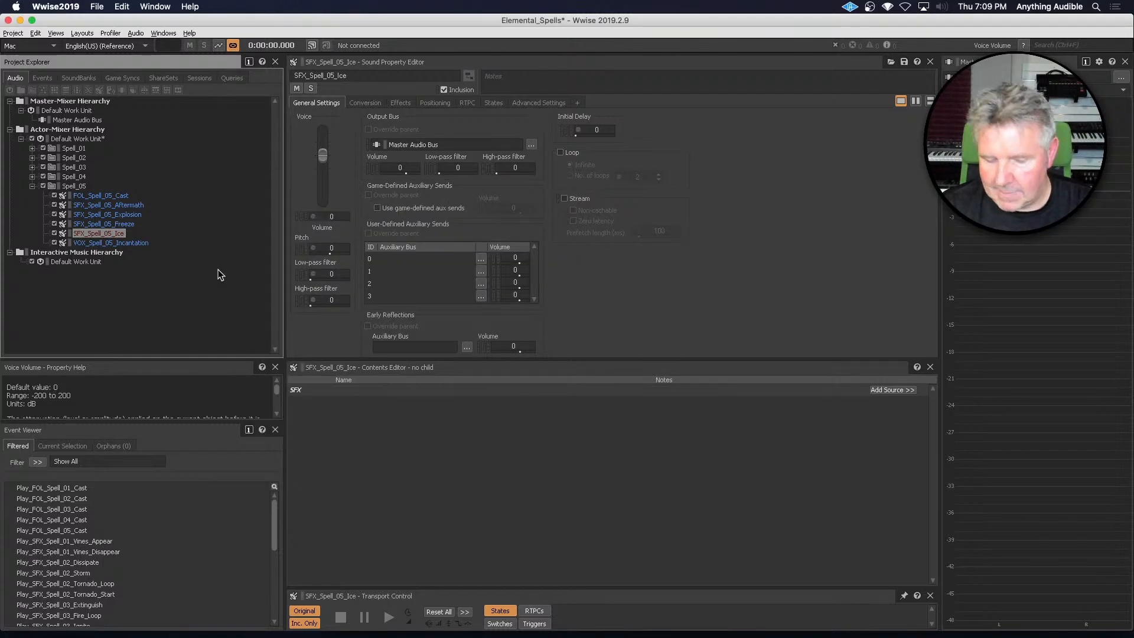
In Nuendo's audio mixdown export, check which cycle markers are selected and clear the SFX_Spell_05_Ice jobs from the queue
key("super+Tab")
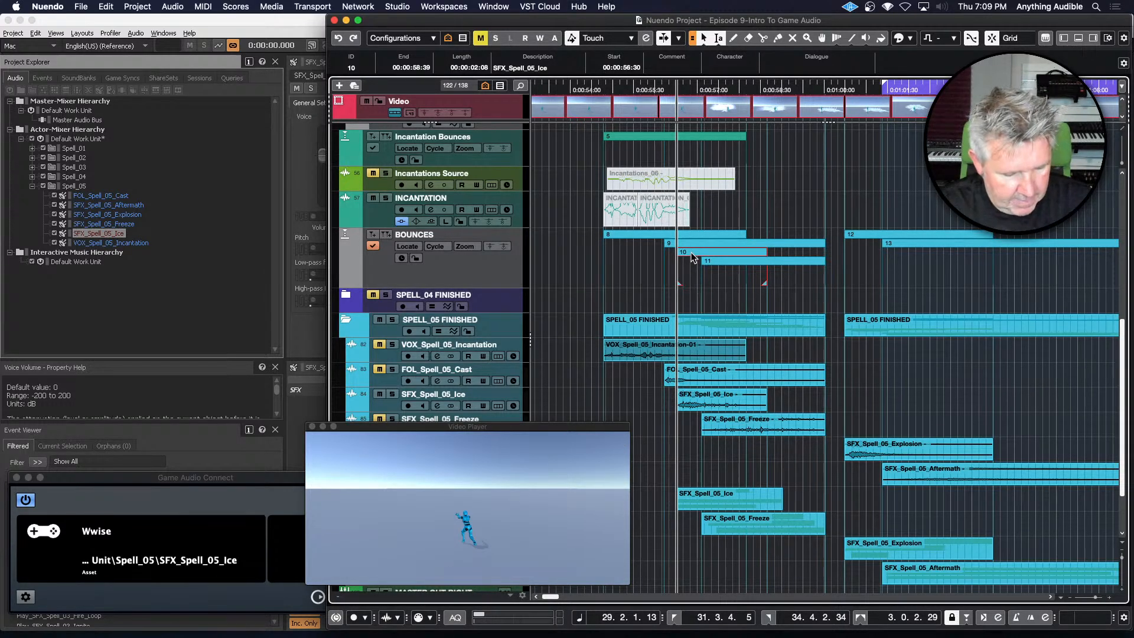
key("super+e")
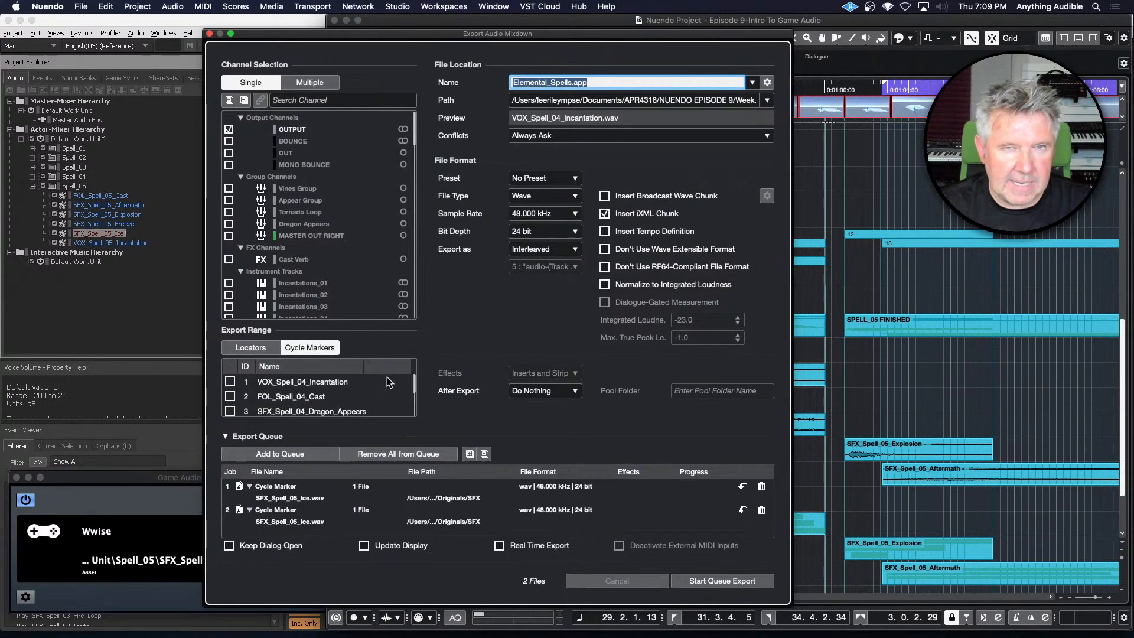
scroll(390, 389, "down", 4)
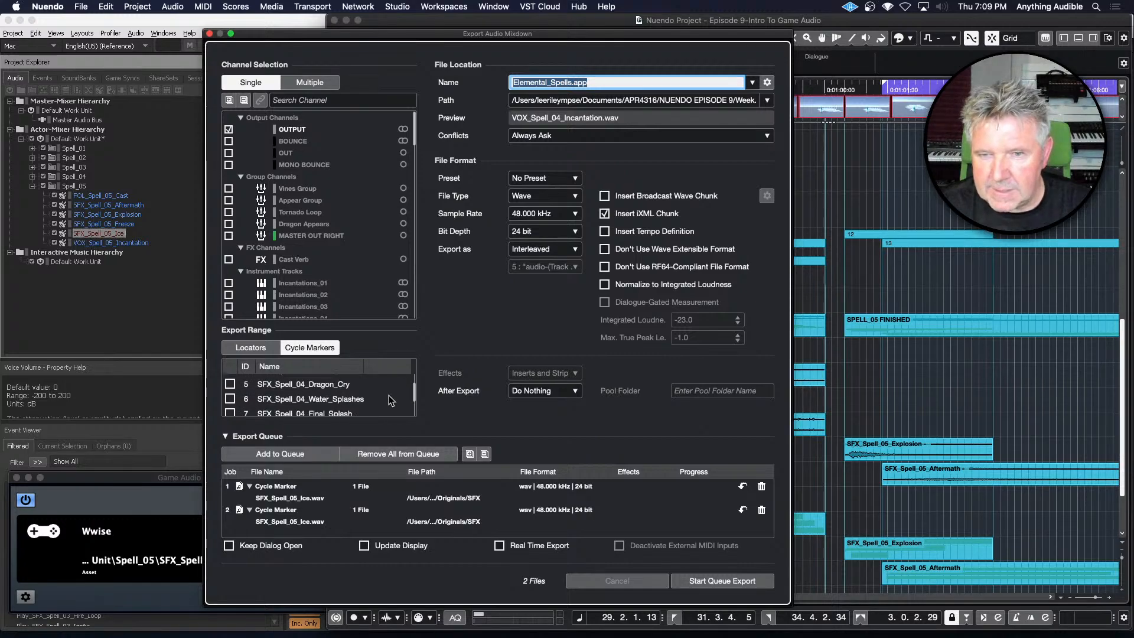
scroll(390, 401, "down", 4)
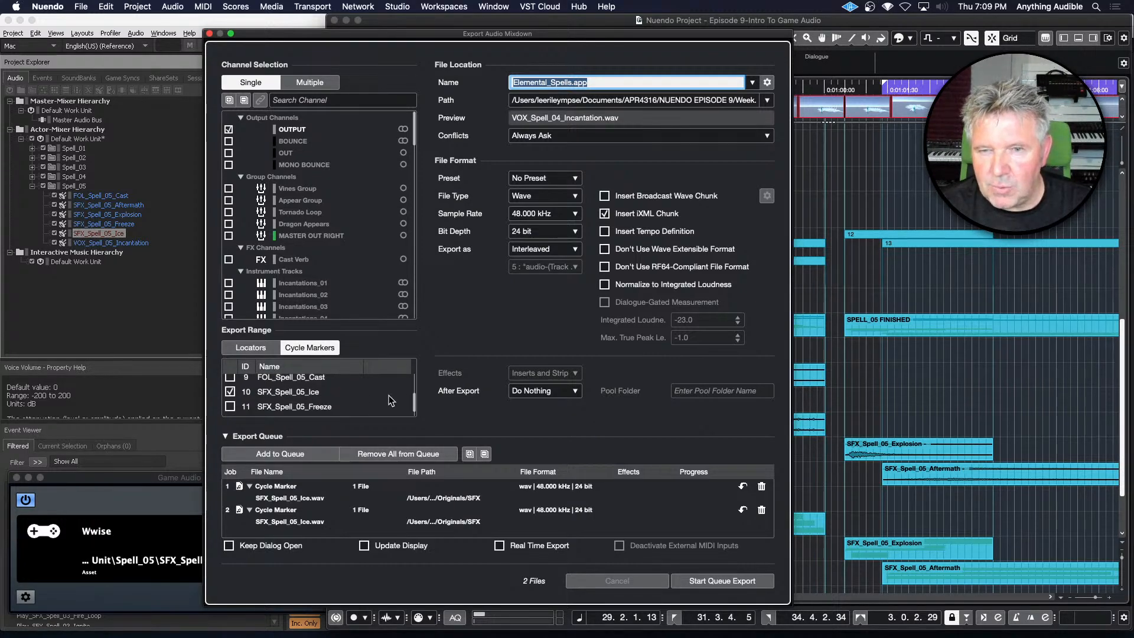
scroll(391, 401, "down", 2)
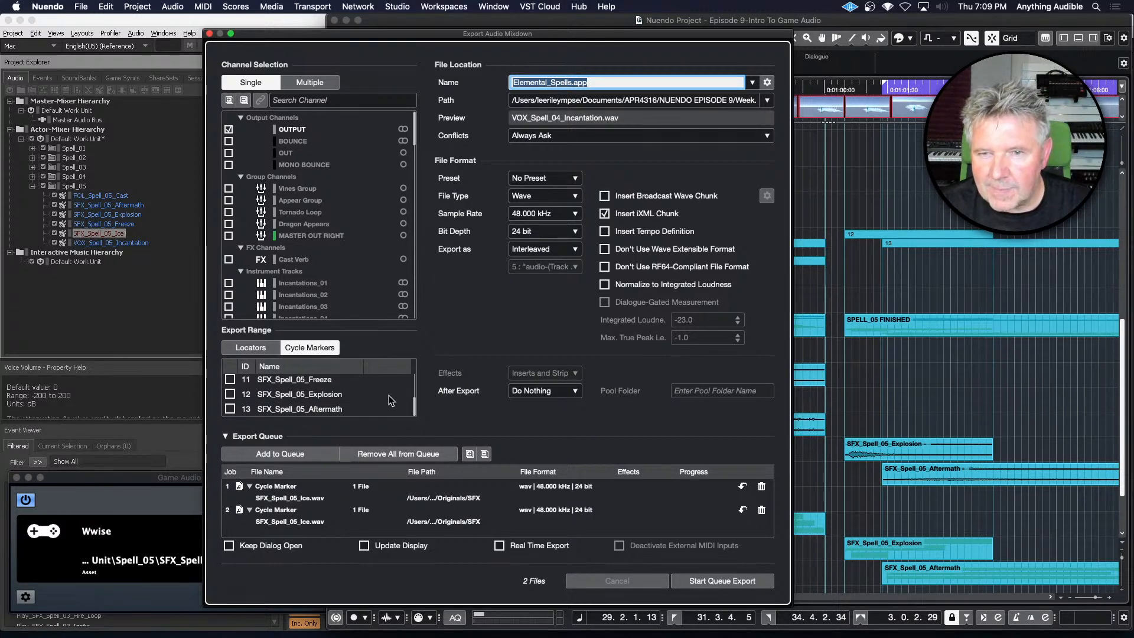
scroll(391, 400, "up", 1)
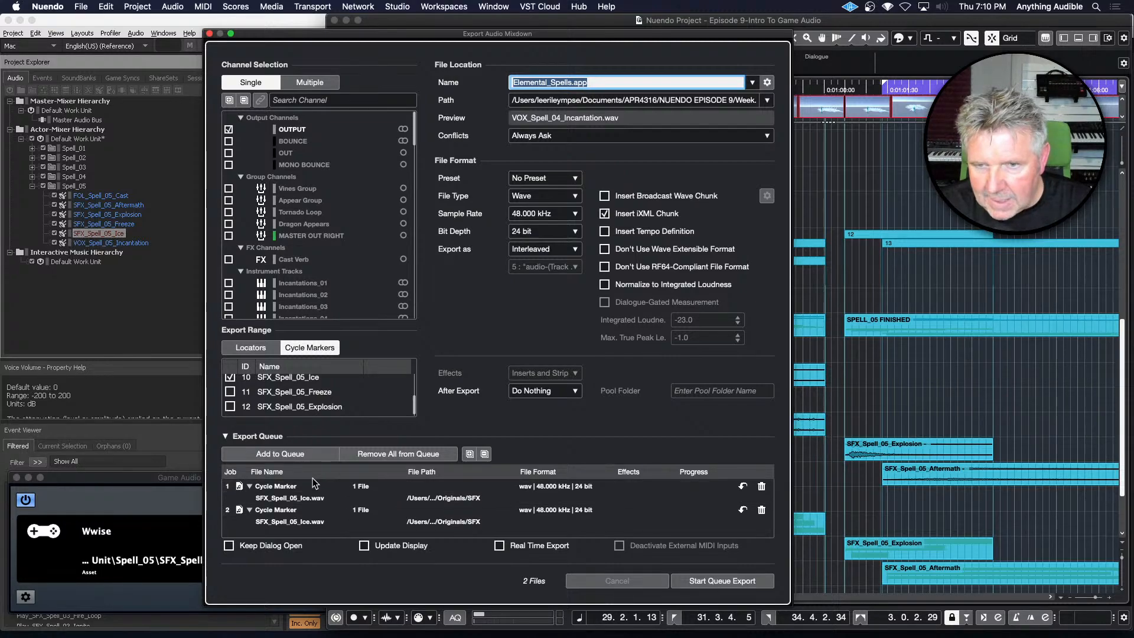
left_click(386, 455)
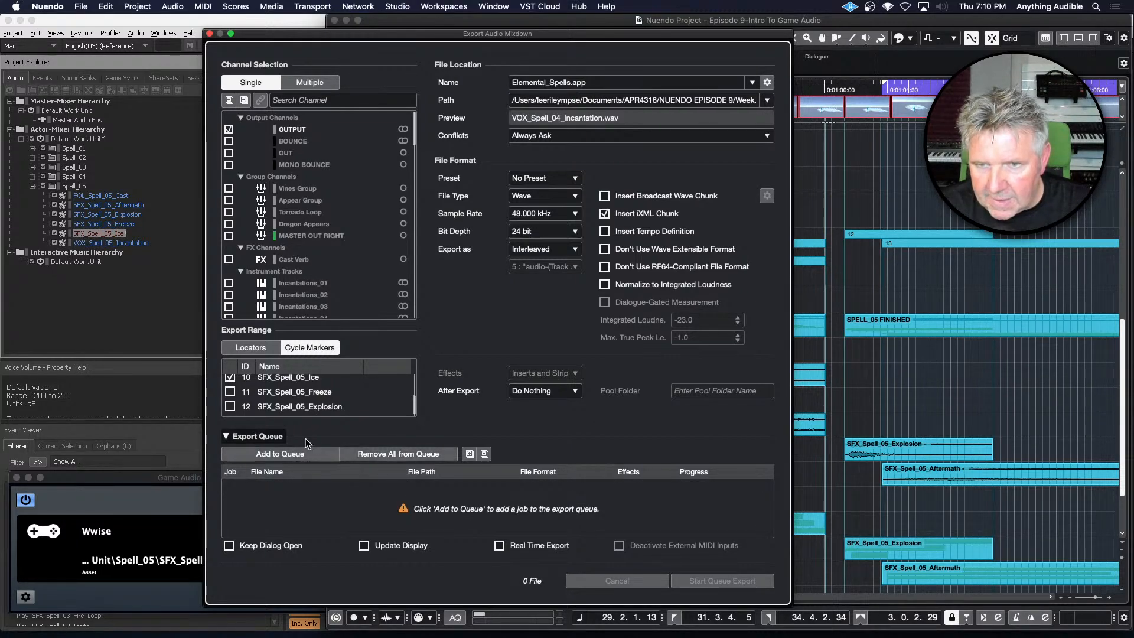
Add the SFX_Spell_05_Ice cycle marker to the export queue and delete the duplicate job so one remains
double_click(287, 455)
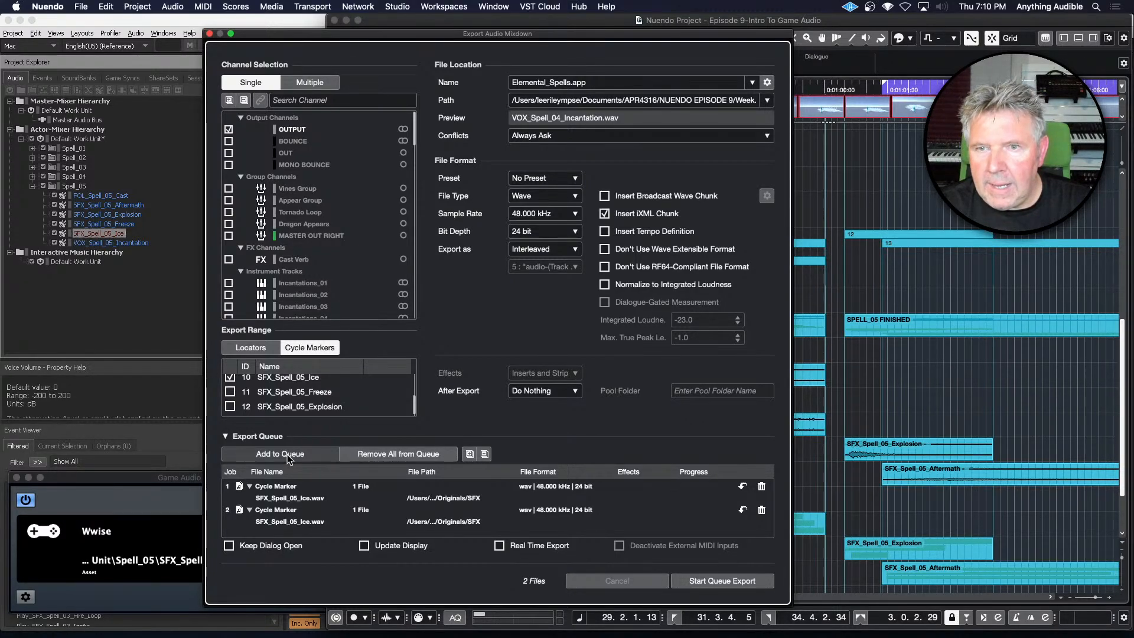
scroll(354, 410, "up", 3)
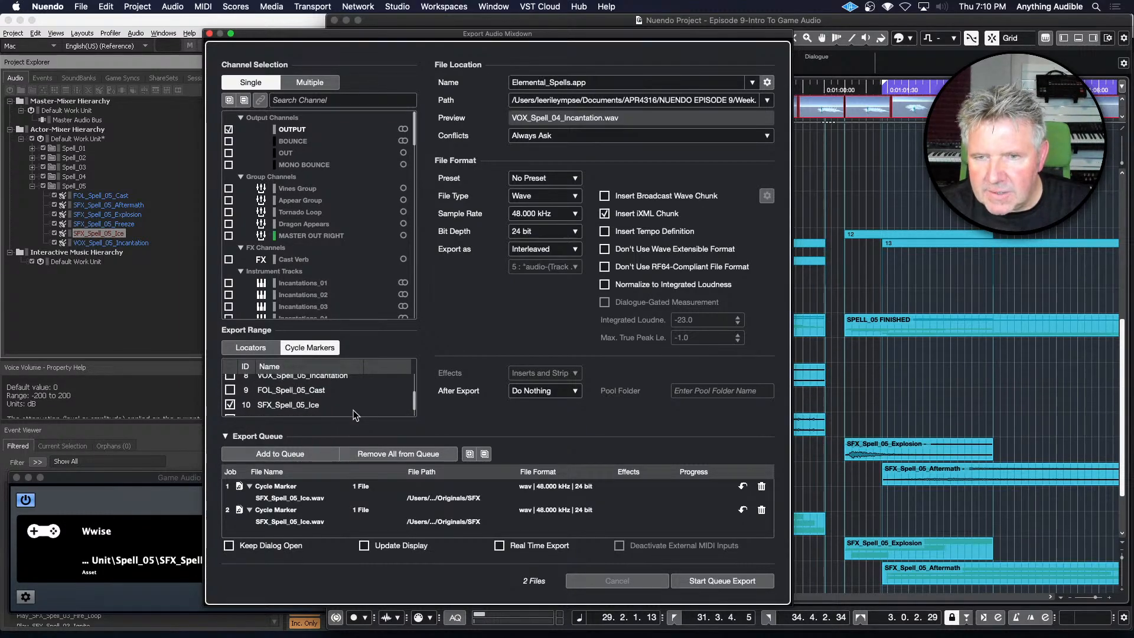
scroll(353, 410, "up", 4)
scroll(353, 410, "up", 4)
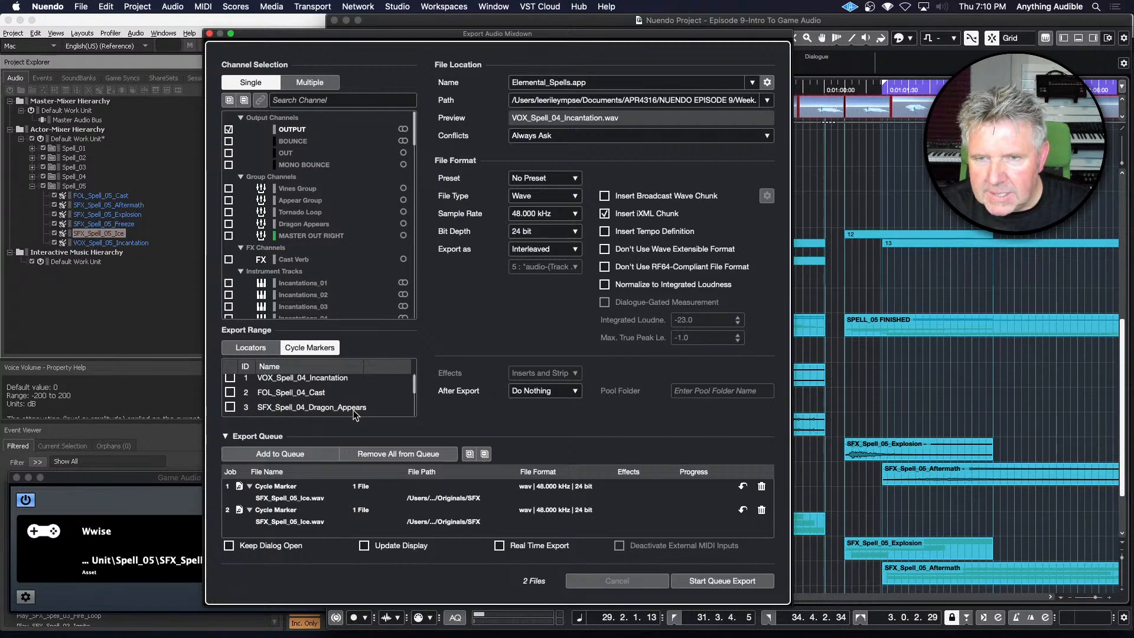
scroll(353, 409, "down", 4)
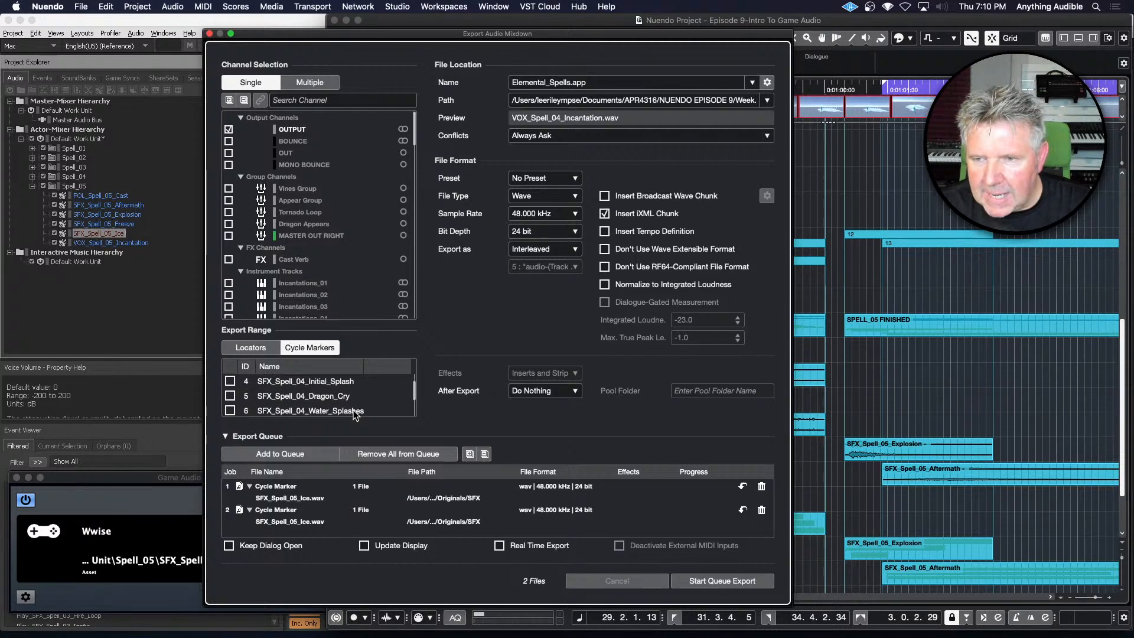
left_click(334, 512)
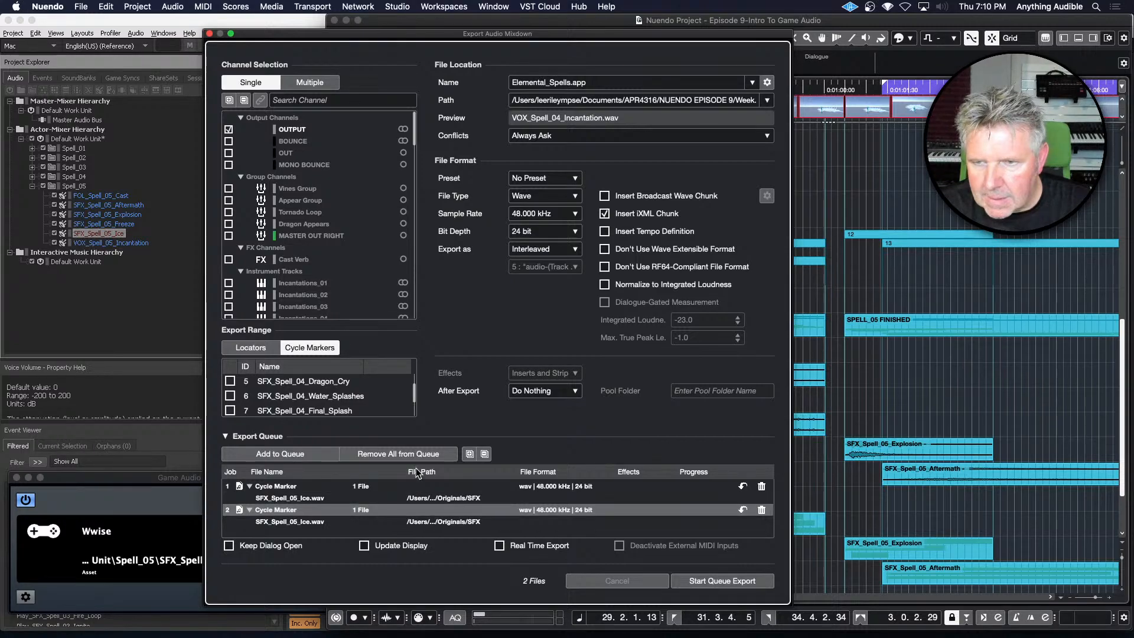
left_click(762, 510)
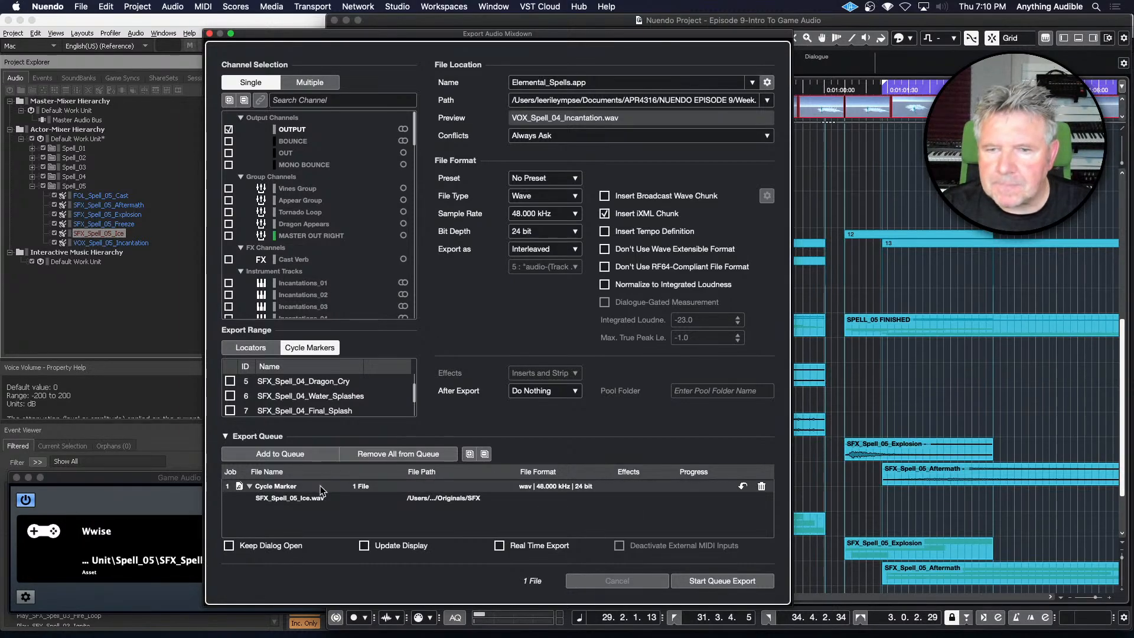
Export the queued job and import SFX_Spell_05_Ice-02.wav into the SFX_Spell_05_Ice sound in Wwise, replacing the existing file
left_click(713, 581)
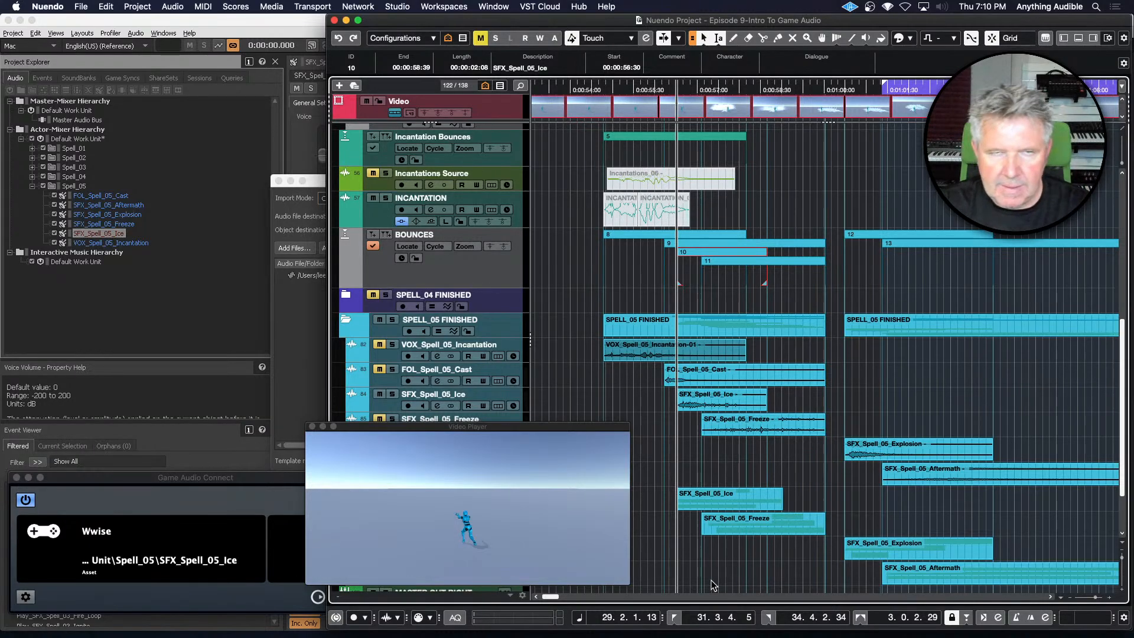
left_click(315, 346)
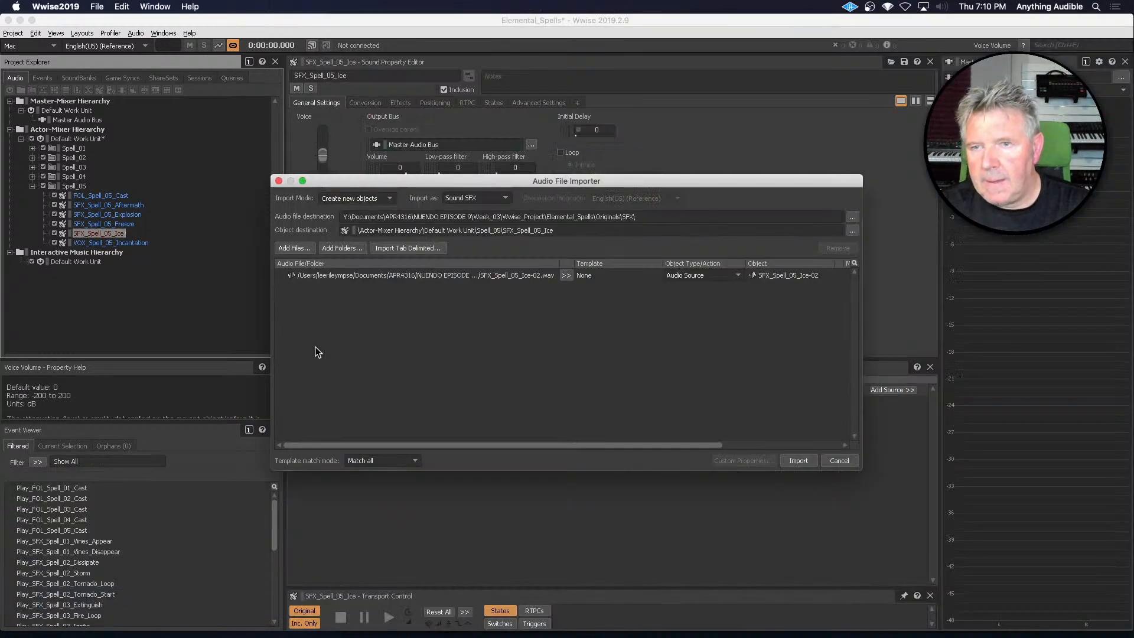
left_click(809, 462)
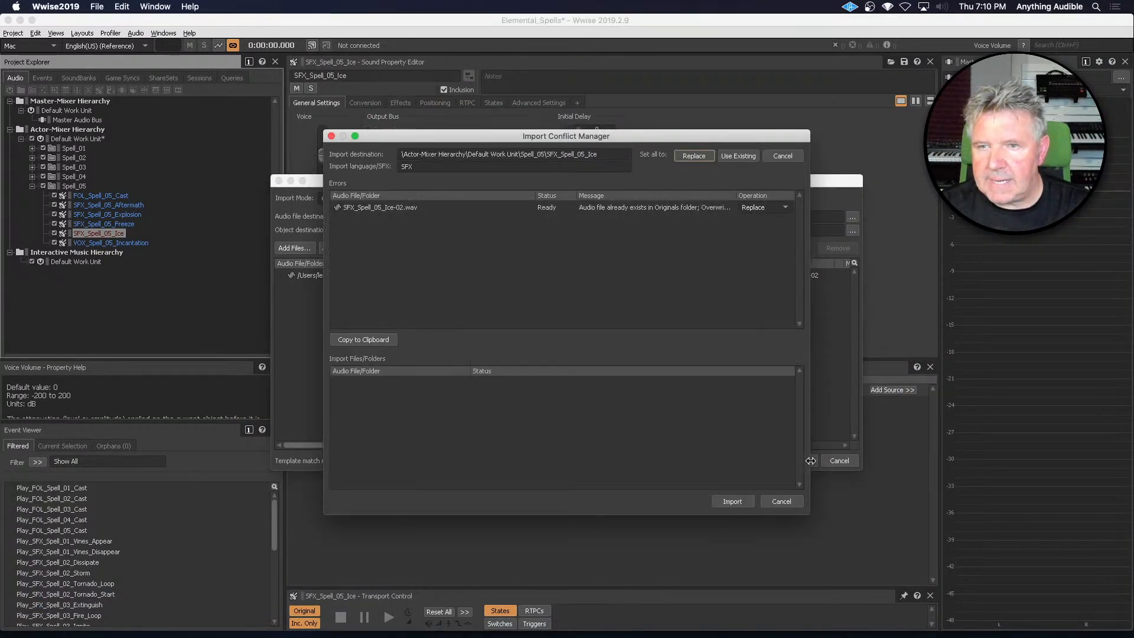
left_click(735, 501)
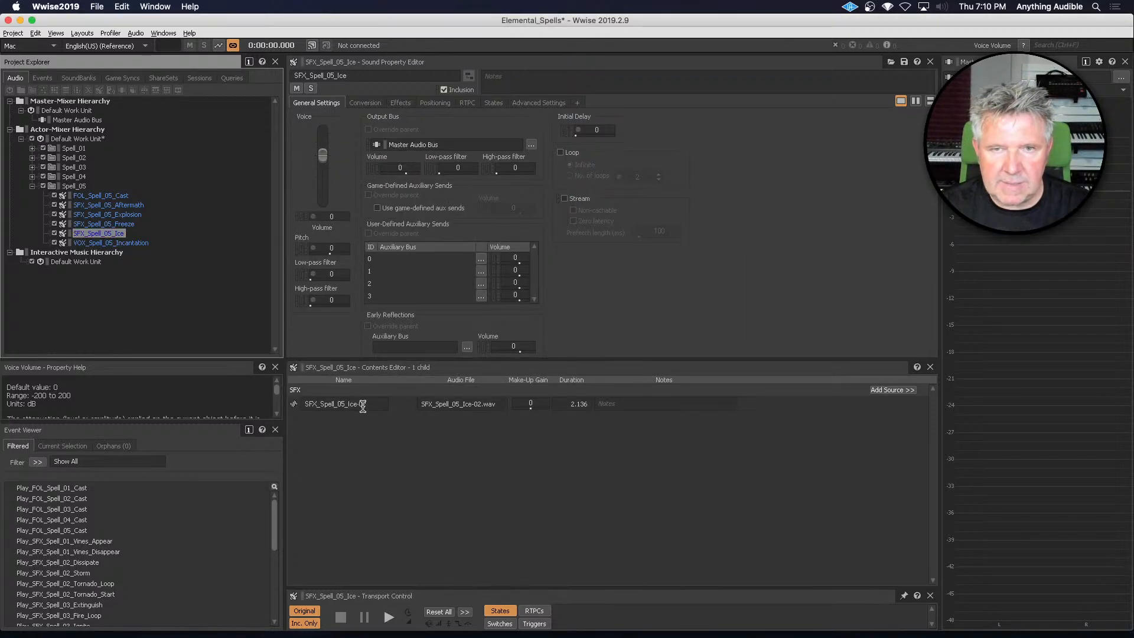
Open SFX_Spell_05_Ice-02 in the Source Editor, and audition FOL_Spell_05_Cast, SFX_Spell_05_Aftermath and SFX_Spell_05_Explosion
double_click(295, 404)
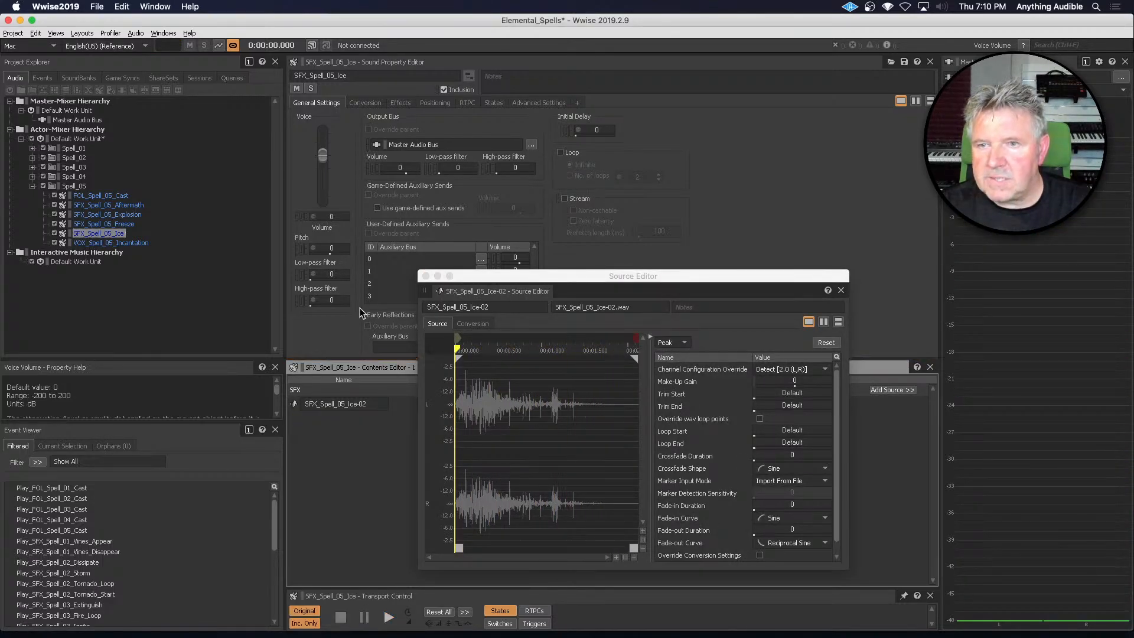
left_click(122, 198)
key("space")
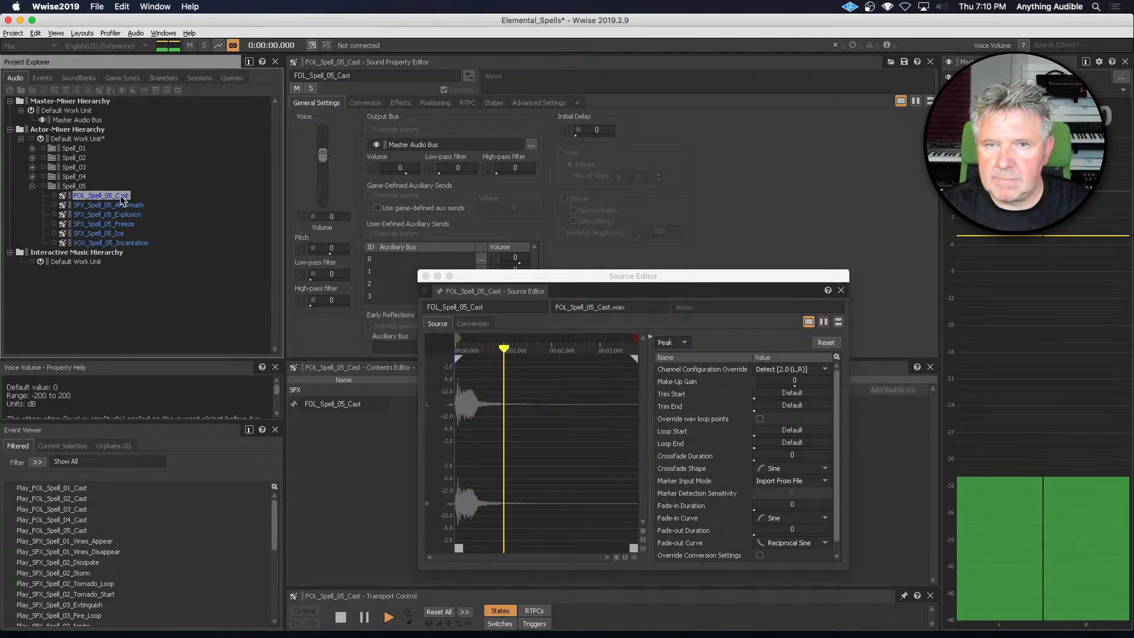
left_click(123, 207)
key("space")
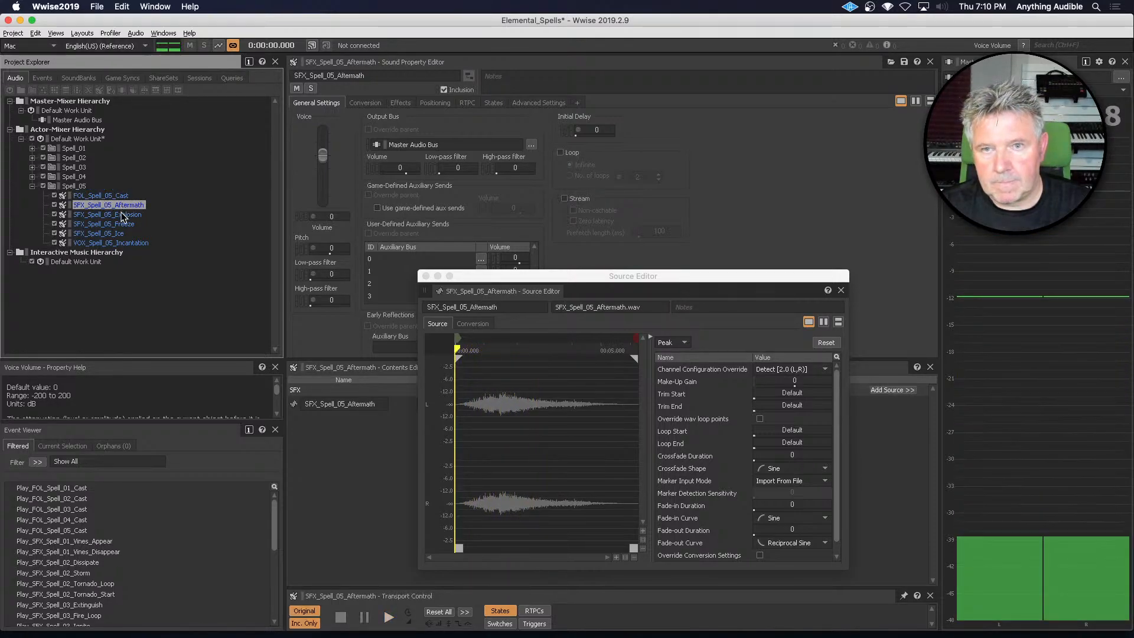
left_click(123, 216)
key("space")
key("space")
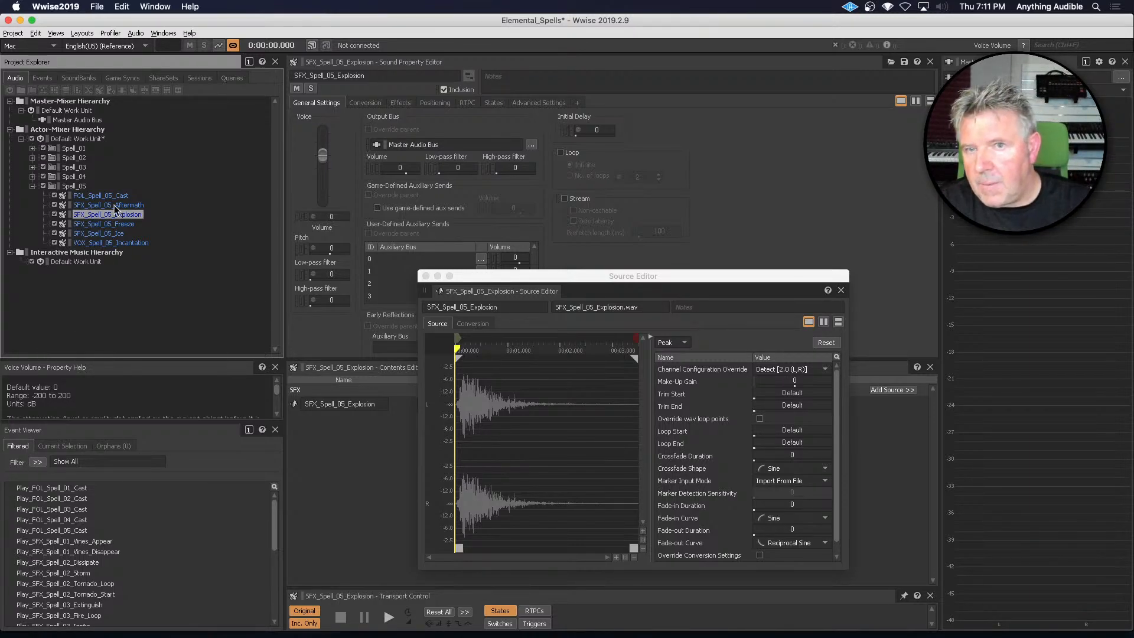
Switch to Nuendo and close the Episode 9-Intro To Game Audio project
key("super+Tab")
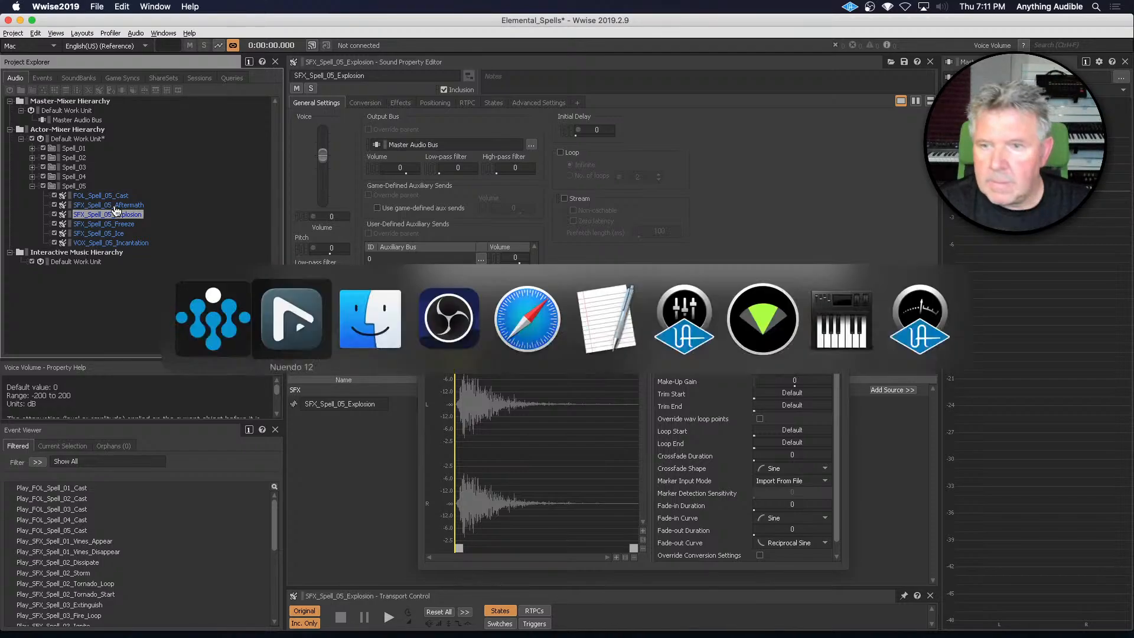
key("super+Tab")
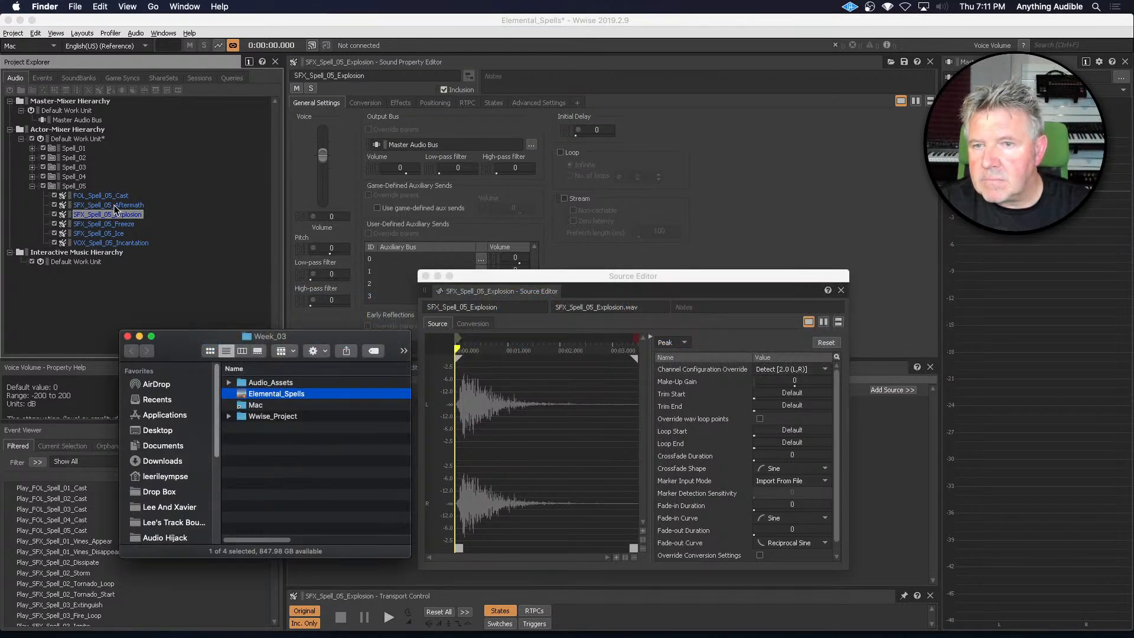
key("super+Tab")
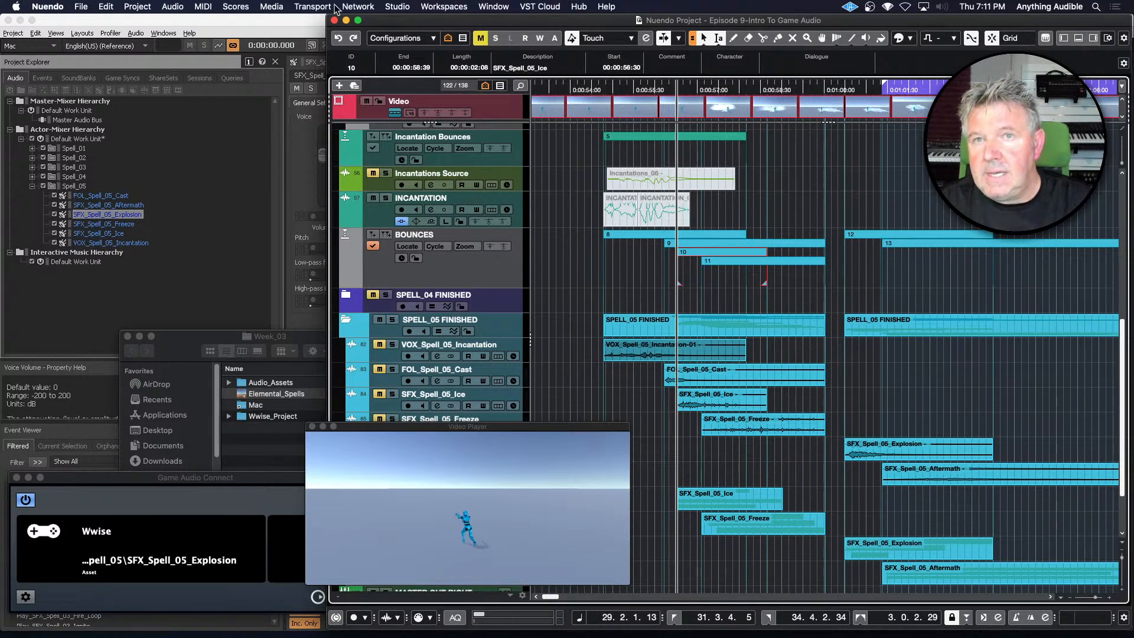
left_click(88, 10)
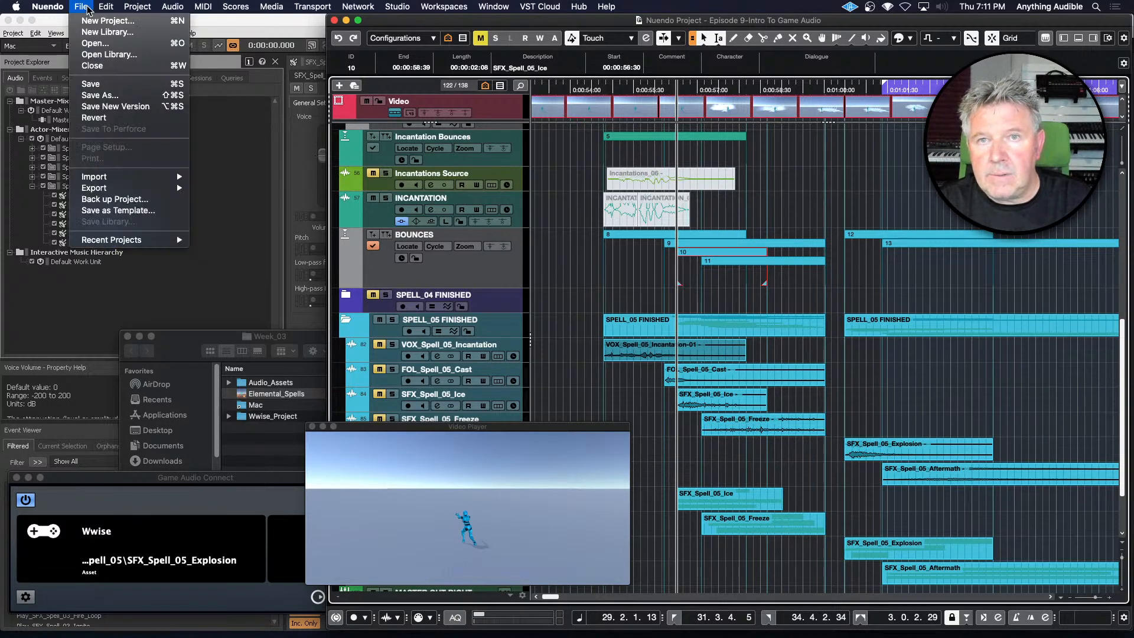
left_click(99, 71)
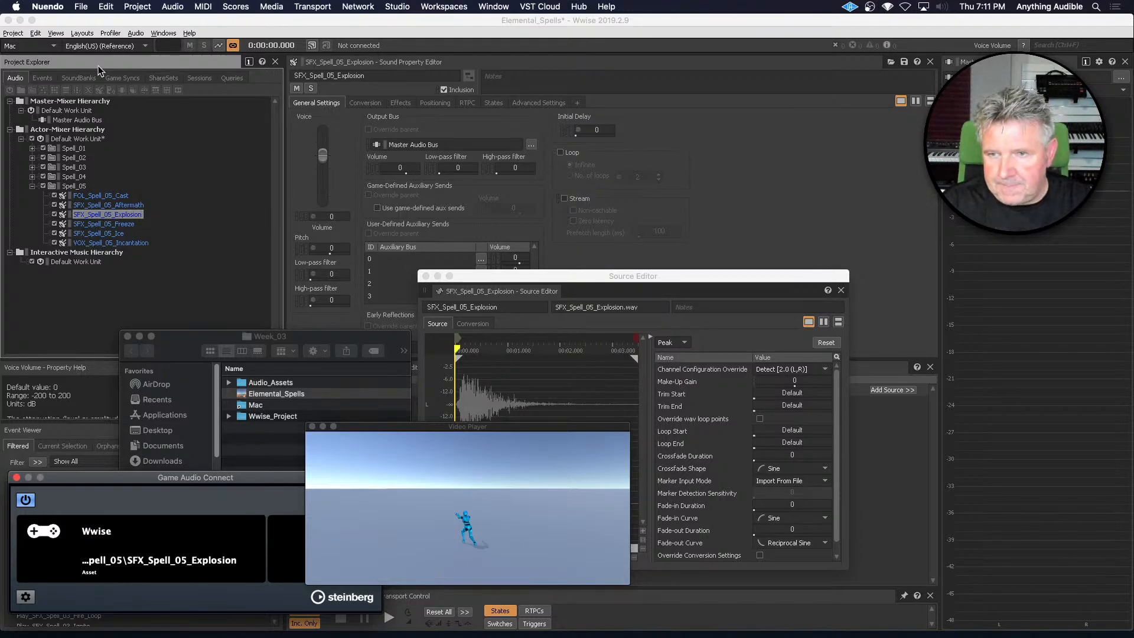
Close the Video Player, deactivate Game Audio Connect, and return to Wwise
left_click(312, 426)
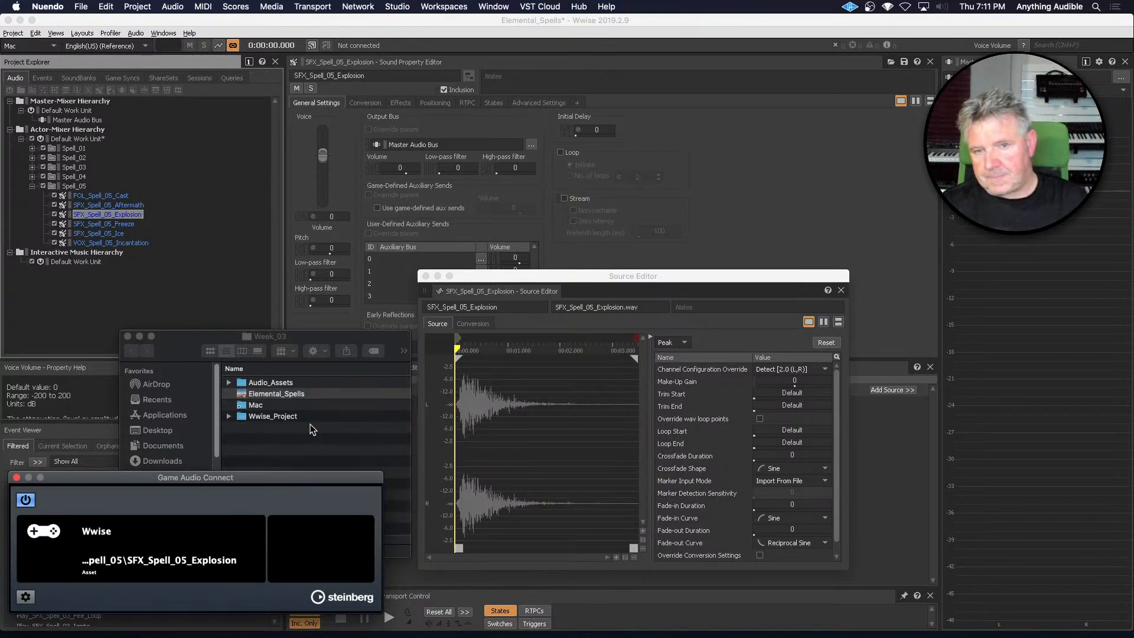
left_click(25, 500)
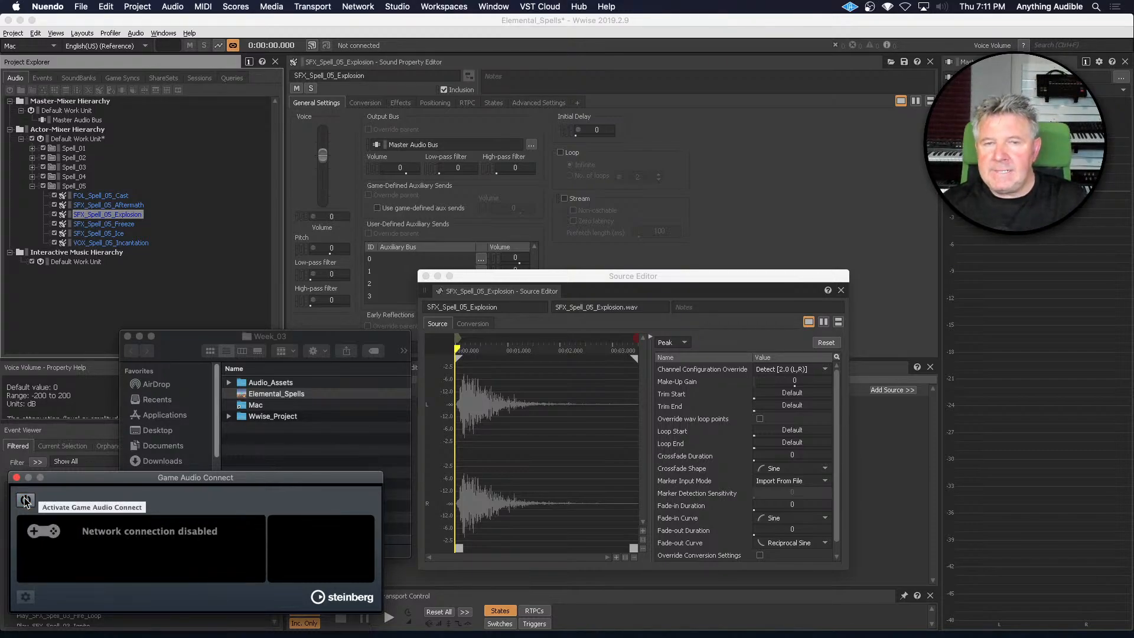
left_click(215, 20)
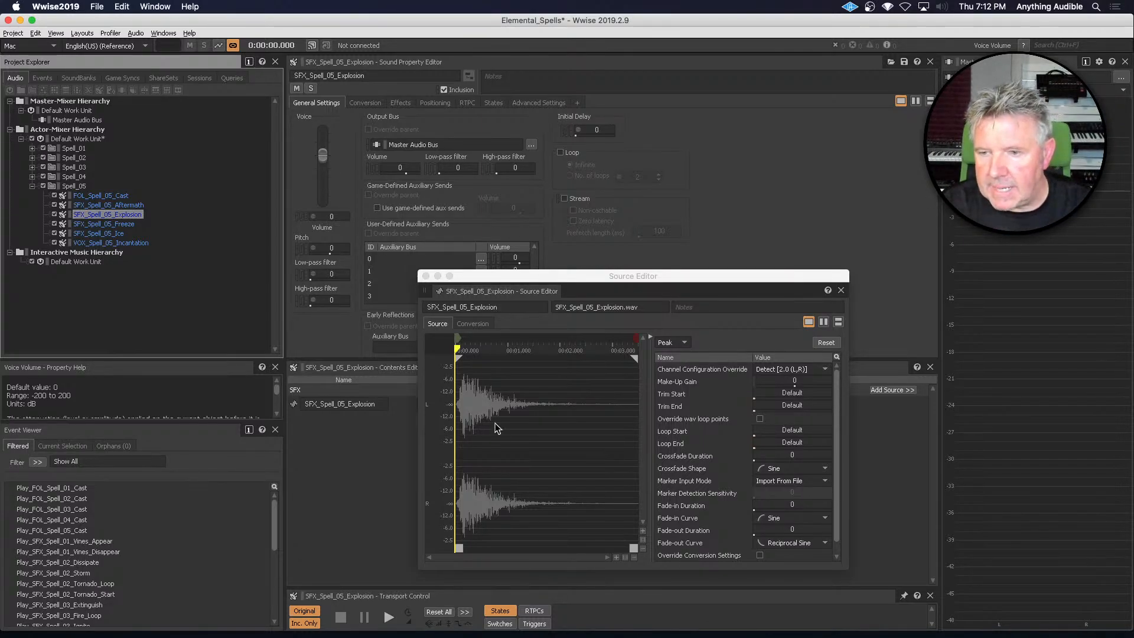
Examine the SFX_Spell_05_Explosion waveform closely and at full length in the Source Editor, and close the editor
left_click(618, 557)
left_click(618, 558)
left_click(618, 557)
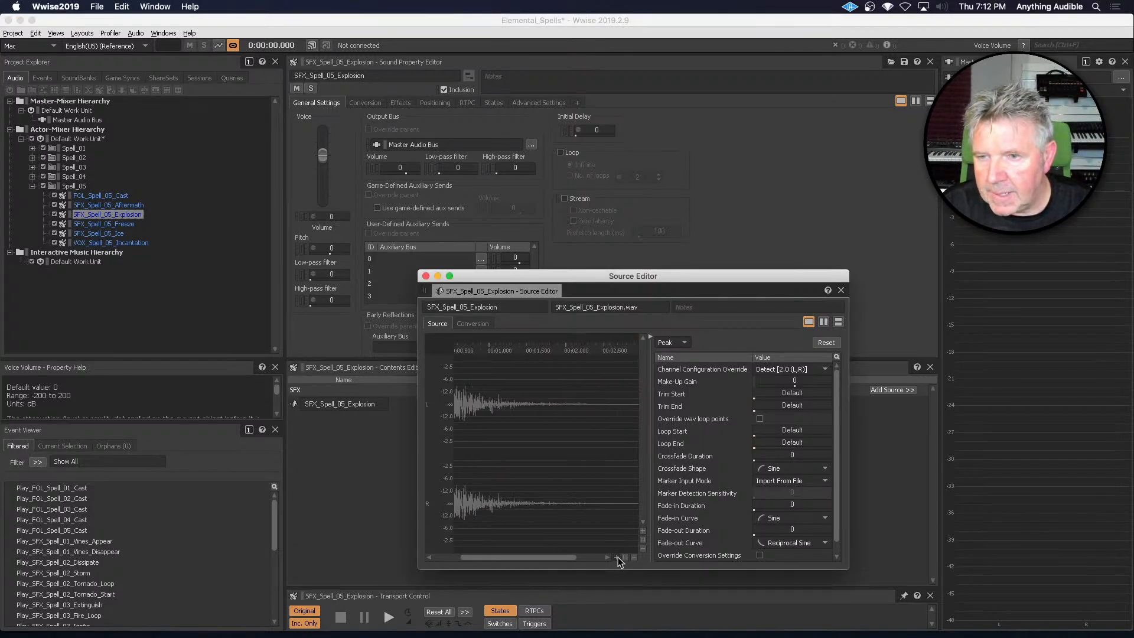
left_click(618, 557)
left_click(618, 558)
left_click_drag(547, 557, 507, 557)
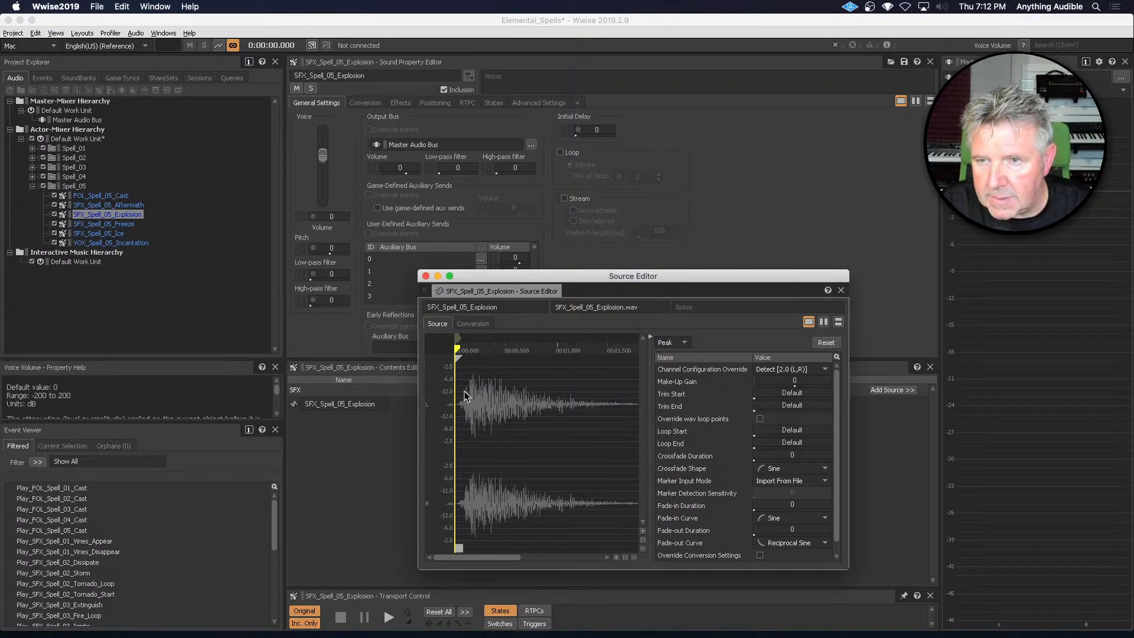
left_click_drag(481, 275, 414, 236)
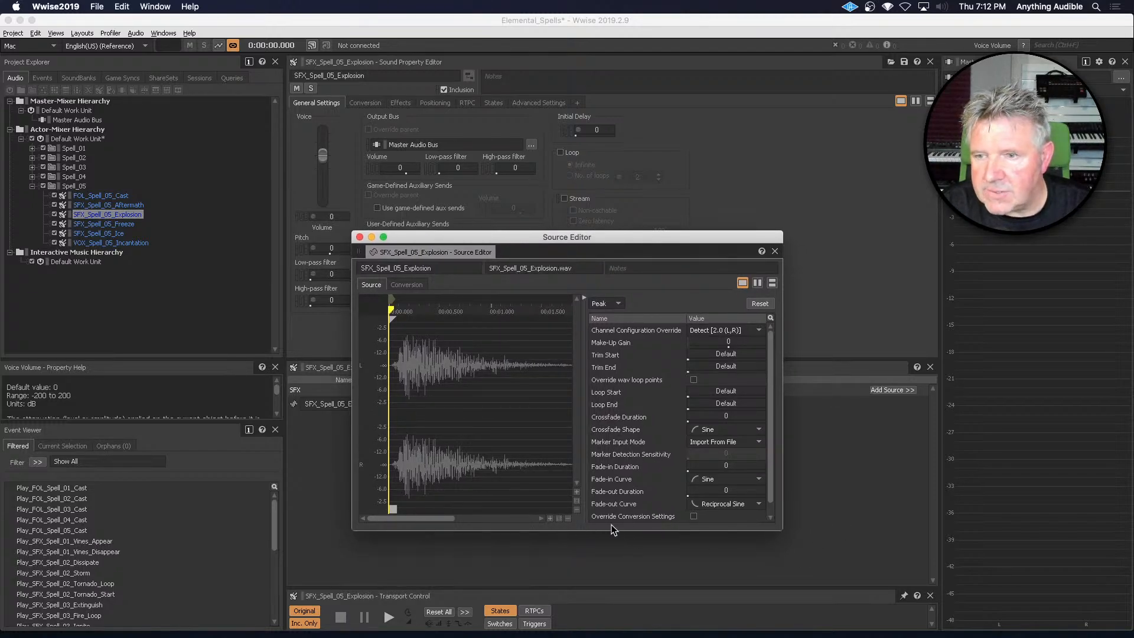
left_click(567, 518)
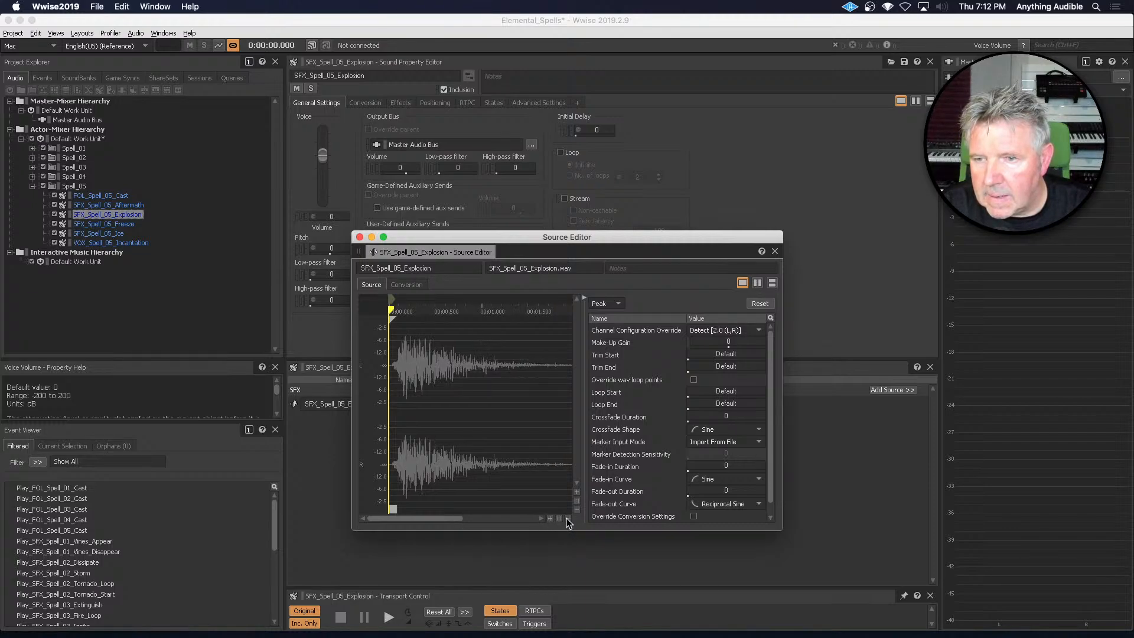
left_click(567, 519)
left_click(567, 519)
left_click(568, 519)
left_click(567, 519)
left_click(567, 518)
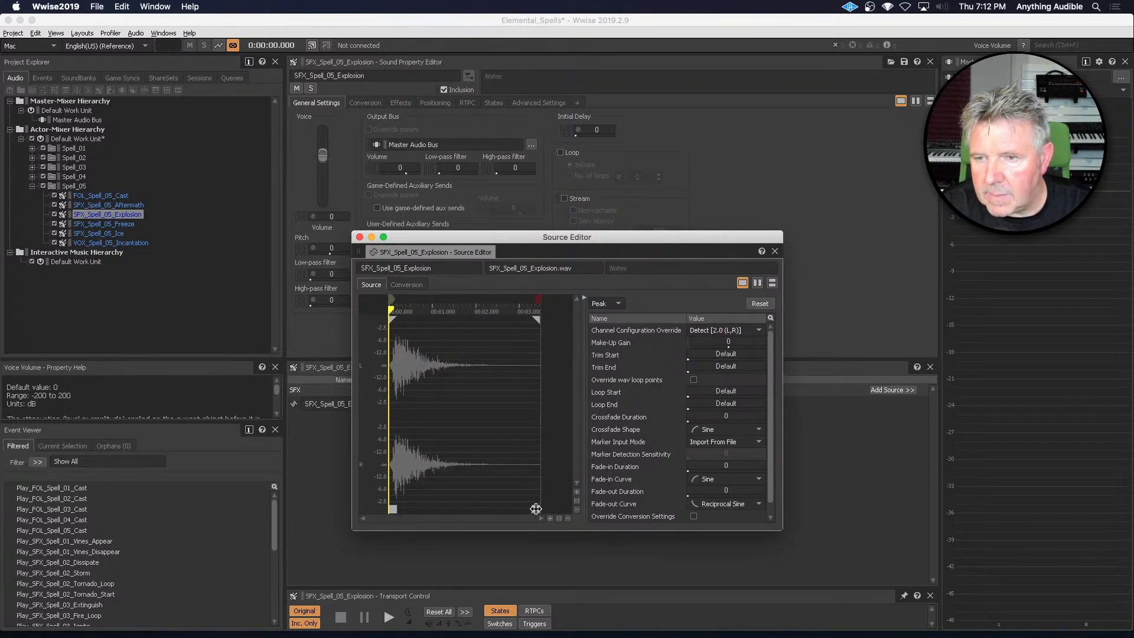
left_click(359, 237)
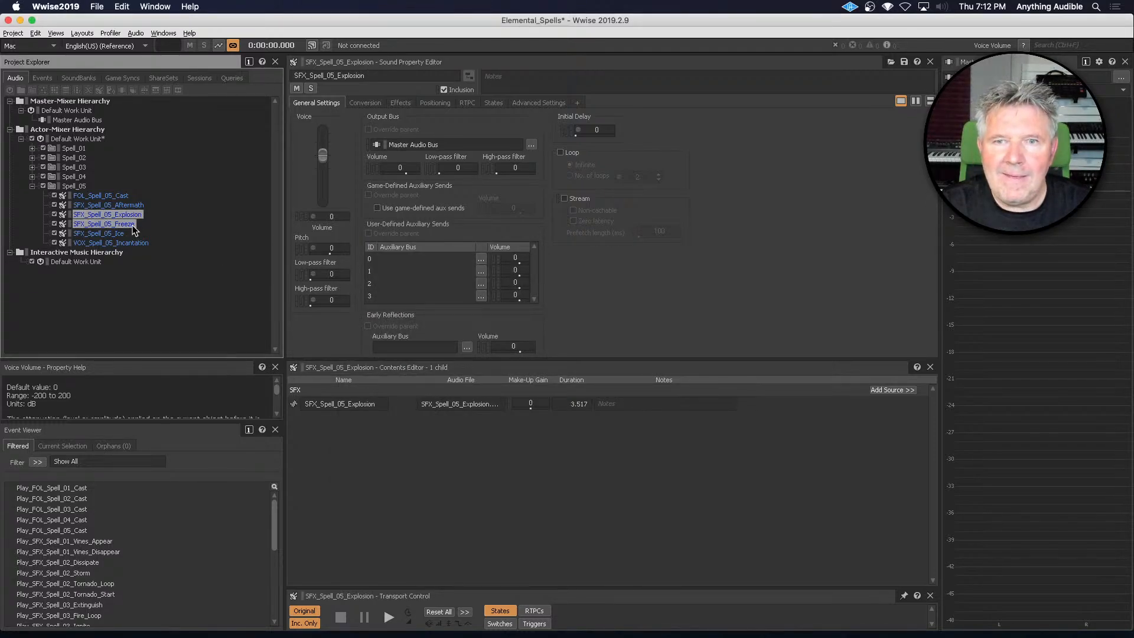
Open SFX_Spell_05_Freeze-01 in the Source Editor, audition it from a Trim Start of 1.38415, and return the trim to the beginning
left_click(133, 225)
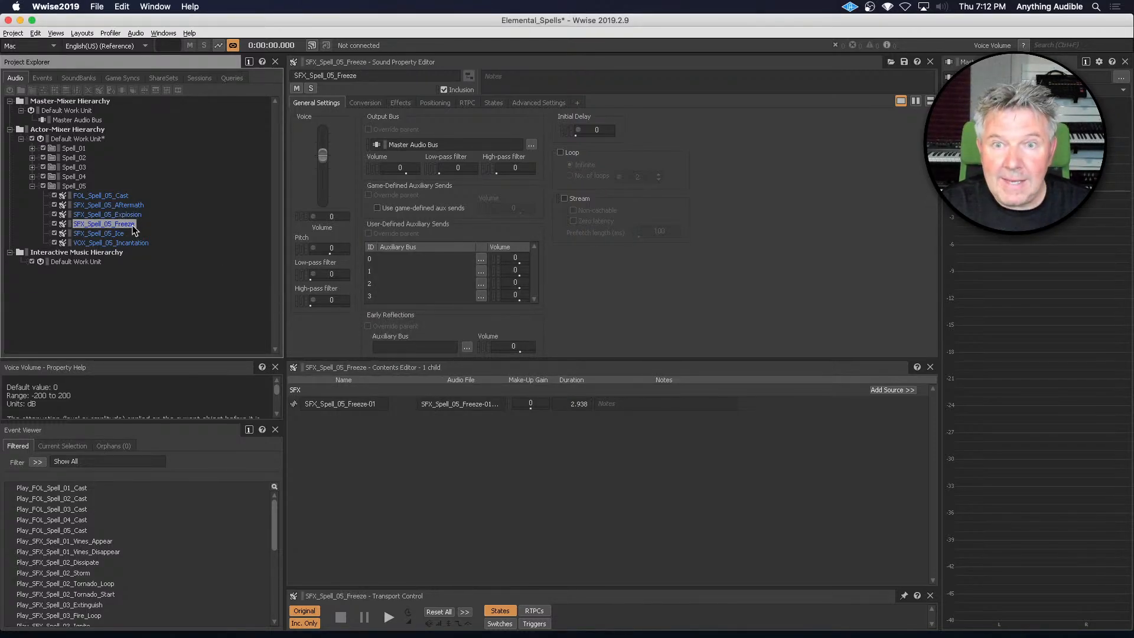
double_click(298, 404)
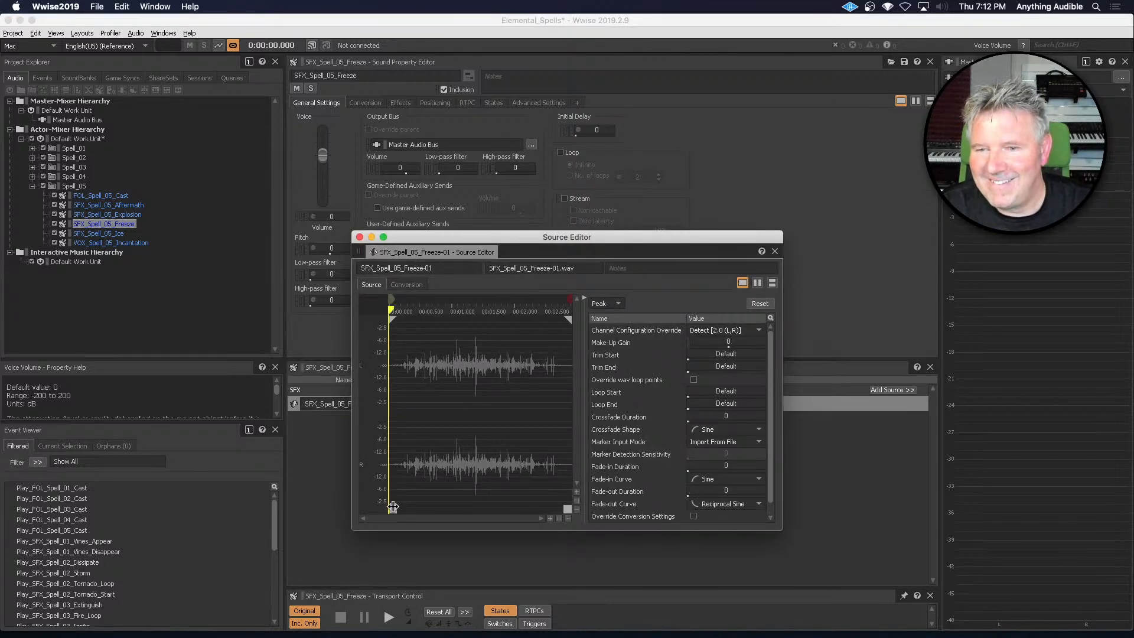
left_click_drag(393, 508, 479, 506)
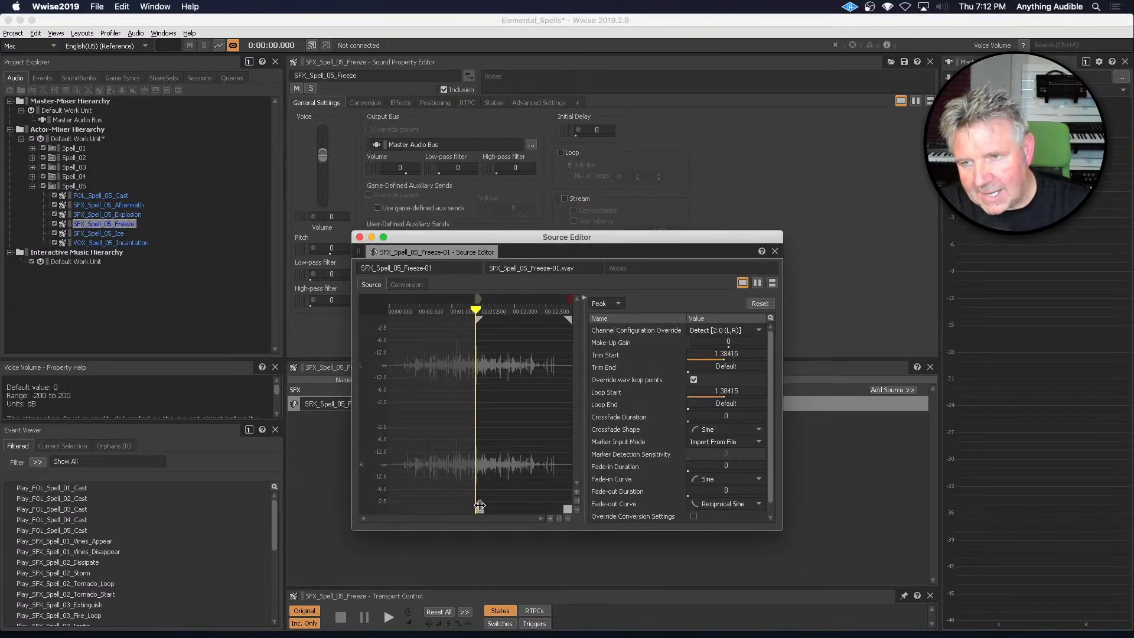
key("space")
key("space")
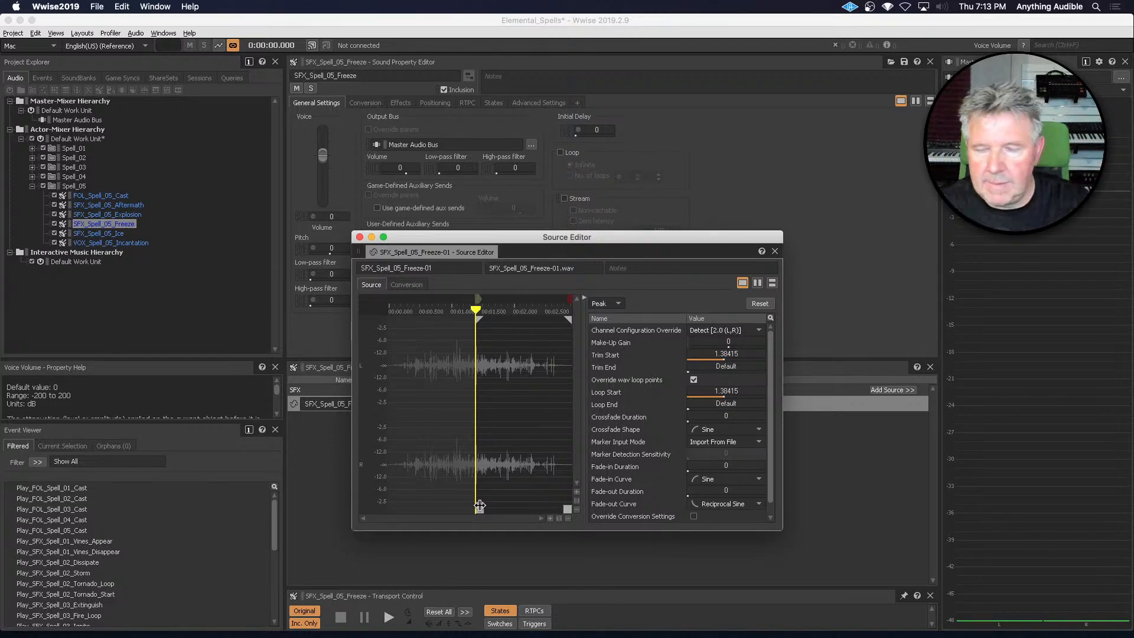
left_click_drag(479, 506, 378, 506)
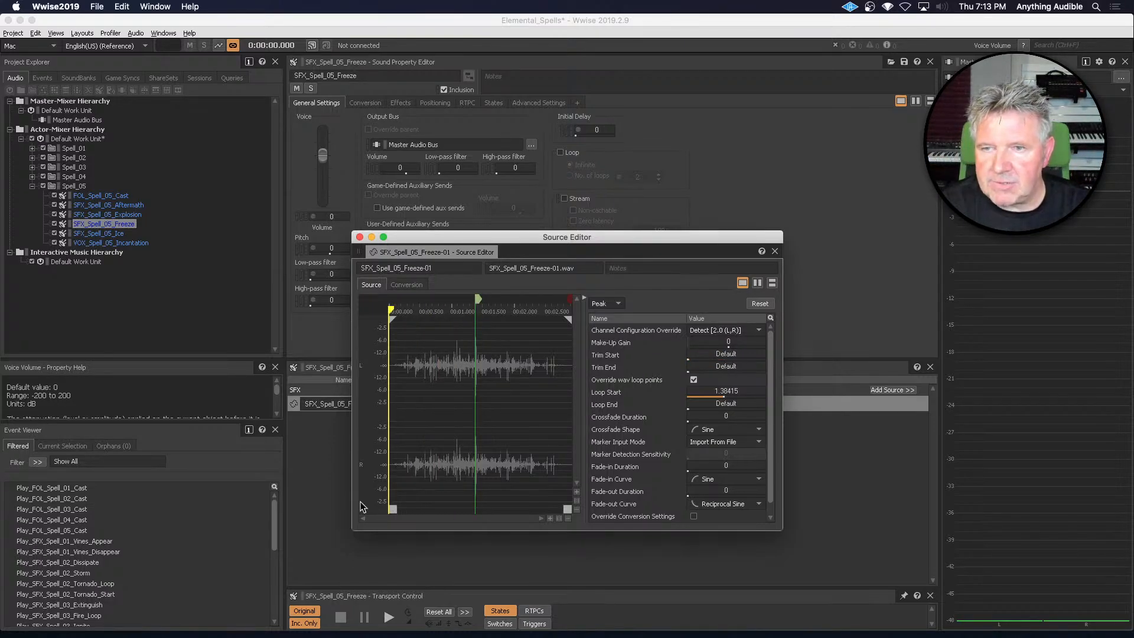
left_click(359, 237)
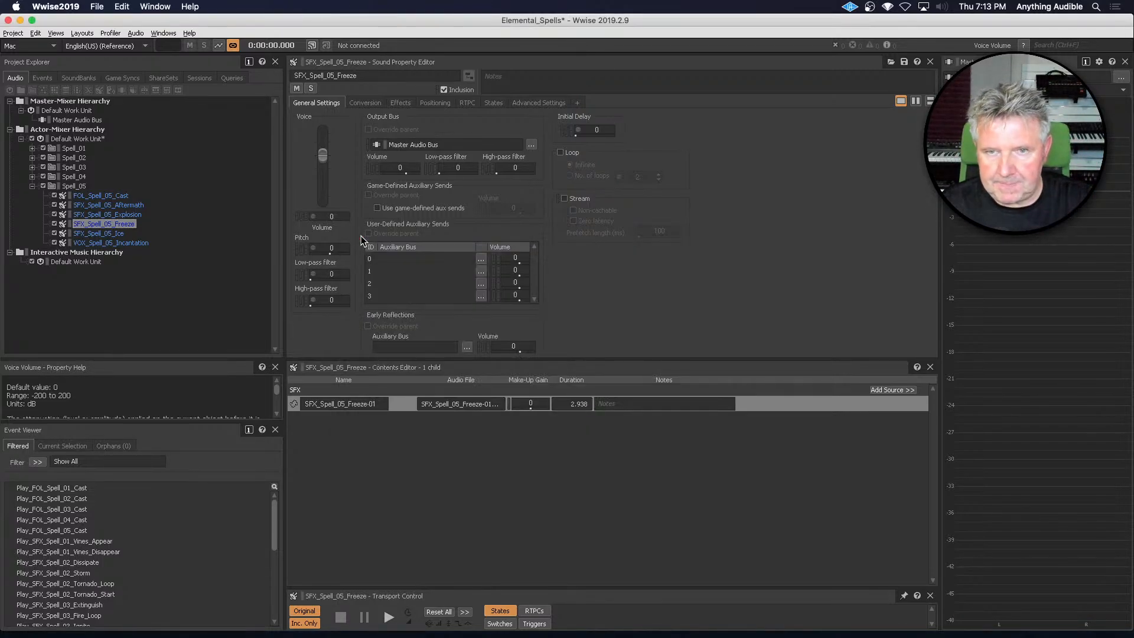
Examine the available commands for SFX_Spell_05_Freeze and its audio source, including the external editor options
right_click(106, 226)
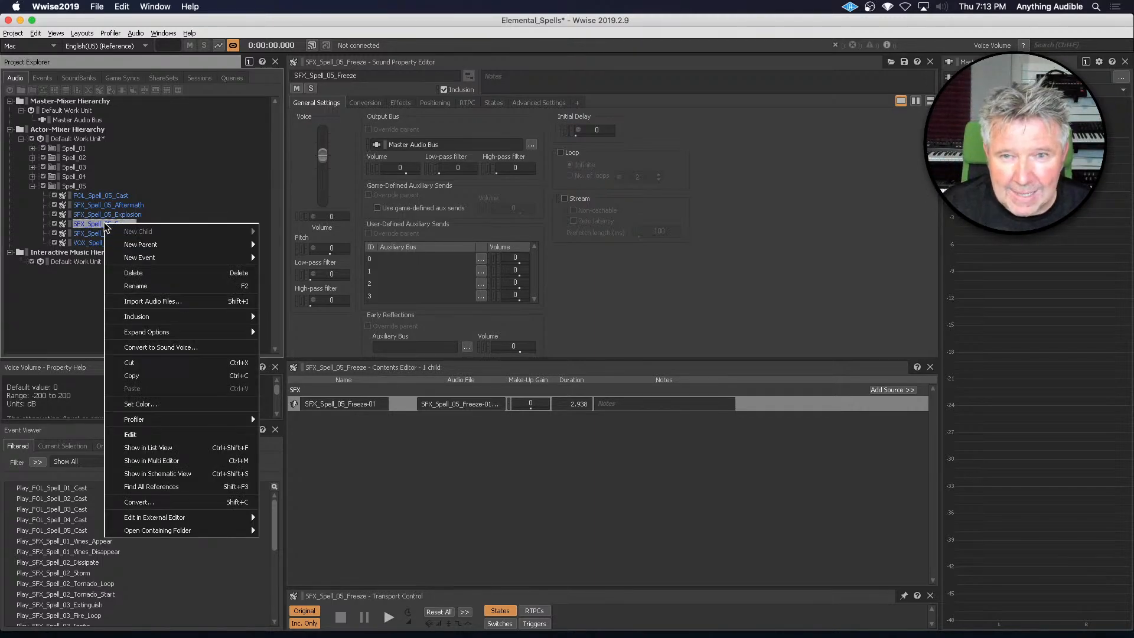
left_click(306, 443)
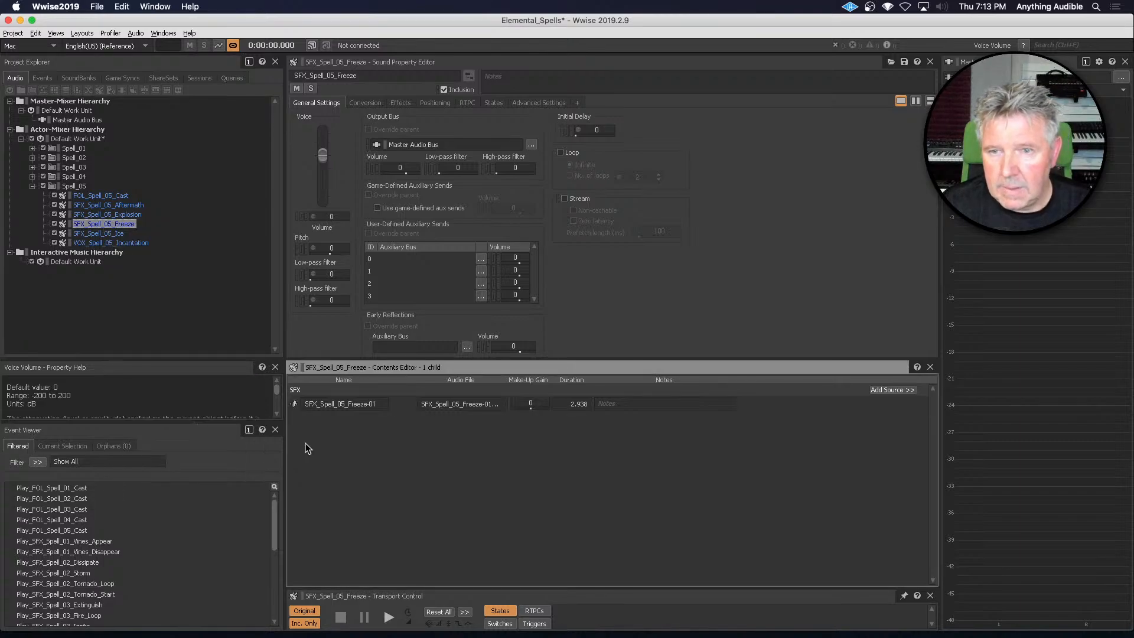
right_click(293, 405)
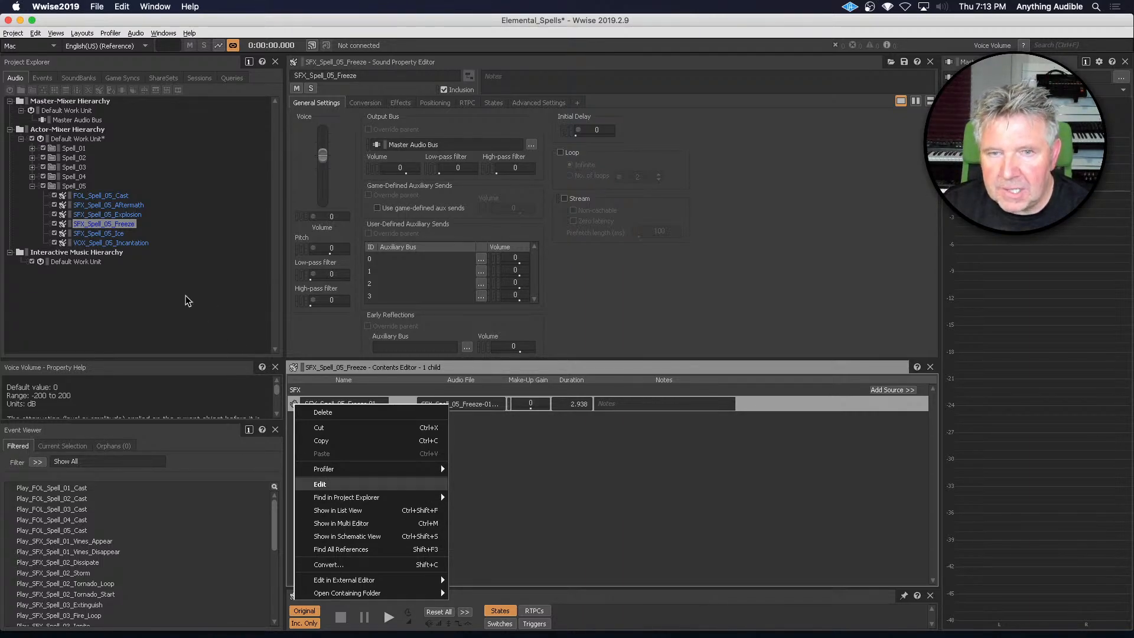
left_click(157, 264)
left_click(122, 224)
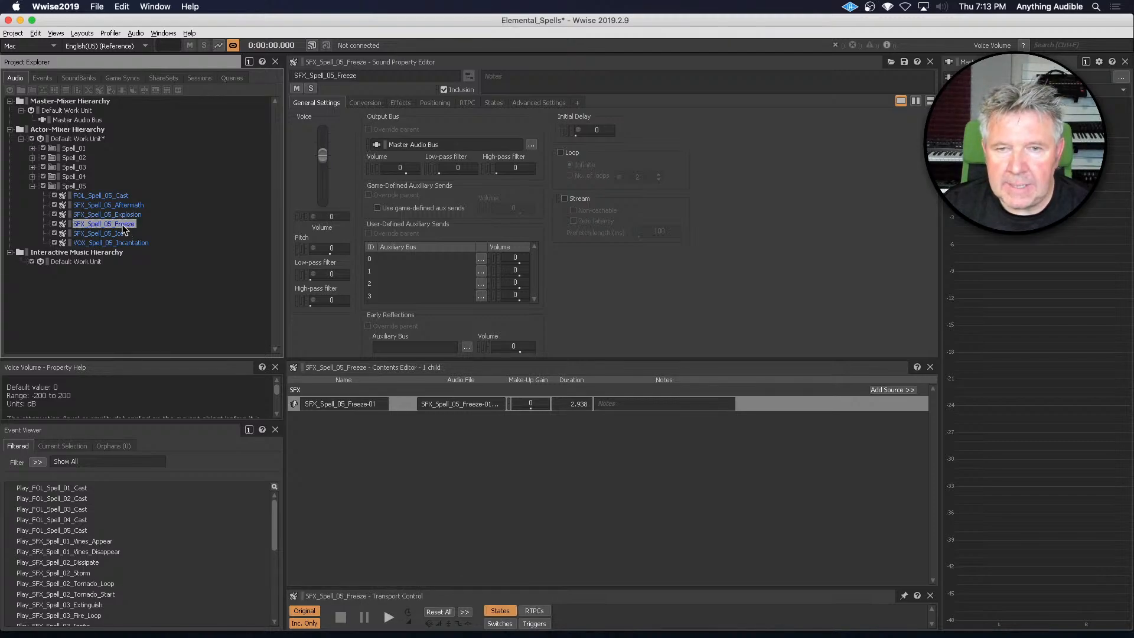
right_click(122, 227)
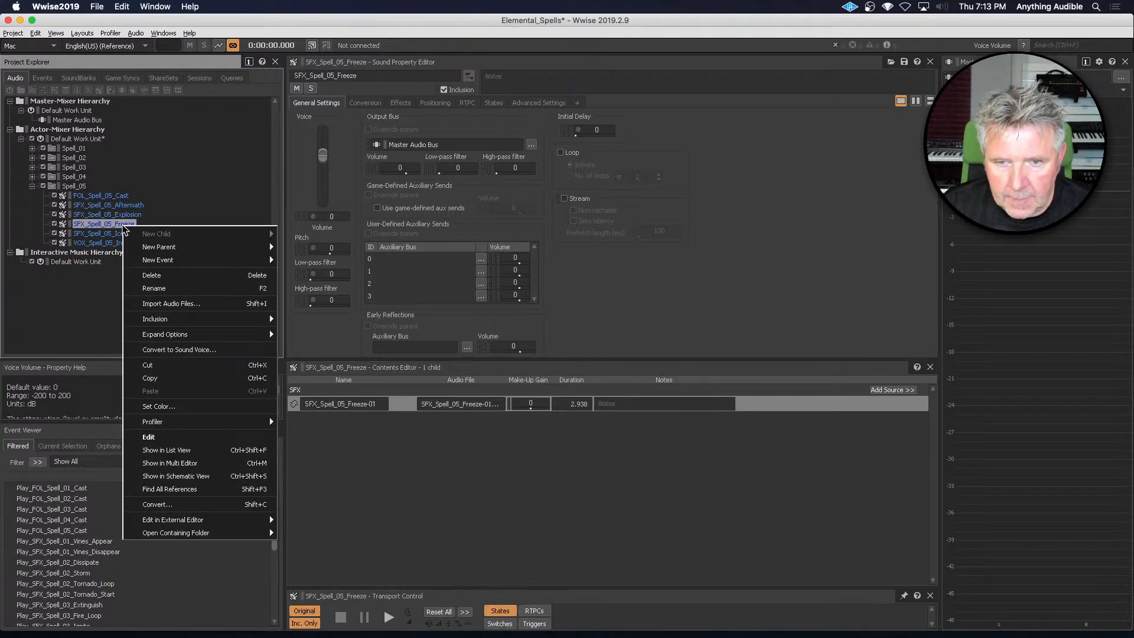
mouse_move(146, 522)
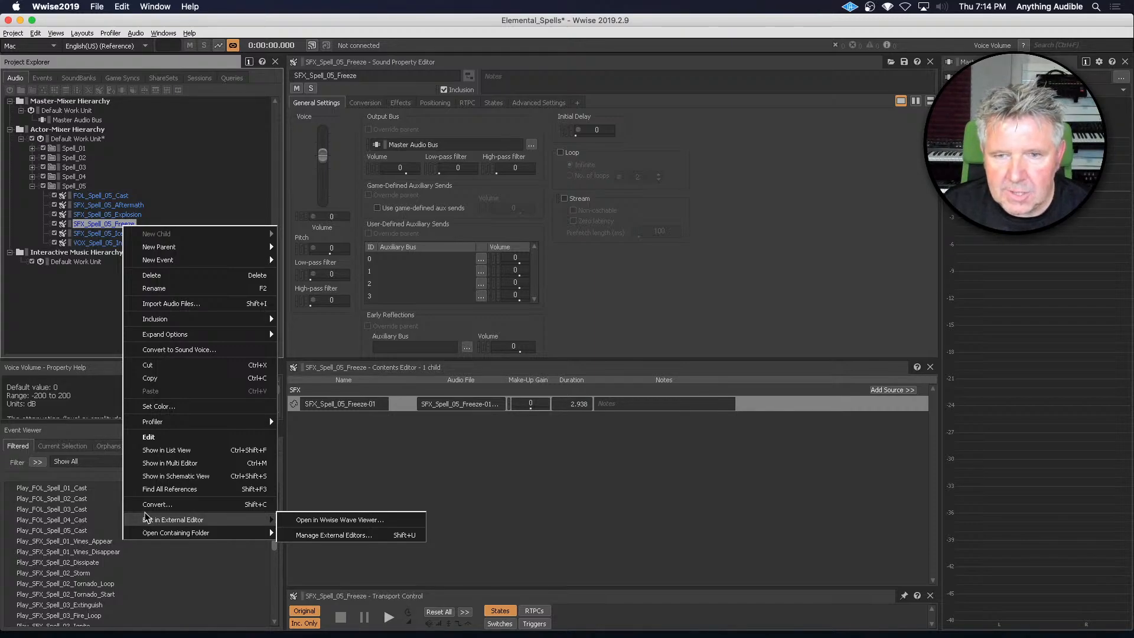
left_click(87, 309)
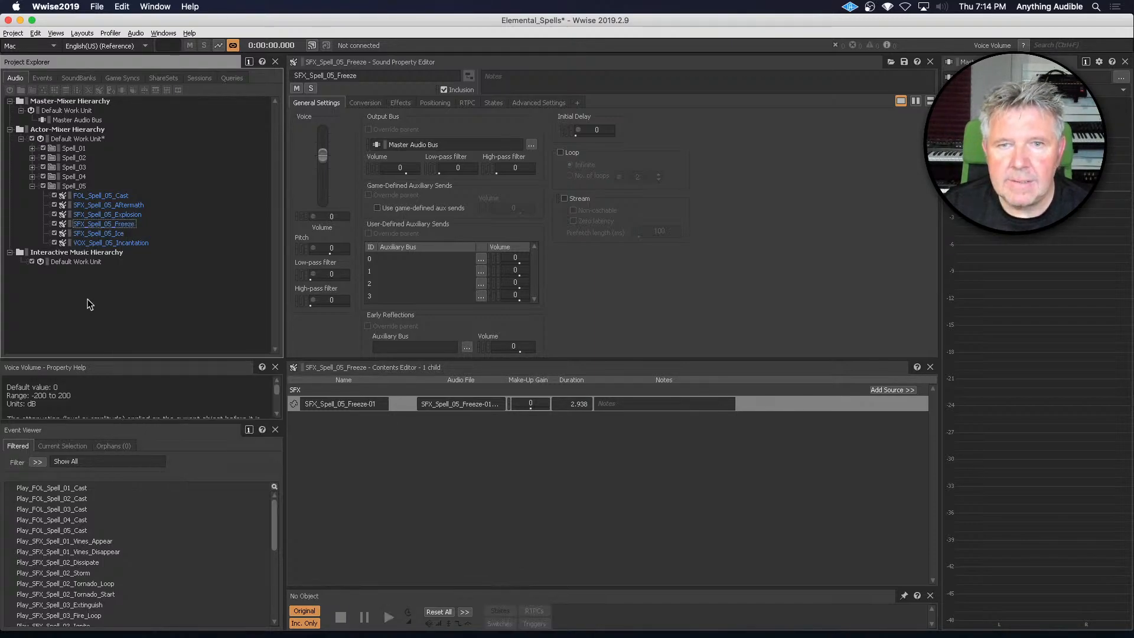
Select SFX_Spell_05_Ice, reactivate Game Audio Connect in Nuendo, and return to Wwise
left_click(95, 234)
key("super+Tab")
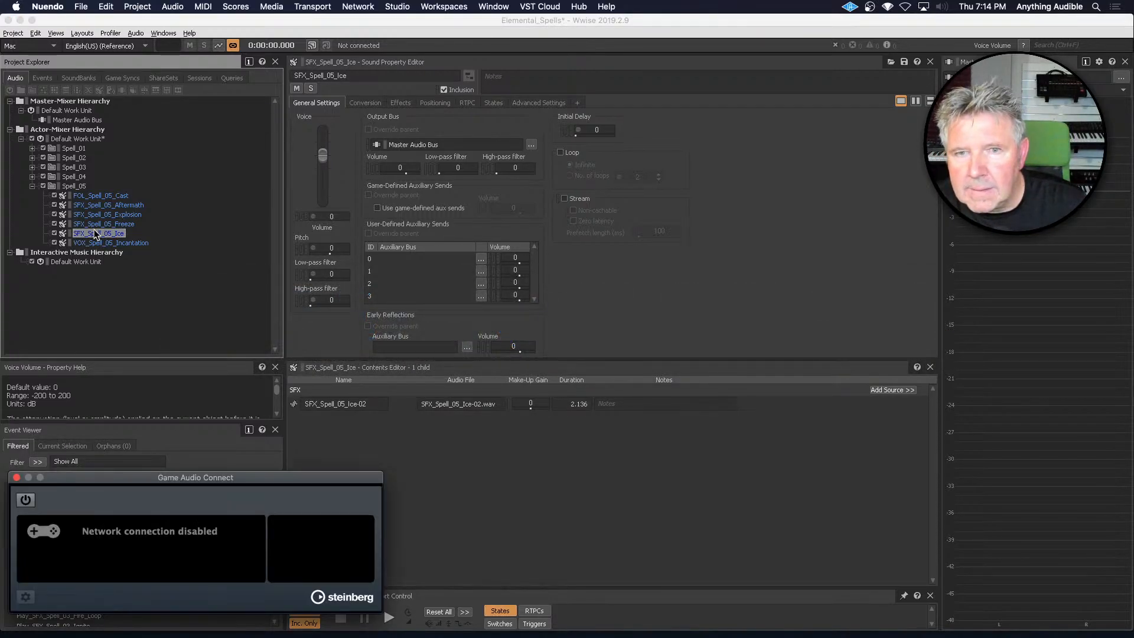
left_click(26, 500)
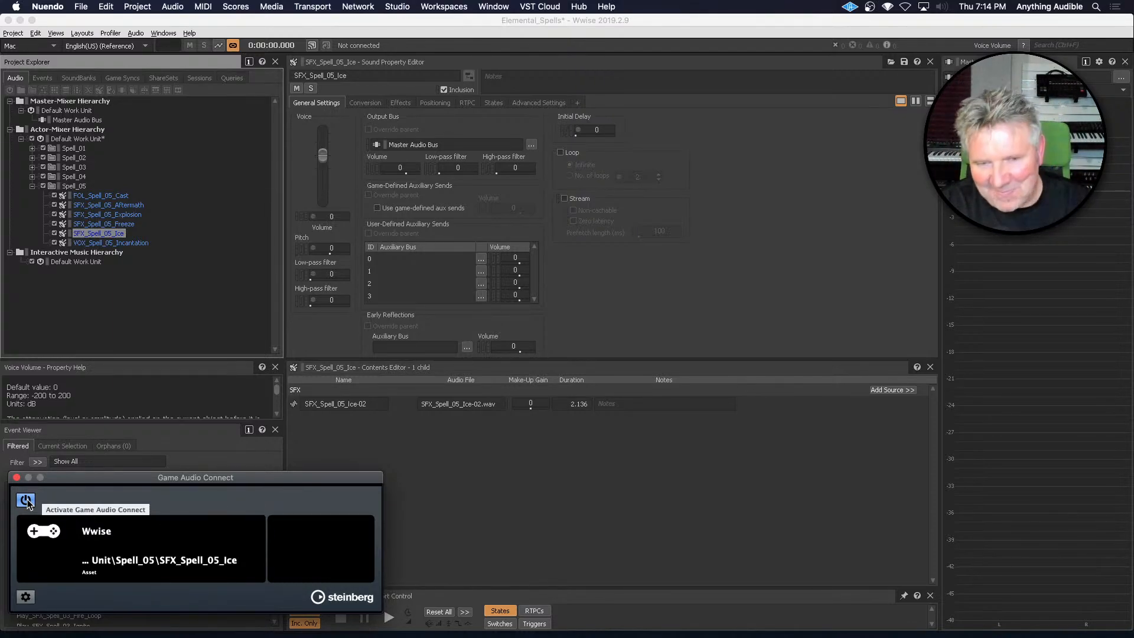
left_click(126, 298)
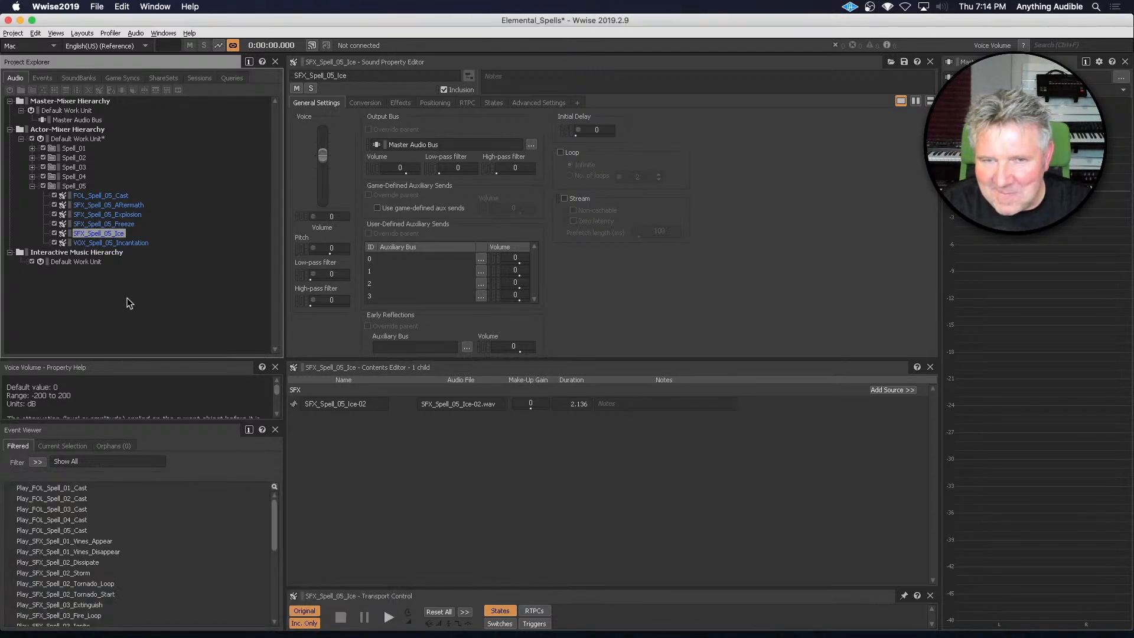
Open the SFX_Spell_05_Ice sound for editing in Nuendo and switch to Nuendo
right_click(107, 237)
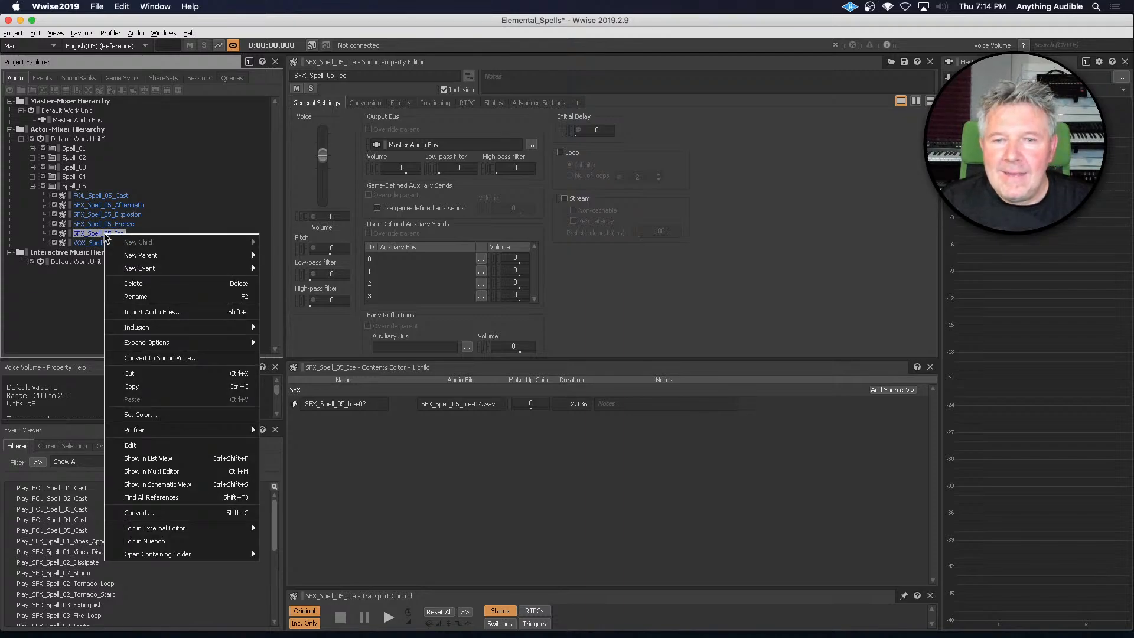
left_click(143, 538)
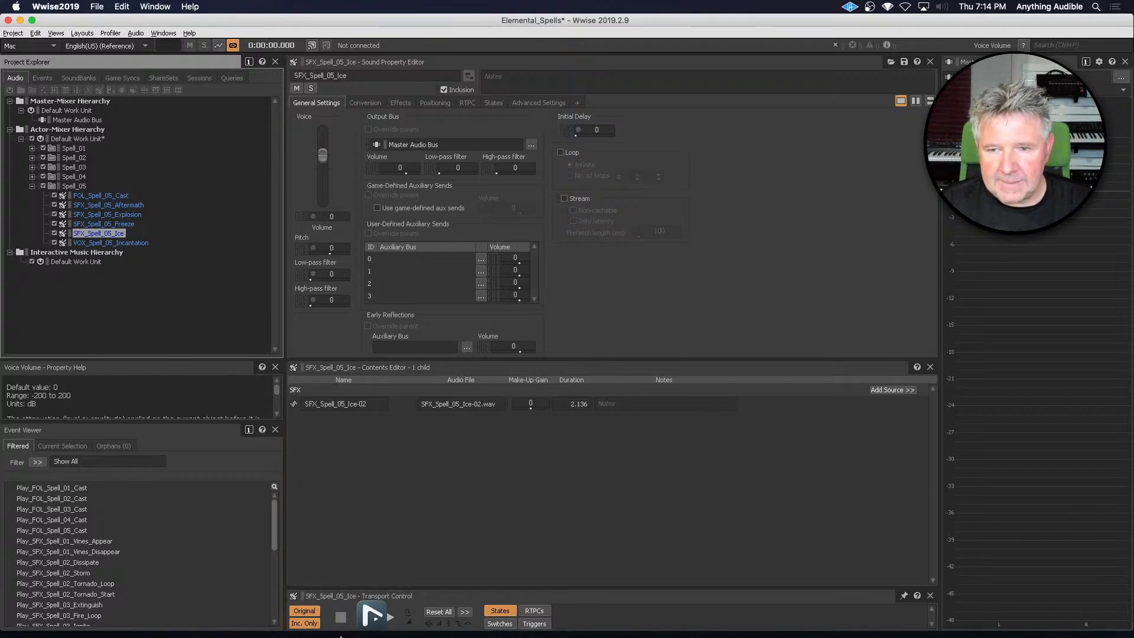
mouse_move(372, 620)
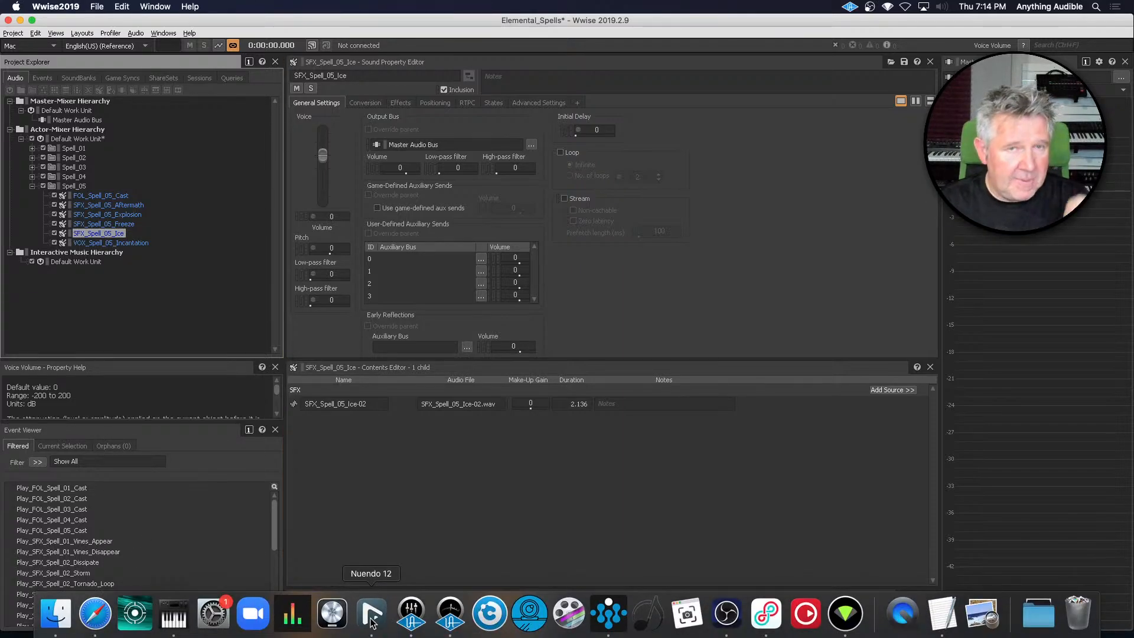
left_click(372, 620)
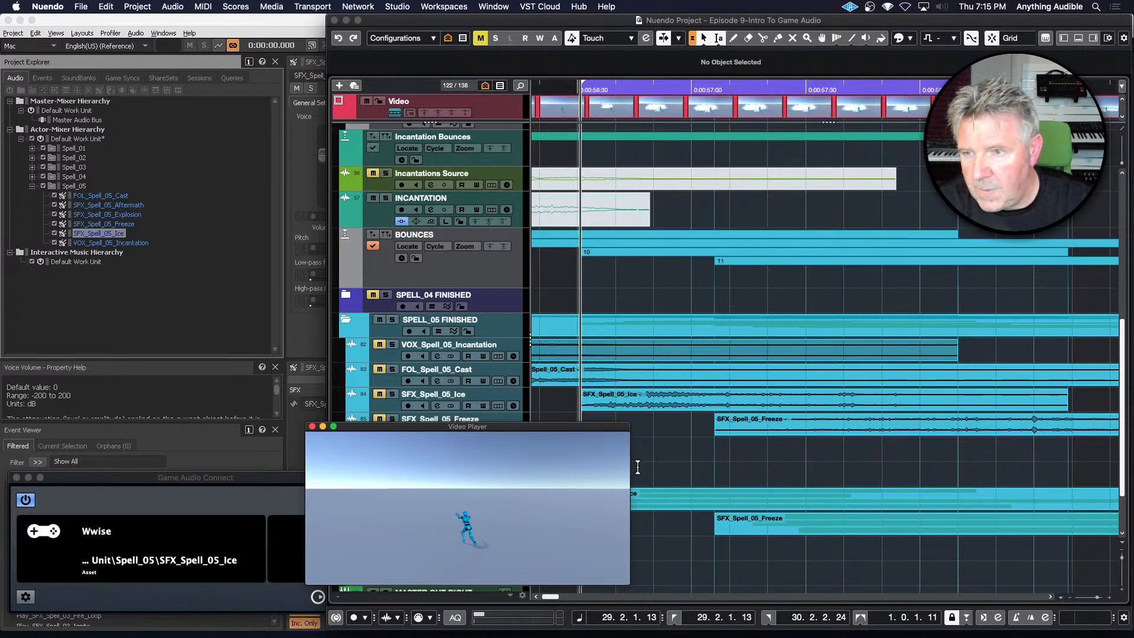
Select a one-frame range starting at 0:00:54:00 on the FOL_Spell_05_Cast track, before the Spell_05 events
scroll(667, 440, "left", 10)
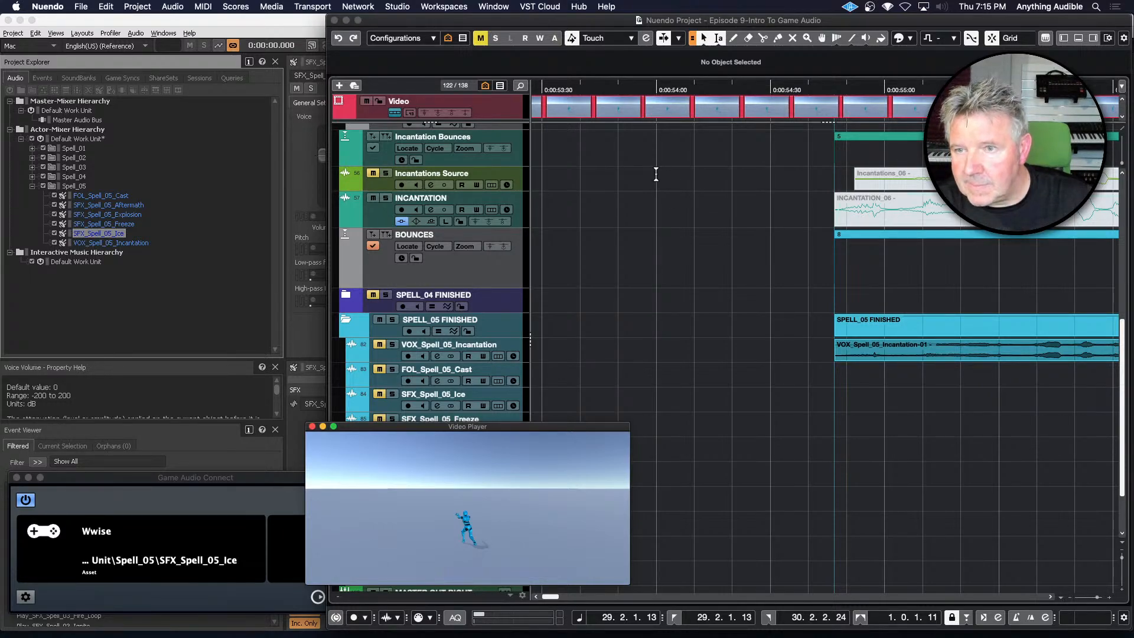
left_click(656, 372)
key("h")
key("h")
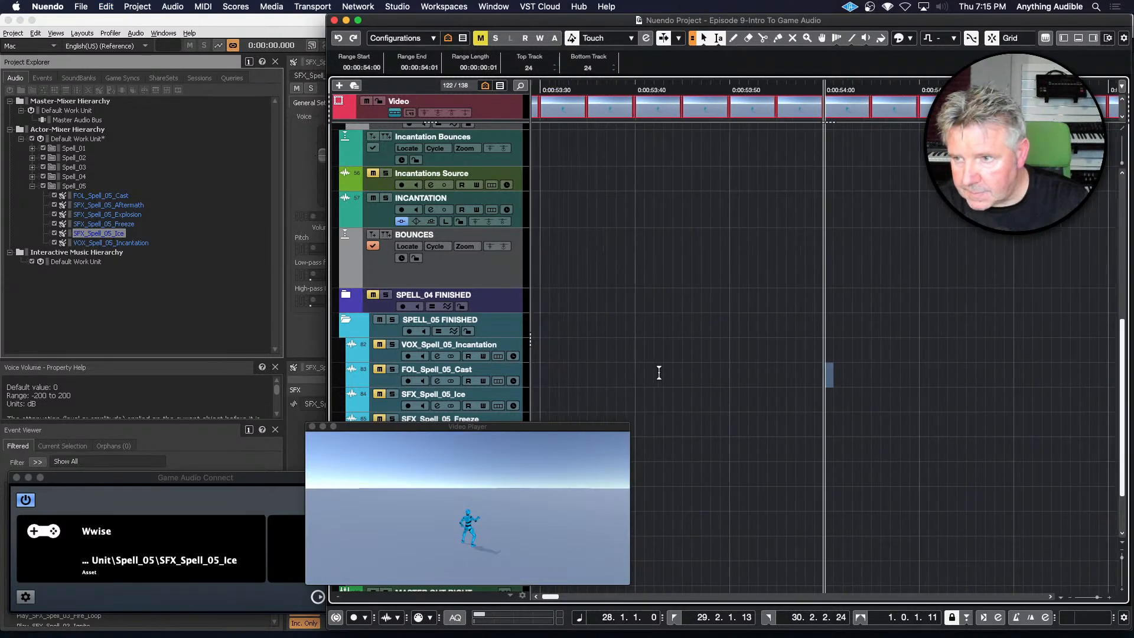
key("h")
key("h")
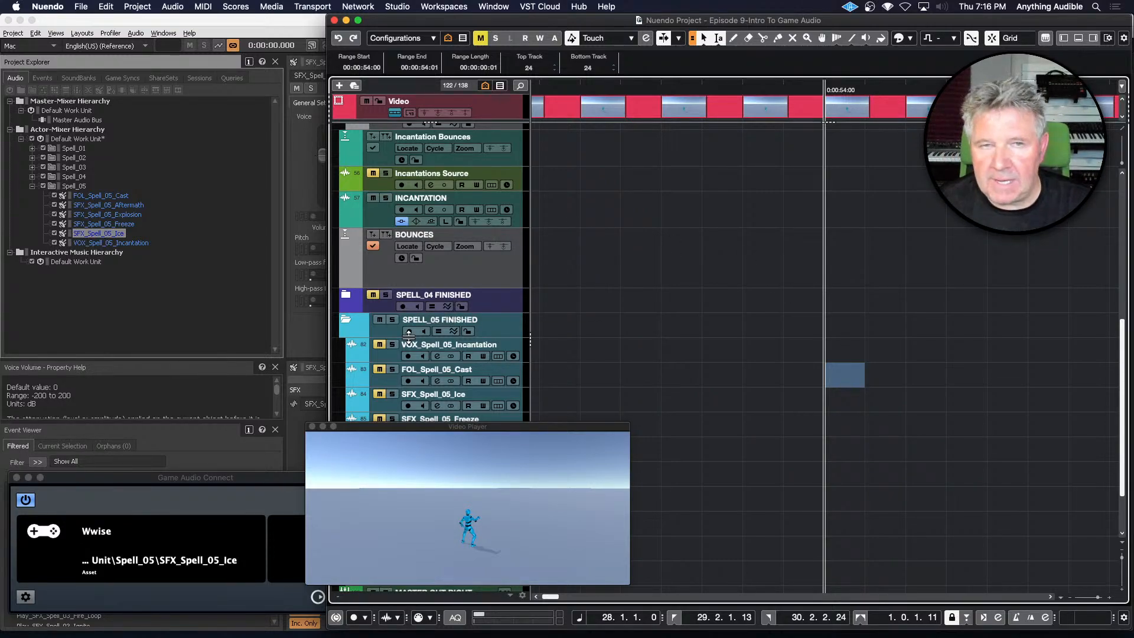
Show the Inspector for the VOX_Spell_05_Incantation track and expand its Inserts section
left_click(388, 353)
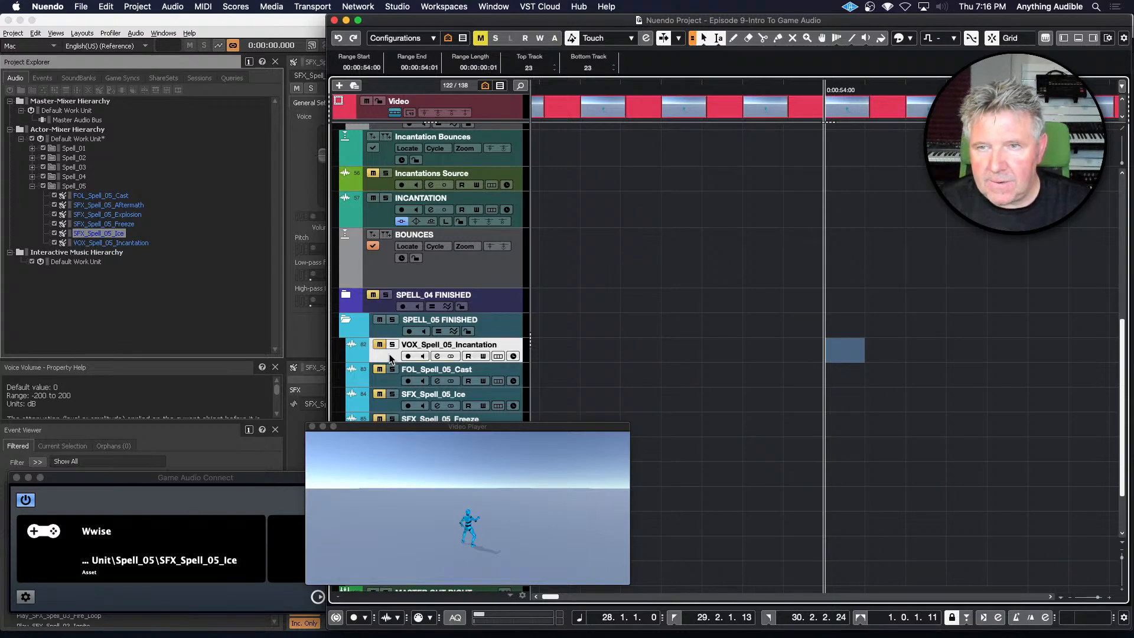
left_click(1063, 39)
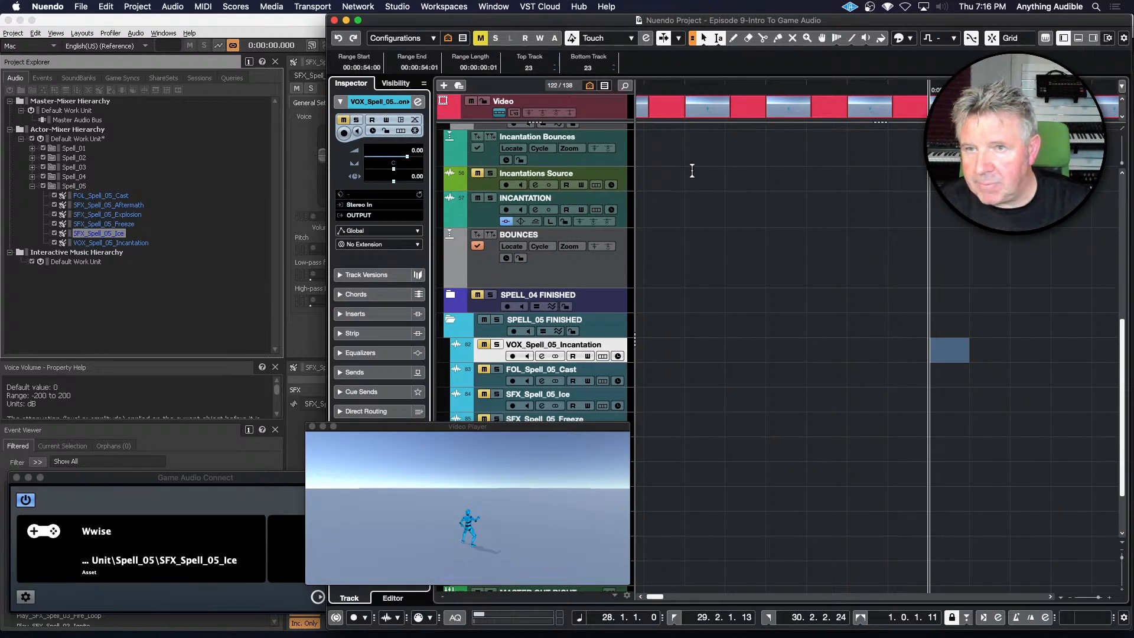
left_click(395, 319)
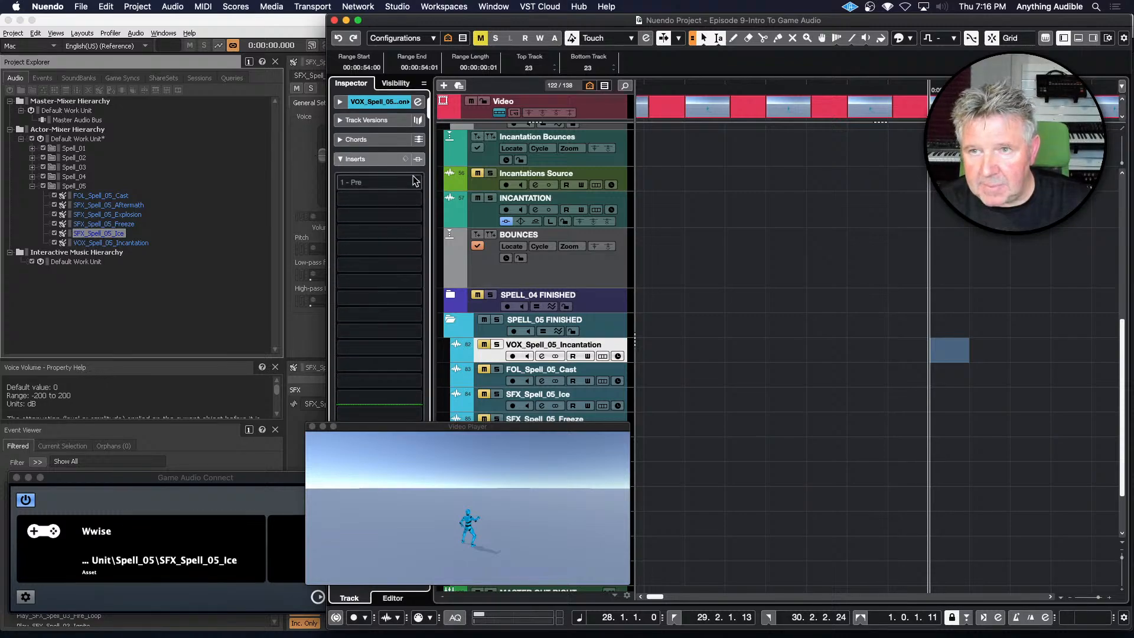
Load the TestGenerator plug-in in the first insert slot of the VOX_Spell_05_Incantation track
left_click(416, 181)
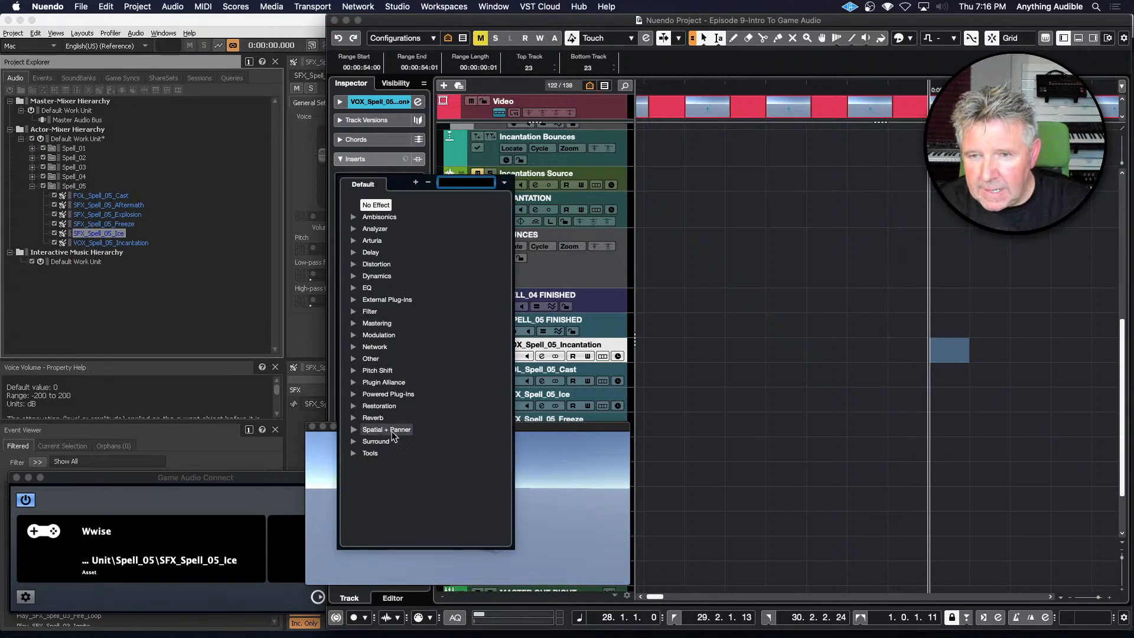
left_click(354, 453)
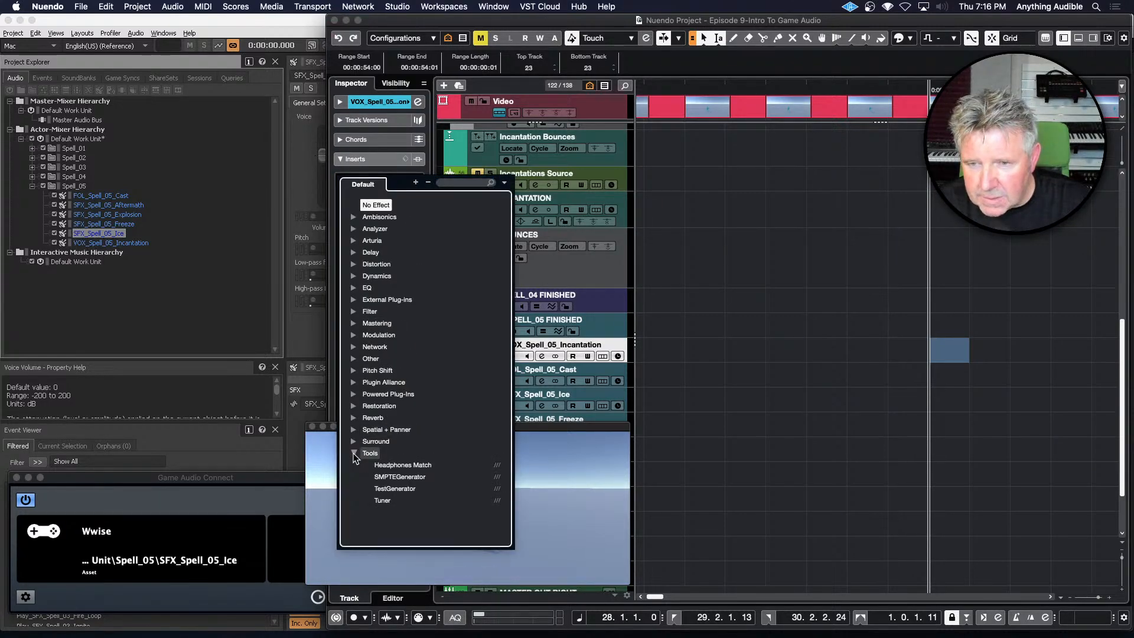
left_click(387, 489)
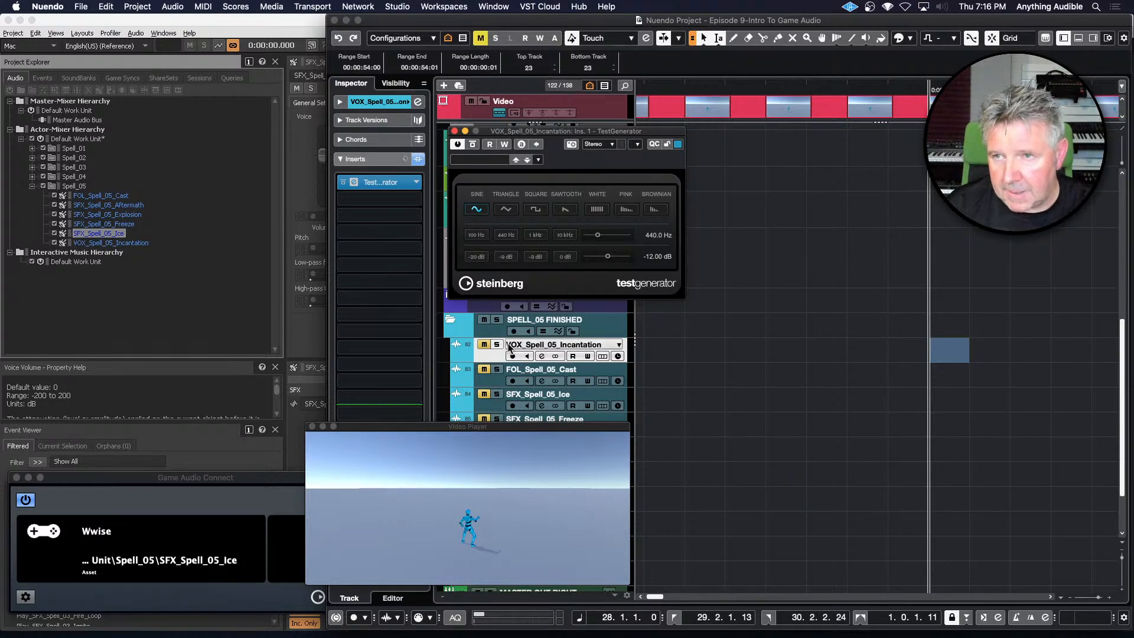
Set the TestGenerator to a square wave at 1000 Hz
left_click(540, 213)
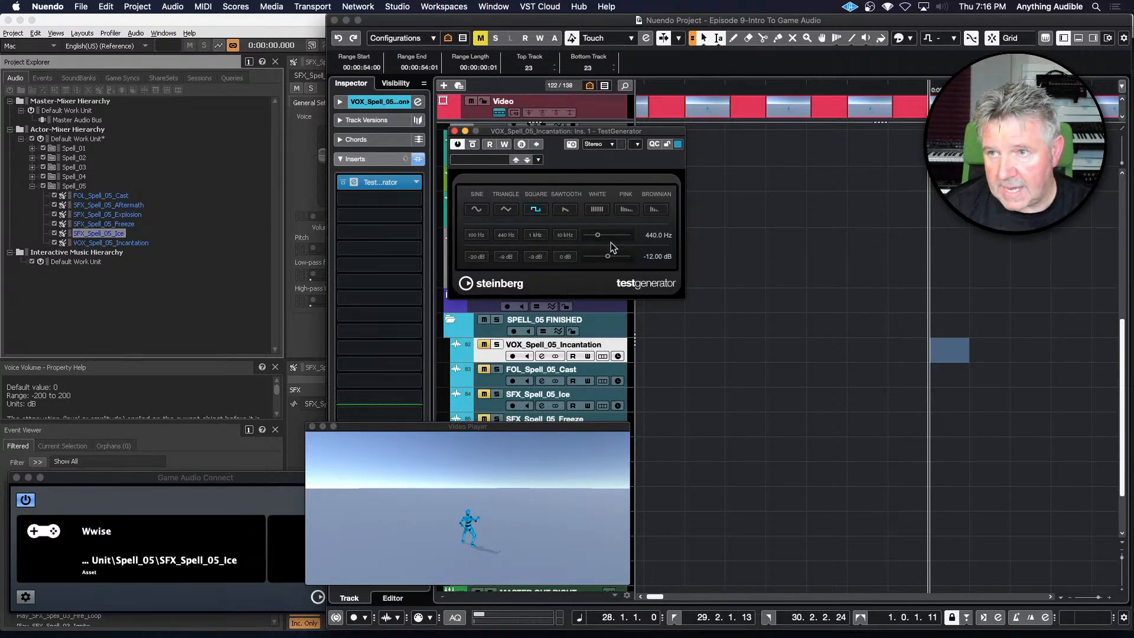
left_click(657, 233)
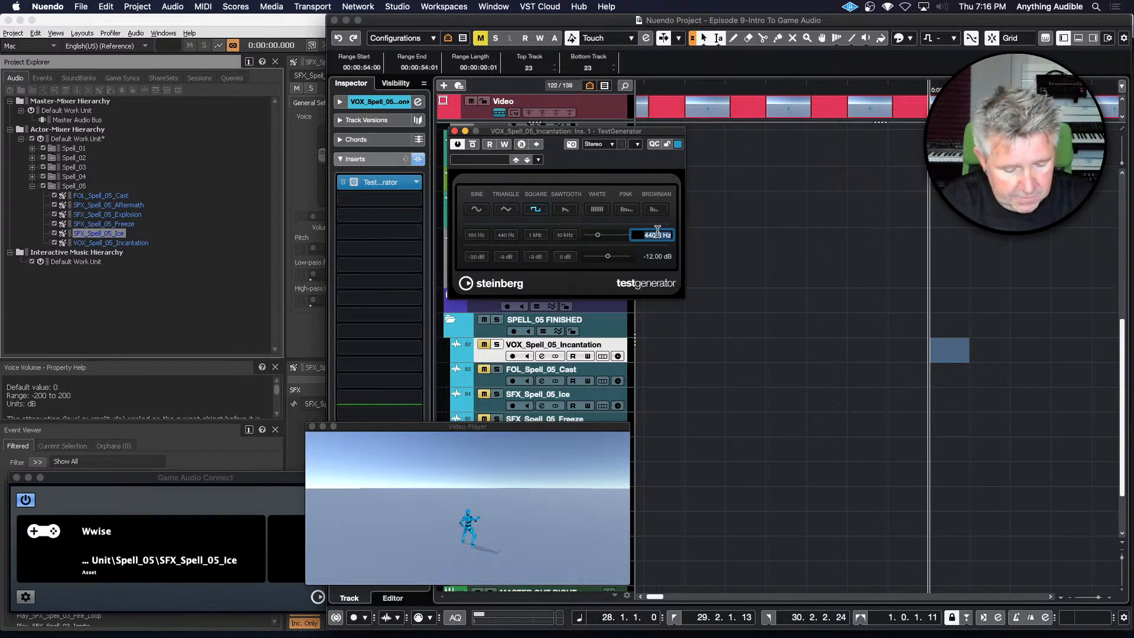
type("1000")
key("Return")
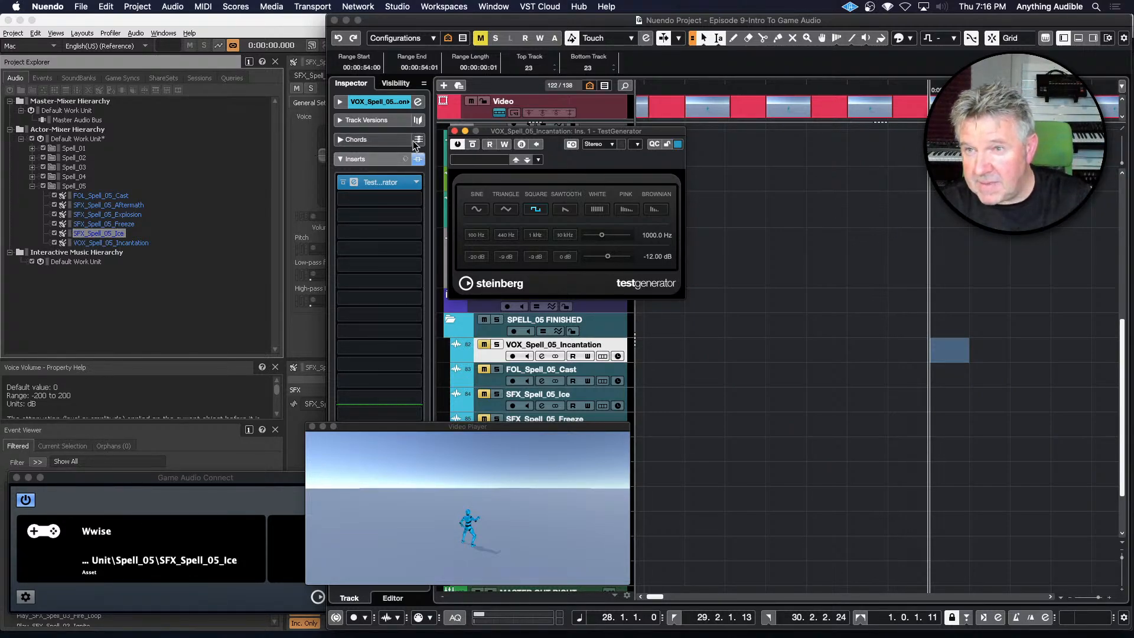
Close the TestGenerator window and reset the VOX_Spell_05_Incantation track's first insert slot to No Effect
left_click(454, 131)
left_click(418, 182)
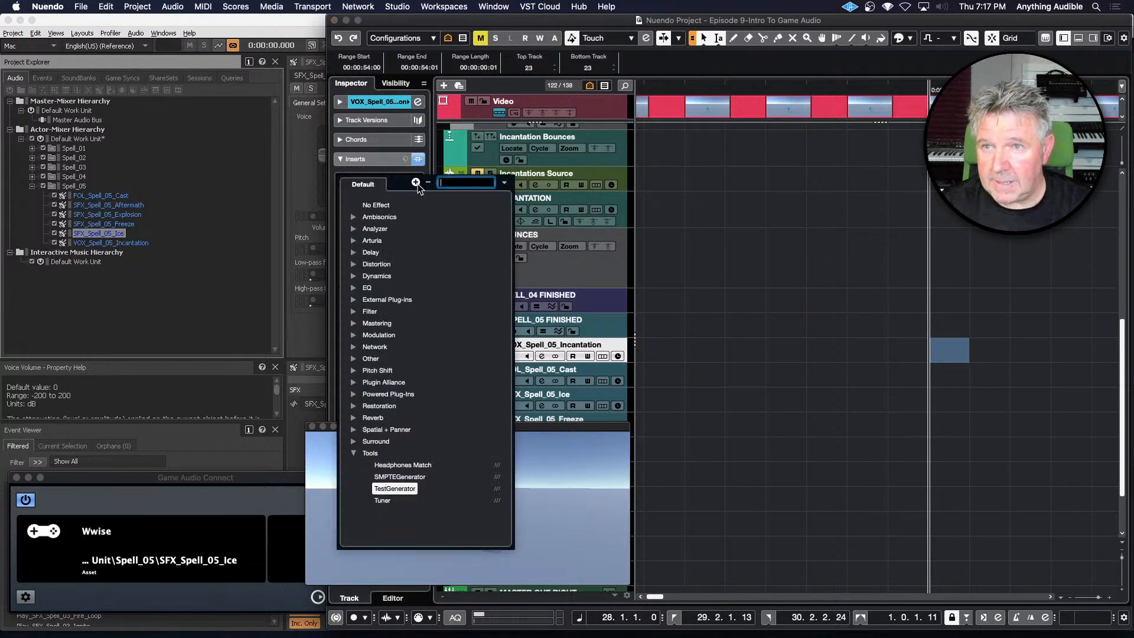
left_click(377, 208)
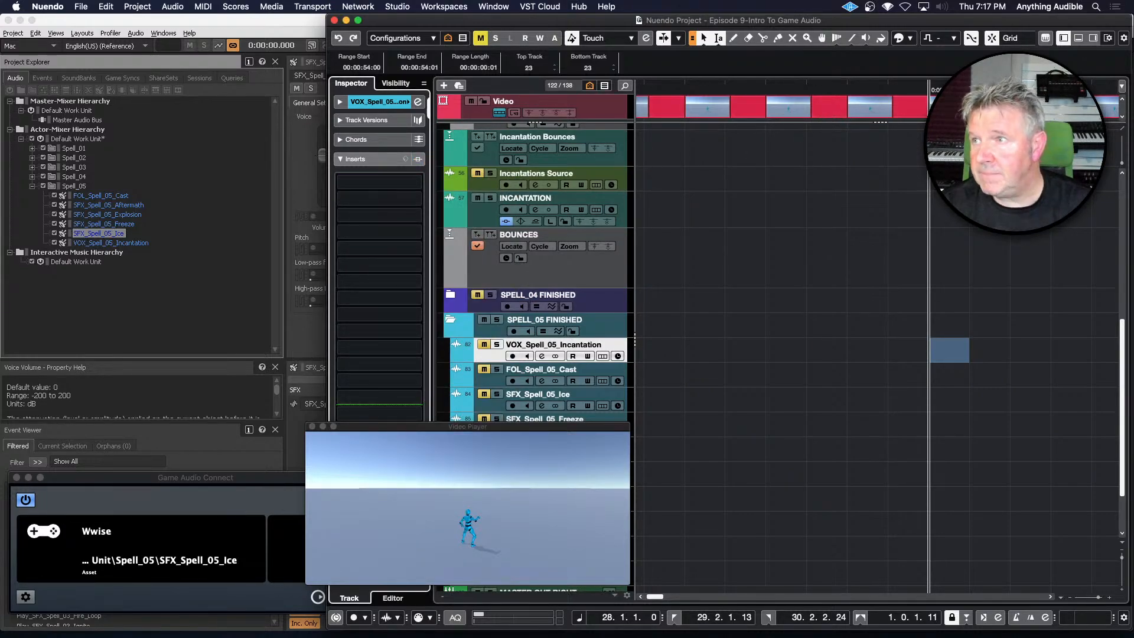
Hide the Inspector to give the track list and timeline more room
left_click(1063, 39)
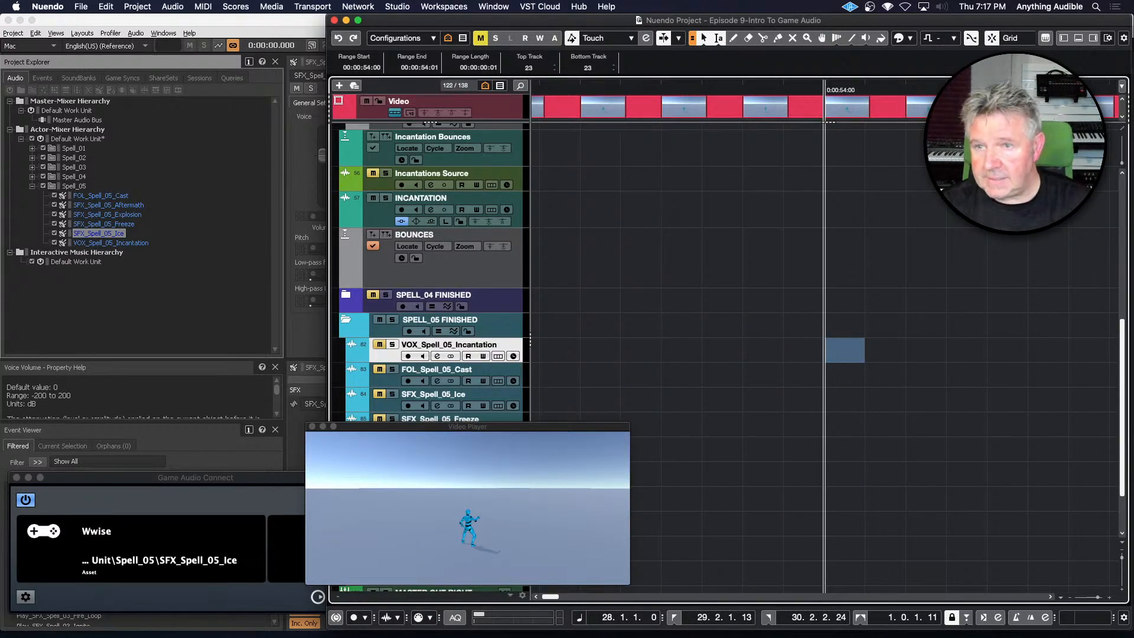
scroll(811, 285, "right", 3)
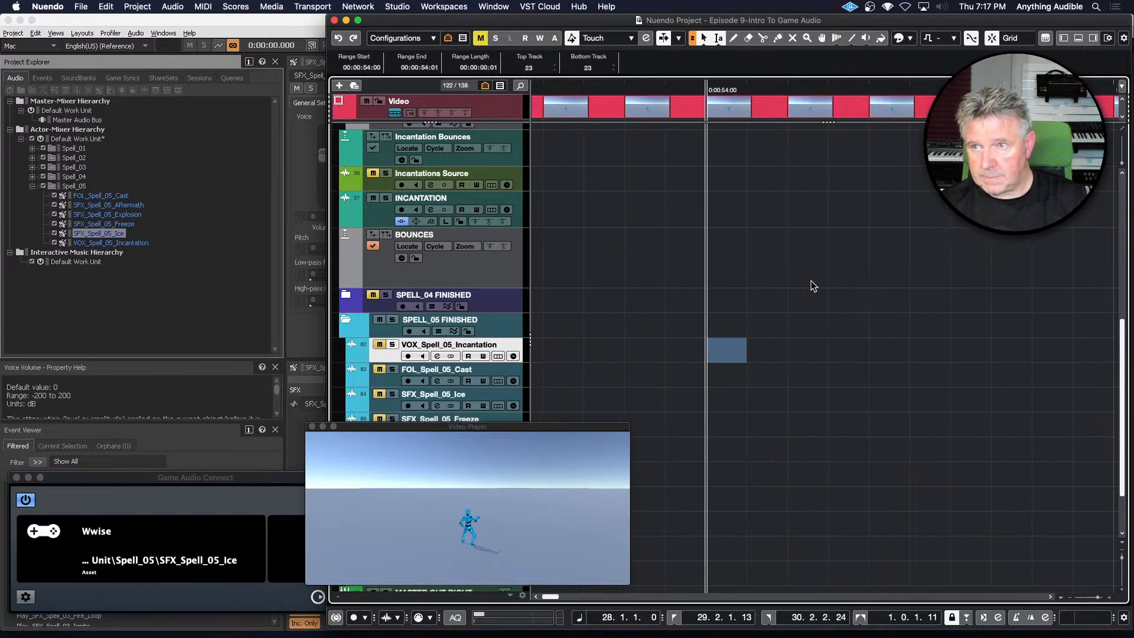
scroll(811, 285, "right", 3)
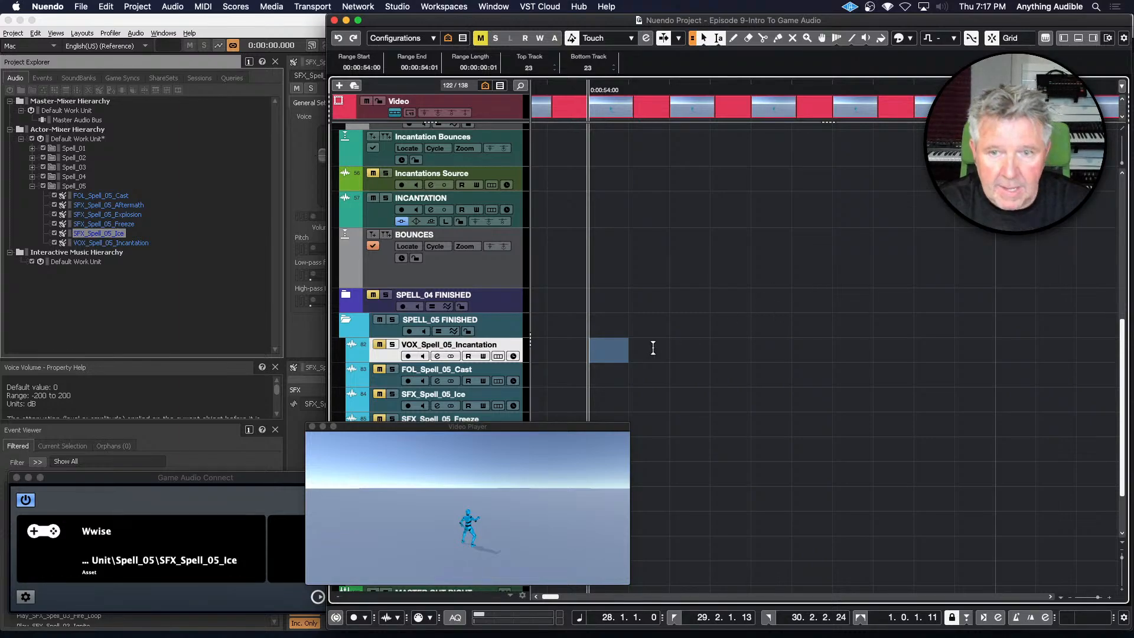
Turn the Game Audio Connect network connection off and back on, and close its window
left_click(26, 500)
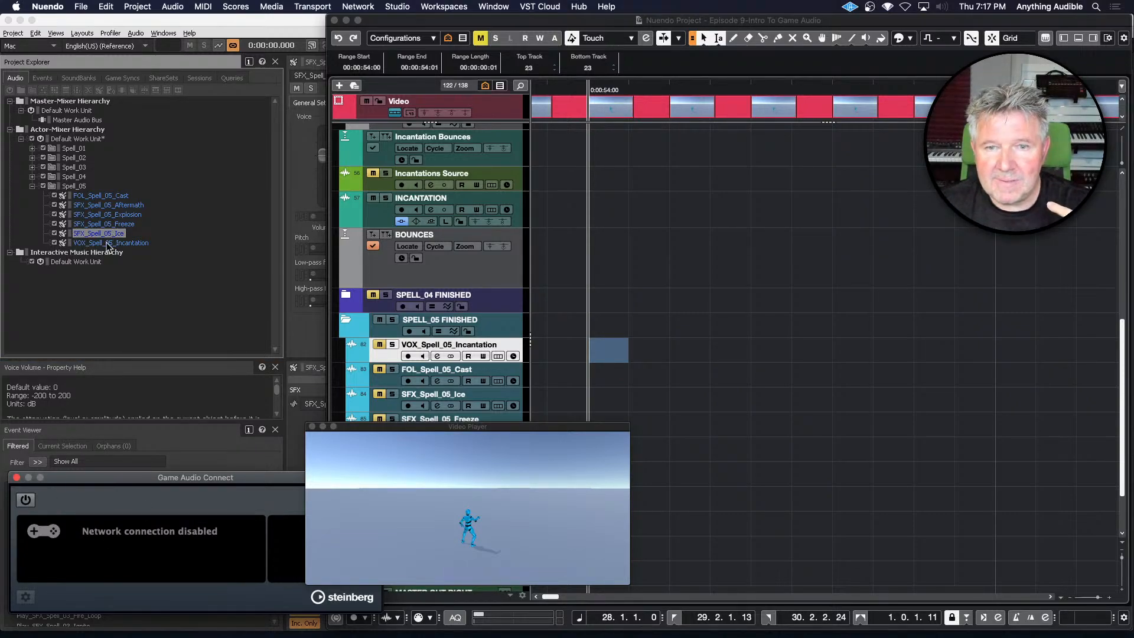
left_click(27, 501)
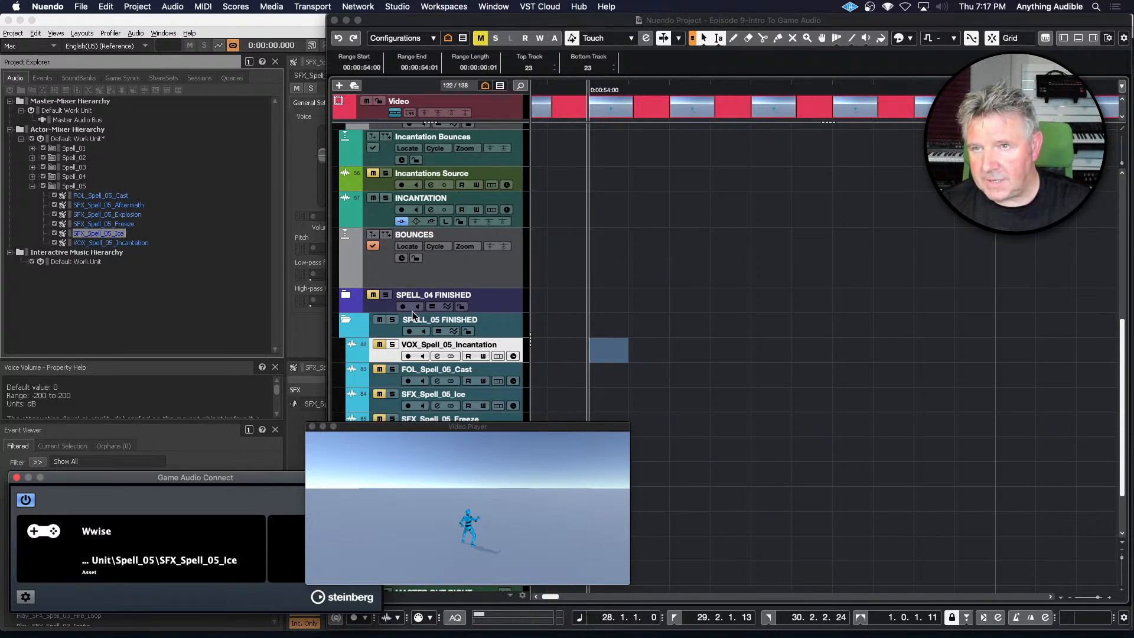
left_click(81, 6)
left_click(95, 71)
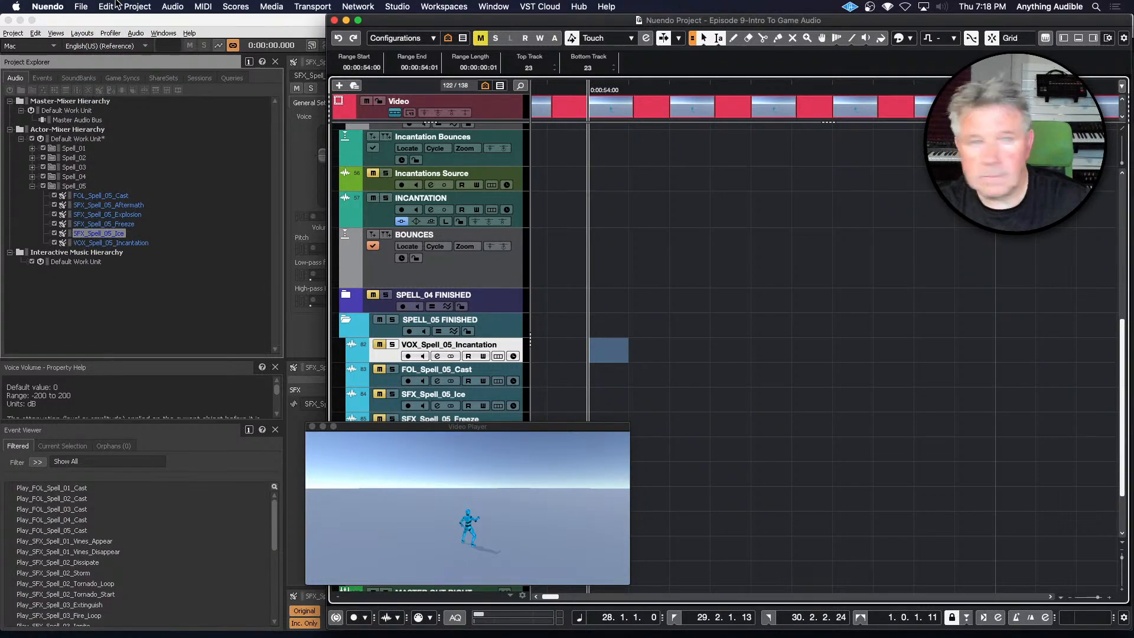
Close the Episode 9-Intro To Game Audio project with its changes saved, and close the Video Player window
left_click(84, 7)
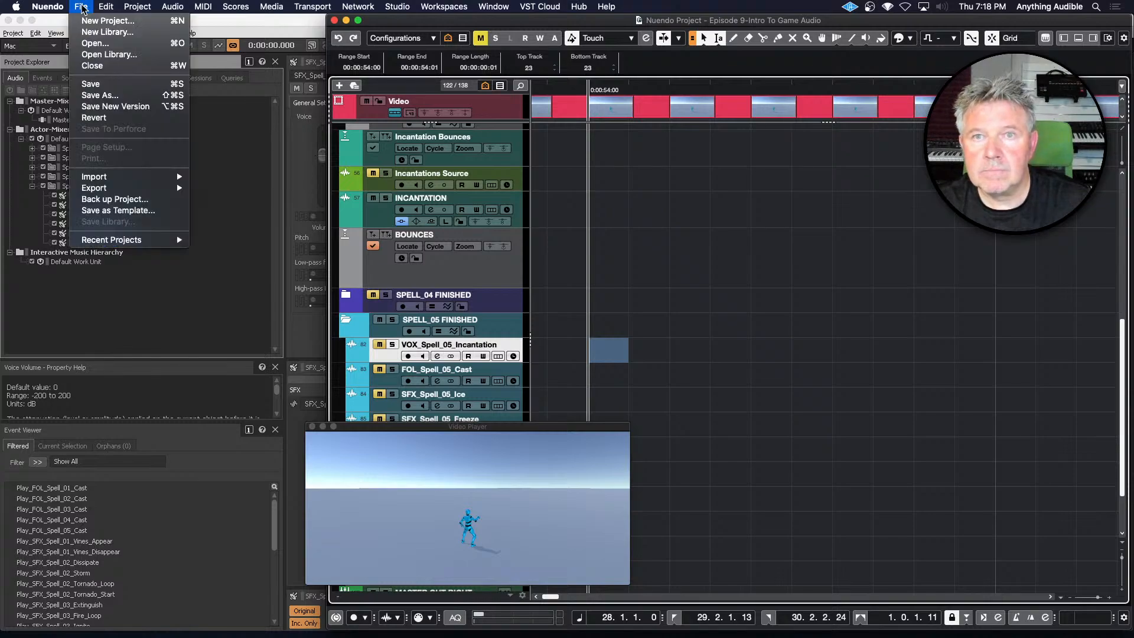
left_click(94, 66)
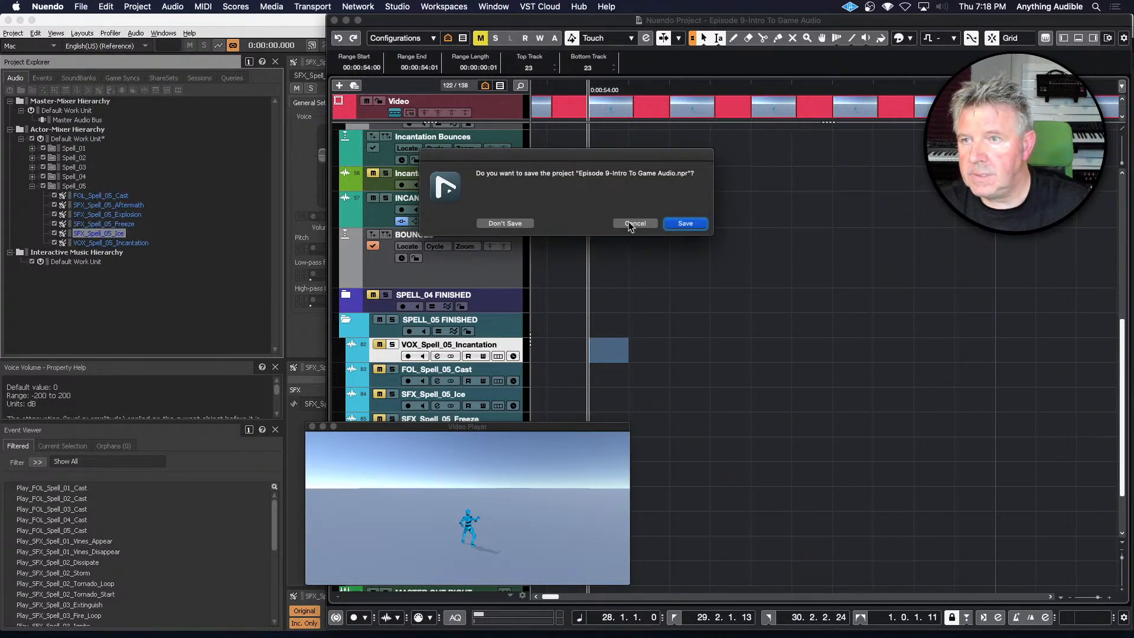
left_click(685, 224)
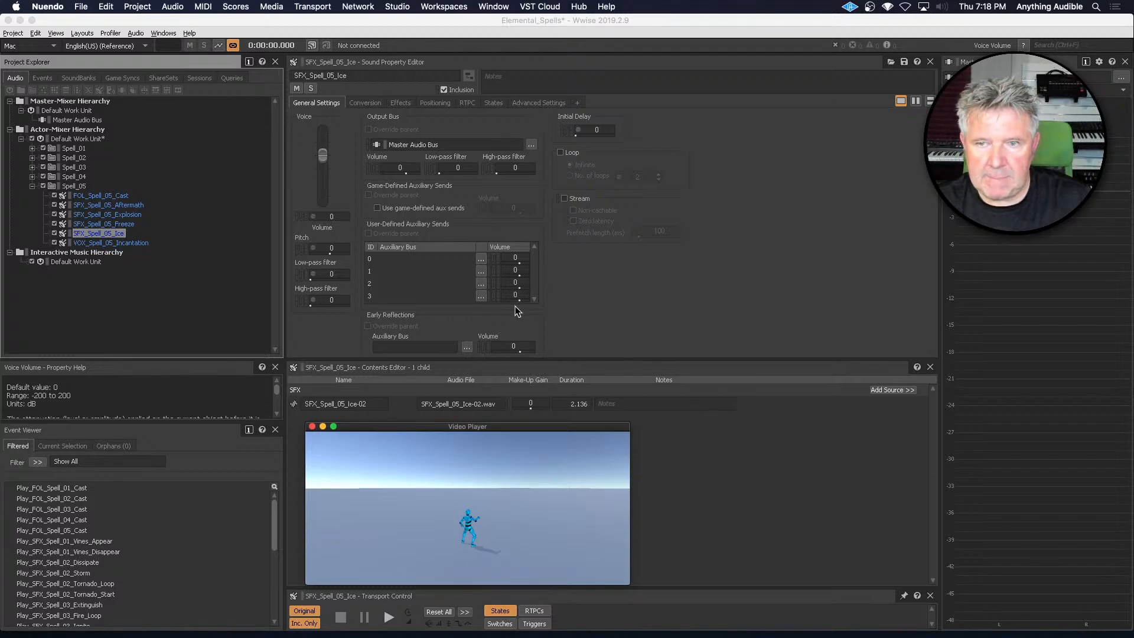
left_click(313, 426)
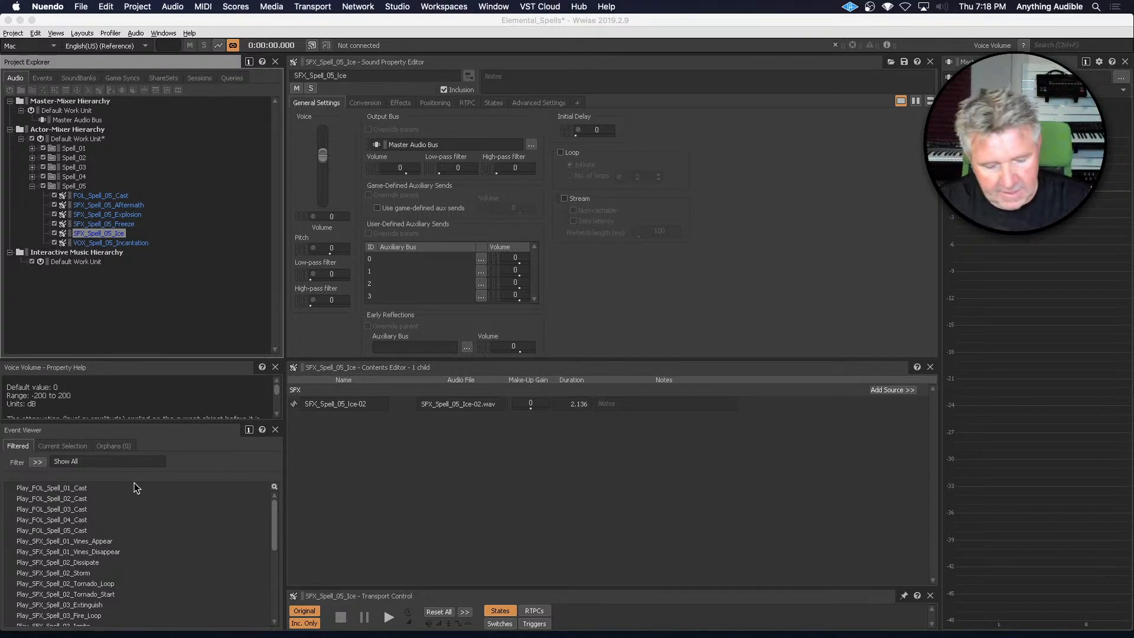
Switch to Finder and show the package contents of the Elemental_Spells application in the Week_03 folder
key("super+Tab")
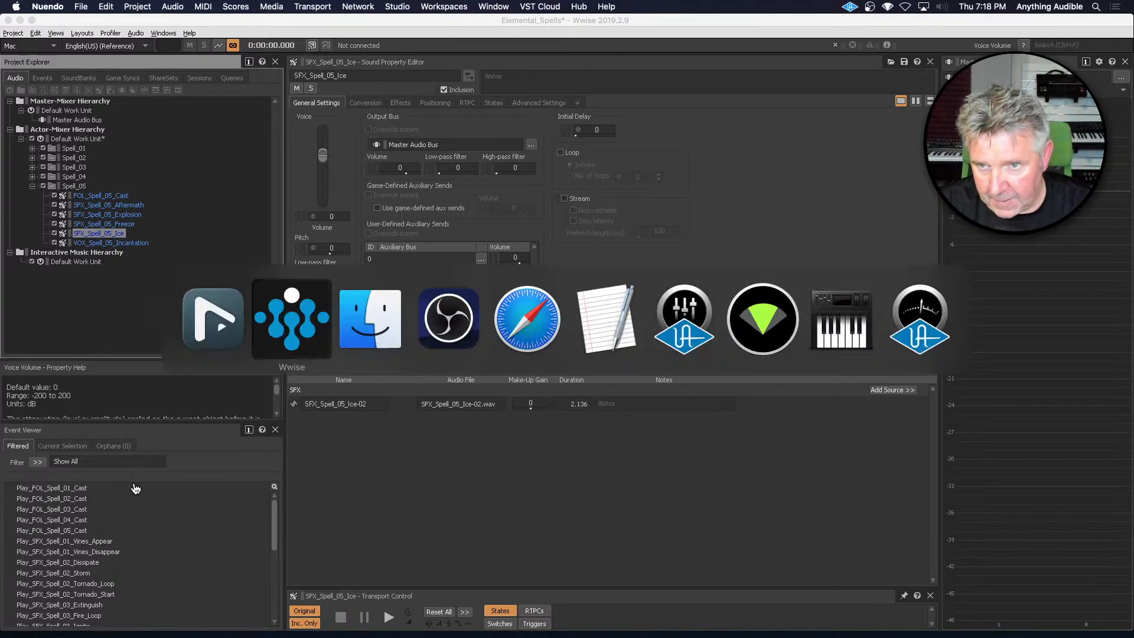
key("super+Tab")
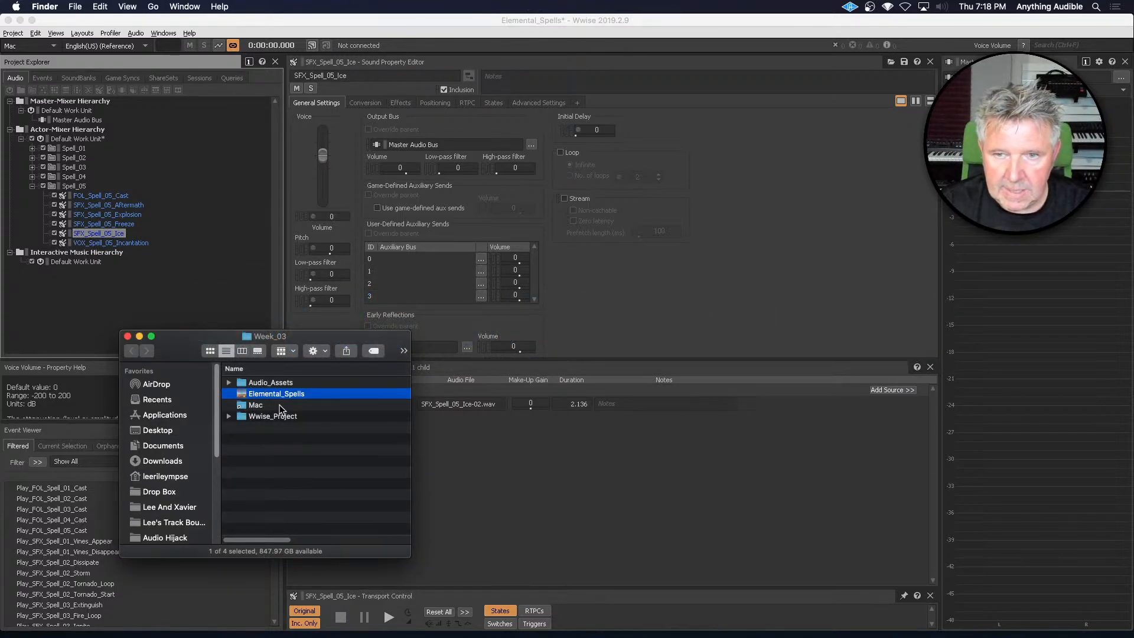
left_click(267, 395)
right_click(267, 395)
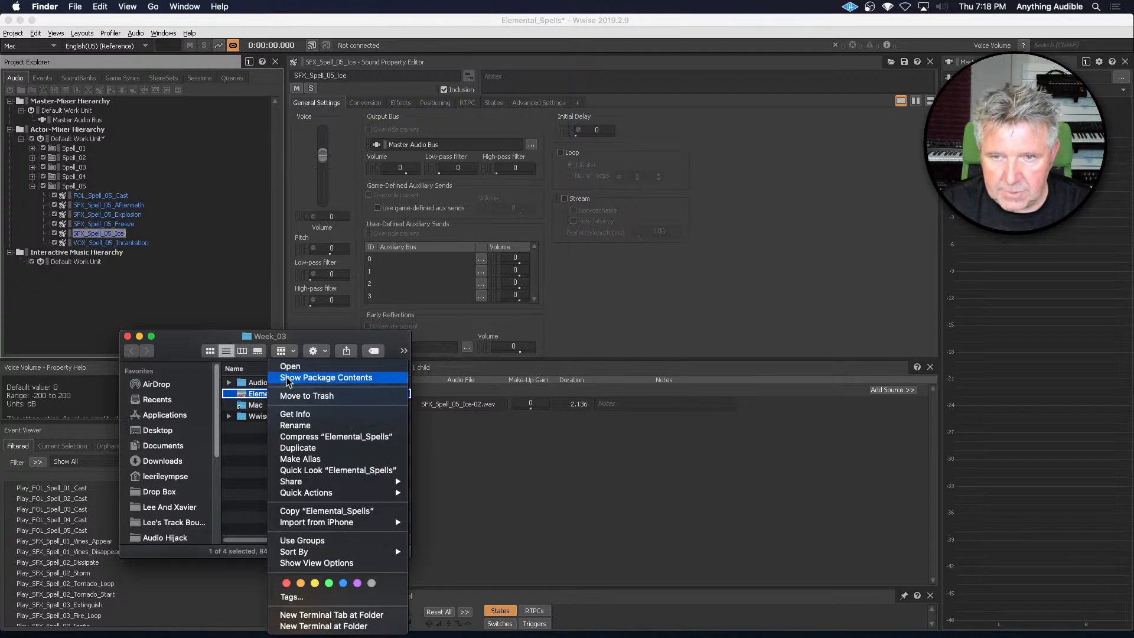
left_click(287, 378)
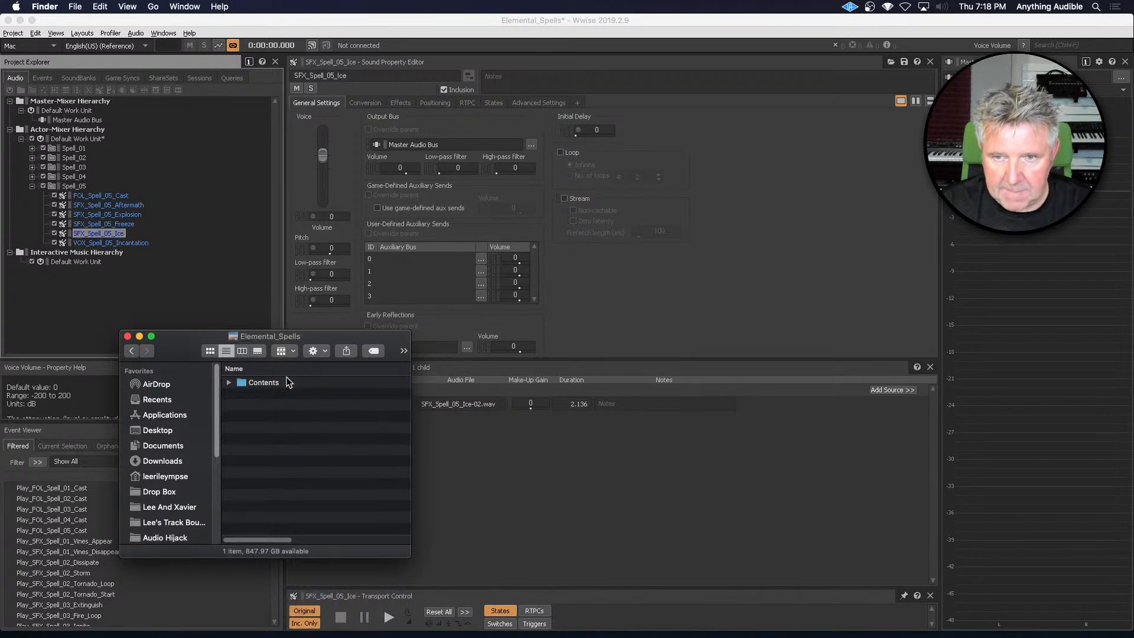
Browse the package through Contents, Resources, Data, StreamingAssets, Audio and GeneratedSoundBanks to examine the sound bank files in its Mac folder
left_click(228, 383)
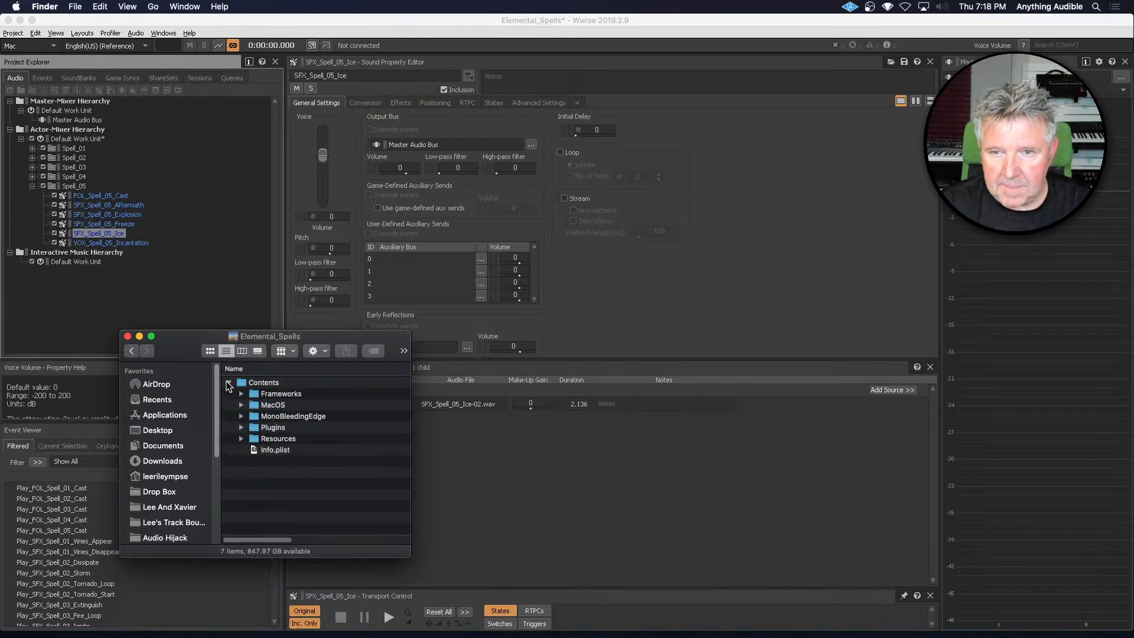
left_click(243, 437)
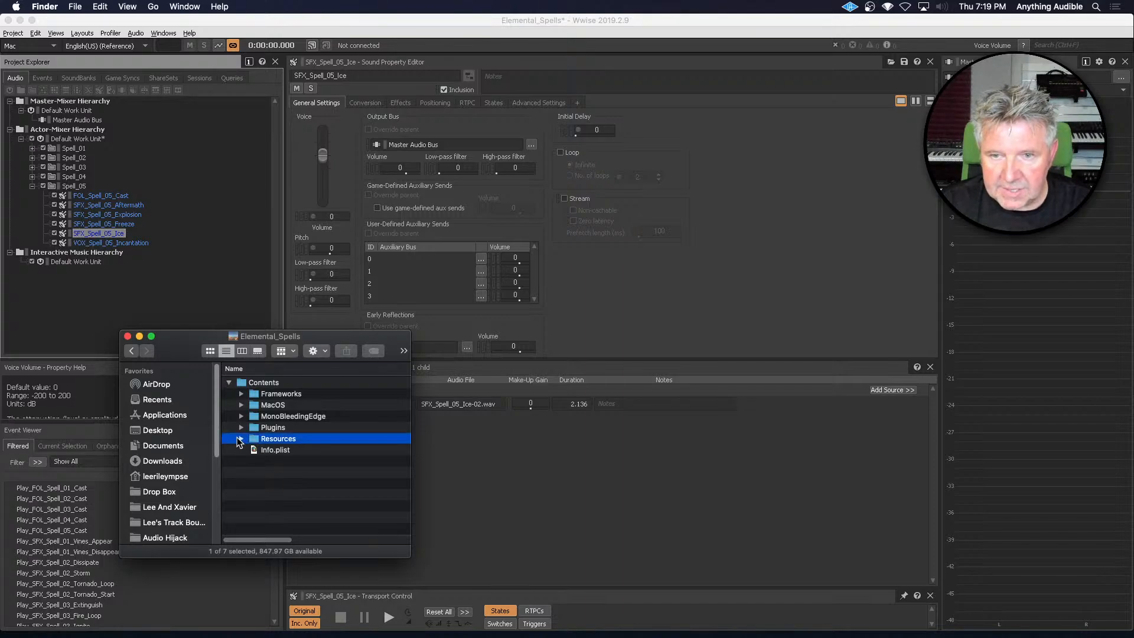
left_click(240, 438)
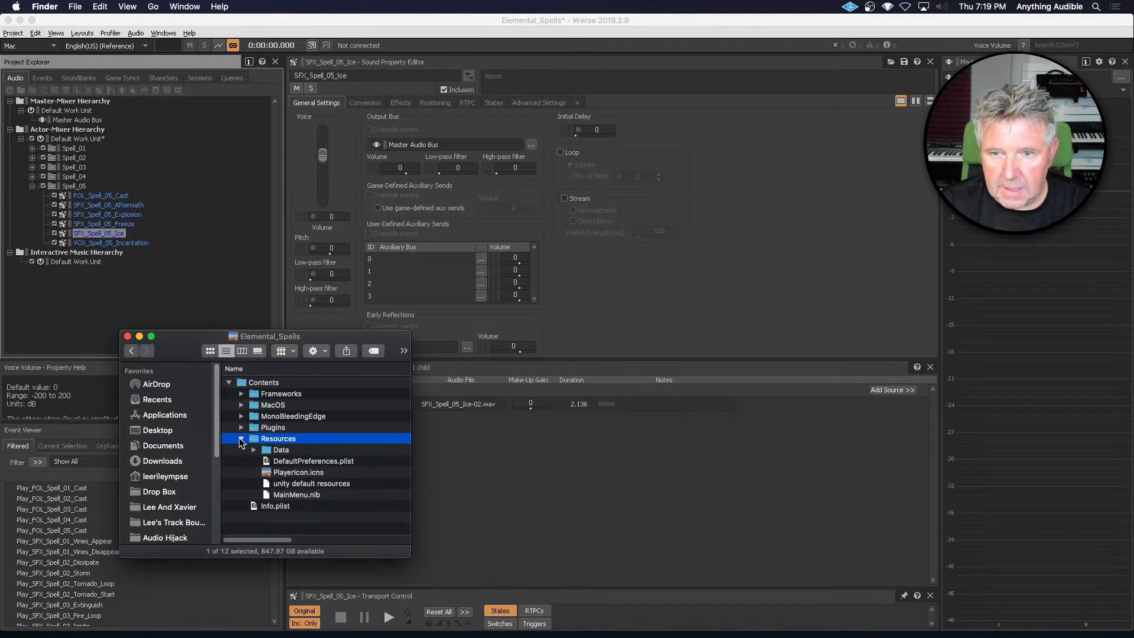
left_click(253, 450)
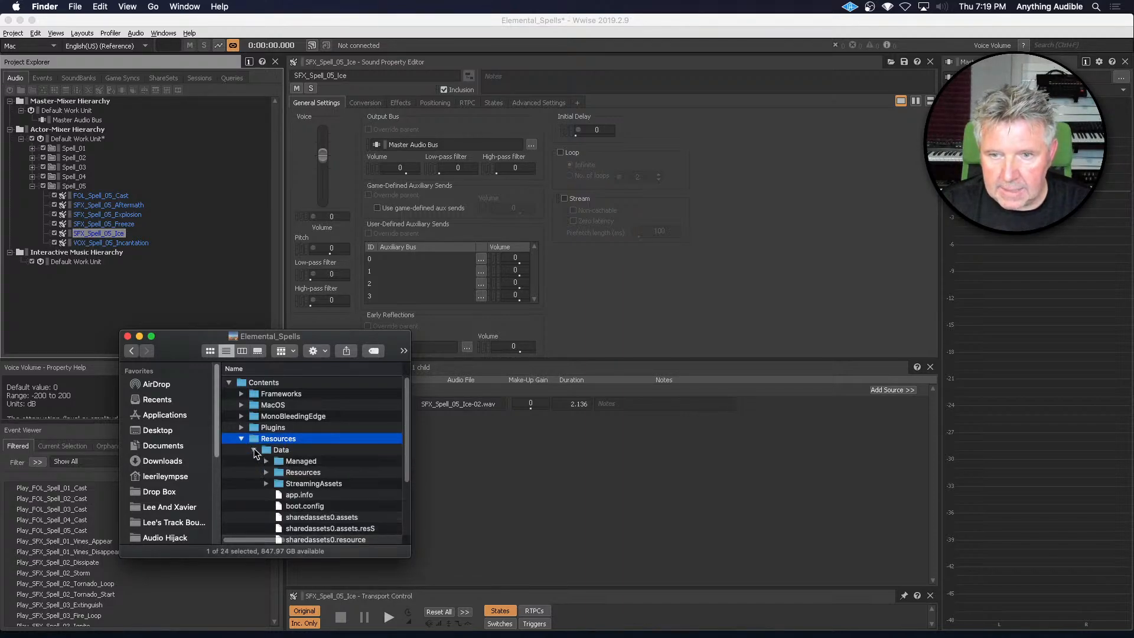
left_click(266, 483)
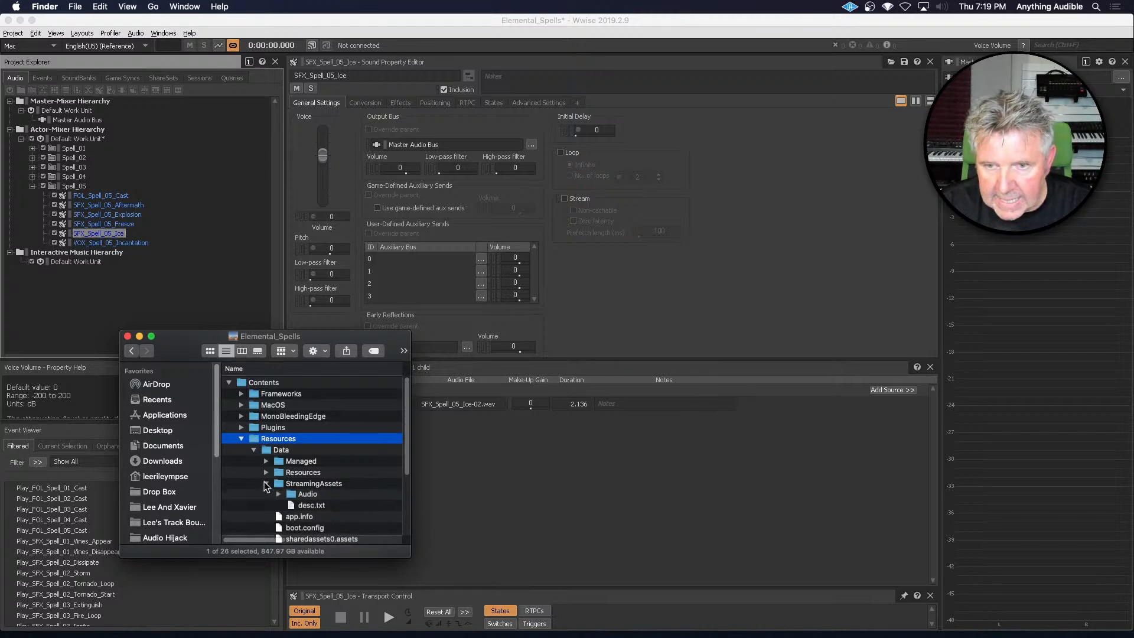
left_click(277, 494)
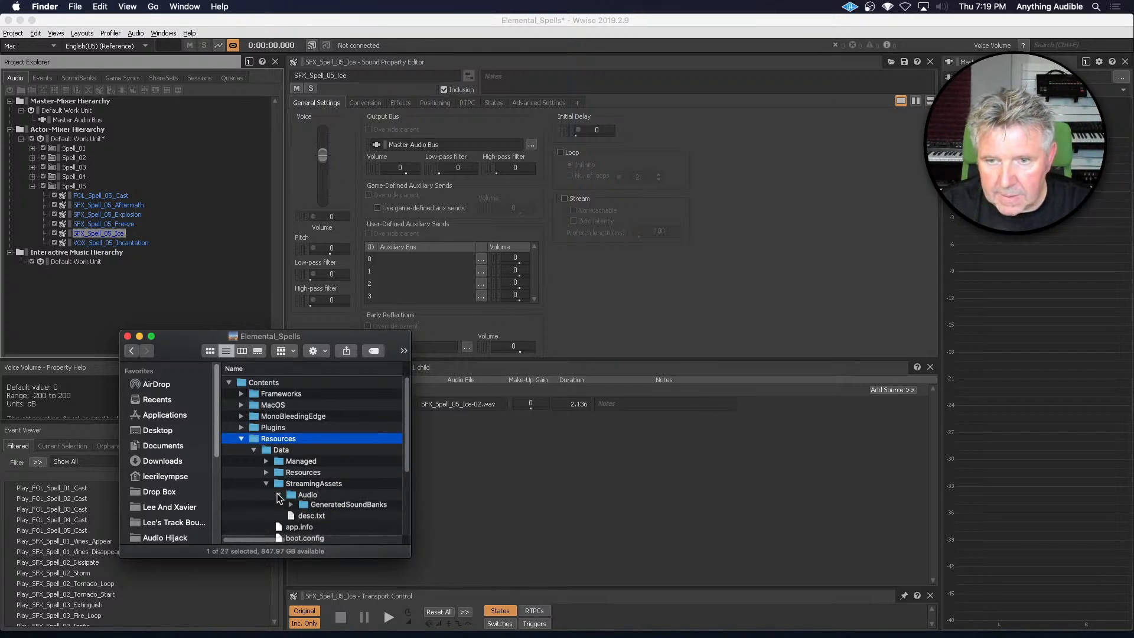
left_click(291, 505)
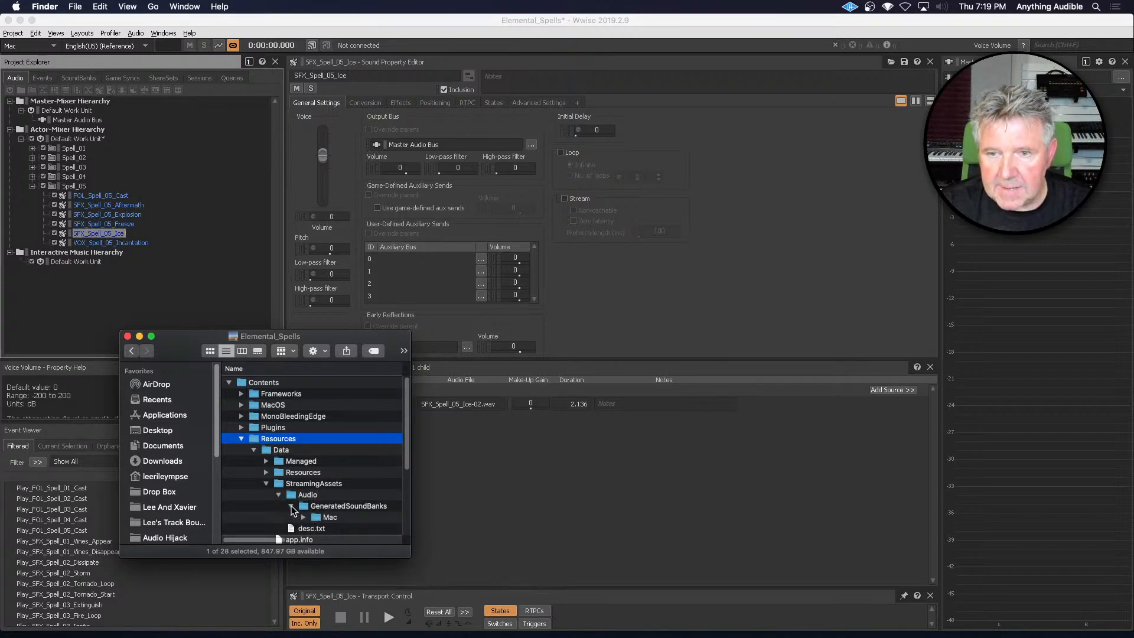
left_click(302, 517)
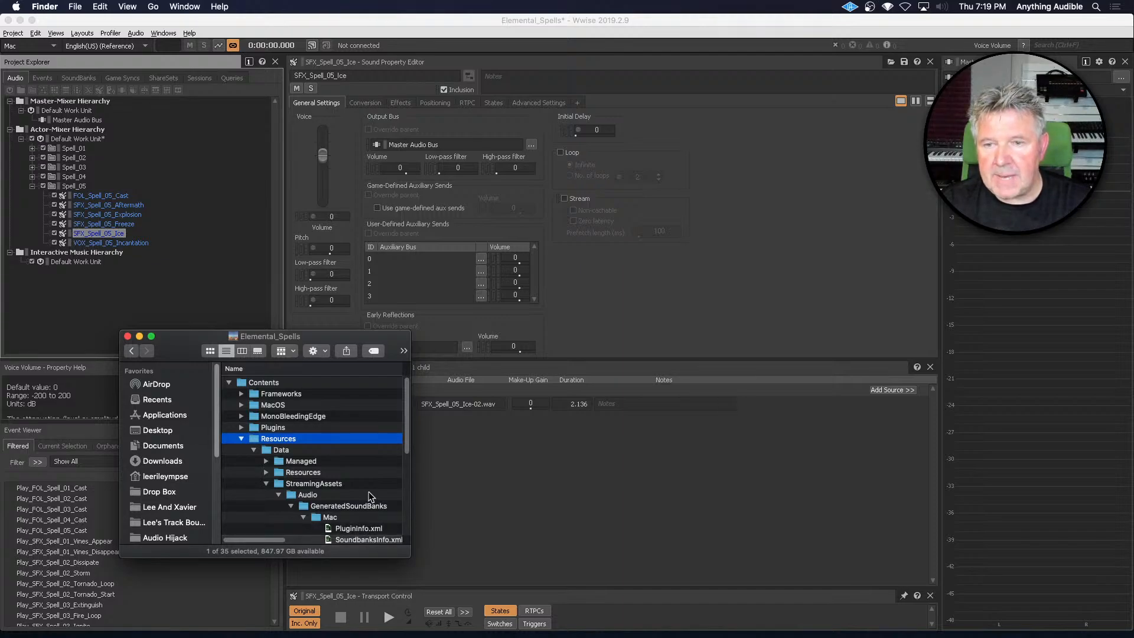
scroll(368, 496, "down", 2)
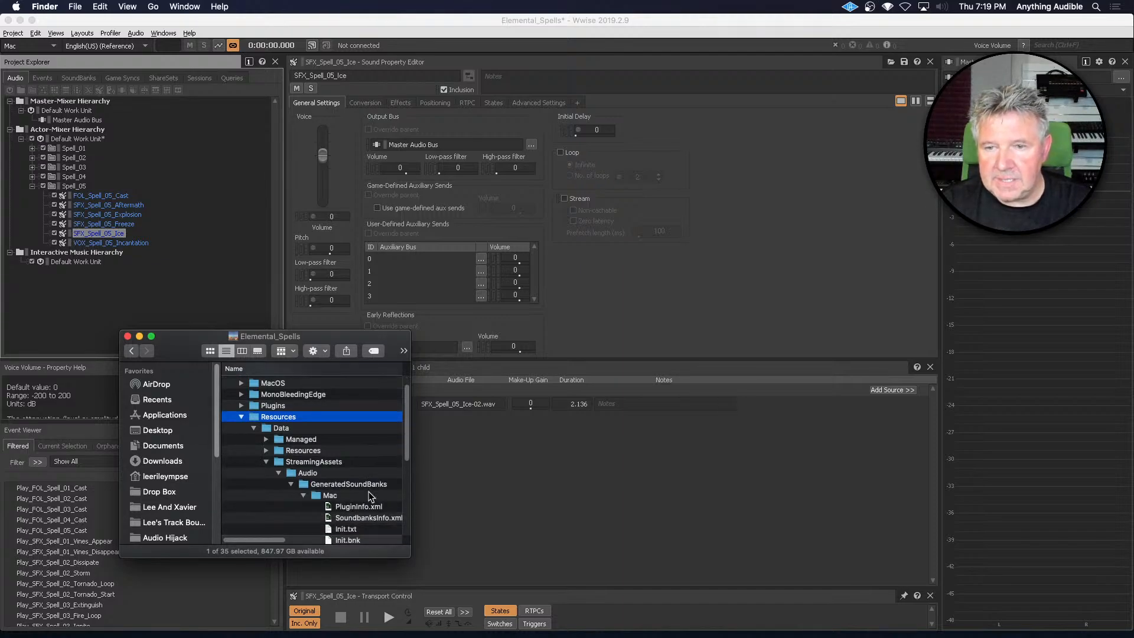
Collapse the Resources and Contents folders, go back to the Week_03 folder, and return to Wwise
left_click(242, 414)
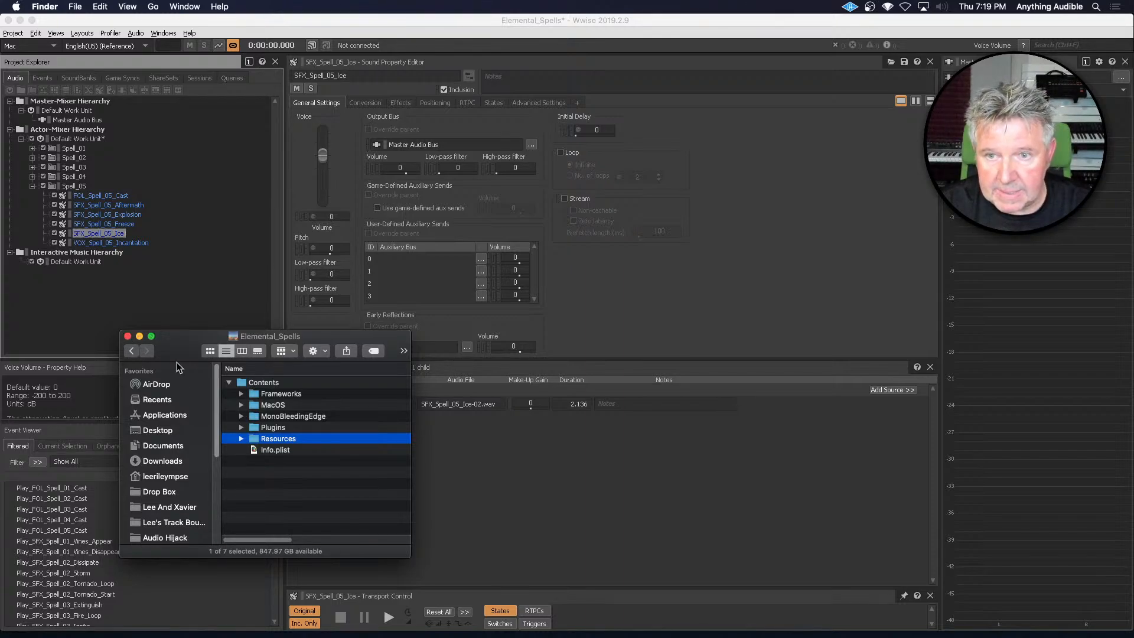
left_click(229, 383)
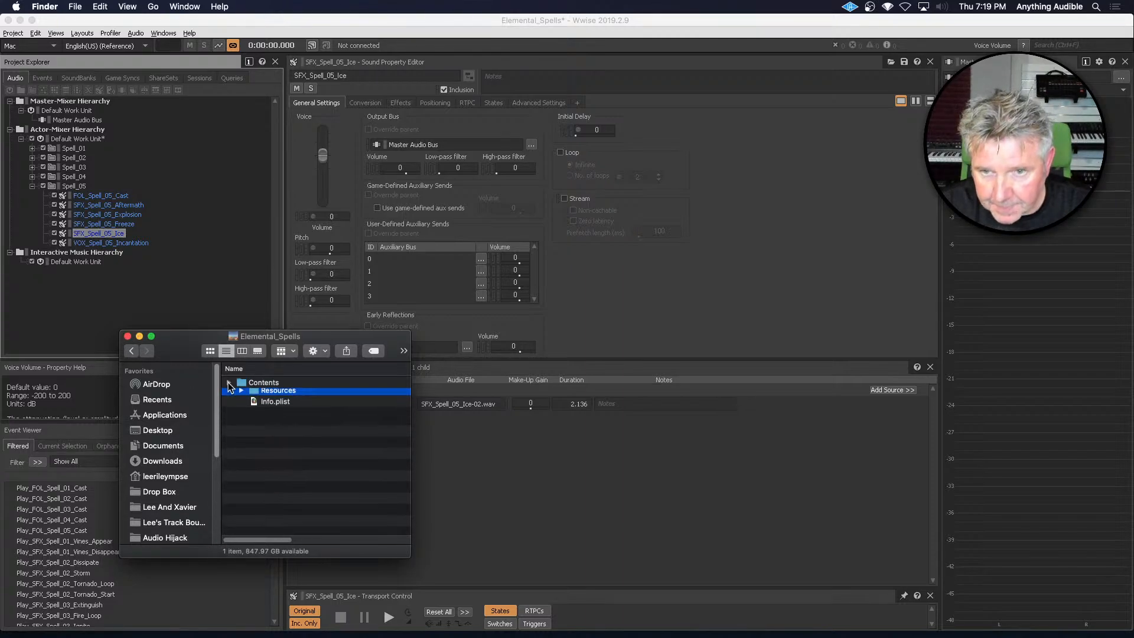
left_click(131, 353)
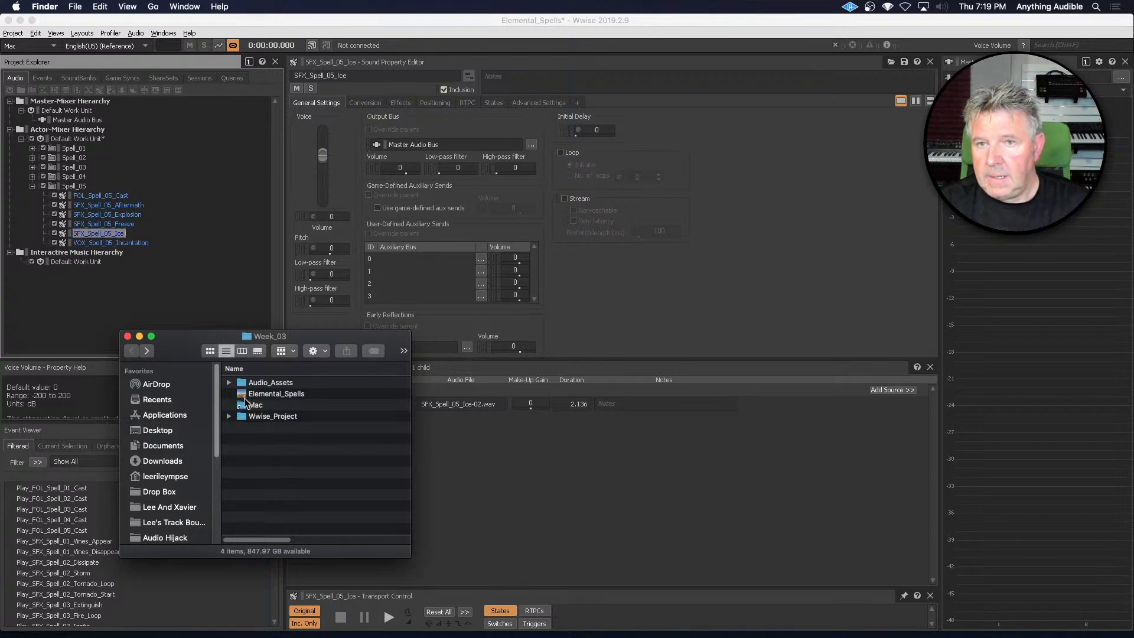
left_click(197, 280)
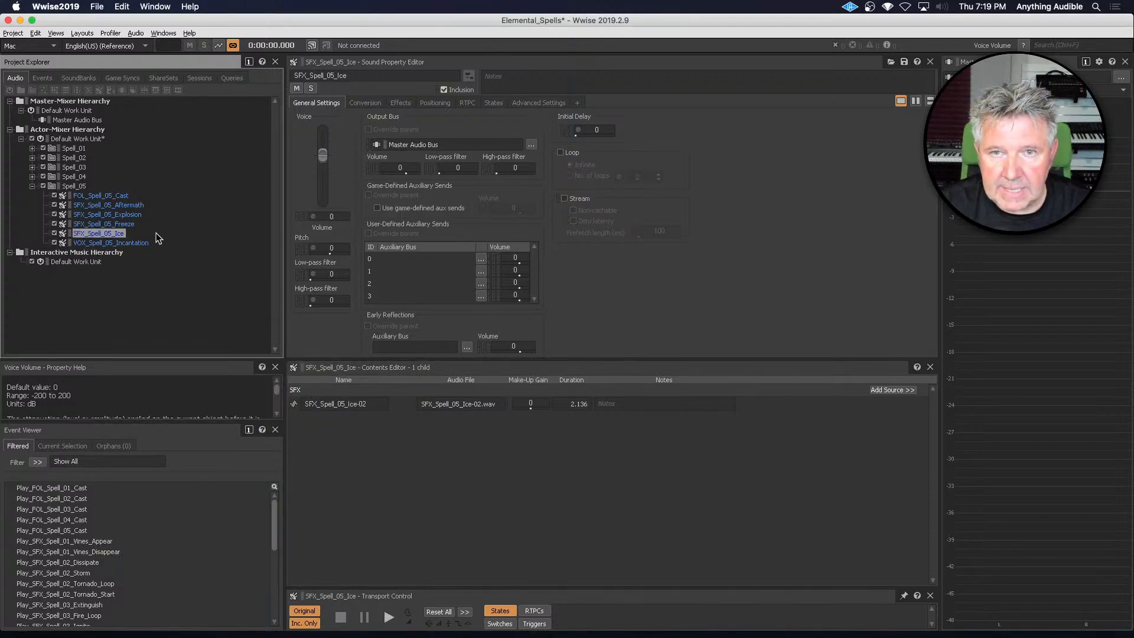
Add all events from Play_FOL_Spell_01_Cast through Stop_SFX_Spell_03_Fire_Loop to the Elemental_Spells bank, using the SoundBank layout
left_click(76, 488)
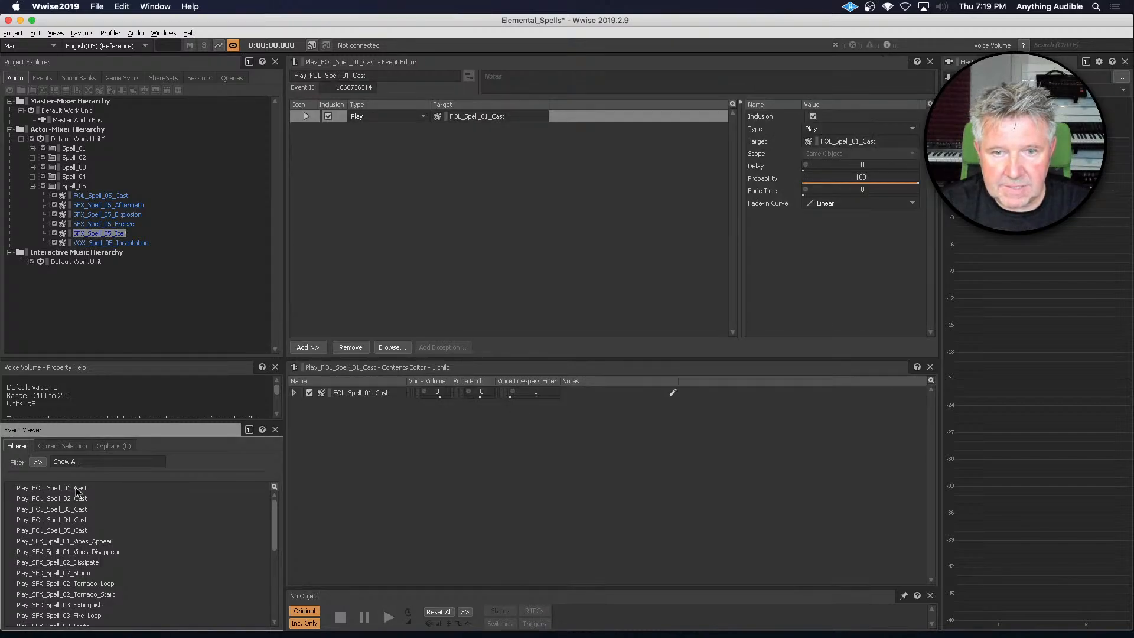
scroll(179, 525, "down", 8)
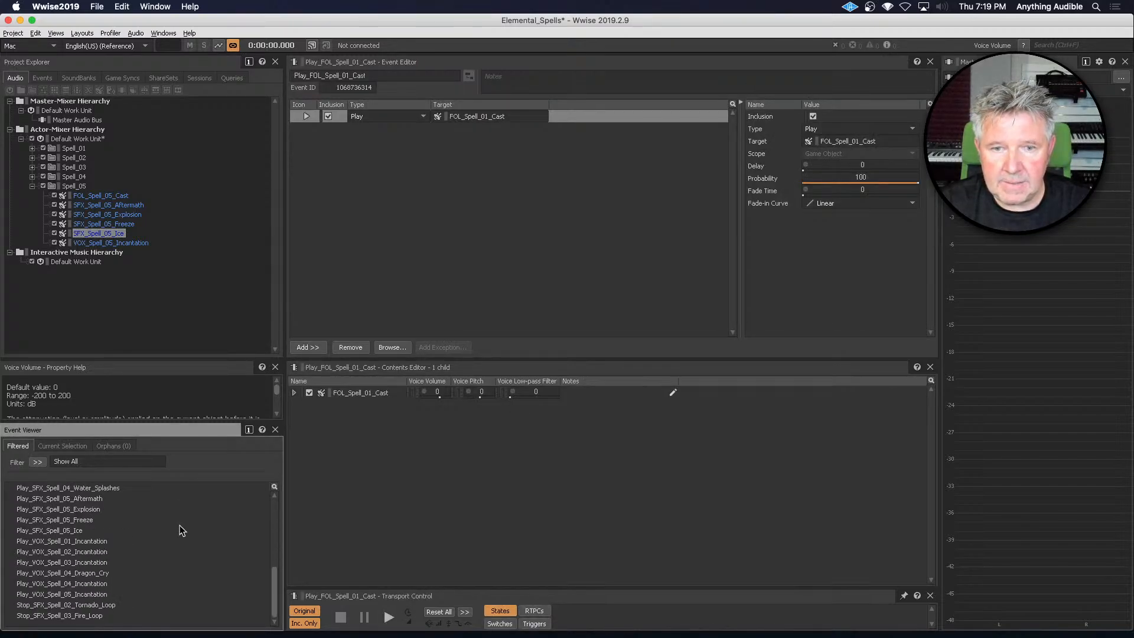
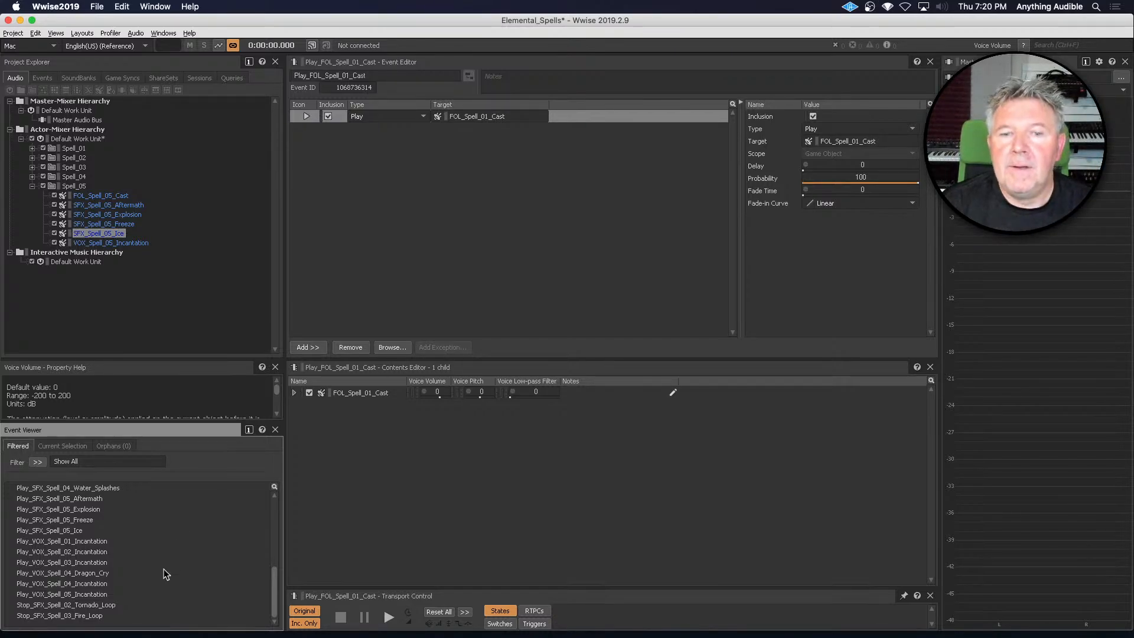
scroll(164, 569, "up", 8)
scroll(144, 536, "down", 8)
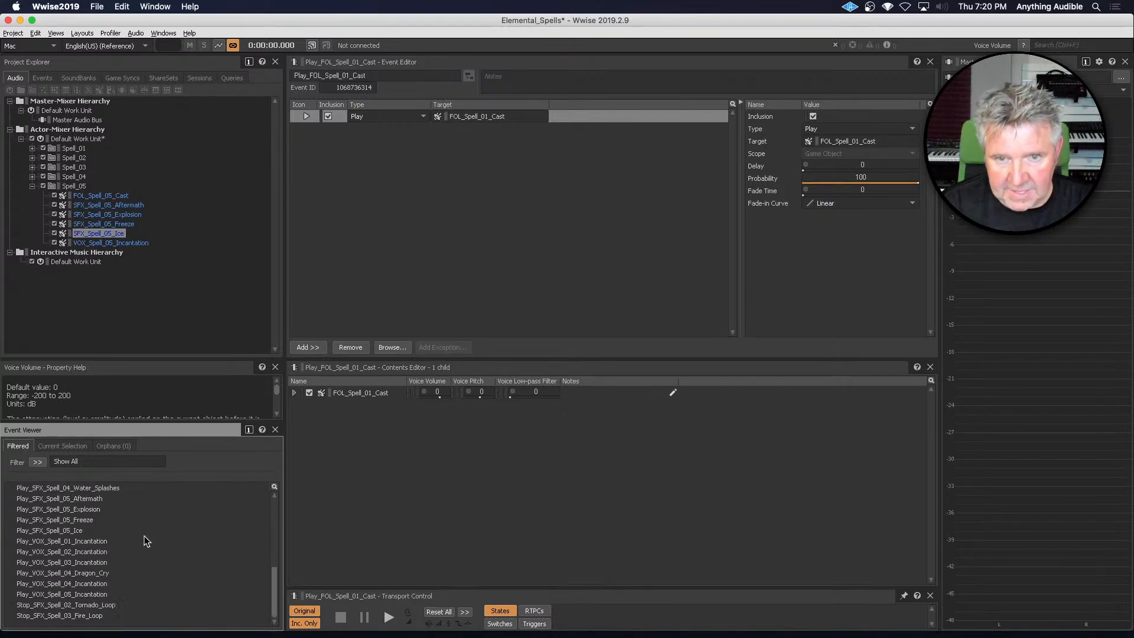
left_click(99, 616, "shift")
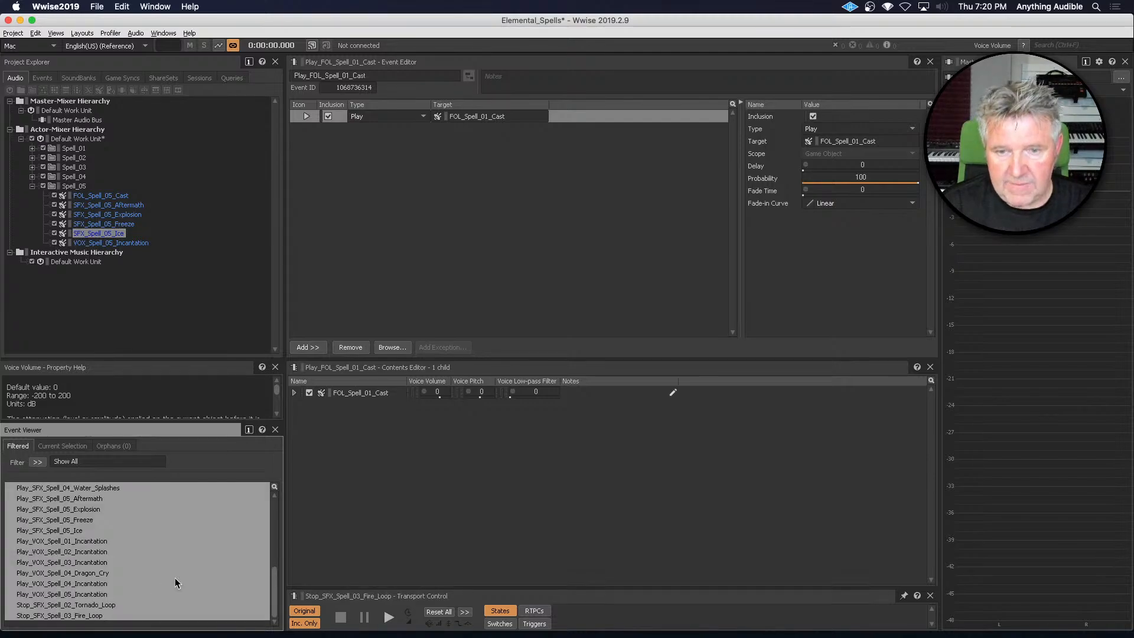
scroll(176, 580, "up", 8)
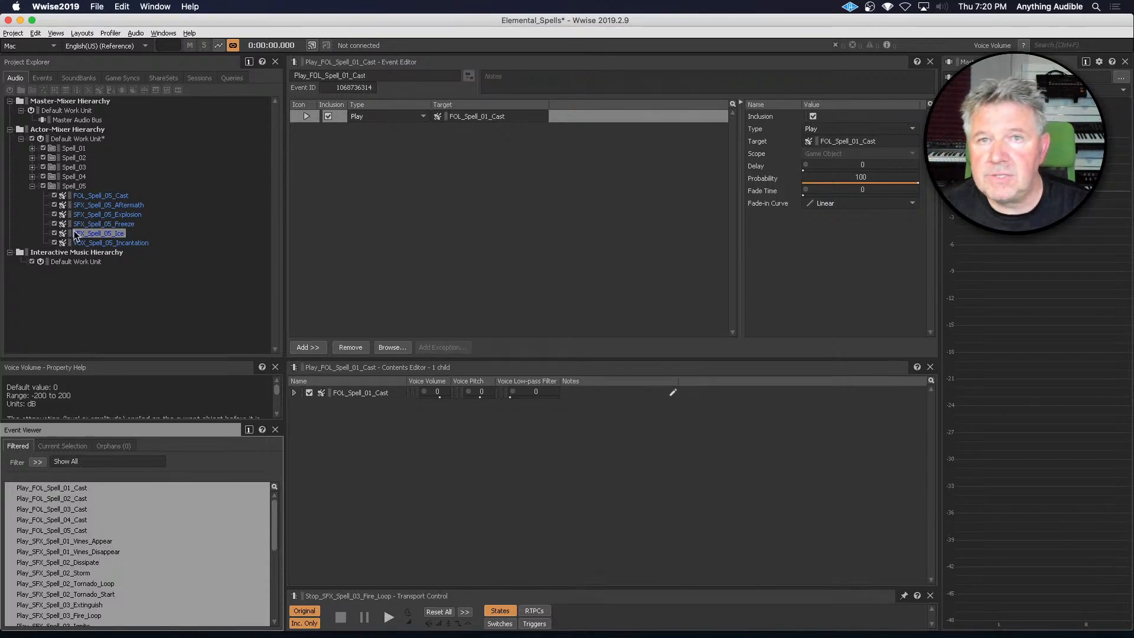
left_click(82, 33)
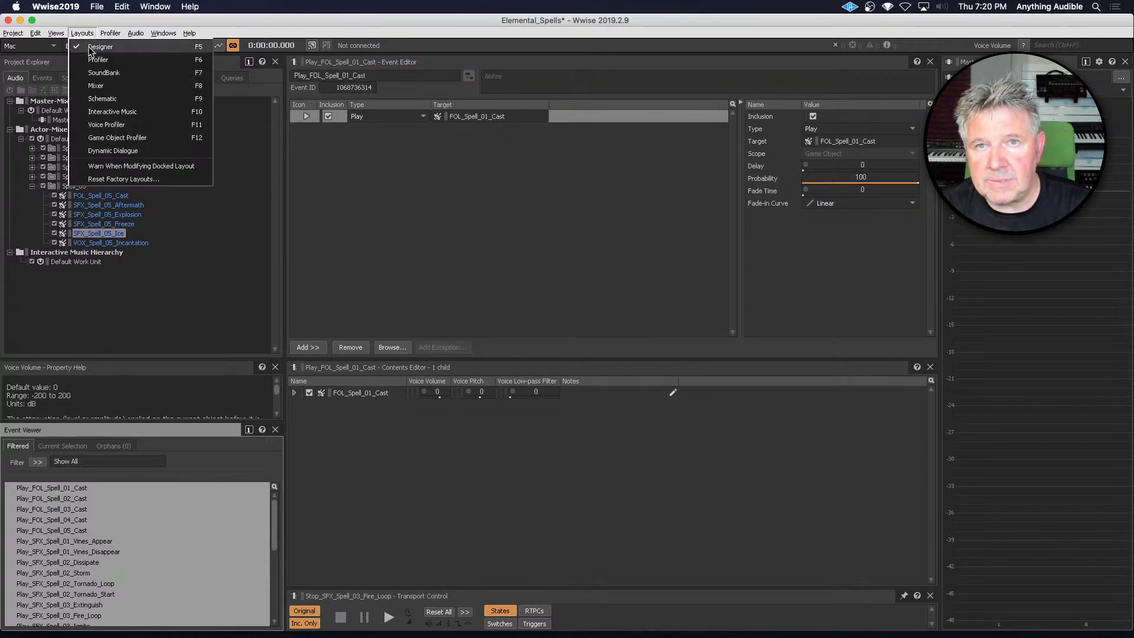
left_click(95, 74)
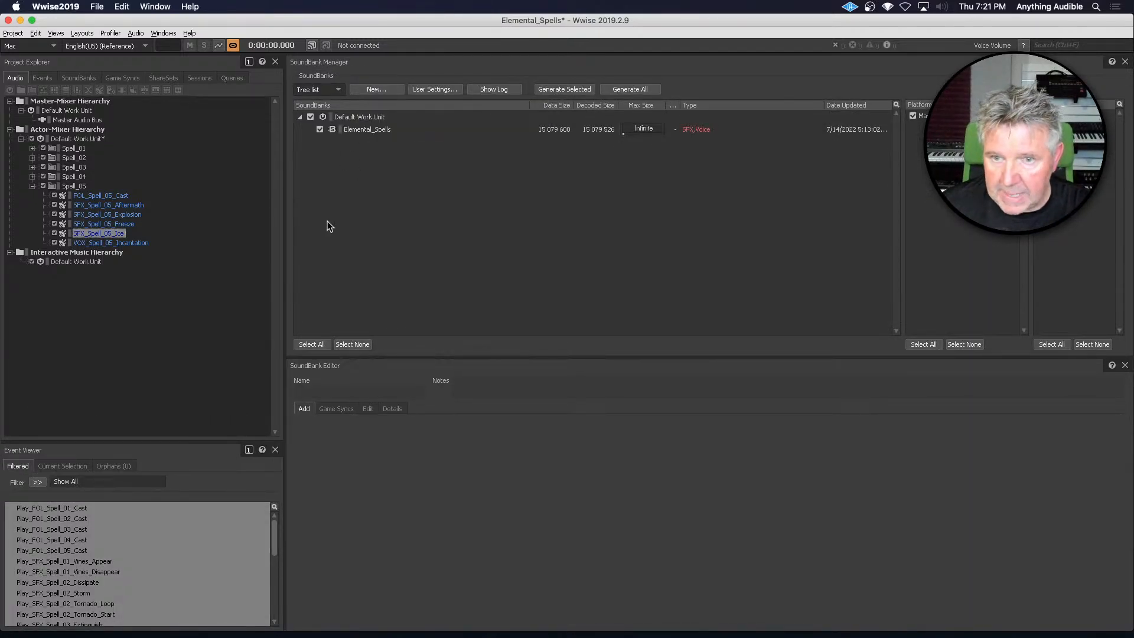
left_click(84, 514)
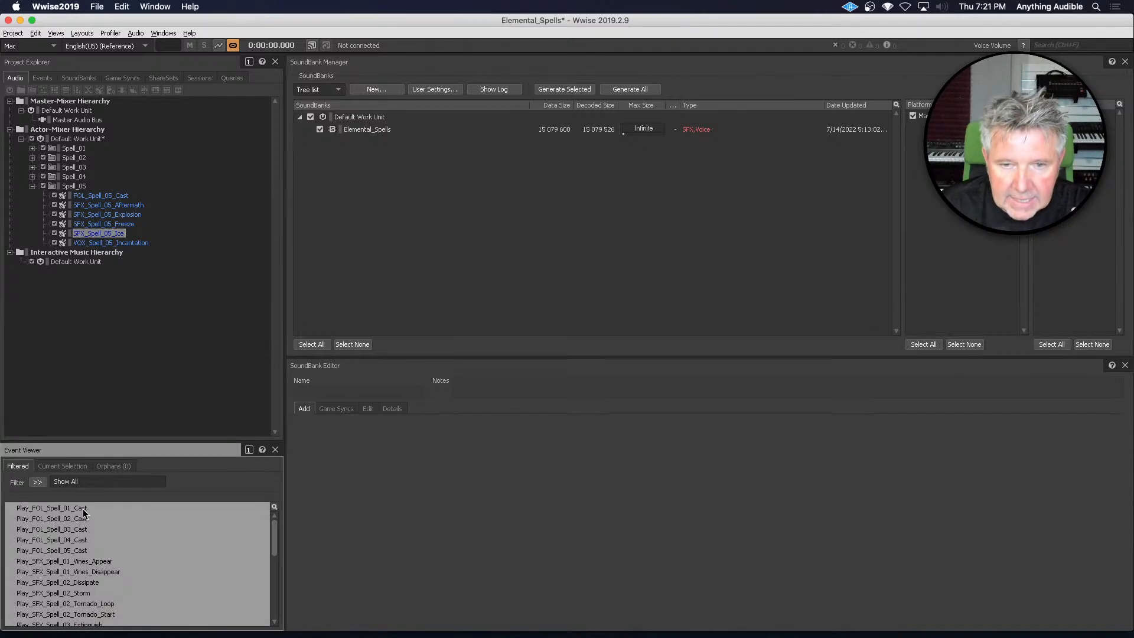
left_click_drag(84, 513, 358, 132)
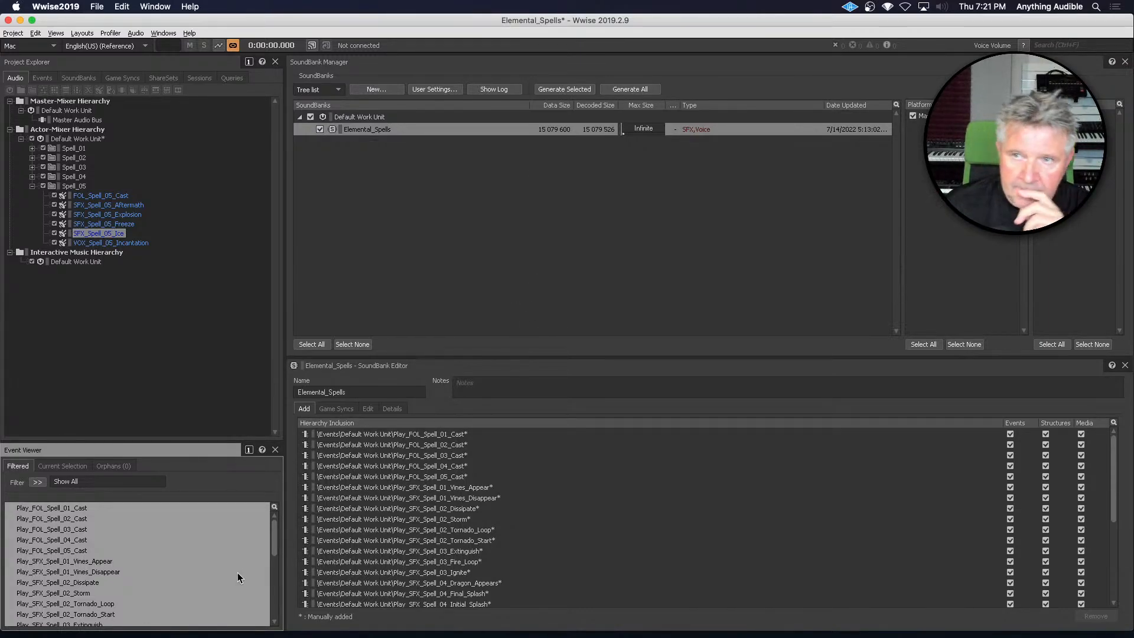
Generate the selected Elemental_Spells sound bank, dismiss the results, and return to the Designer layout with VOX_Spell_05_Incantation selected
left_click(585, 88)
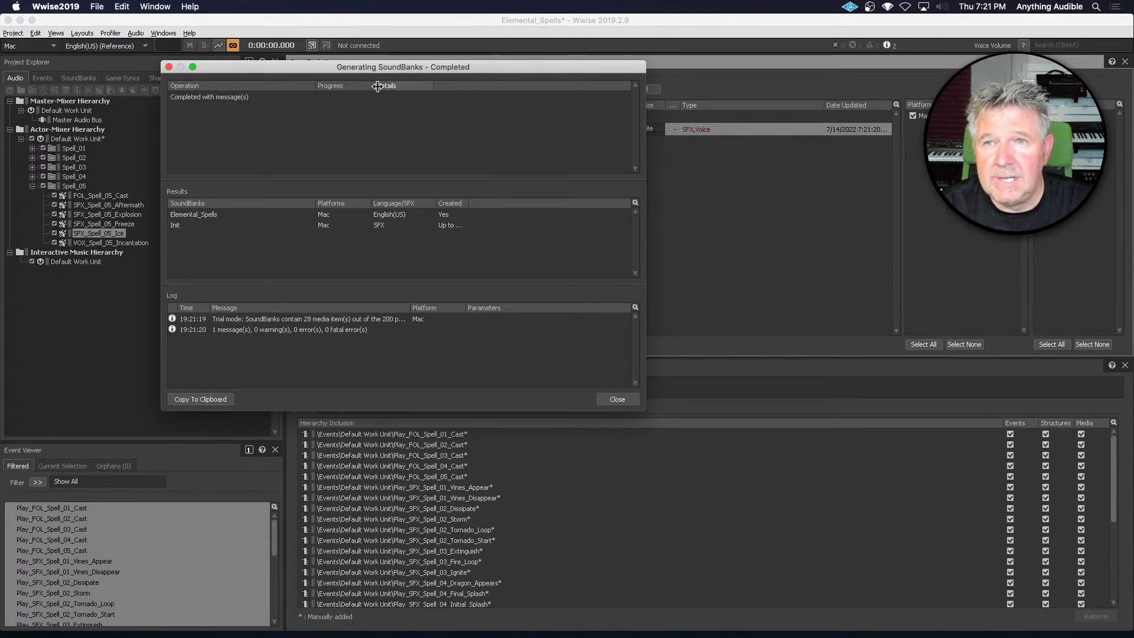
left_click(625, 399)
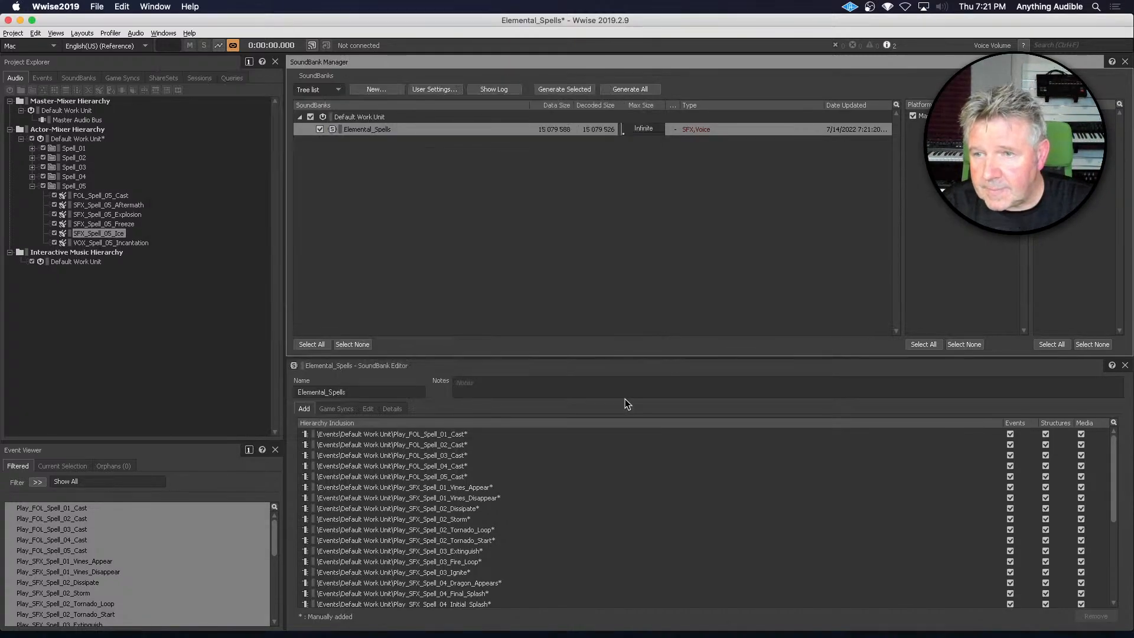
left_click(95, 243)
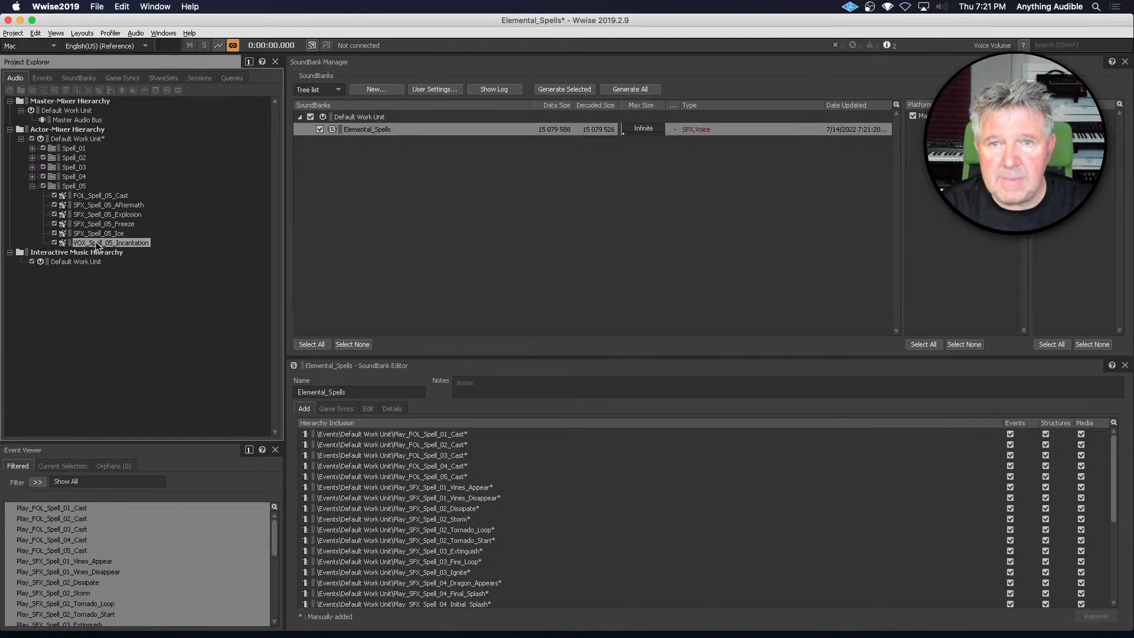
left_click(86, 35)
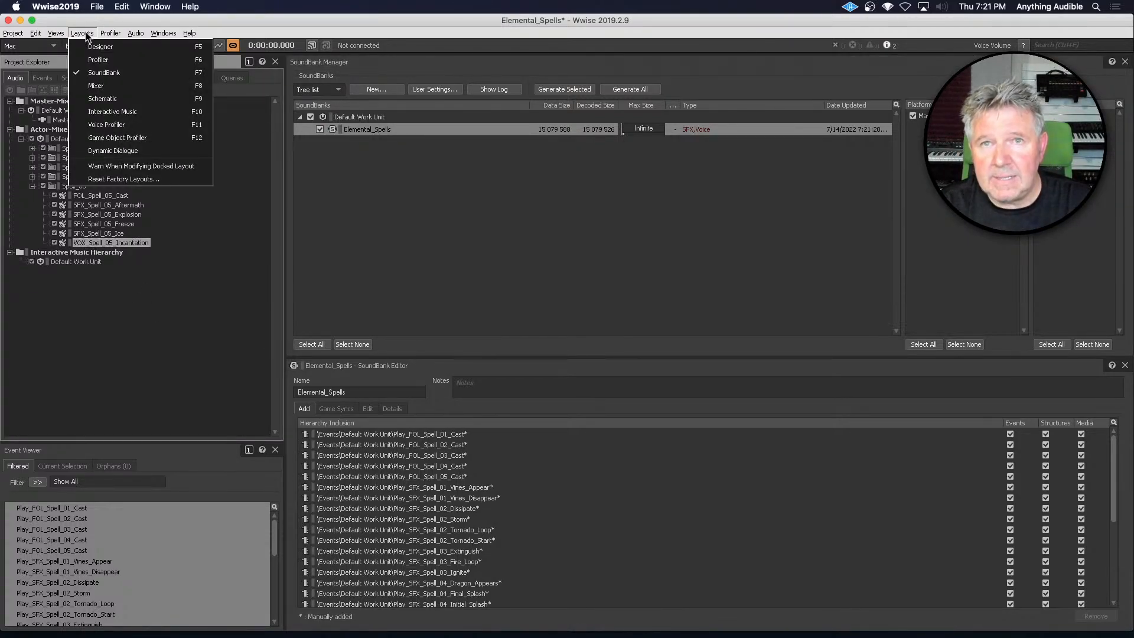
left_click(87, 45)
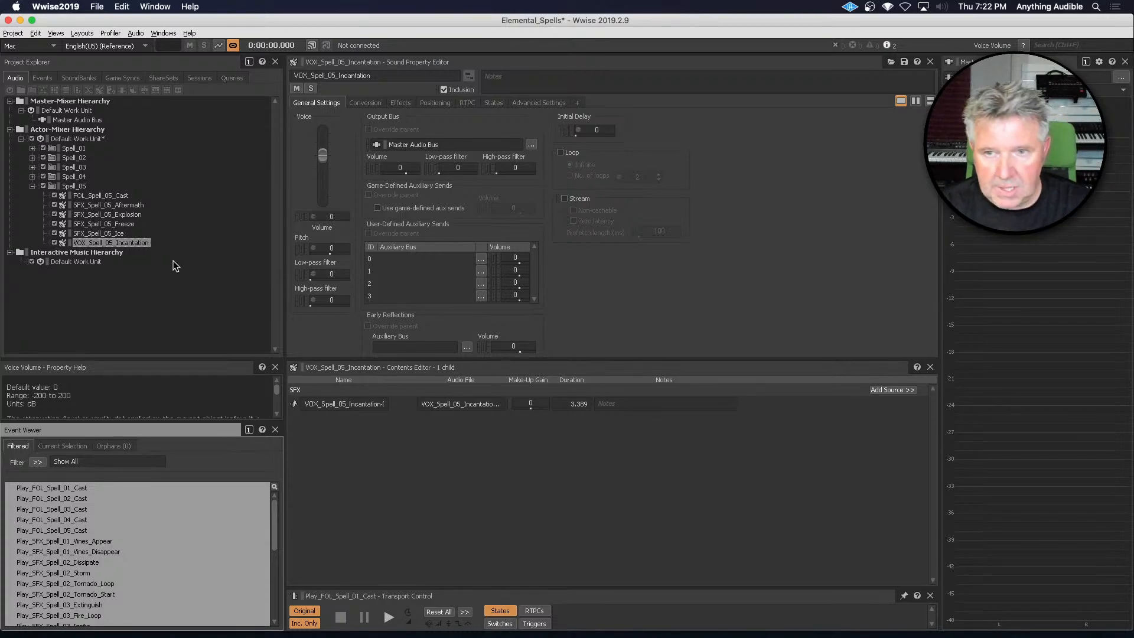
Launch the Elemental_Spells game from the Week_03 folder in Finder, allow incoming network connections, and trigger spell 1
key("super+Tab")
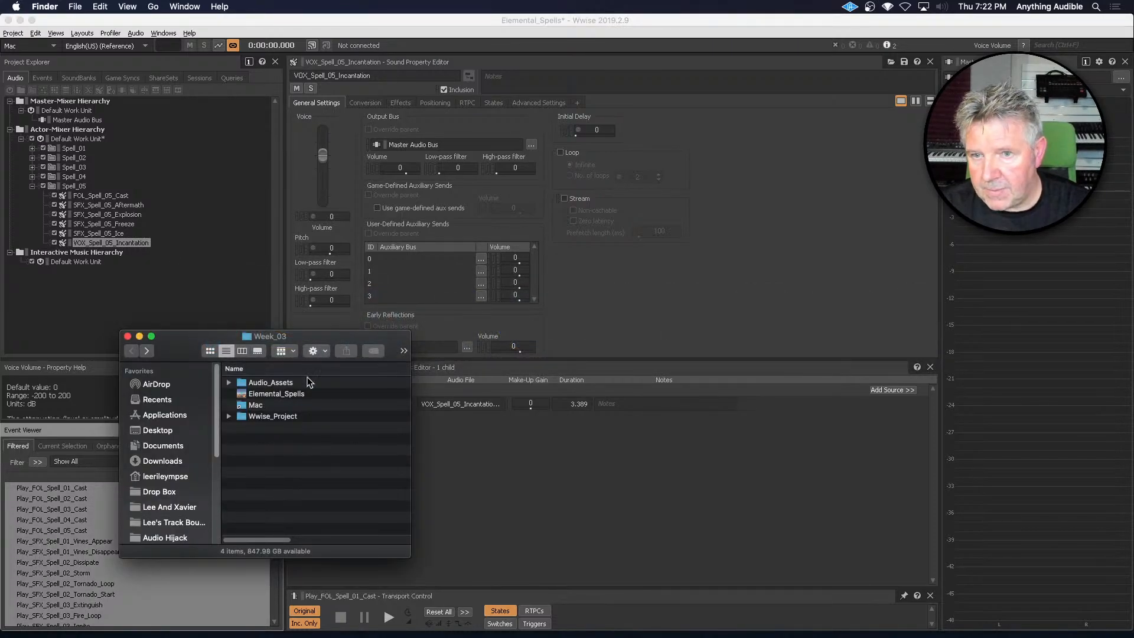
double_click(269, 394)
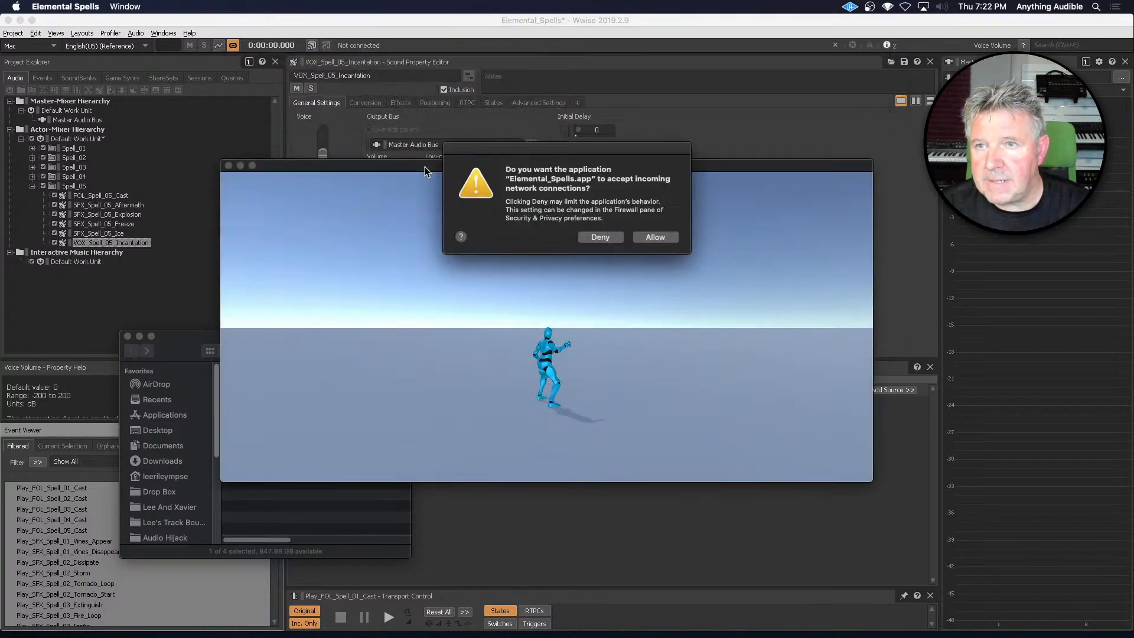
left_click(655, 236)
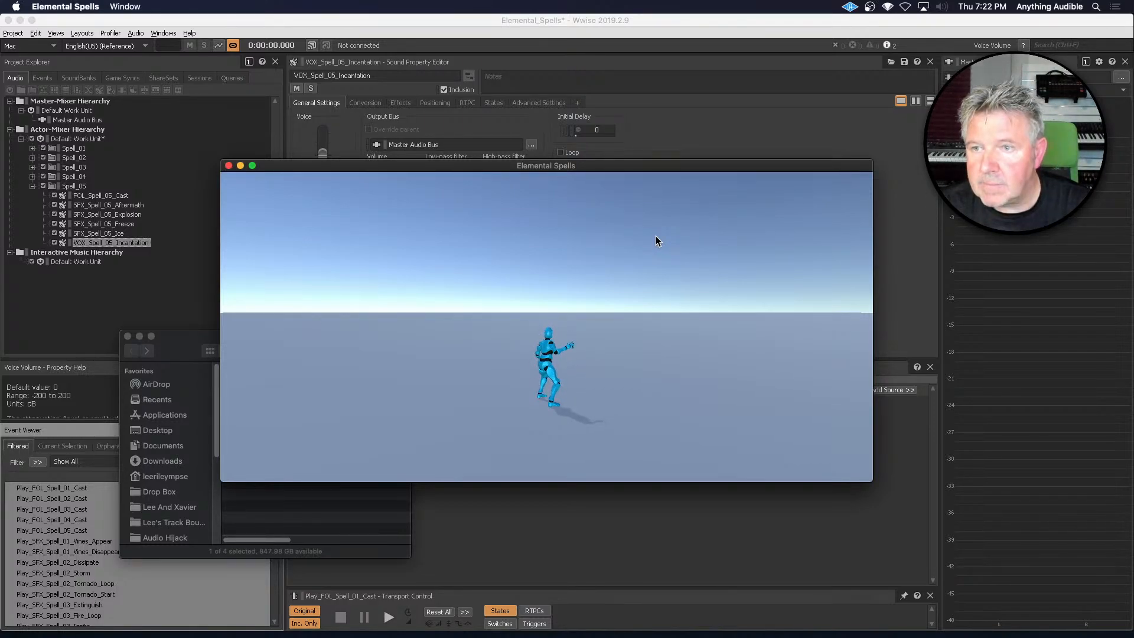
key("1")
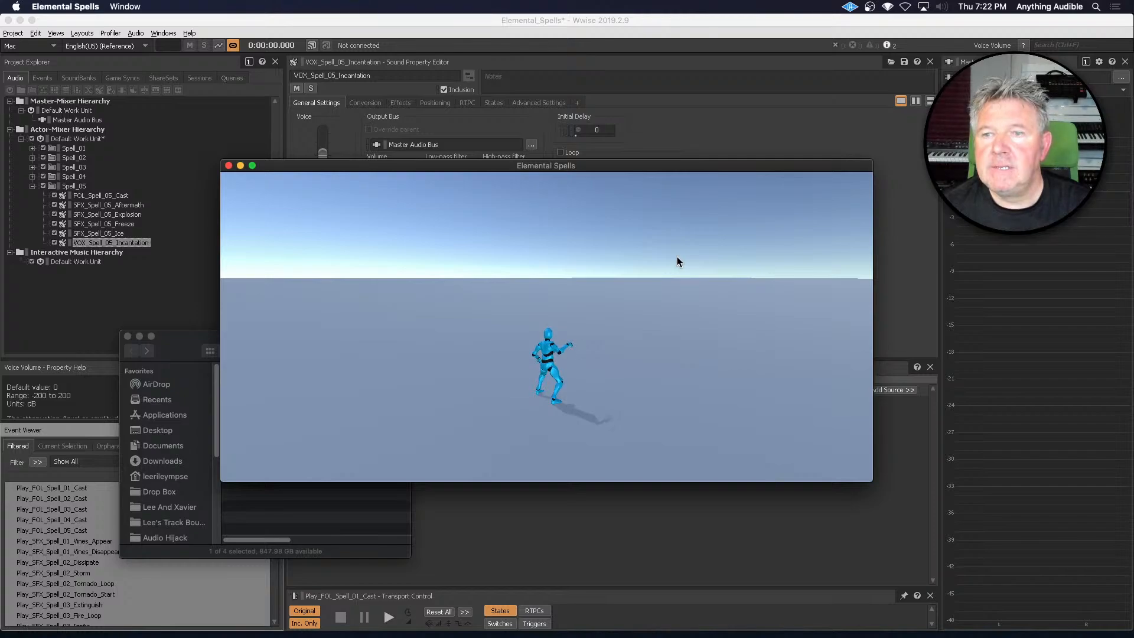
Collapse Spell_05 and expand Spell_04 in Wwise, trigger spell 4 in the Elemental Spells game, and go back to Wwise
left_click(32, 186)
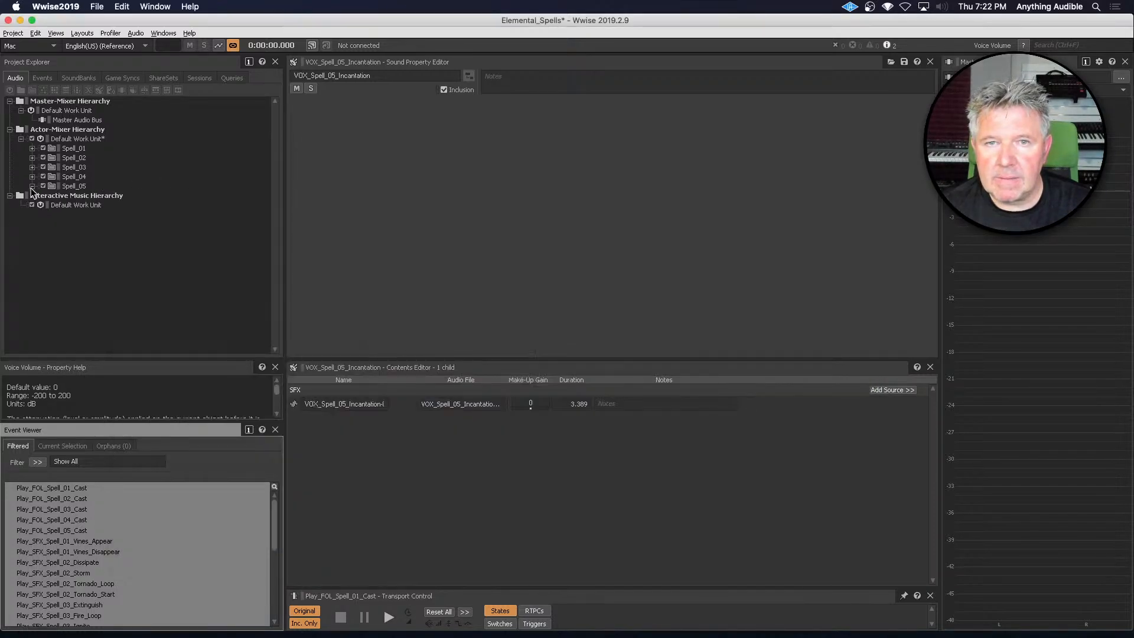
left_click(32, 176)
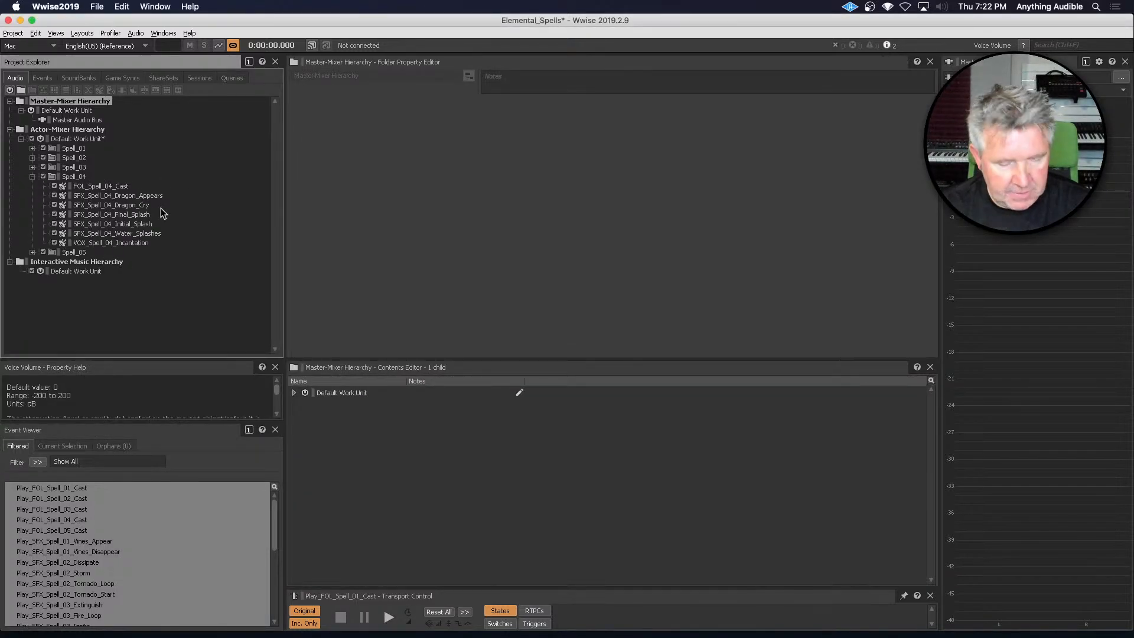
key("super+Tab")
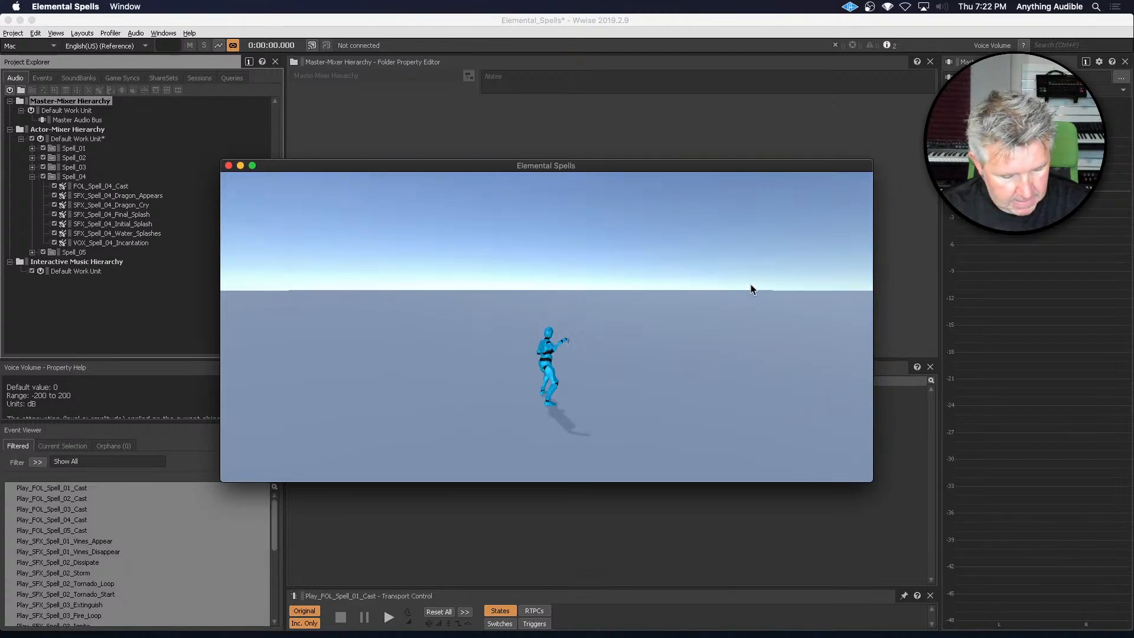
key("4")
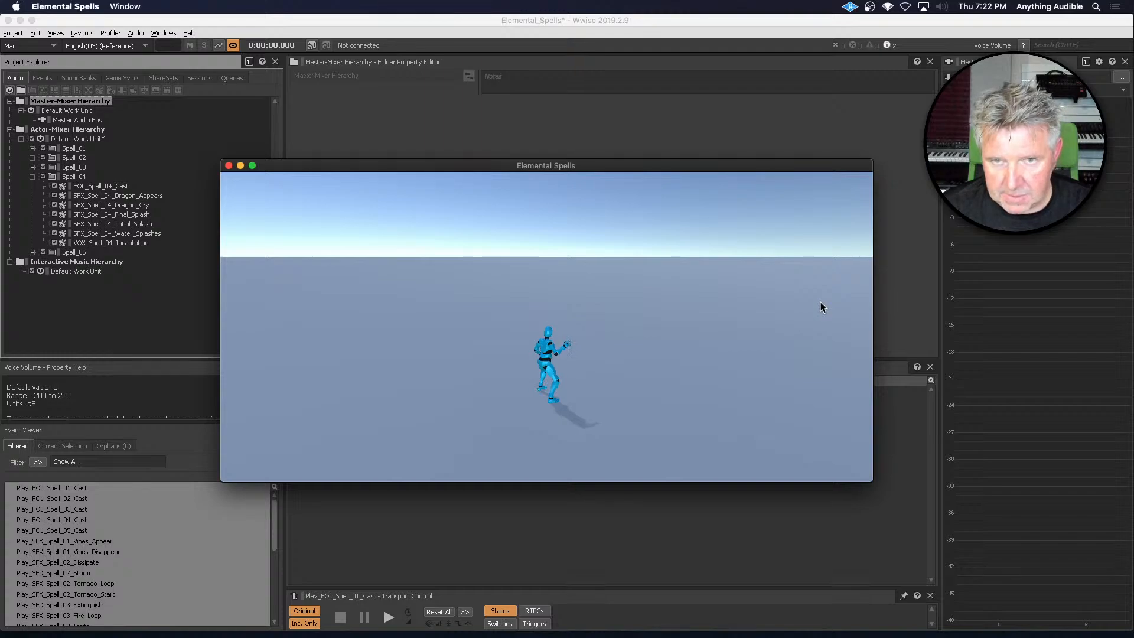
left_click(825, 131)
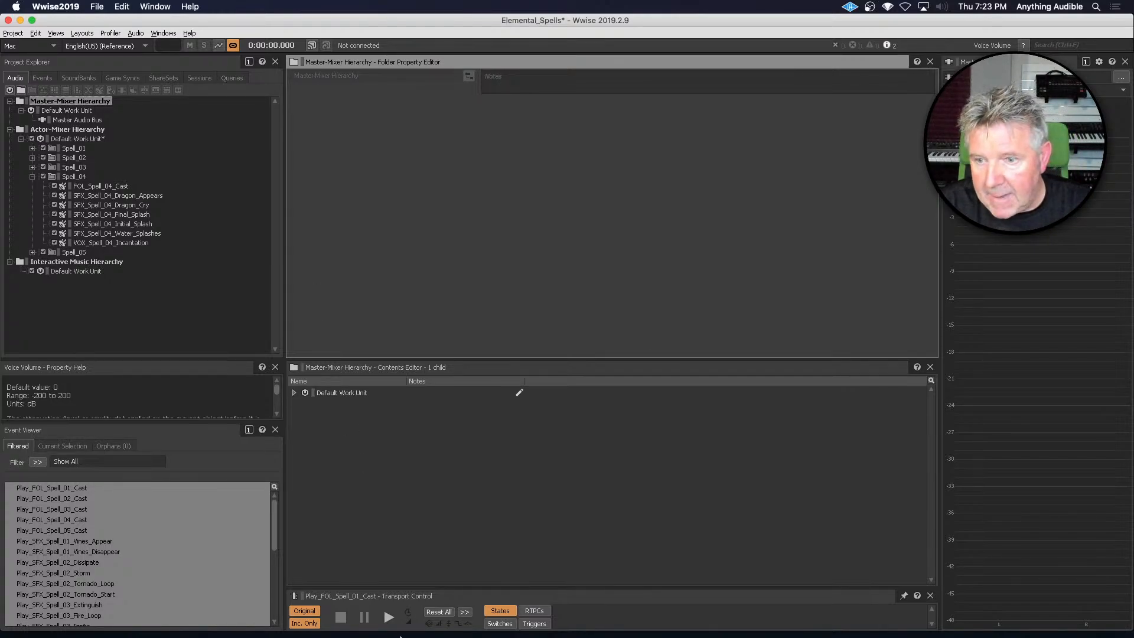
Send the SFX_Spell_04_Dragon_Cry sound from Wwise to Nuendo for editing and bring Nuendo to the front
mouse_move(397, 626)
left_click(359, 614)
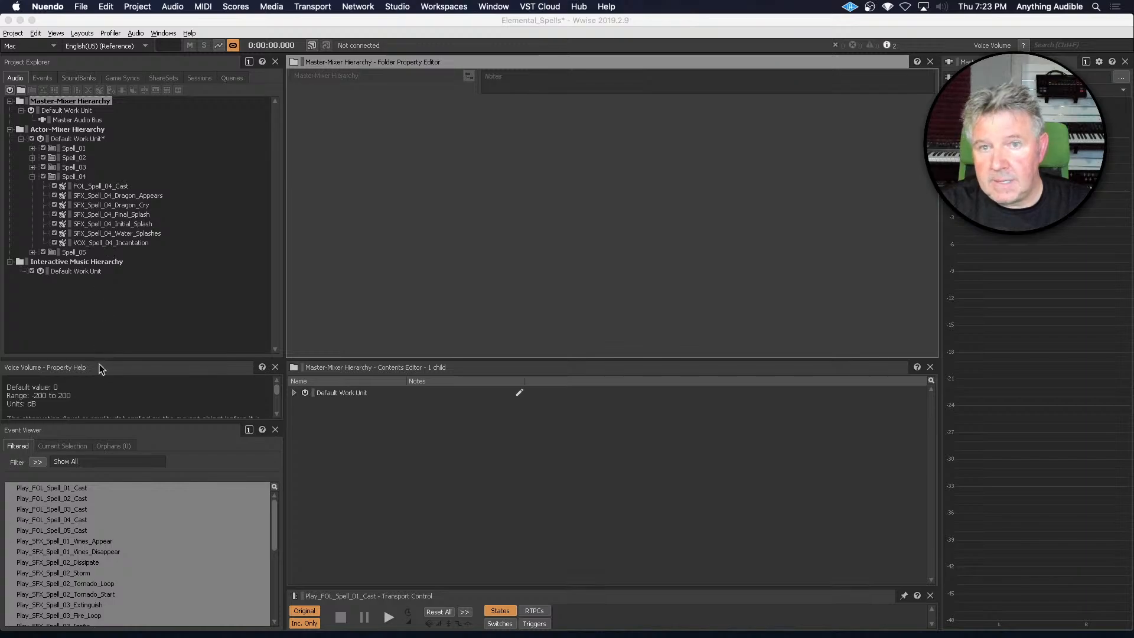
left_click(118, 234)
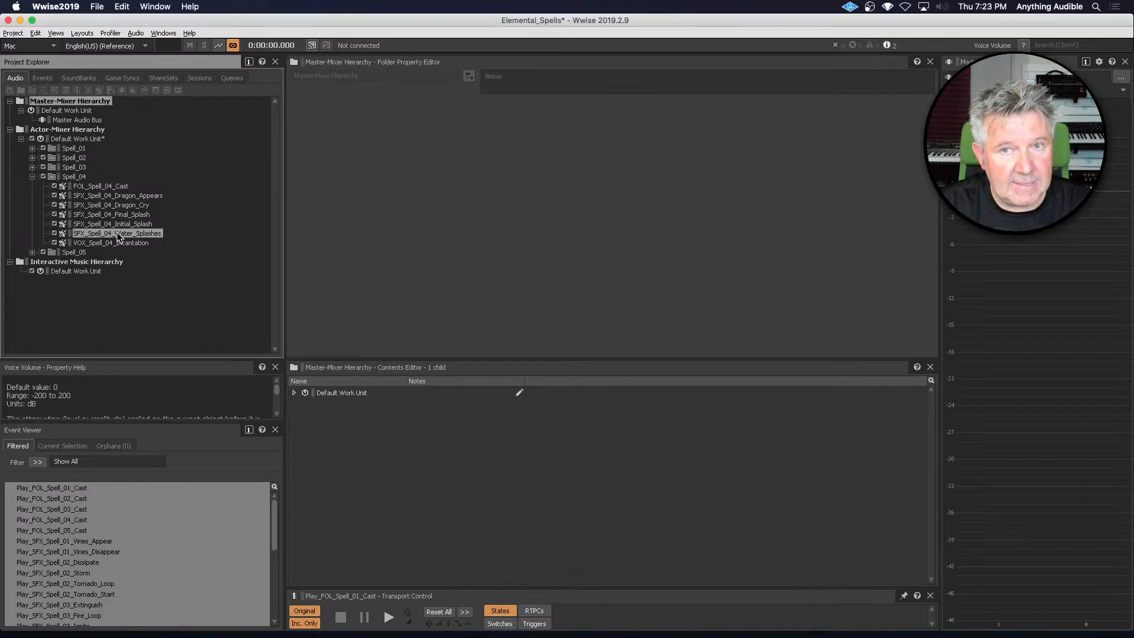
left_click(118, 205, "super")
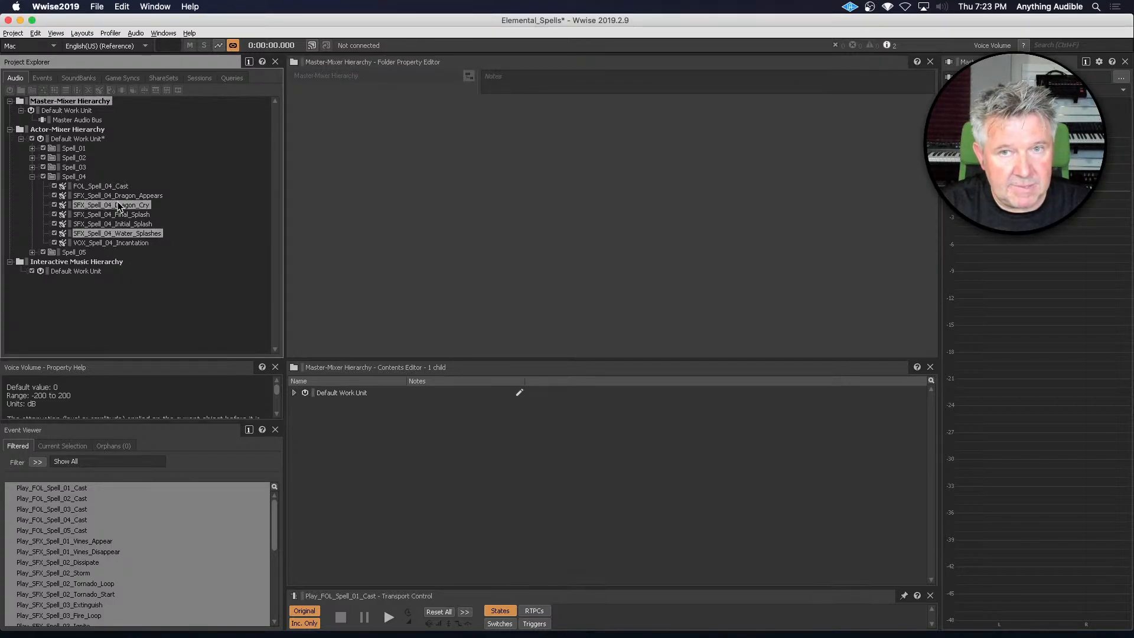
left_click(118, 207)
double_click(118, 207)
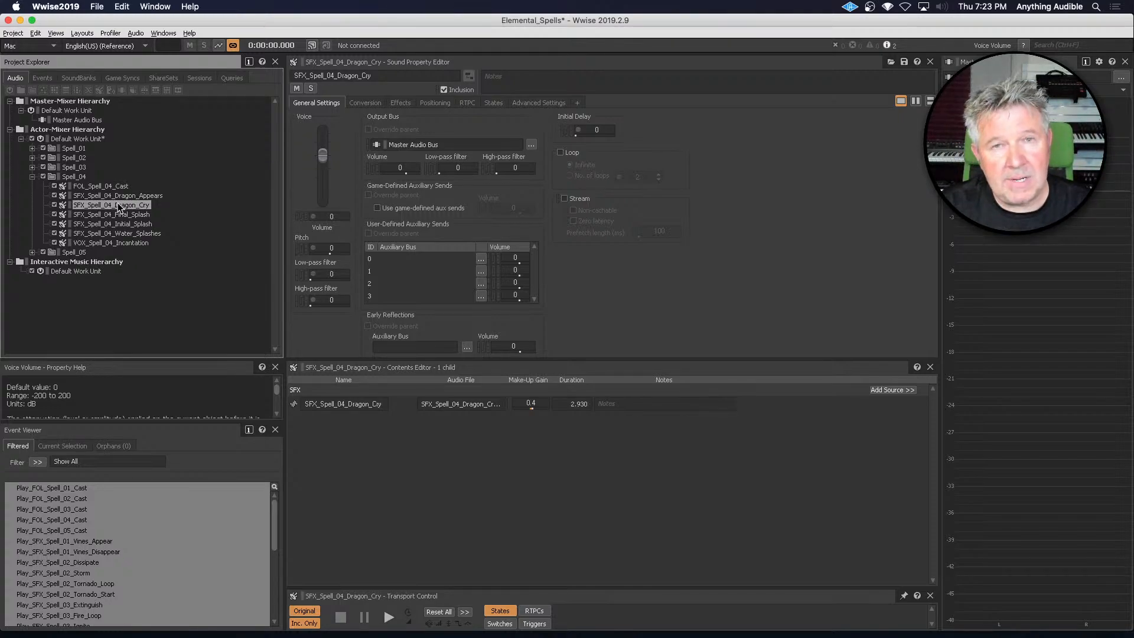
right_click(120, 207)
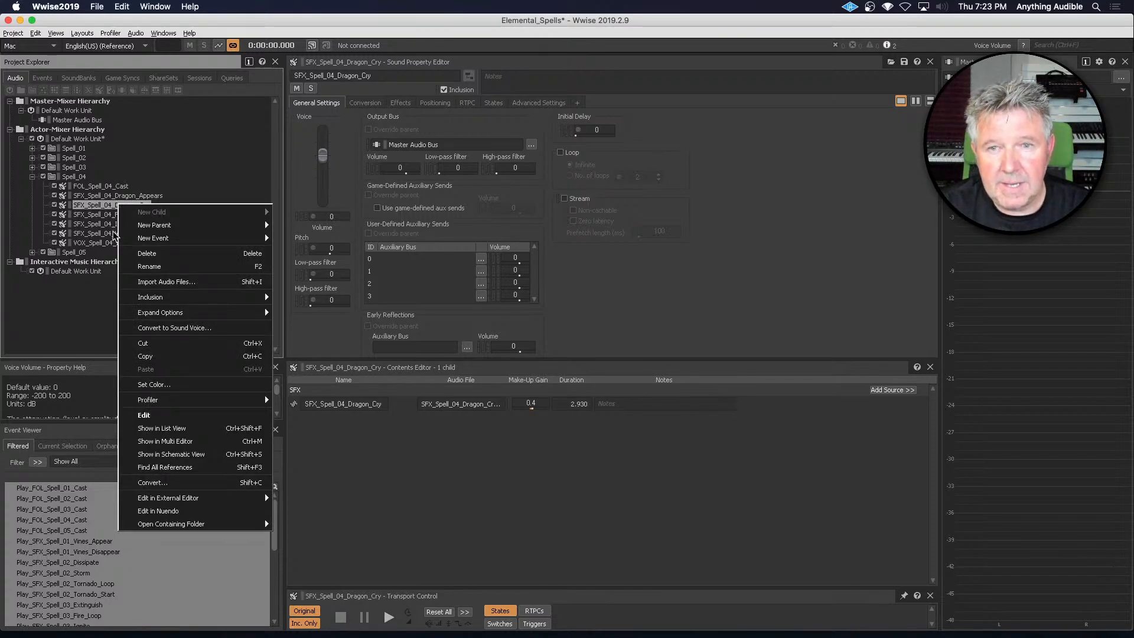
left_click(161, 511)
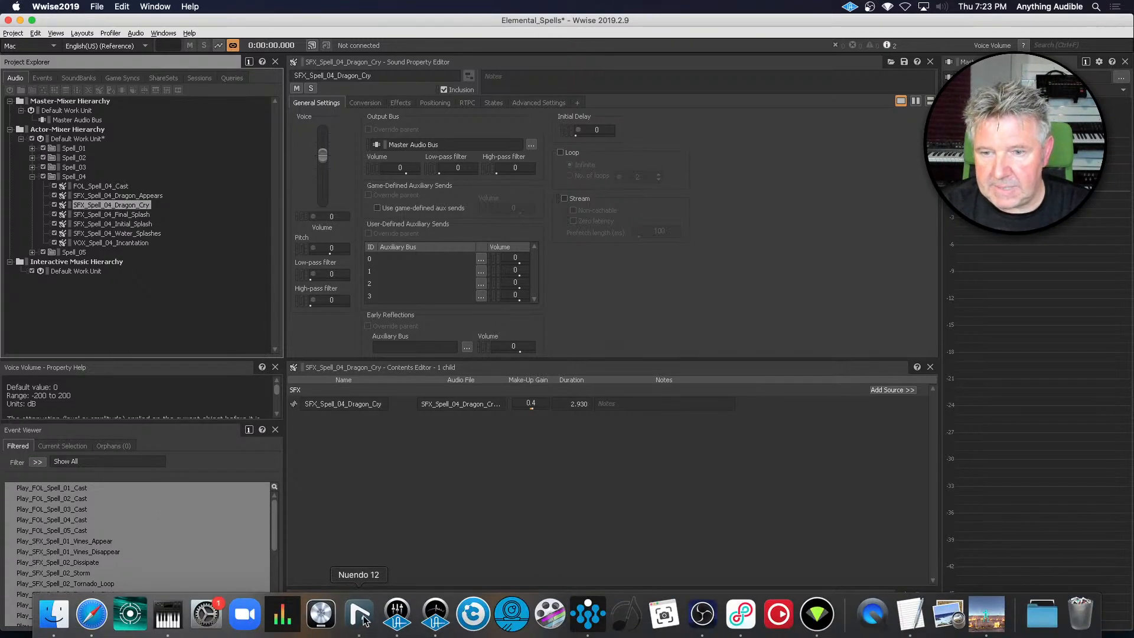
left_click(365, 620)
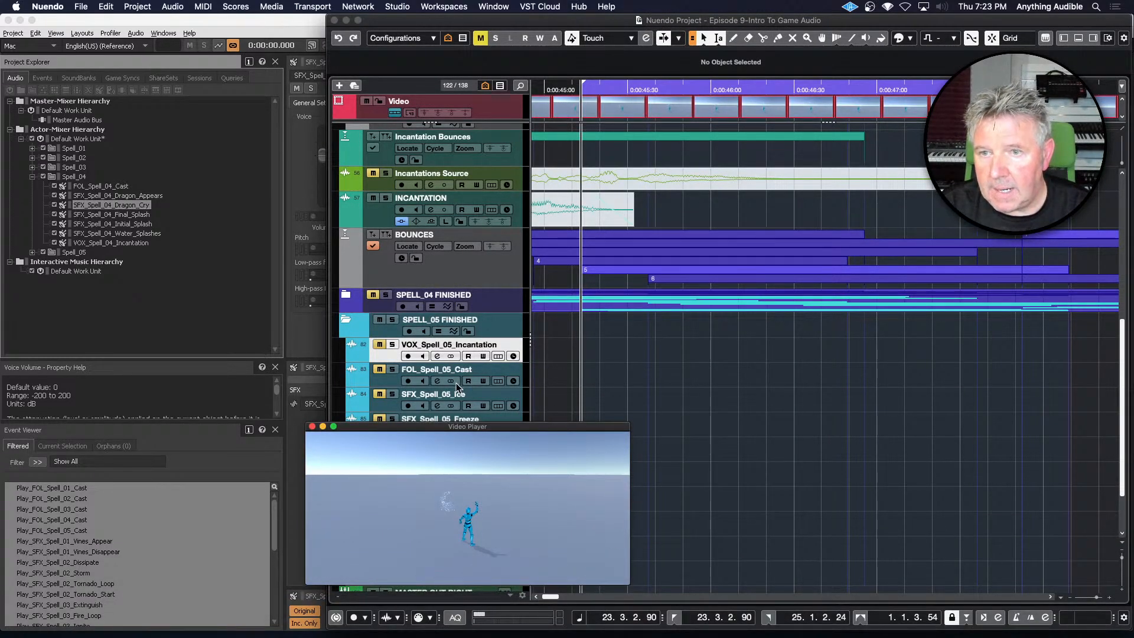
Close the Video Player window, collapse the SPELL_05 FINISHED folder track and expand SPELL_04 FINISHED
left_click(312, 426)
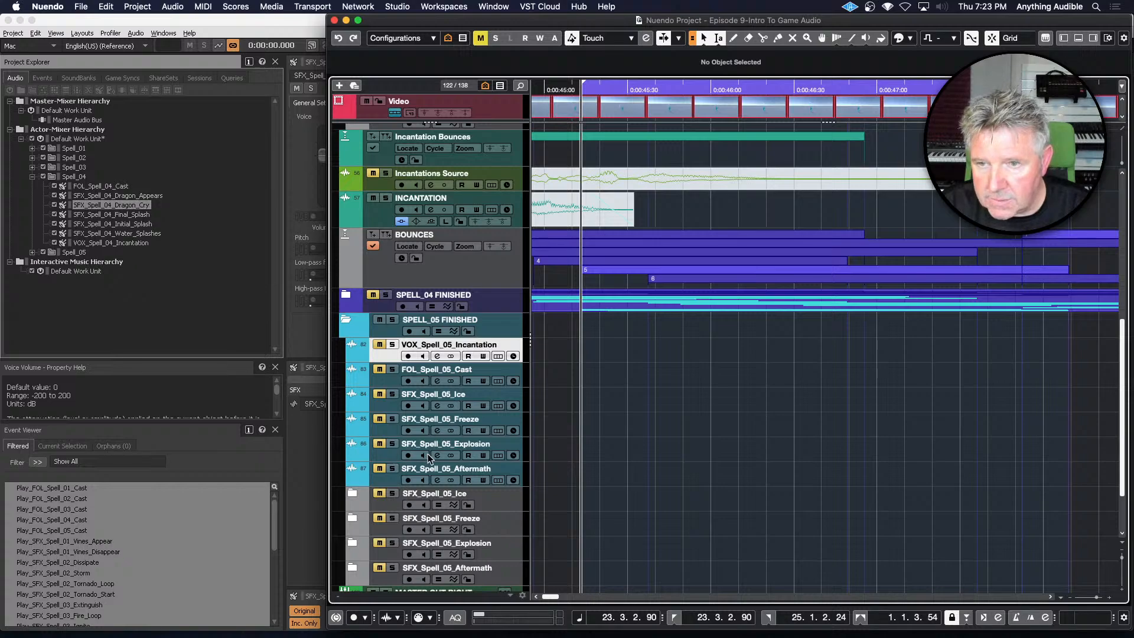
scroll(640, 414, "down", 3)
scroll(643, 421, "up", 3)
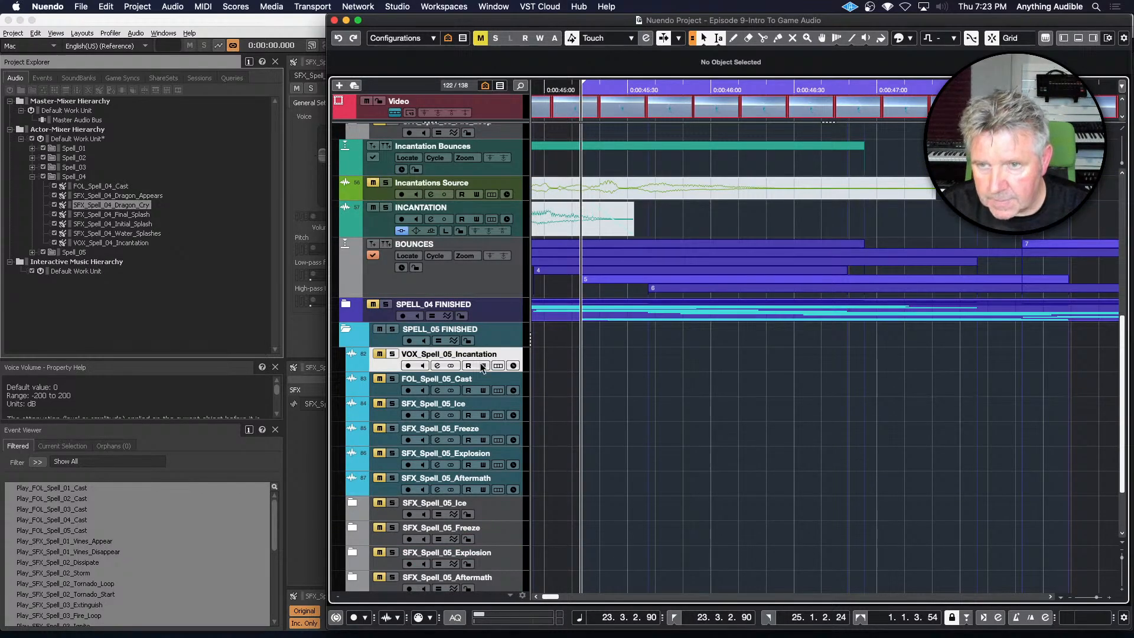
left_click(352, 335)
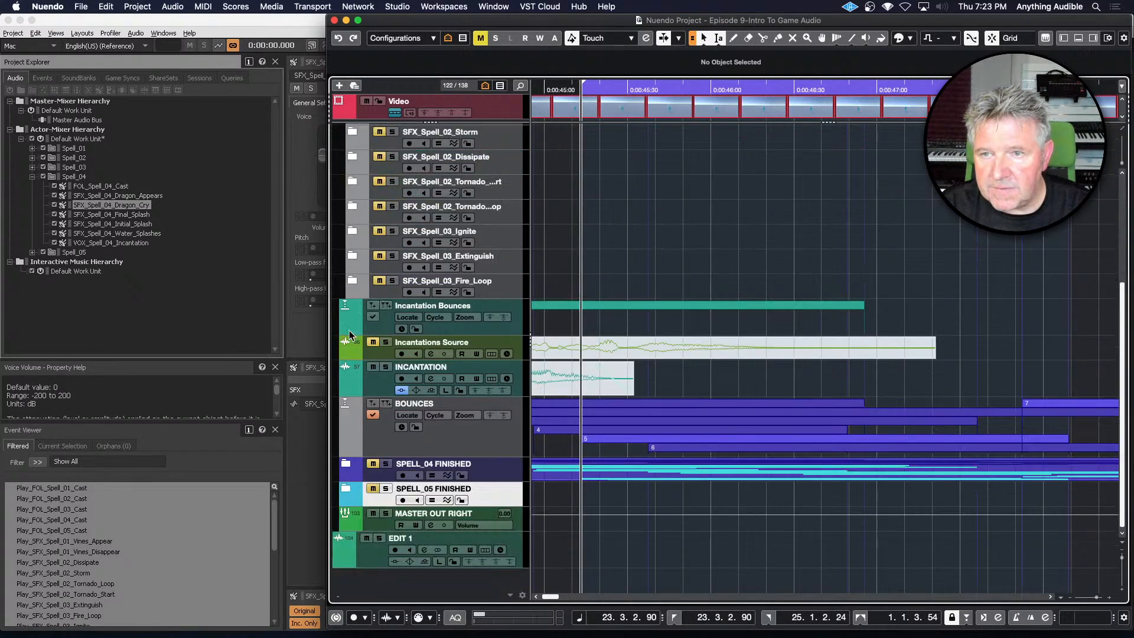
left_click(348, 466)
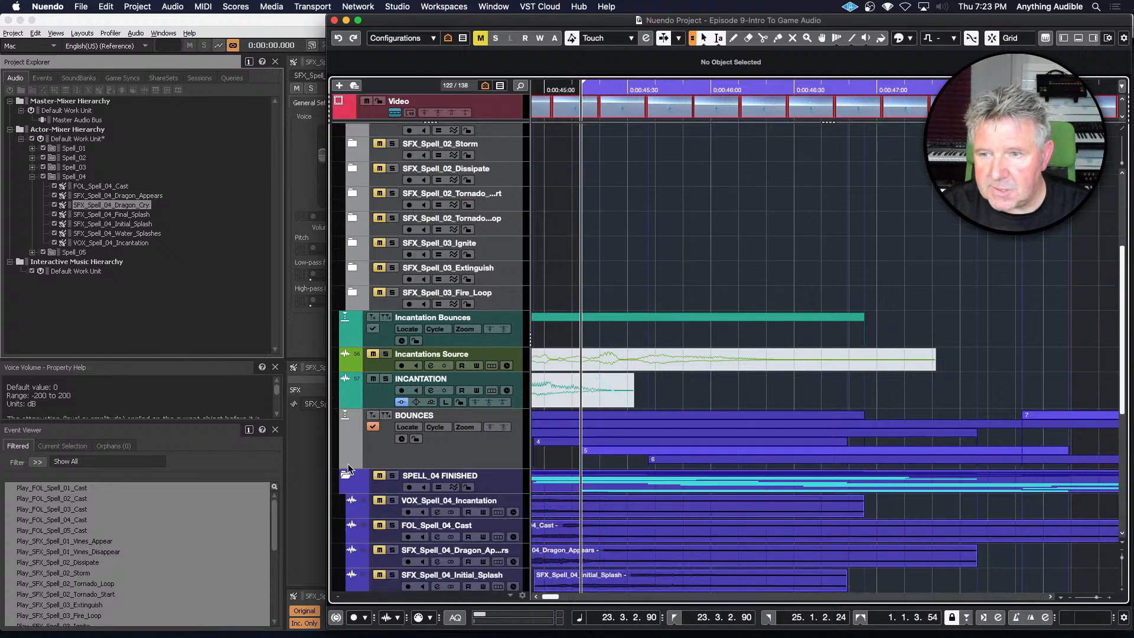
Open the SFX_Spell_04_Dragon_Cry event in the Sample Editor, set its snap point to the event start, and close the editor
scroll(885, 280, "down", 3)
scroll(885, 280, "down", 10)
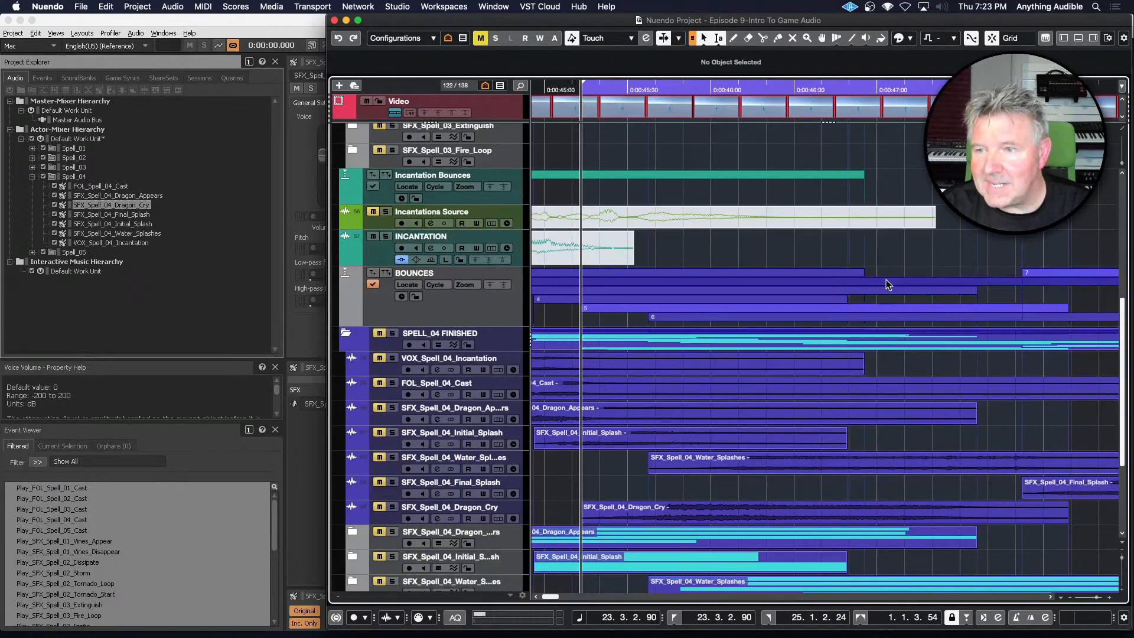
scroll(885, 280, "up", 1)
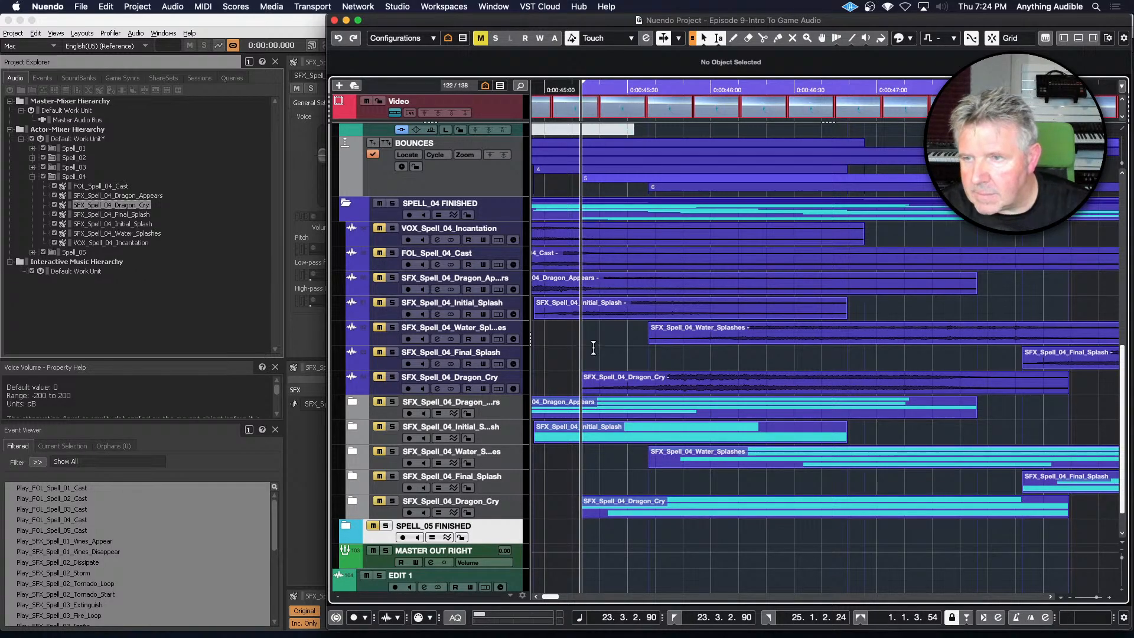
left_click(617, 390)
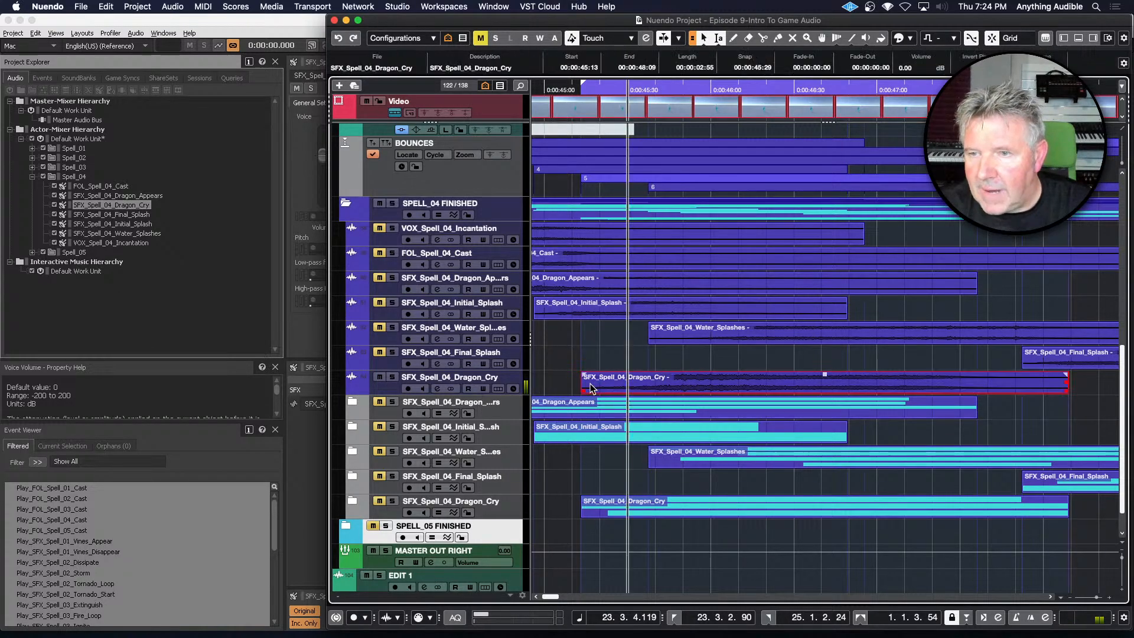
double_click(638, 388)
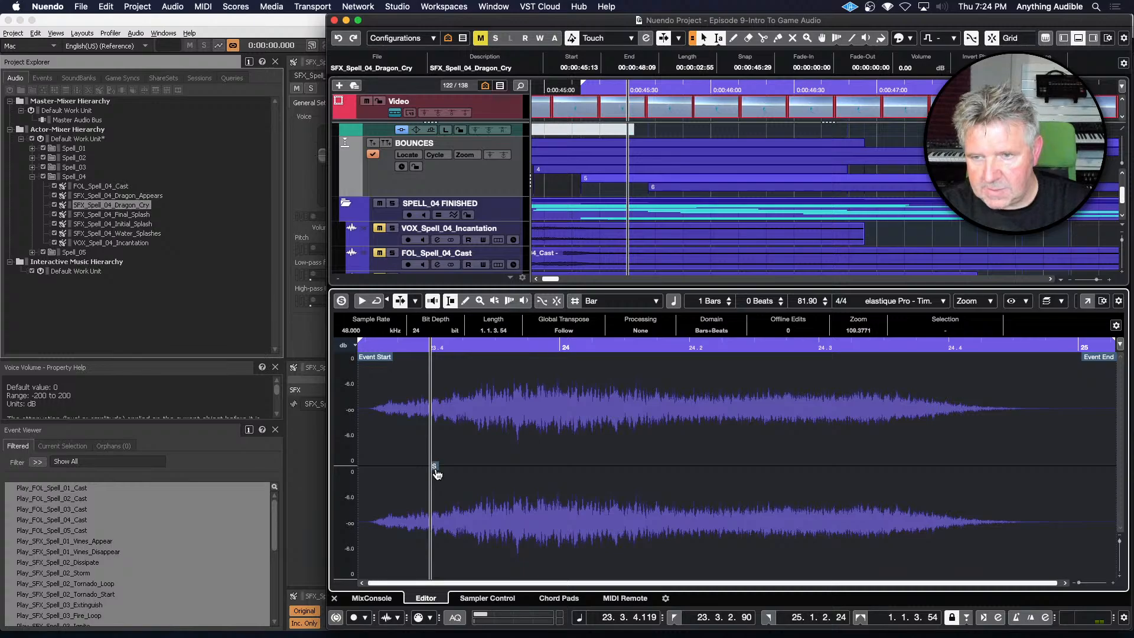
left_click_drag(437, 474, 362, 475)
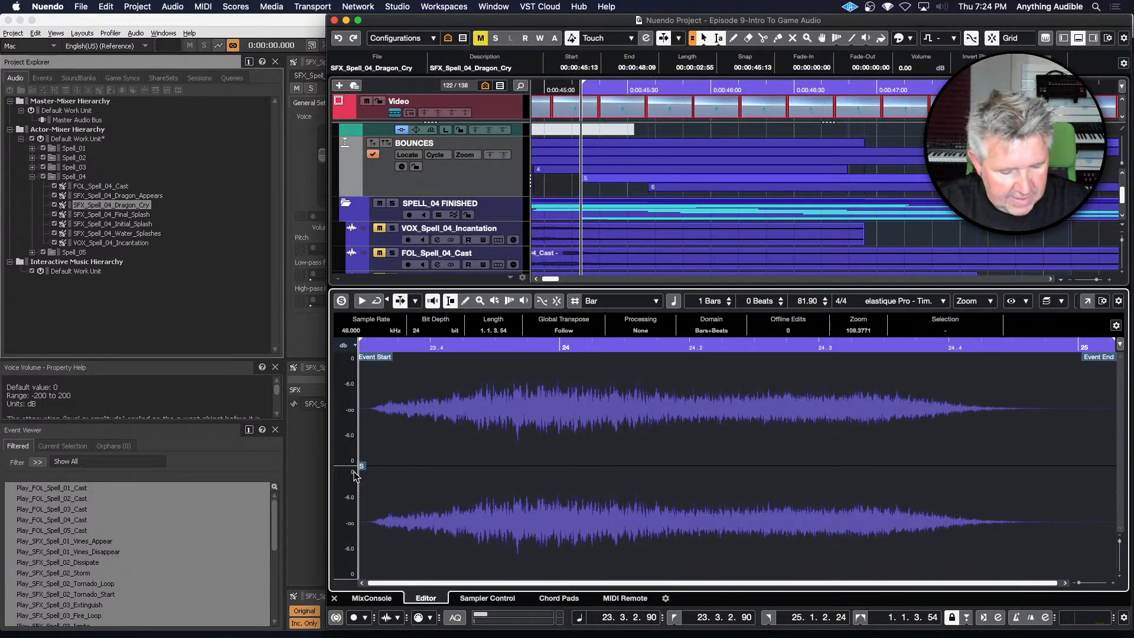
key("Return")
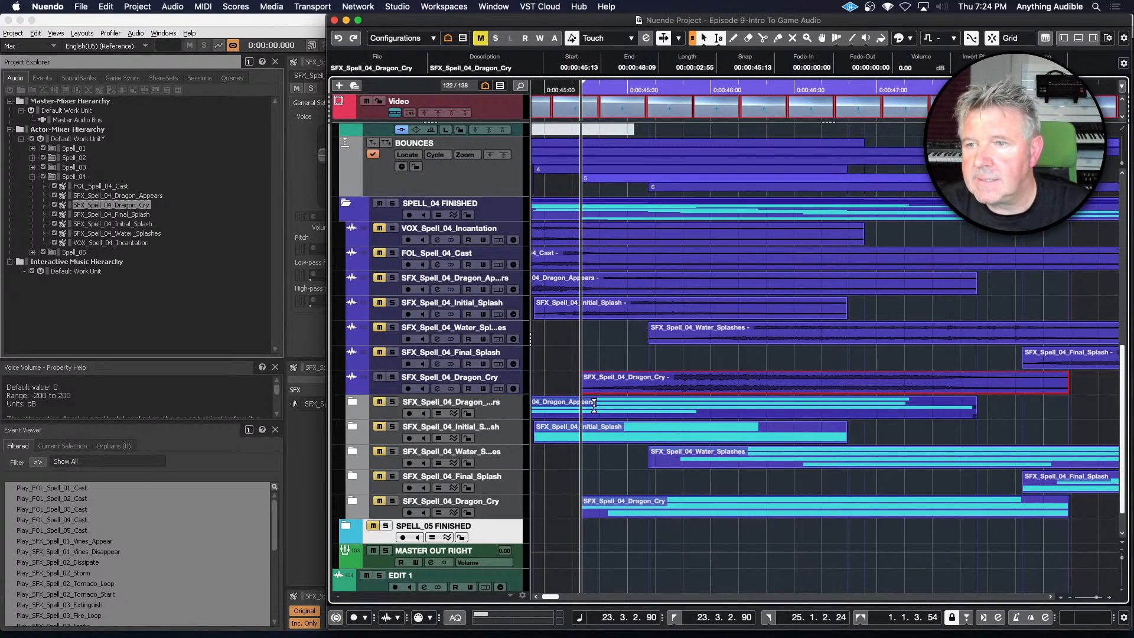
key("space")
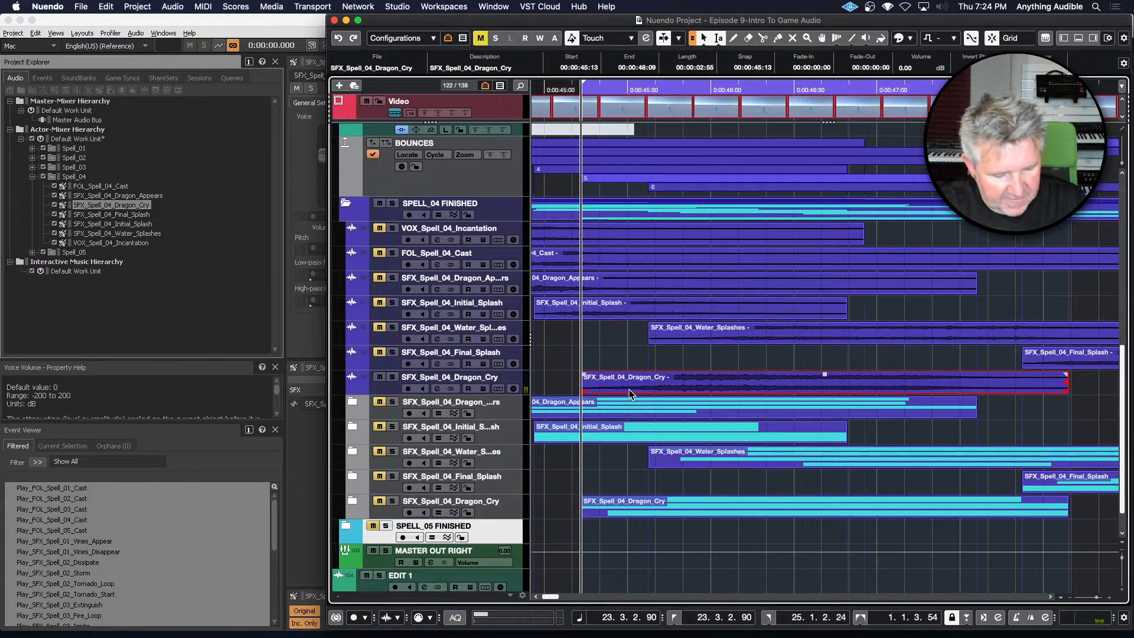
Try the Dragon_Cry event's snap point further into the waveform, return it to the event start, and close the Sample Editor
double_click(630, 394)
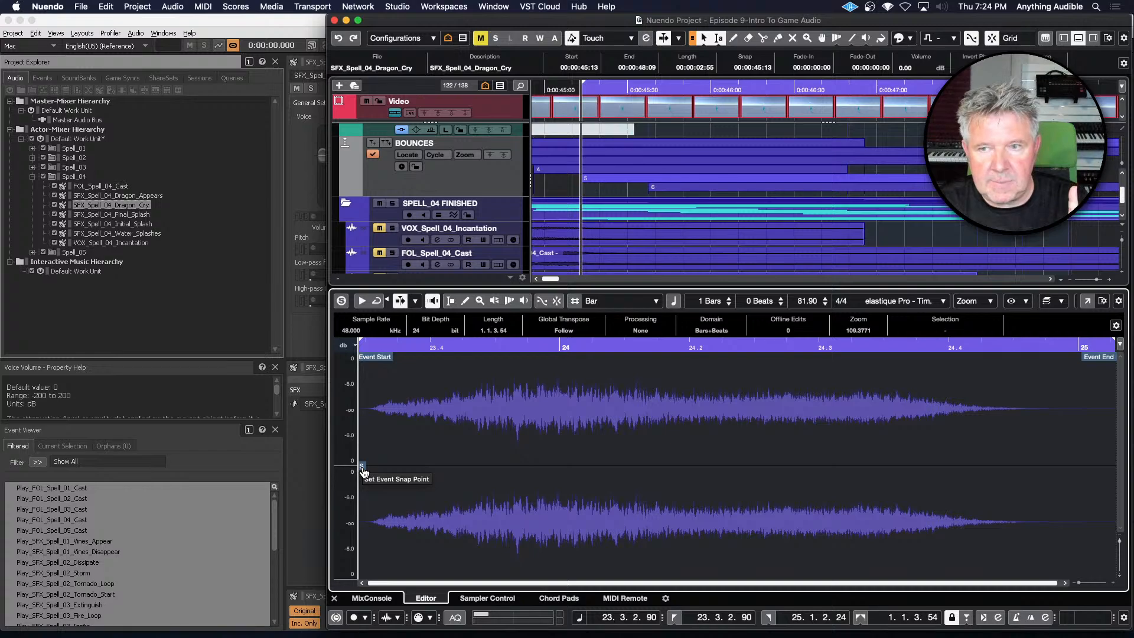
left_click_drag(363, 471, 520, 468)
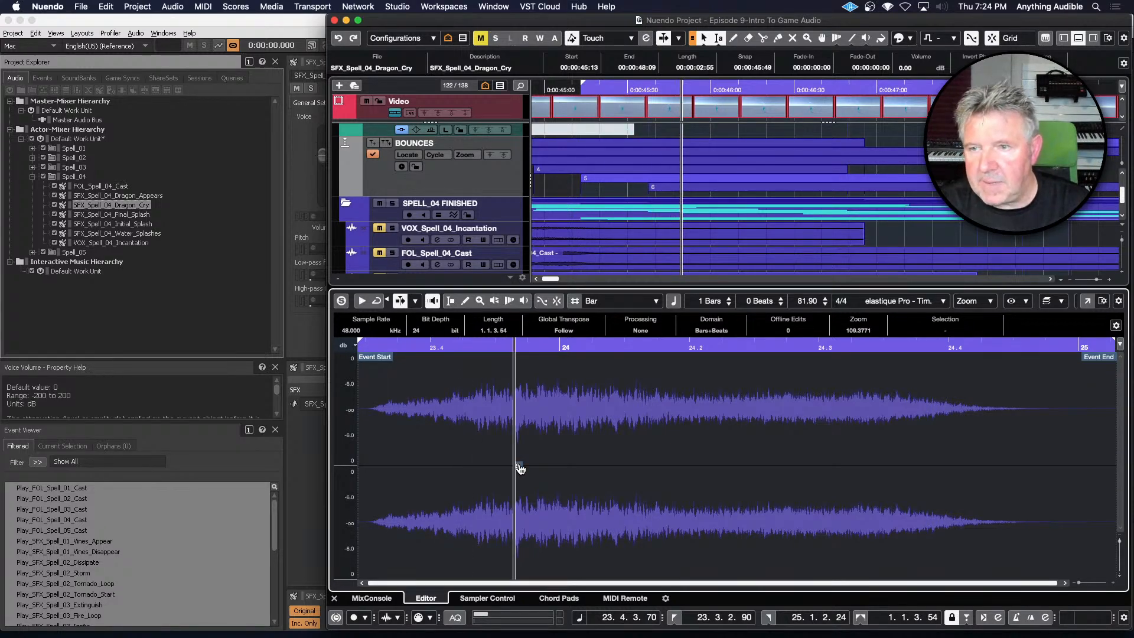
key("space")
key("space")
key("space")
key("space")
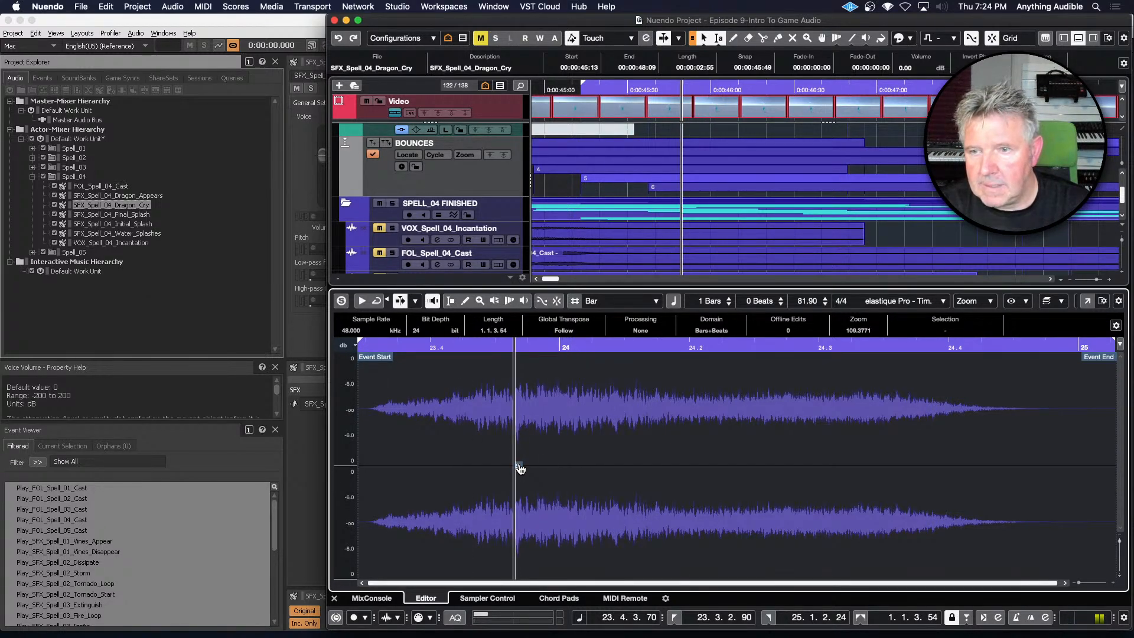
left_click_drag(520, 468, 353, 469)
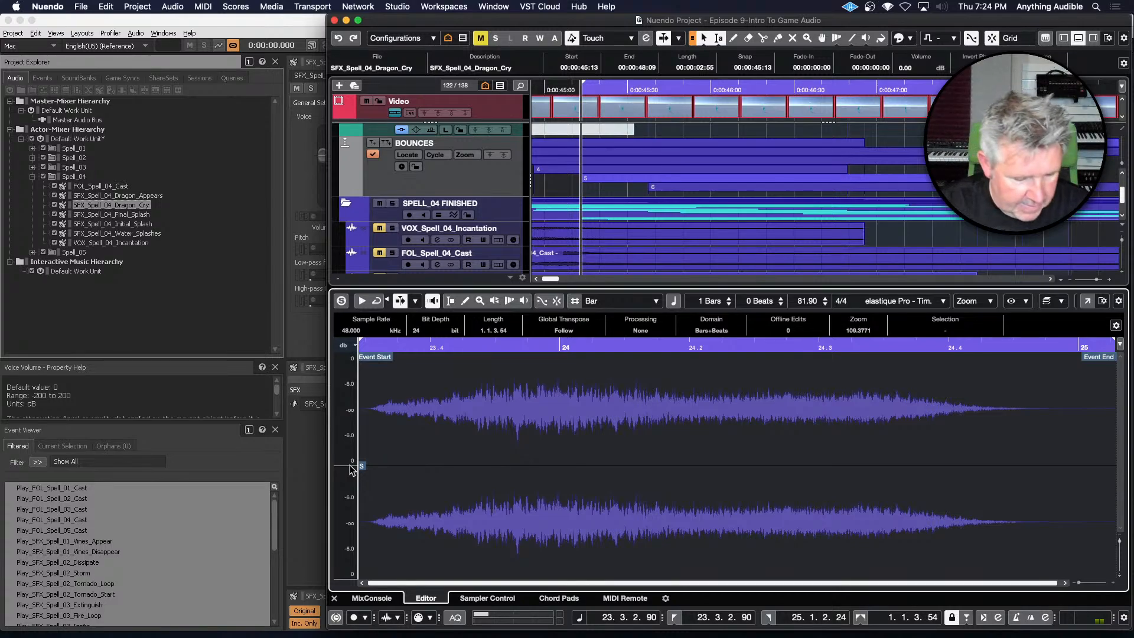
key("Return")
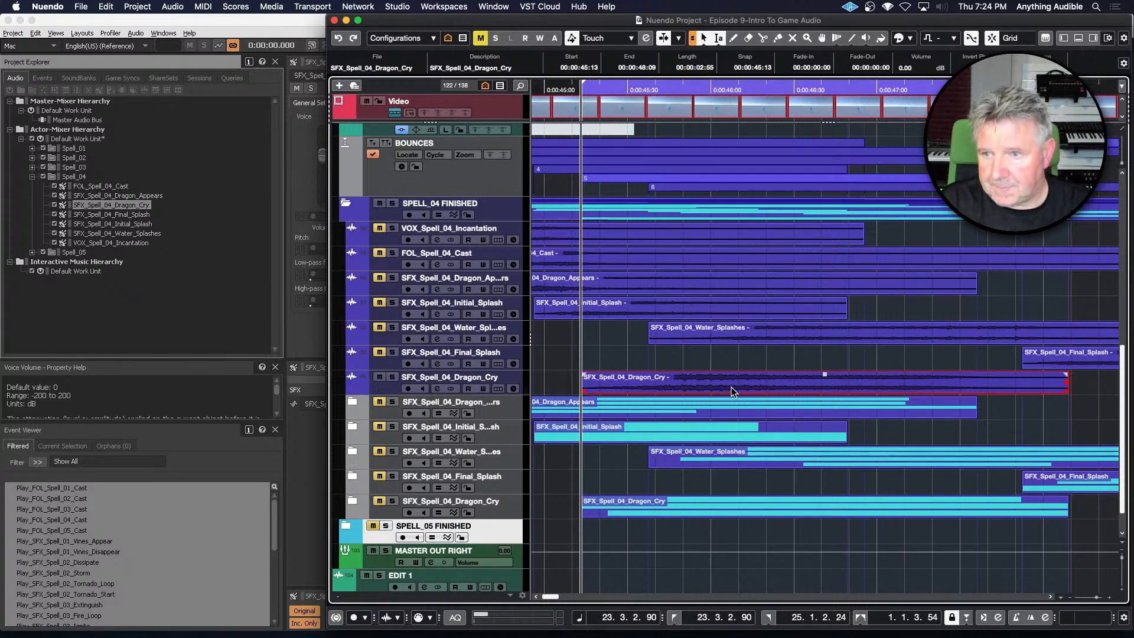
Expand the SFX_Spell_04_Dragon_Cry folder track containing the source layers and unmute it
left_click(380, 378)
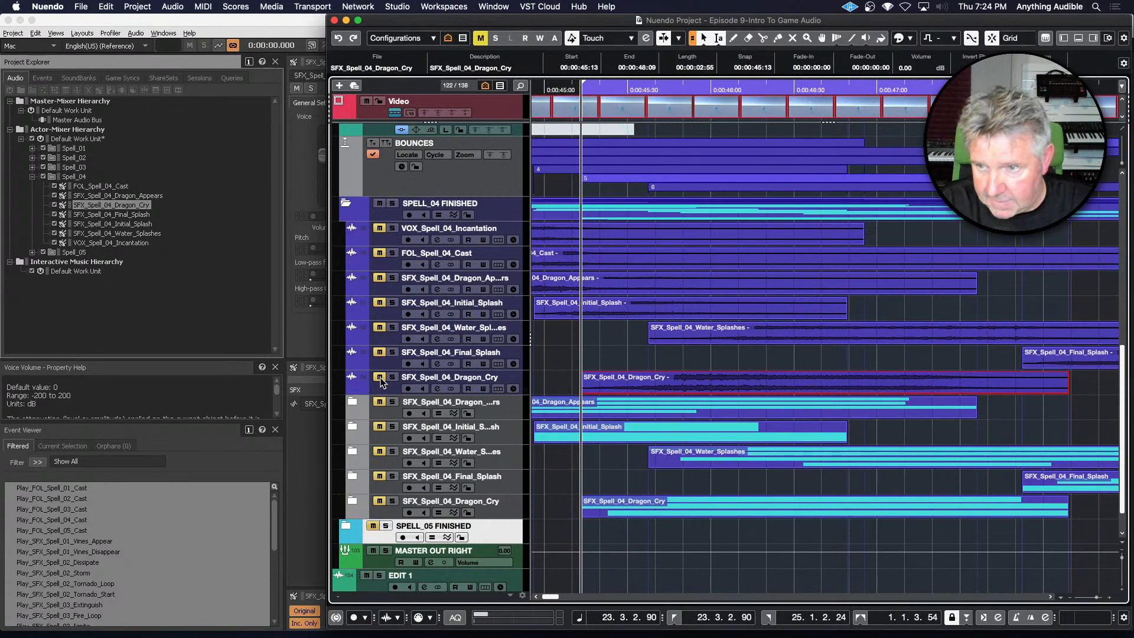
left_click(352, 501)
scroll(580, 465, "down", 4)
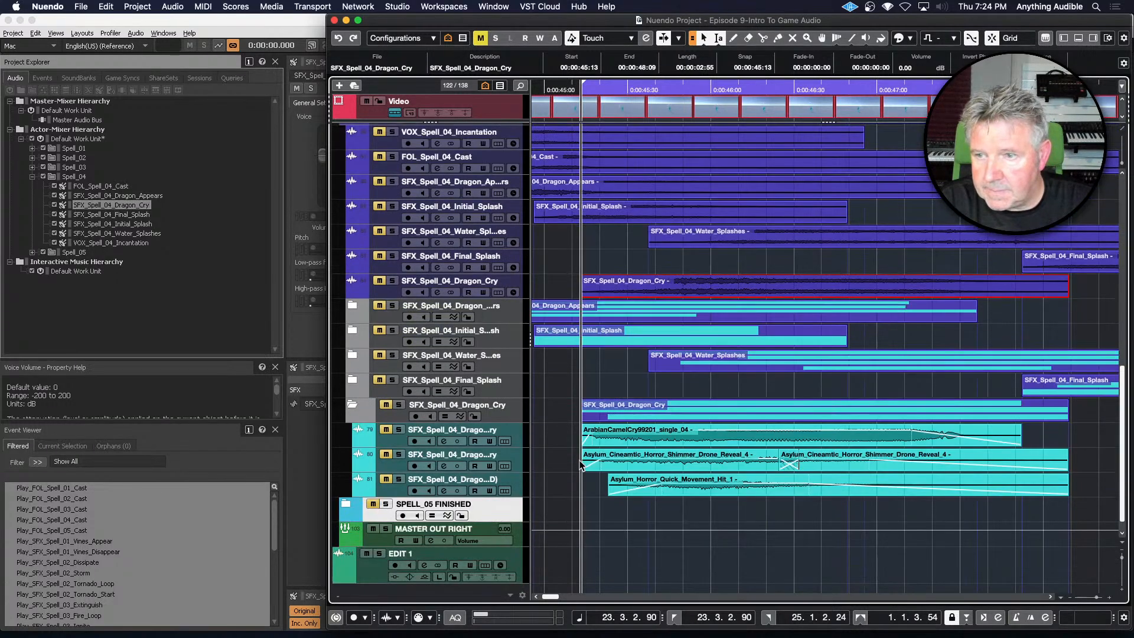
left_click(385, 389)
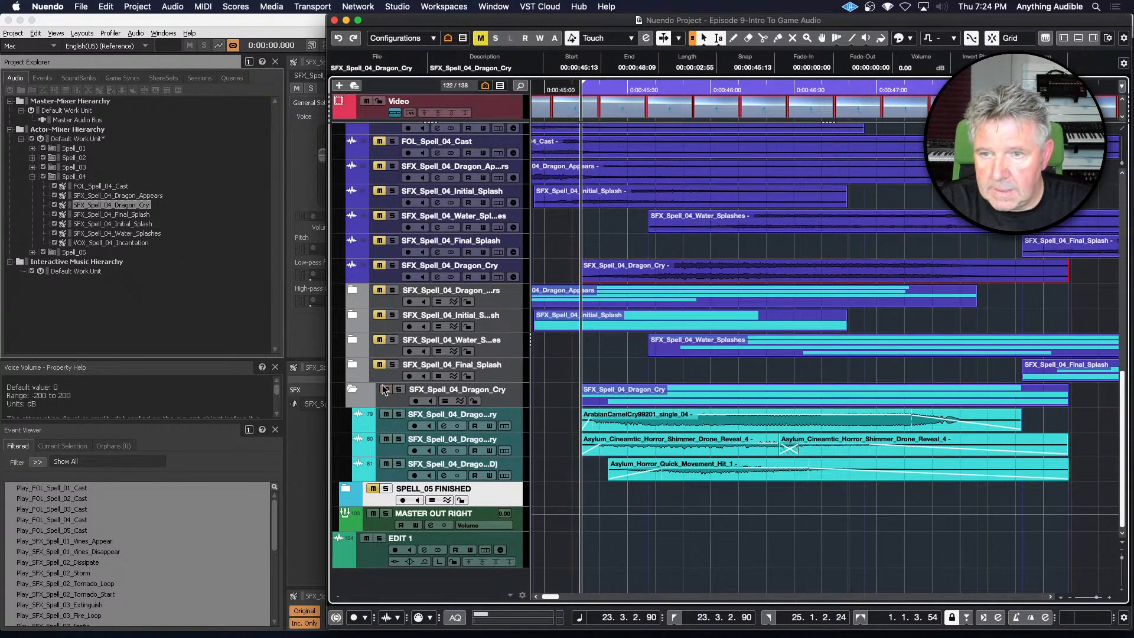
Solo the ArabianCamelCry99201_single_04 layer and play it back
left_click(399, 414)
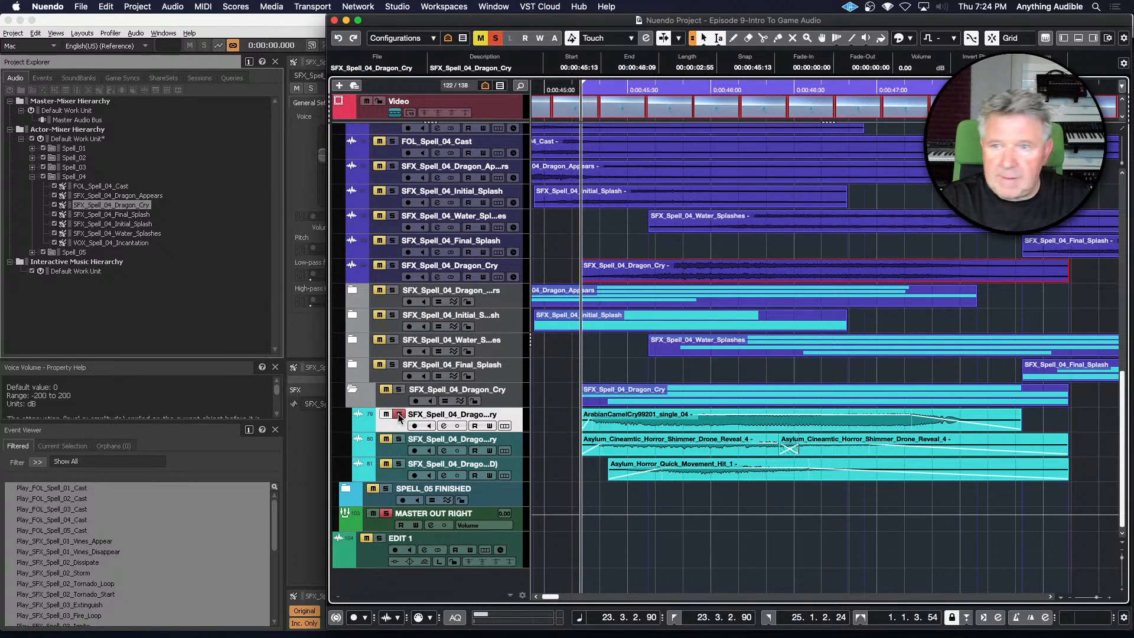
key("space")
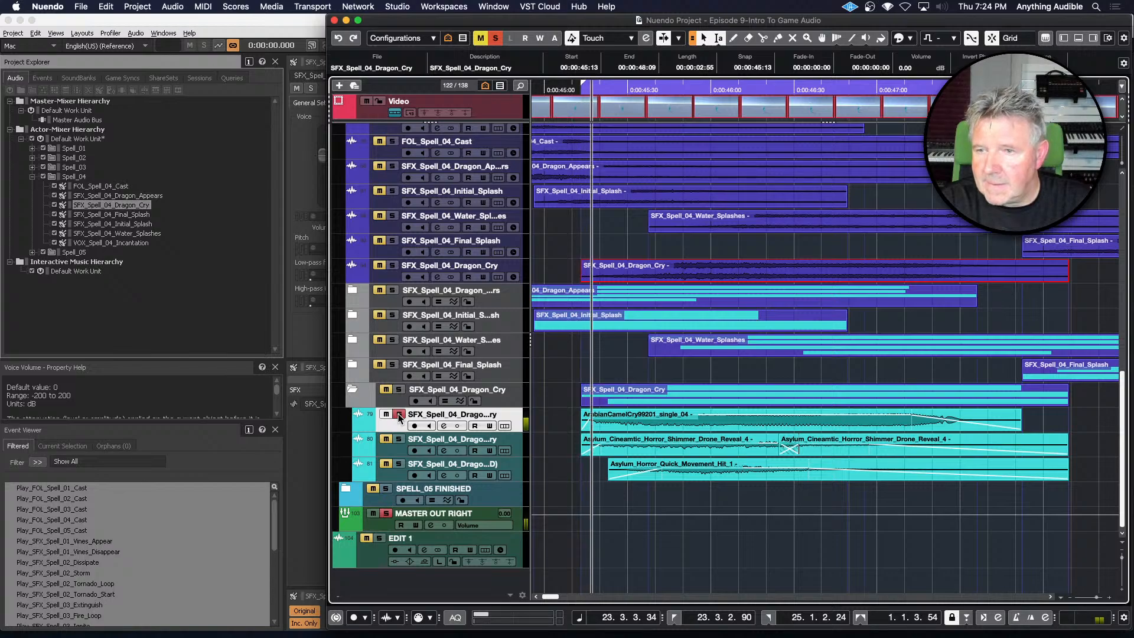
key("space")
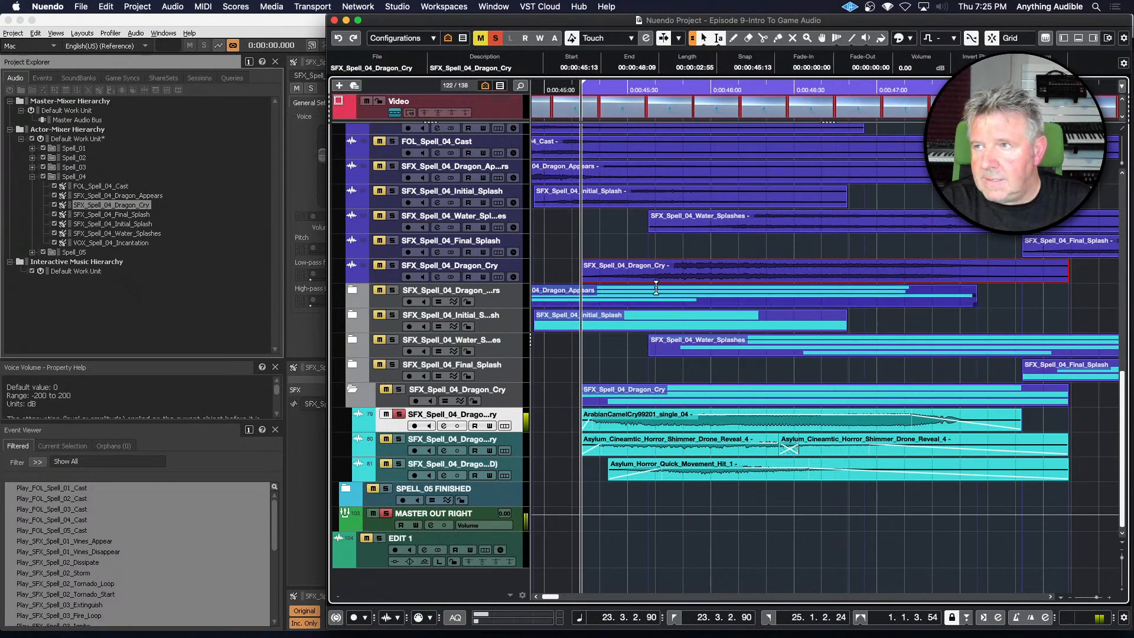
Show the Inspector, audition the camel cry layer with its inserts bypassed, and take the layer out of solo
left_click(1063, 38)
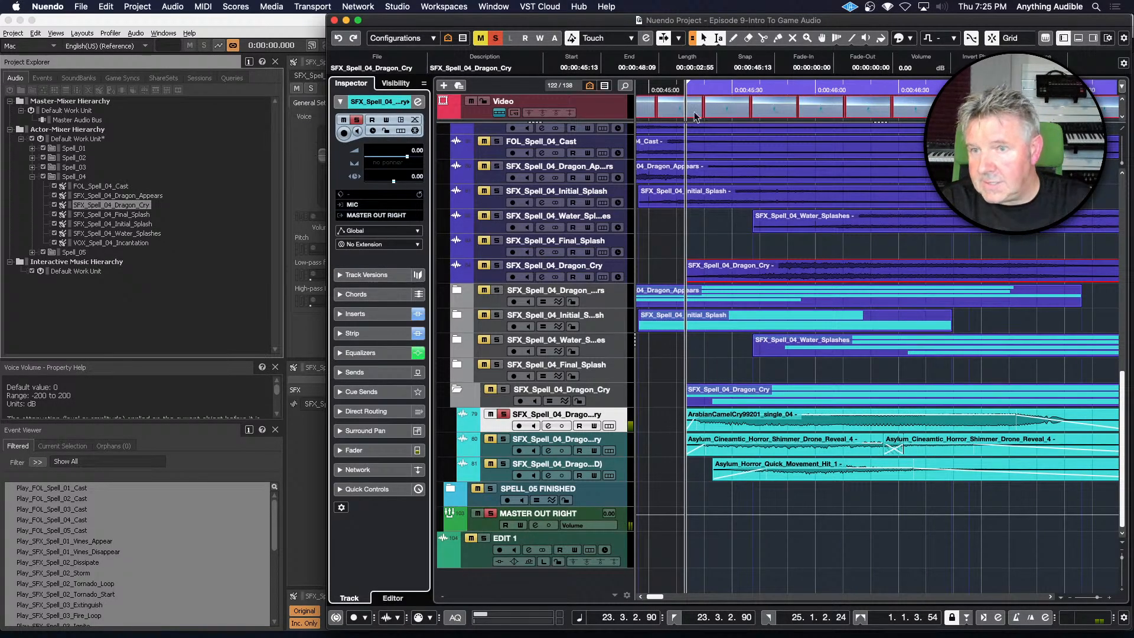
left_click(418, 316)
key("space")
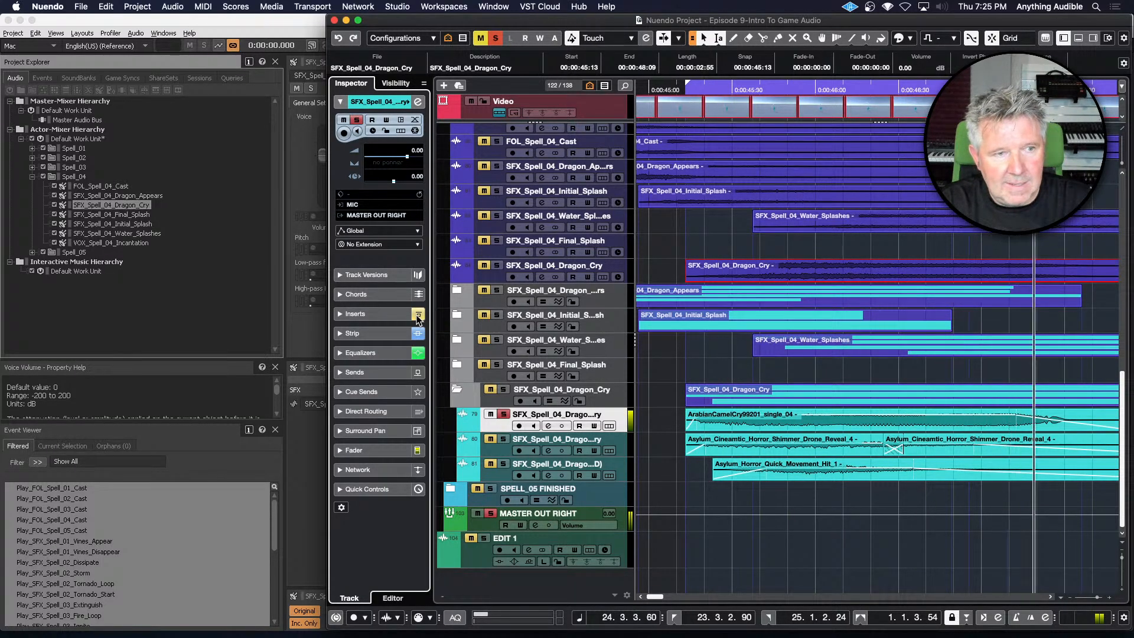
key("space")
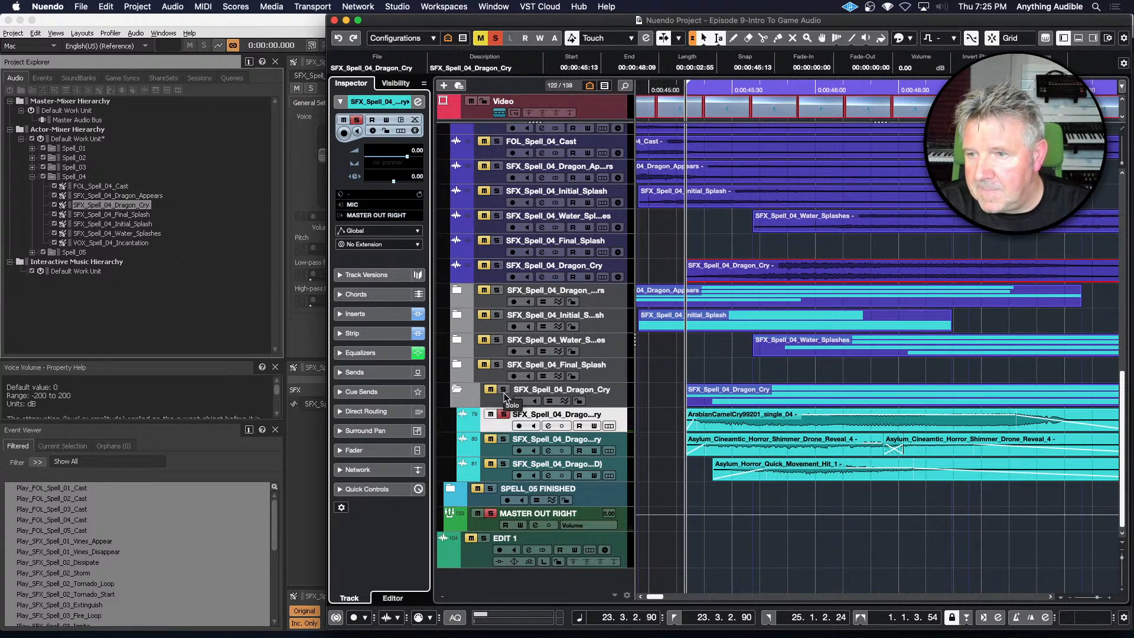
left_click(503, 414)
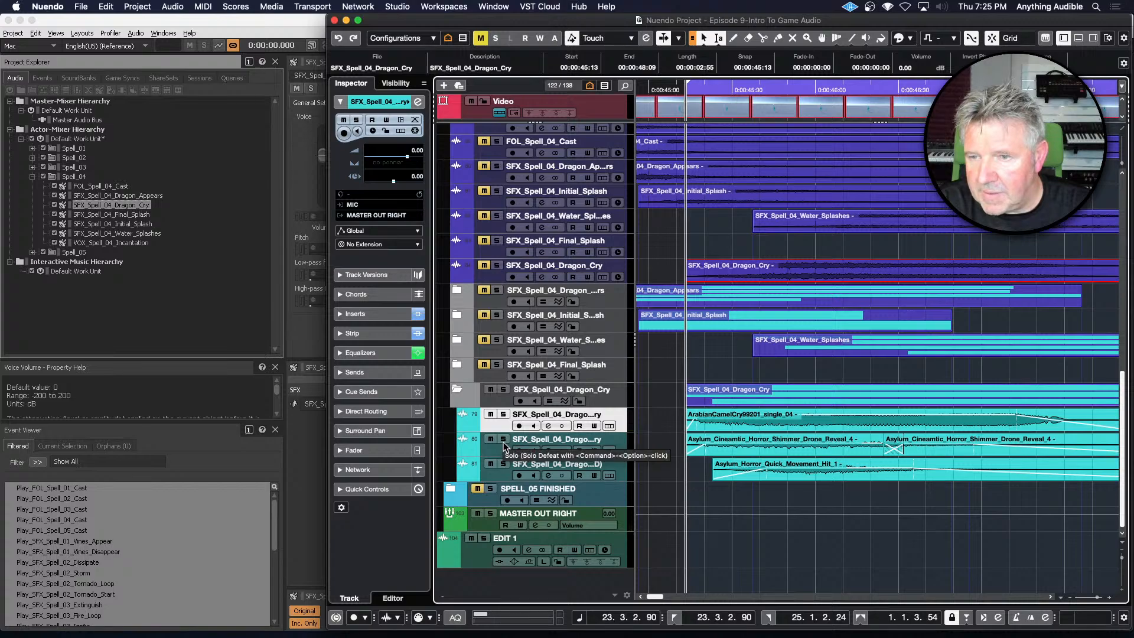
Solo and play the Shimmer_Drone_Reveal and Asylum_Horror_Quick_Movement_Hit_1 layers in turn, clearing each solo after playback
left_click(504, 441)
key("space")
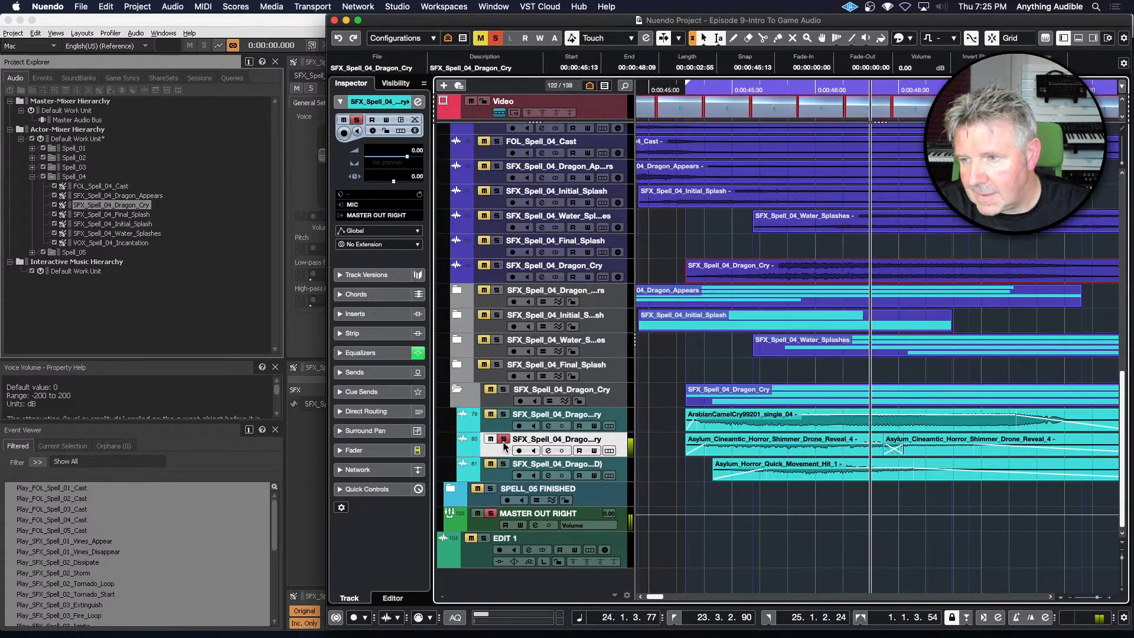
key("space")
left_click(503, 440)
left_click(504, 464)
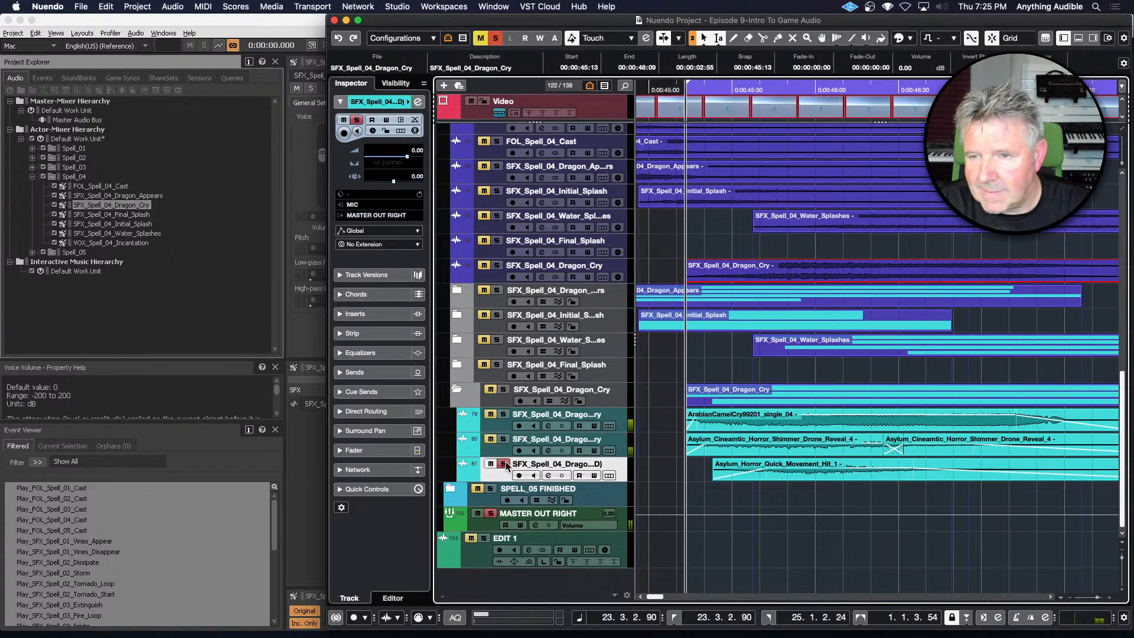
key("space")
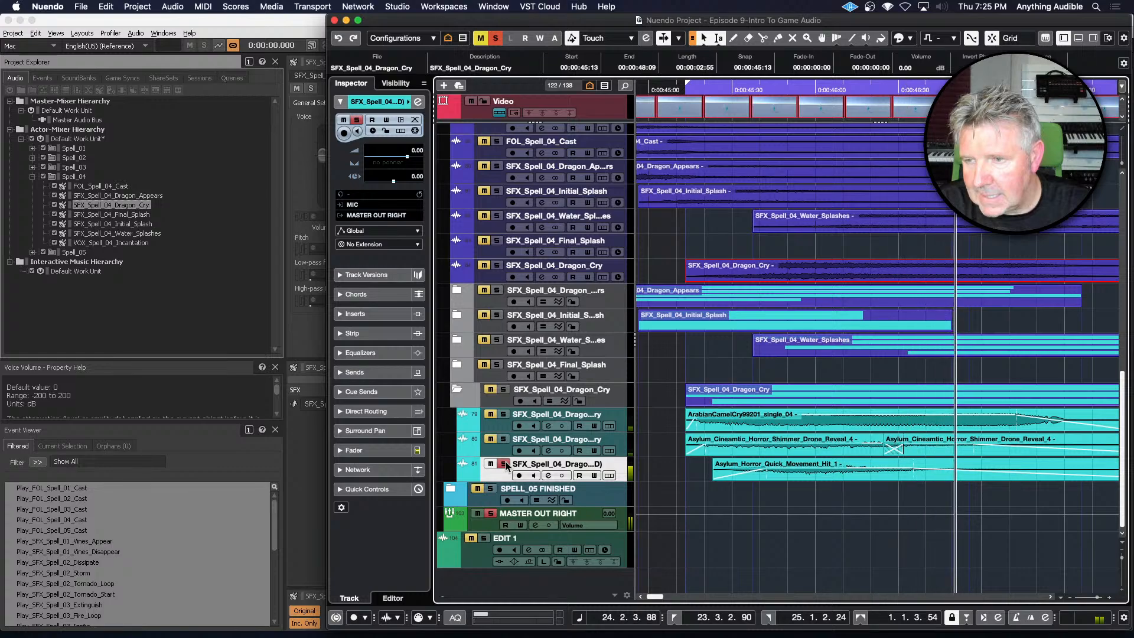
key("space")
left_click(503, 465)
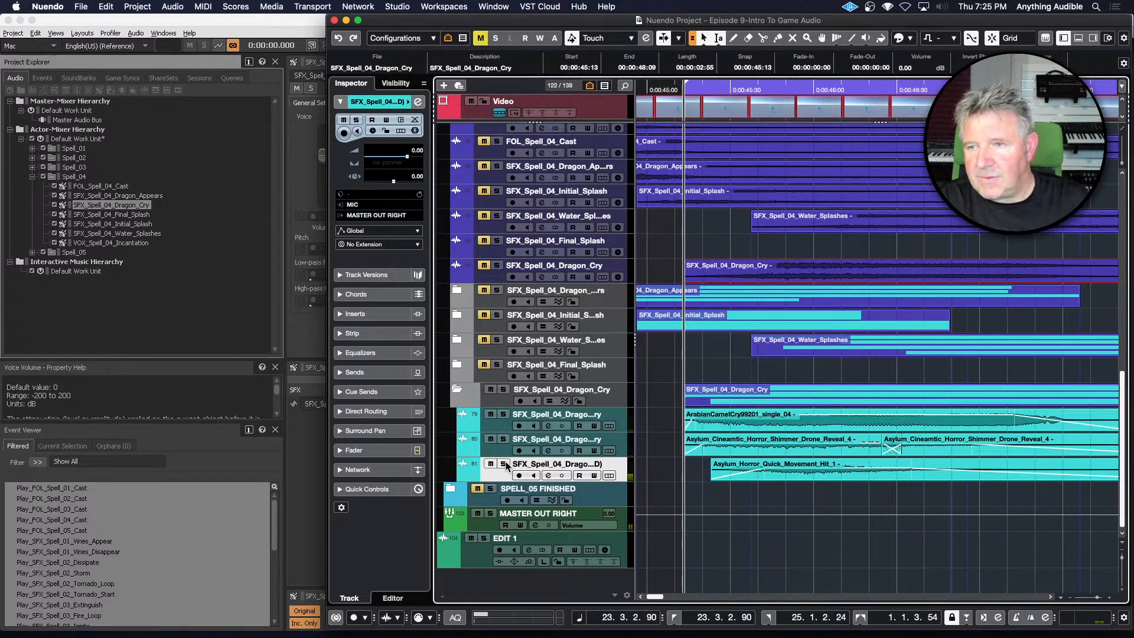
Play all three Dragon_Cry source layers together with no track soloed
key("space")
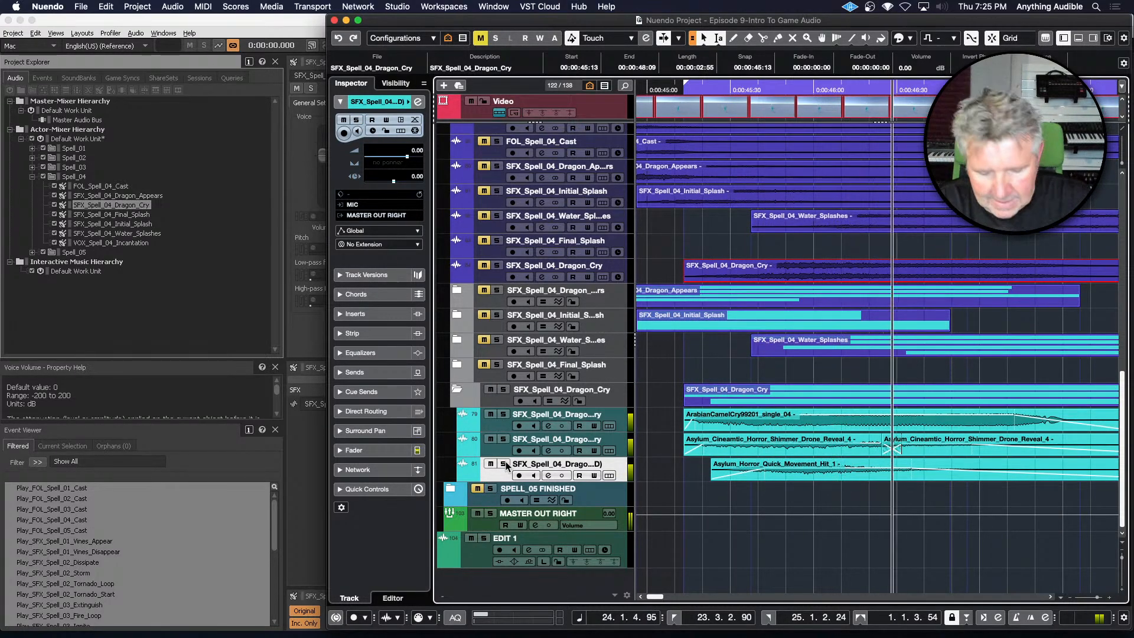
key("g")
key("space")
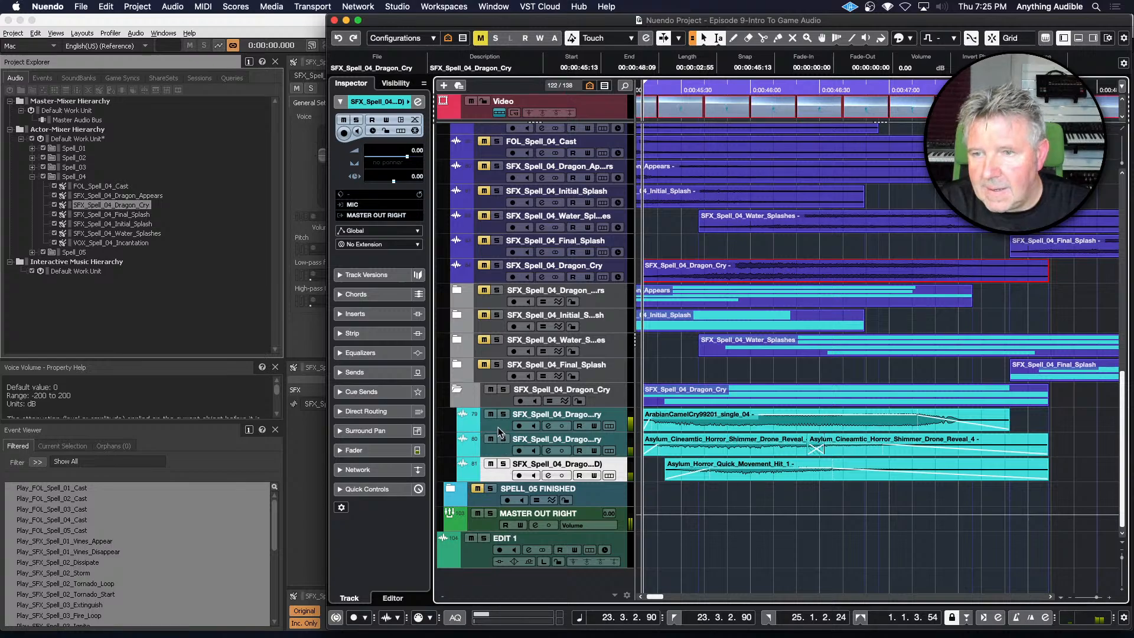
Open the VoiceDesigner insert on the camel cry track to view its settings, then close it and hide the Inspector
left_click(498, 424)
left_click(344, 318)
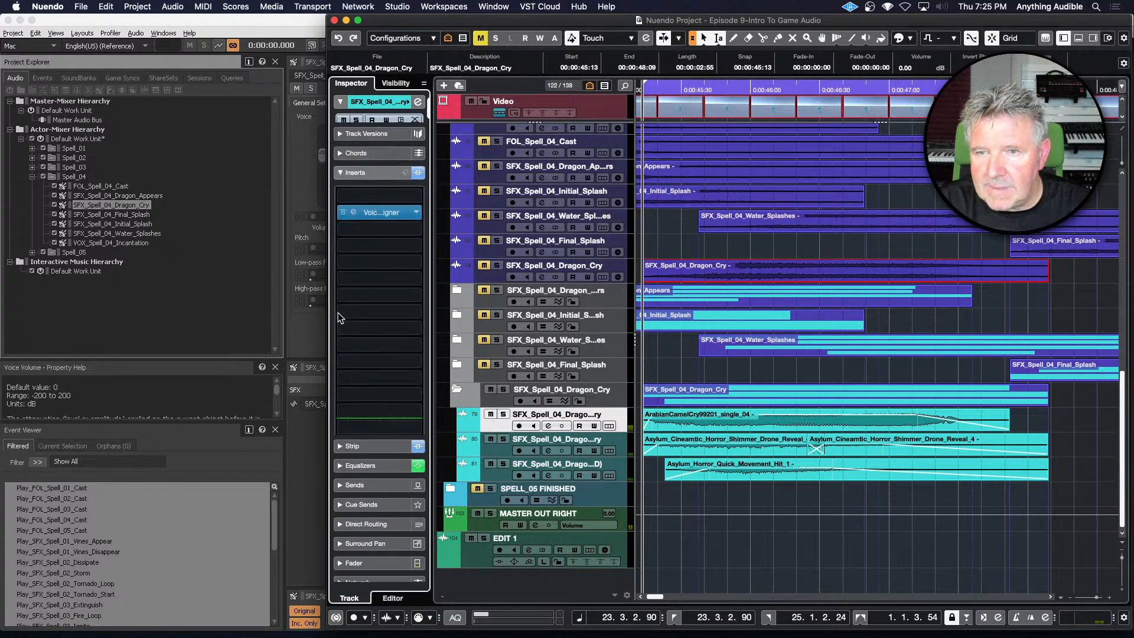
left_click(393, 201)
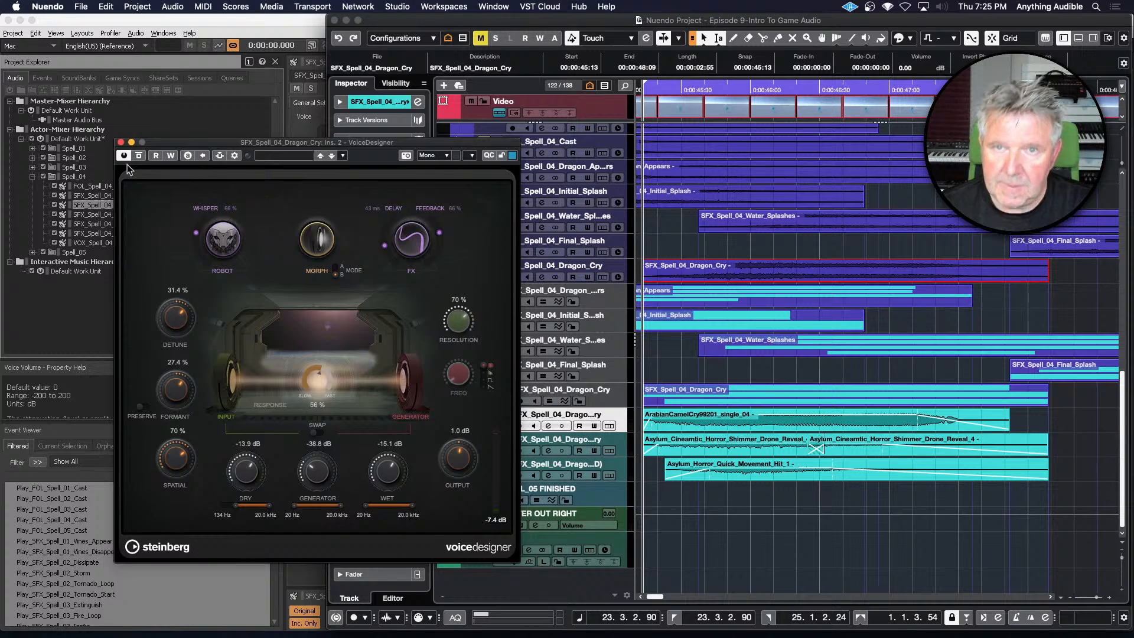
left_click(121, 142)
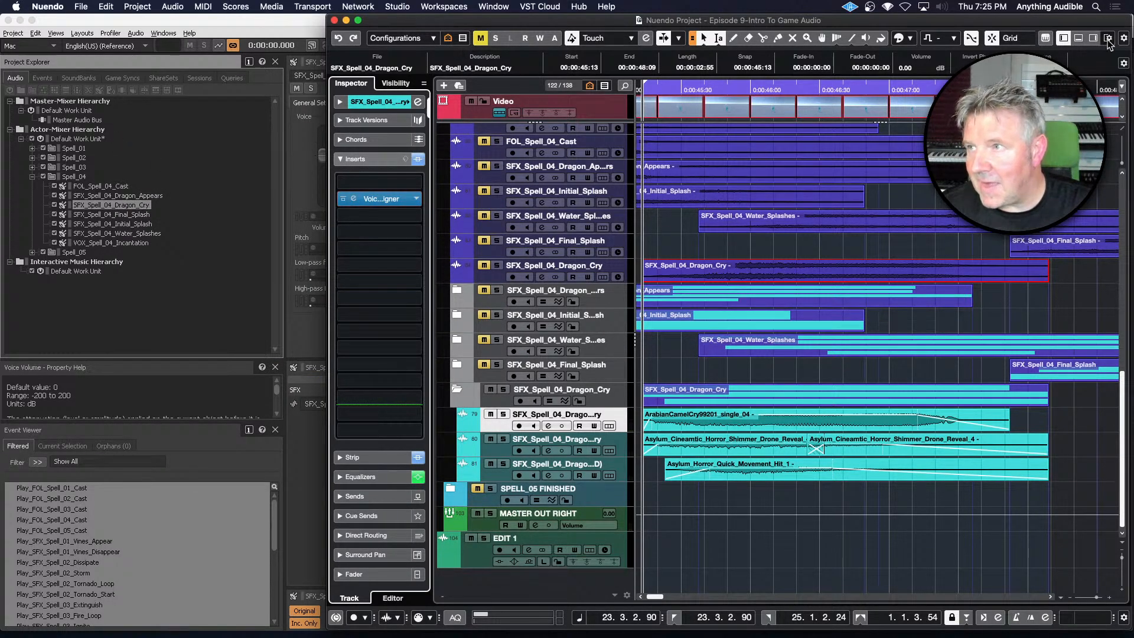
left_click(1064, 39)
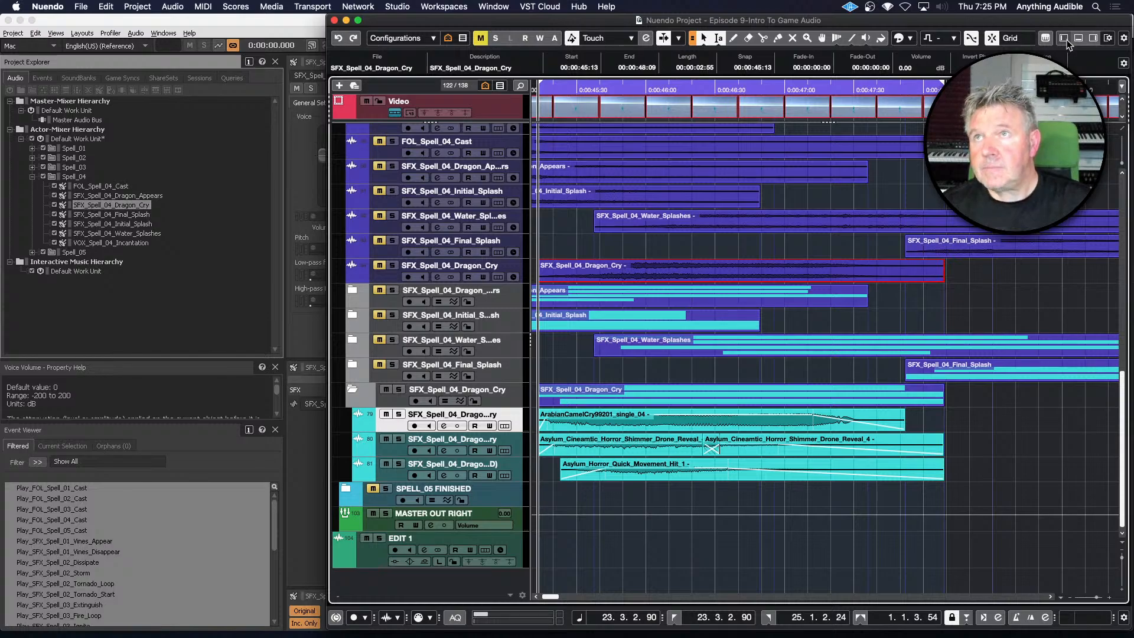